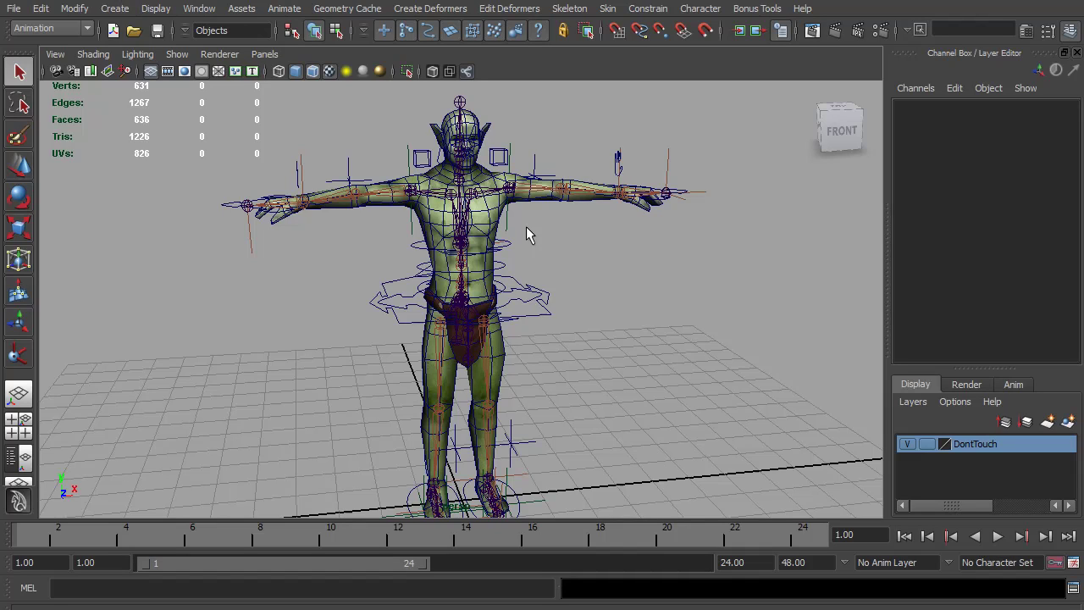
Set the IK FK Switch of the right hand control HandShape_RI to 1
{"action": "left_click_drag", "start_coordinate": [528, 297], "coordinate": [551, 337], "text": "alt"}
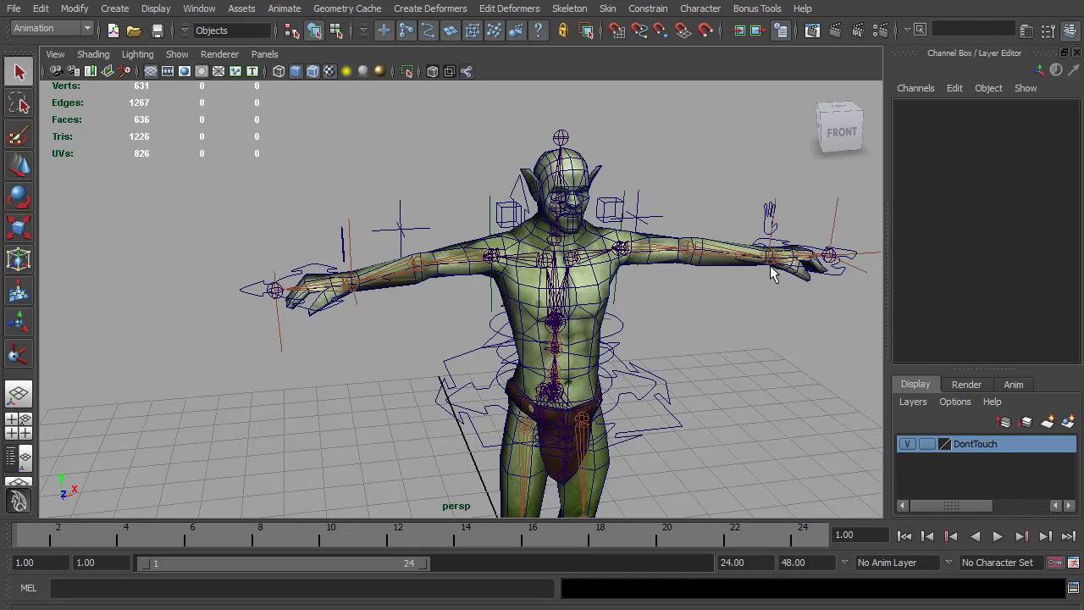
{"action": "left_click_drag", "start_coordinate": [327, 299], "coordinate": [363, 262], "text": "alt"}
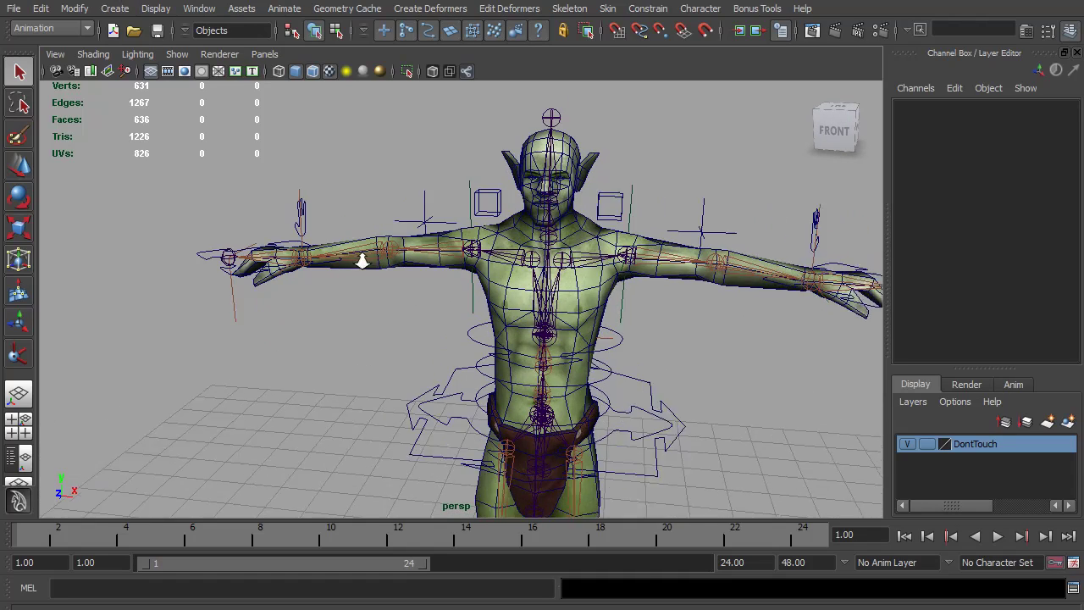
{"action": "right_click_drag", "start_coordinate": [363, 262], "coordinate": [367, 212], "text": "alt"}
{"action": "middle_click_drag", "start_coordinate": [366, 212], "coordinate": [461, 262], "text": "alt"}
{"action": "right_click_drag", "start_coordinate": [461, 262], "coordinate": [479, 257], "text": "alt"}
{"action": "left_click_drag", "start_coordinate": [480, 257], "coordinate": [471, 249], "text": "alt"}
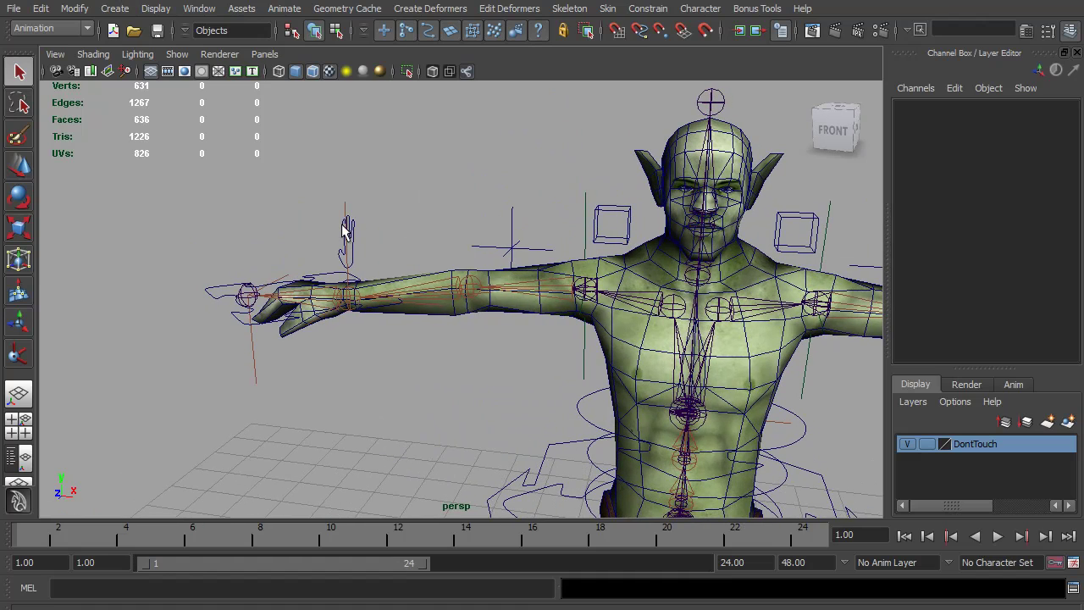
{"action": "left_click", "coordinate": [351, 227]}
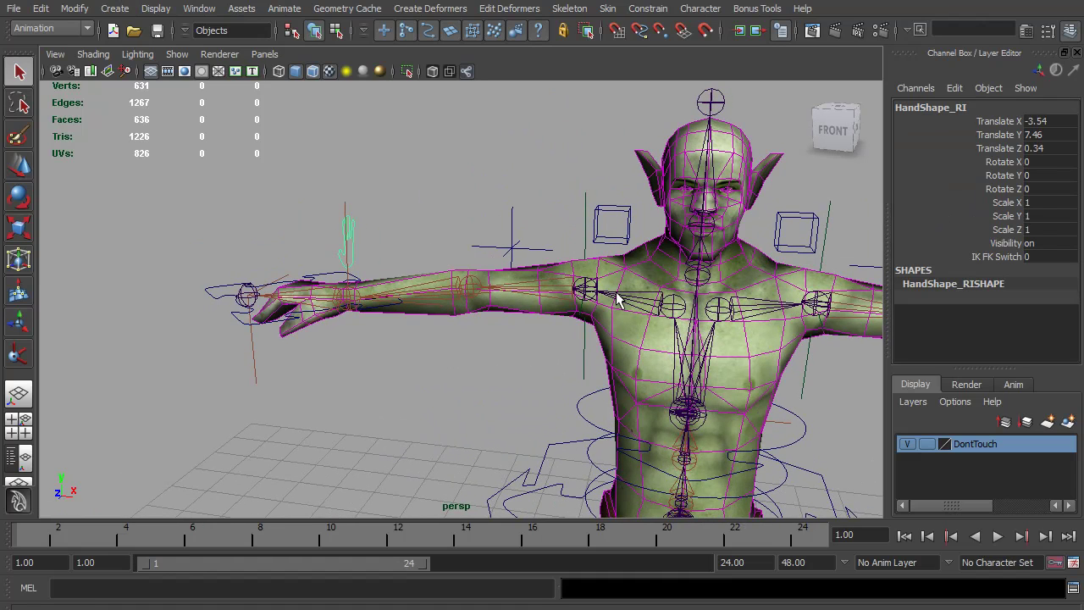
{"action": "left_click", "coordinate": [1001, 256]}
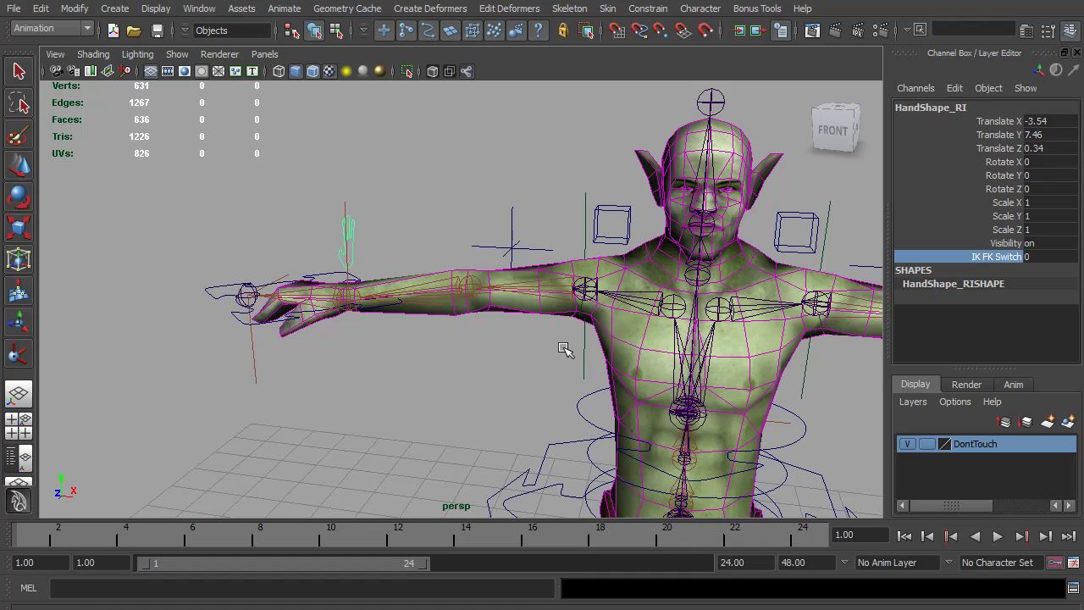
{"action": "middle_click_drag", "start_coordinate": [493, 340], "coordinate": [584, 332]}
Go from the right FK shoulder control up to J_Shoulder_RI_FK_Orient and choose Shortest as its orient constraint's Interp Type
{"action": "left_click", "coordinate": [549, 246]}
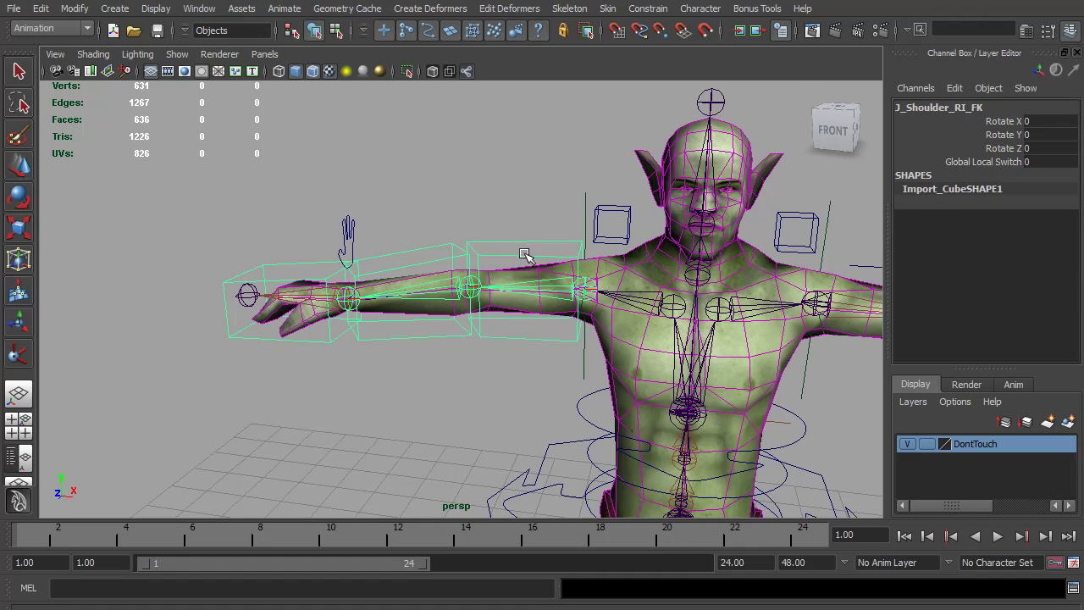
{"action": "key", "text": "Up"}
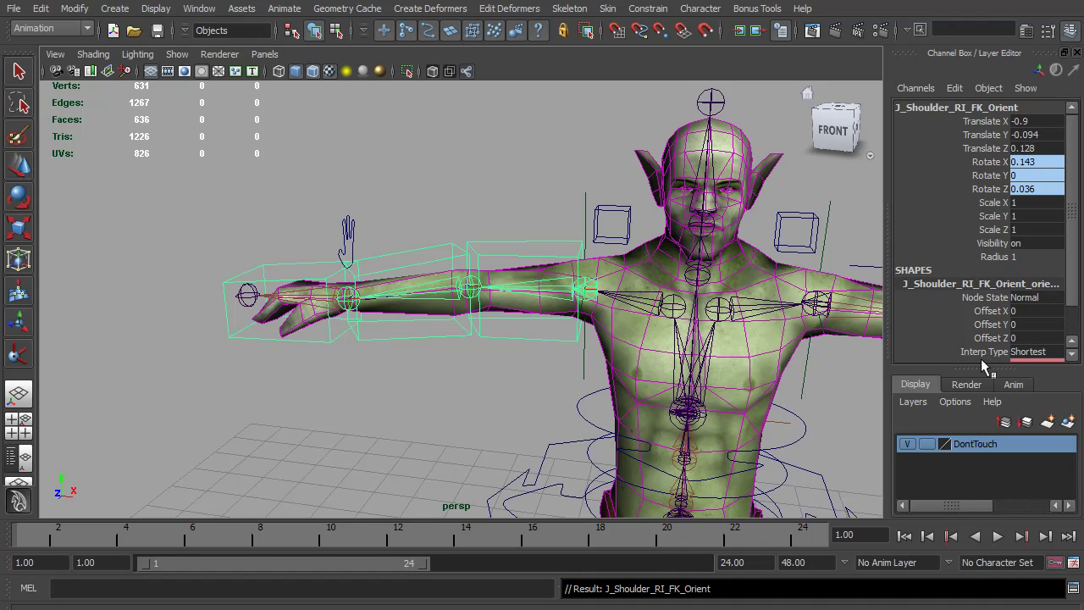
{"action": "scroll", "coordinate": [1074, 303], "scroll_direction": "down", "scroll_amount": 1}
{"action": "scroll", "coordinate": [1074, 302], "scroll_direction": "down", "scroll_amount": 2}
{"action": "left_click", "coordinate": [1049, 315]}
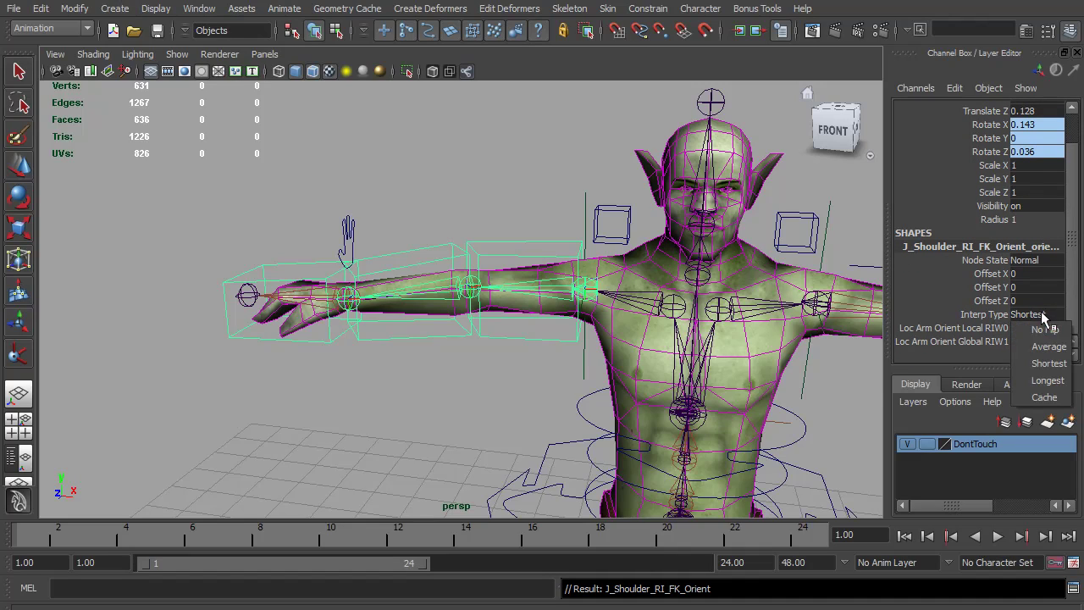
{"action": "left_click", "coordinate": [1050, 364]}
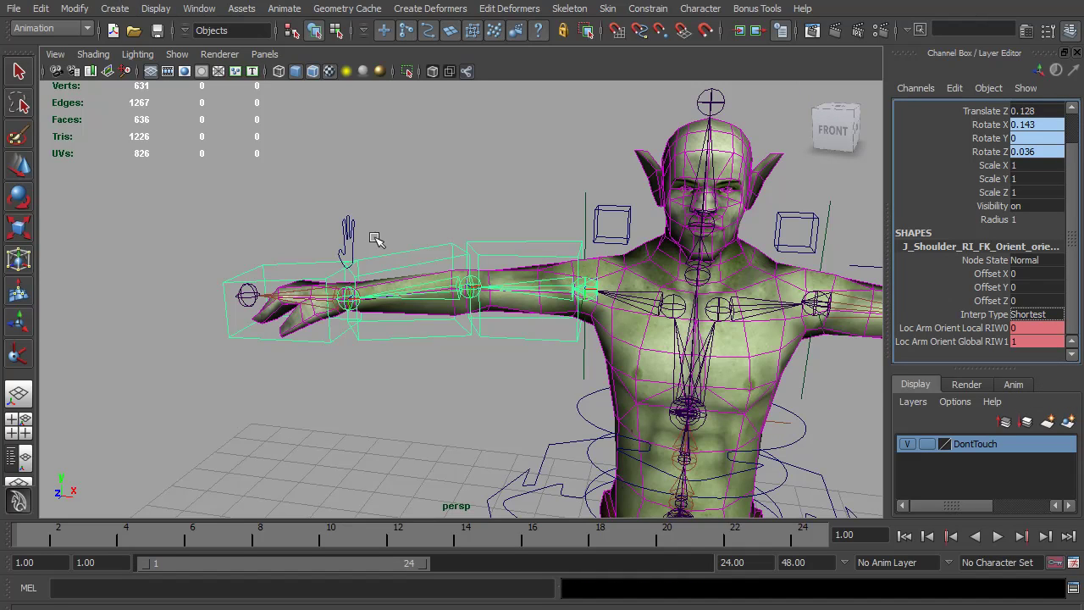
Set the IK FK Switch of HandShape_RI to 0.5 to blend the right arm halfway
{"action": "left_click", "coordinate": [349, 231]}
{"action": "left_click", "coordinate": [998, 257]}
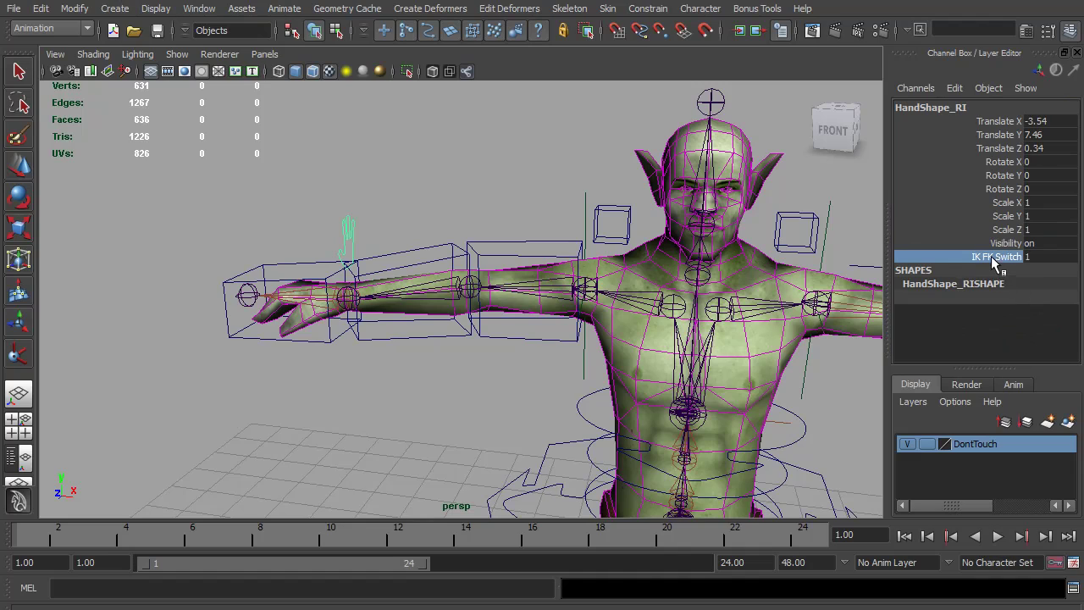
{"action": "left_click", "coordinate": [1050, 256]}
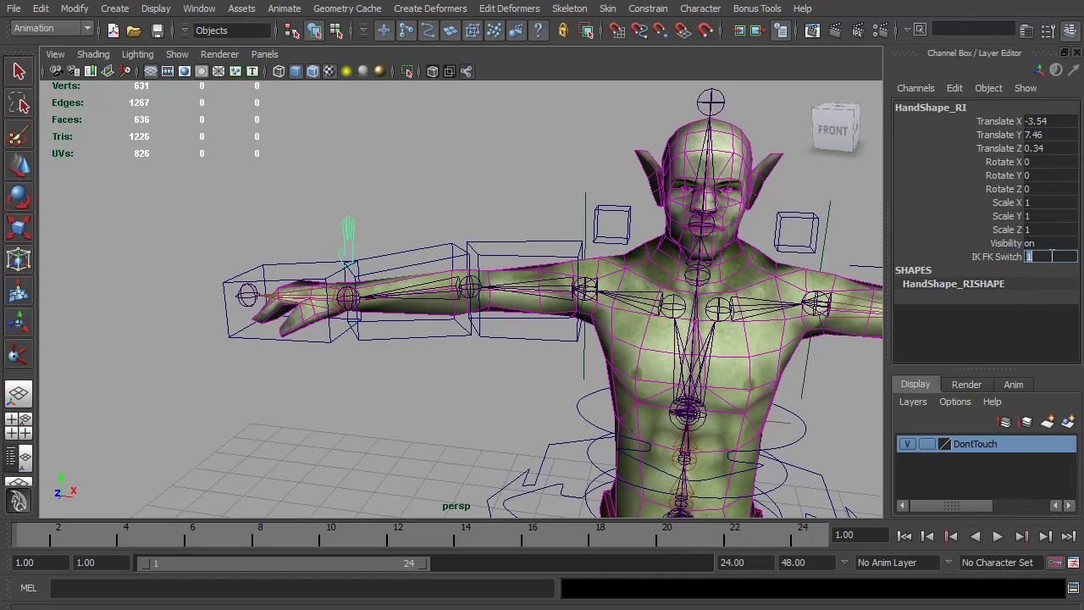
{"action": "type", "text": ".5"}
{"action": "key", "text": "Return"}
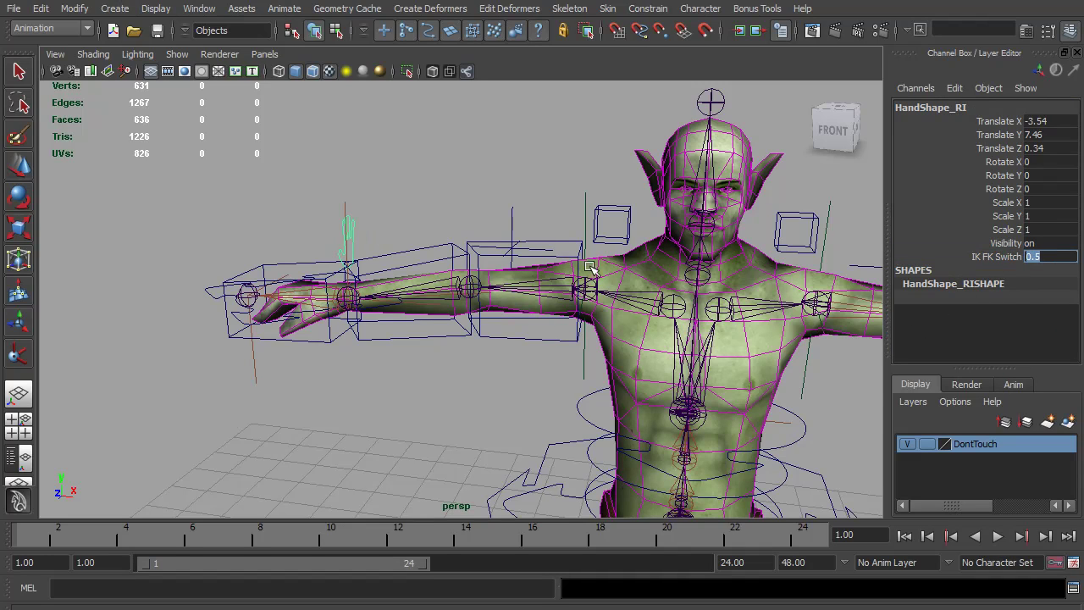
Rotate the right FK shoulder control J_Shoulder_RI_FK upward about 27 degrees in Z
{"action": "left_click", "coordinate": [566, 246]}
{"action": "key", "text": "e"}
{"action": "left_click_drag", "start_coordinate": [555, 228], "coordinate": [593, 214]}
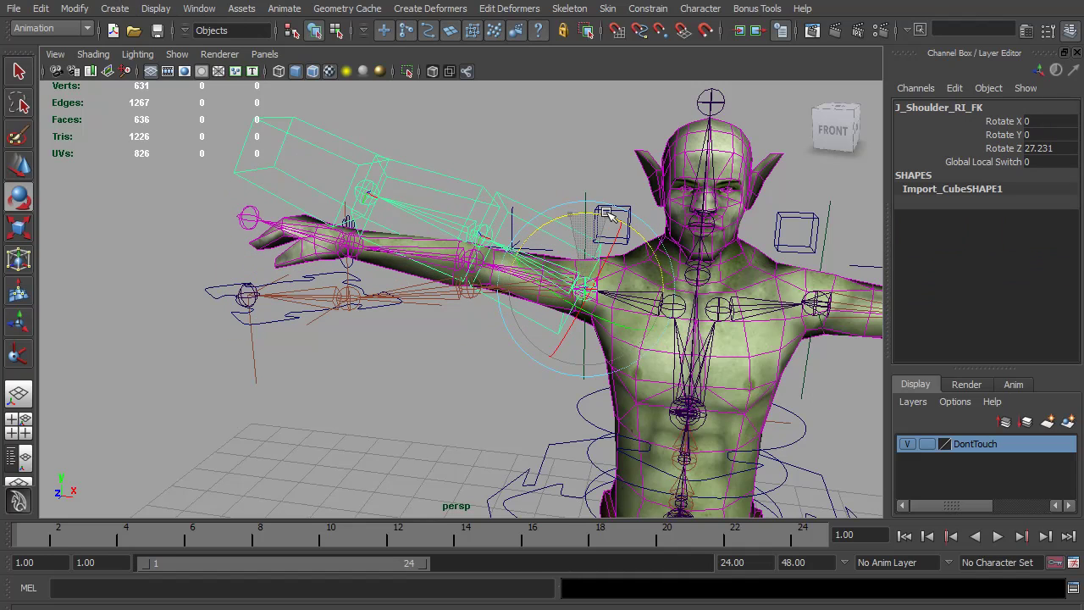
{"action": "key", "text": "q"}
Set the Interp Type of the J_Wrist_RI joint's orient constraint to Shortest
{"action": "left_click", "coordinate": [351, 261]}
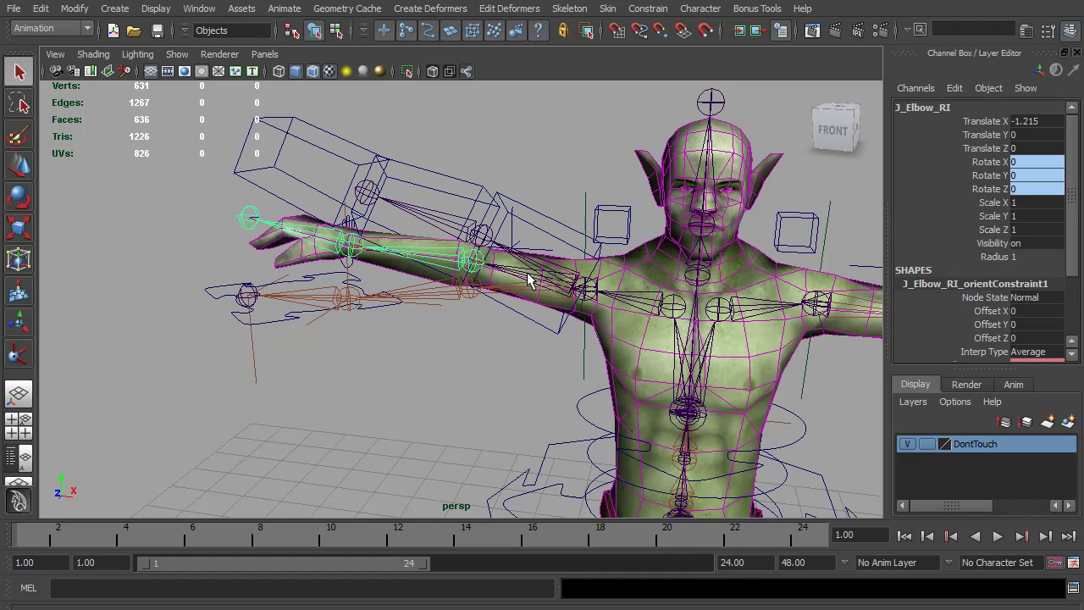
{"action": "left_click", "coordinate": [323, 244]}
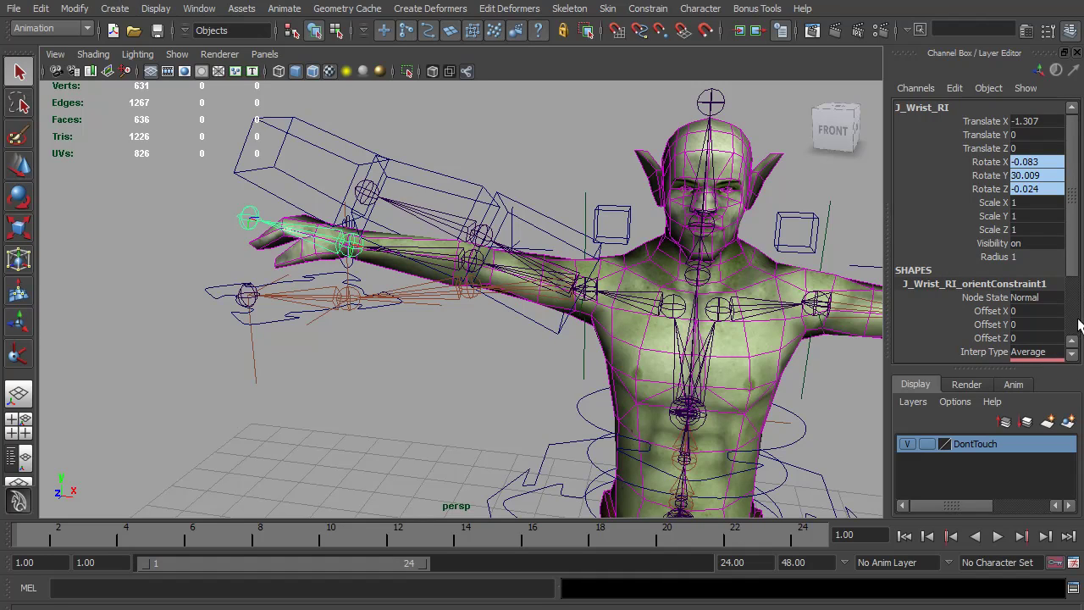
{"action": "left_click_drag", "start_coordinate": [1077, 256], "coordinate": [1078, 288]}
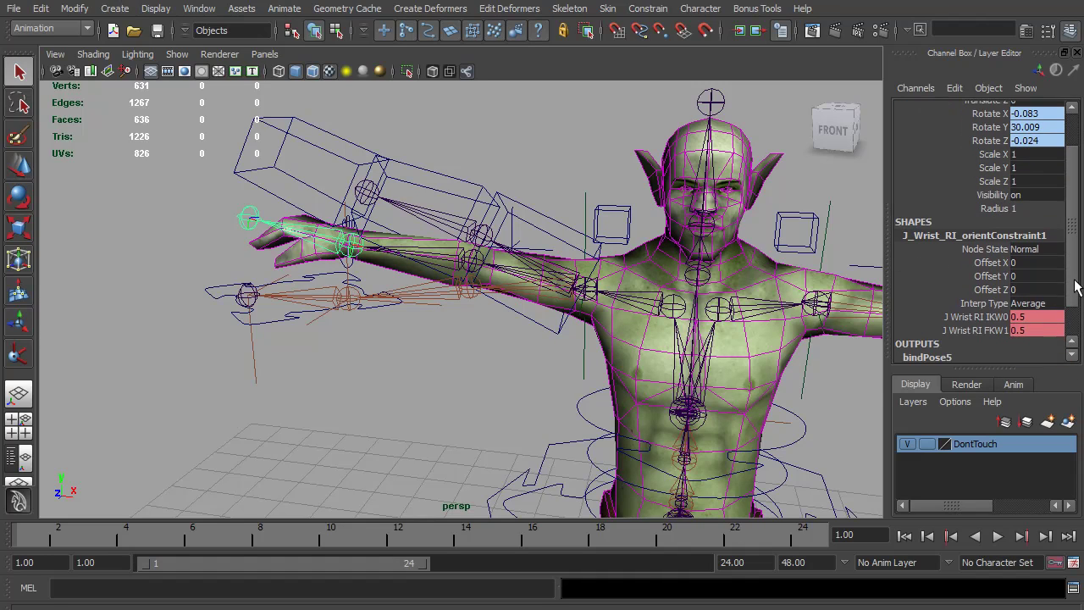
{"action": "left_click", "coordinate": [1035, 304]}
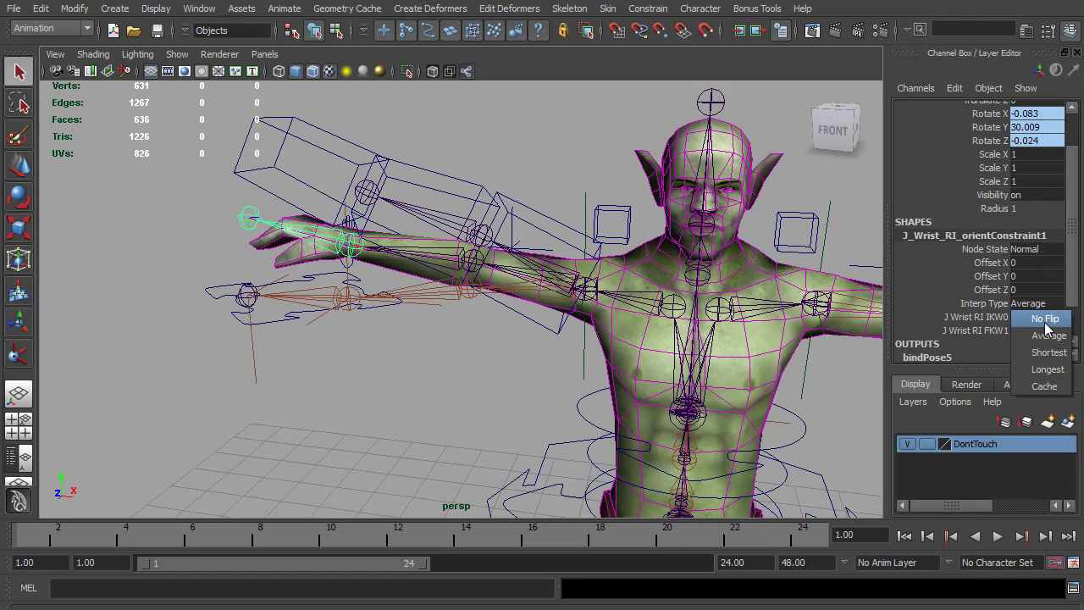
{"action": "left_click", "coordinate": [1046, 352]}
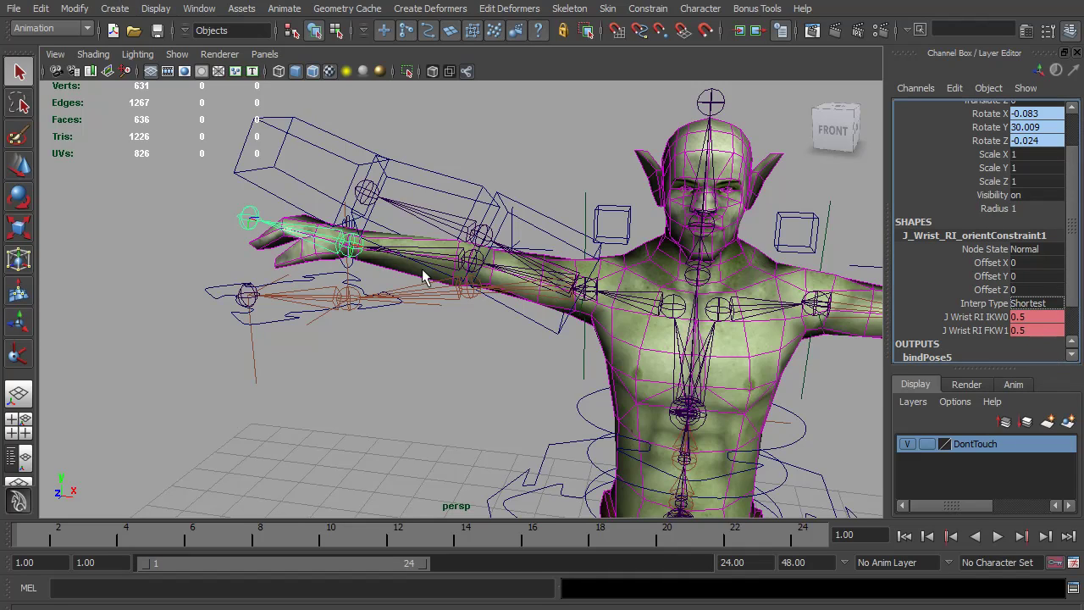
Set the Interp Type of the J_Elbow_RI and J_Shoulder_RI orient constraints to Shortest
{"action": "left_click", "coordinate": [471, 259]}
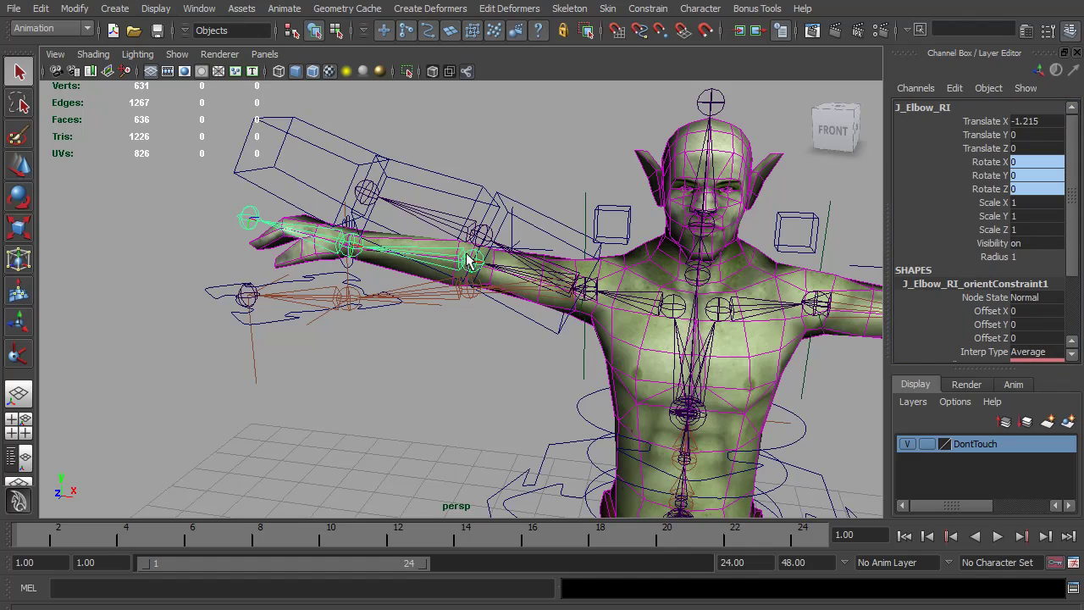
{"action": "left_click", "coordinate": [1028, 352]}
{"action": "left_click", "coordinate": [1057, 401]}
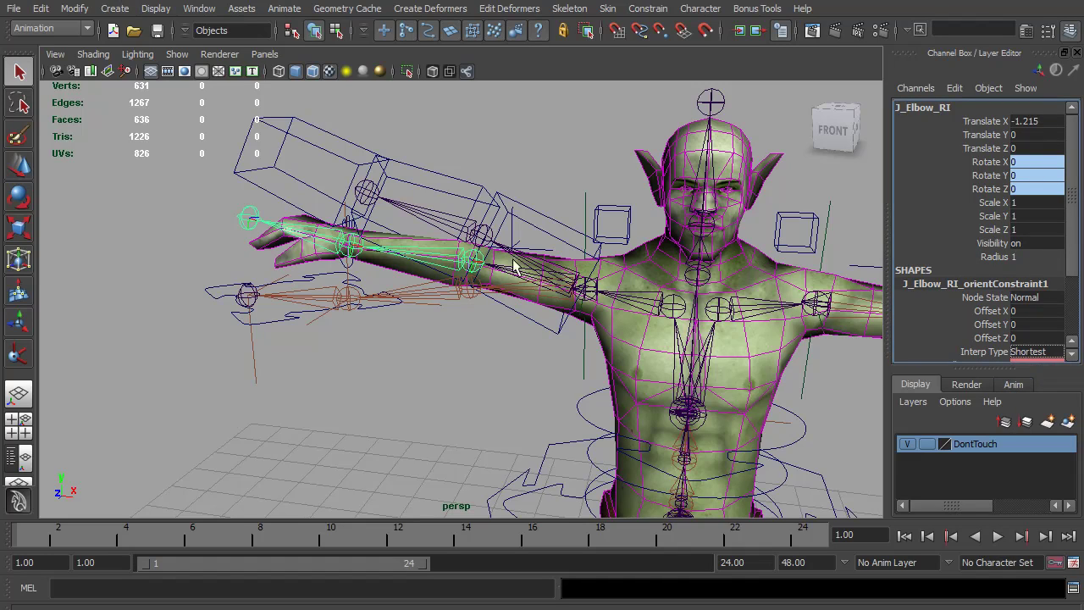
{"action": "left_click", "coordinate": [585, 286]}
{"action": "left_click", "coordinate": [1028, 352]}
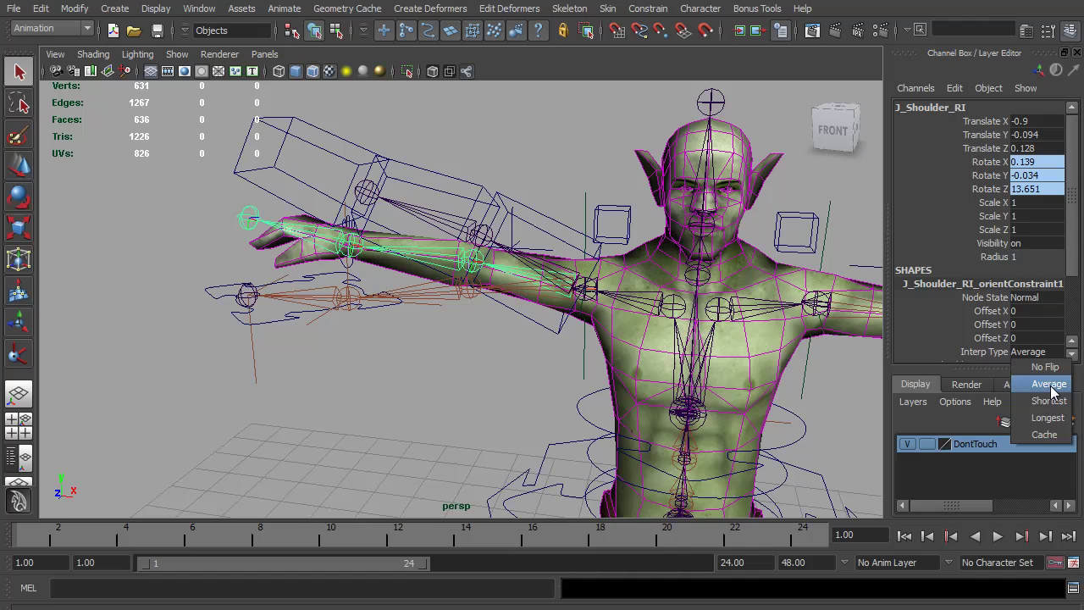
{"action": "left_click", "coordinate": [1057, 404]}
Reset the Rotate Z of J_Shoulder_RI_FK to 0 and set the IK FK Switch of HandShape_RI to 0
{"action": "left_click", "coordinate": [354, 232]}
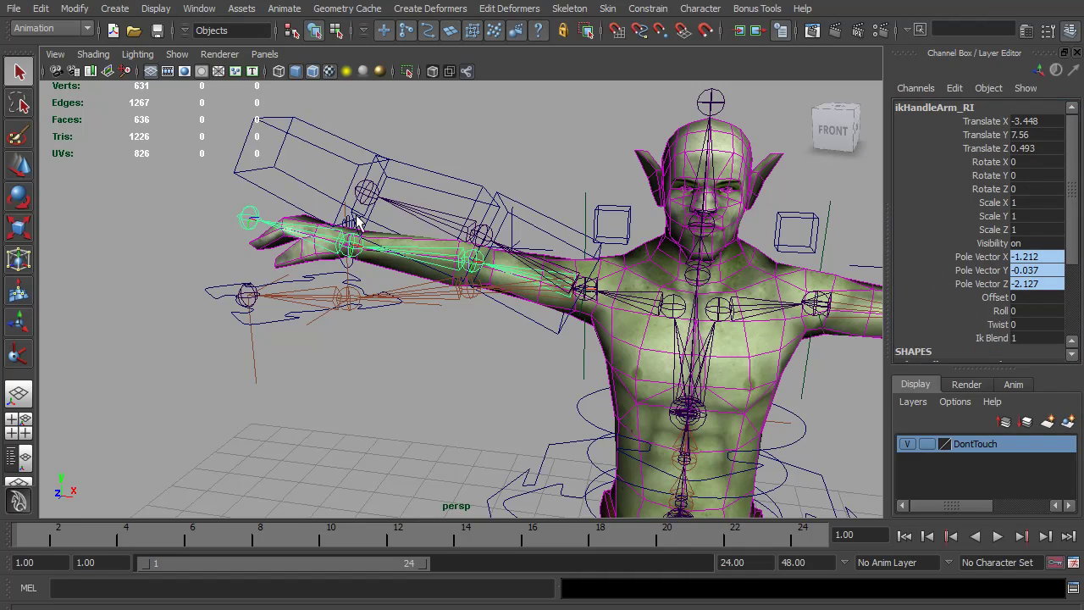
{"action": "left_click", "coordinate": [565, 330]}
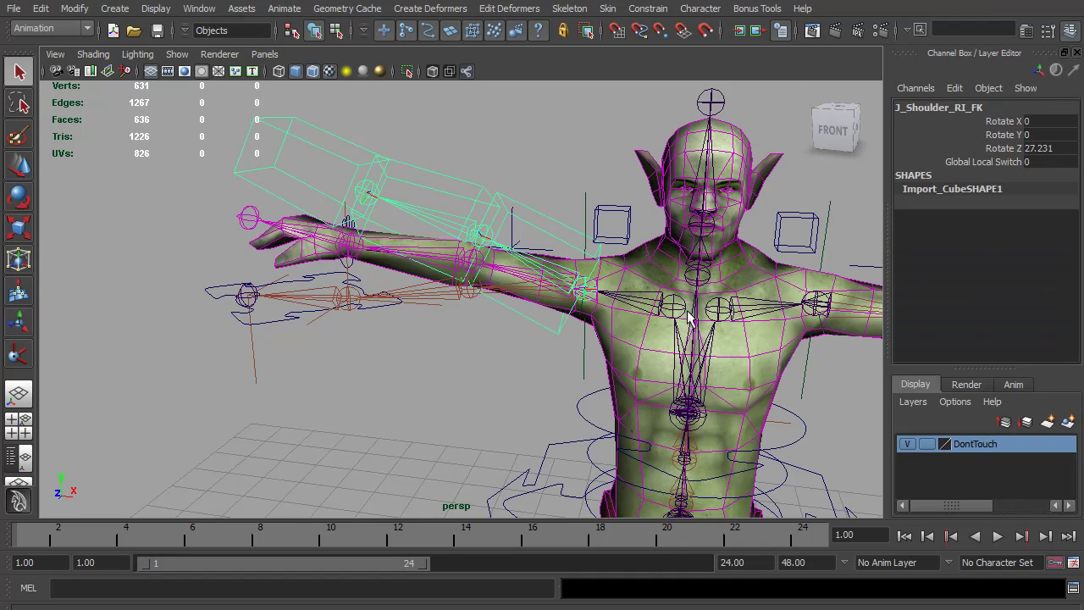
{"action": "double_click", "coordinate": [1045, 148]}
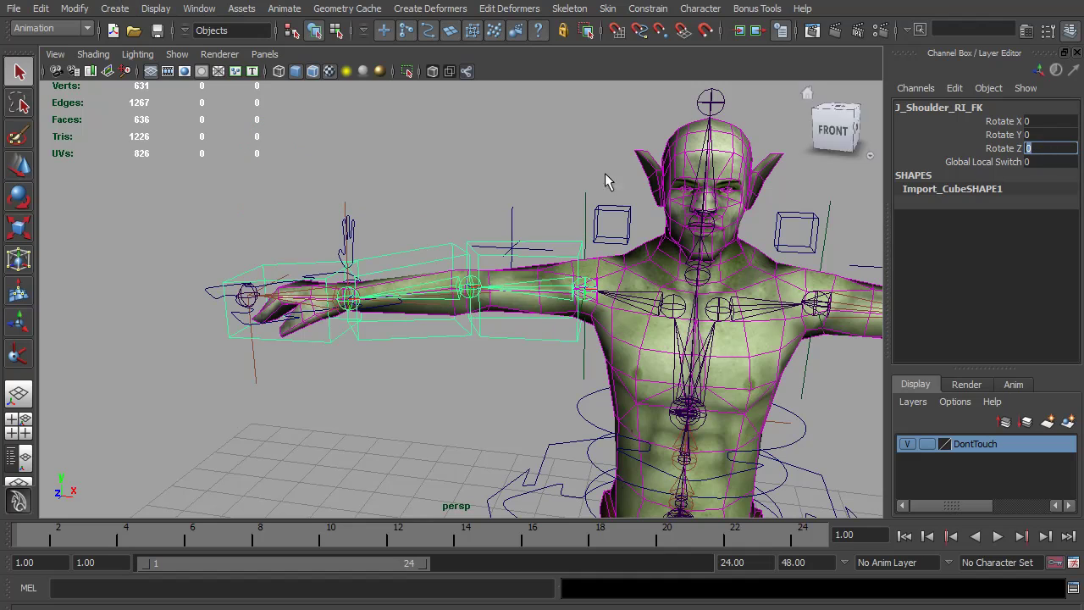
{"action": "left_click", "coordinate": [356, 230]}
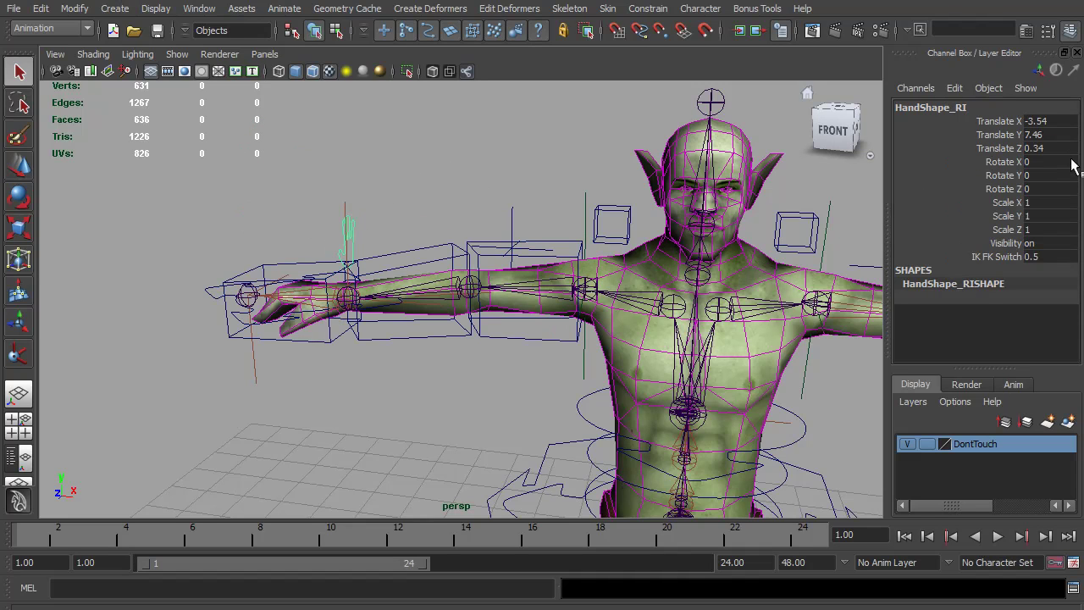
{"action": "left_click", "coordinate": [1004, 255]}
{"action": "middle_click_drag", "start_coordinate": [571, 320], "coordinate": [286, 292]}
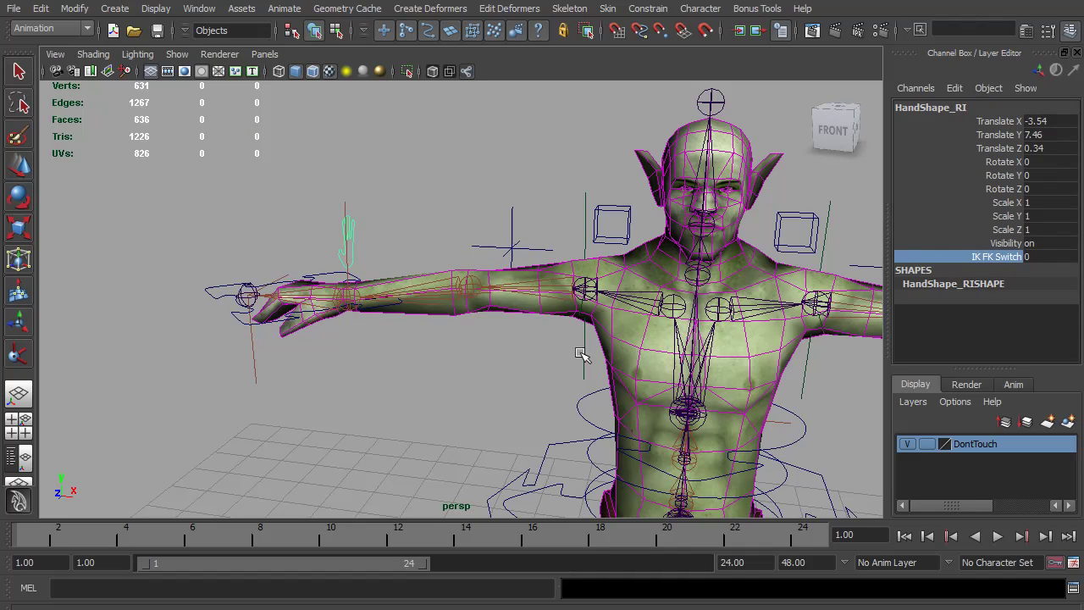
{"action": "right_click_drag", "start_coordinate": [581, 354], "coordinate": [479, 296], "text": "alt"}
{"action": "left_click_drag", "start_coordinate": [479, 295], "coordinate": [531, 303], "text": "alt"}
{"action": "middle_click_drag", "start_coordinate": [531, 303], "coordinate": [488, 308], "text": "alt"}
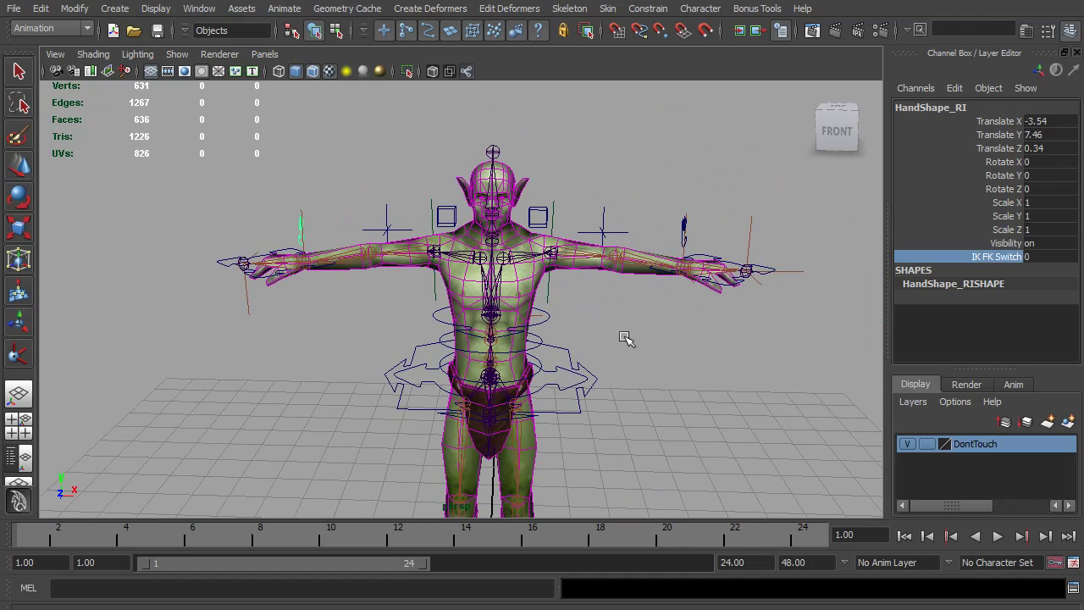
{"action": "left_click_drag", "start_coordinate": [435, 269], "coordinate": [532, 220], "text": "alt"}
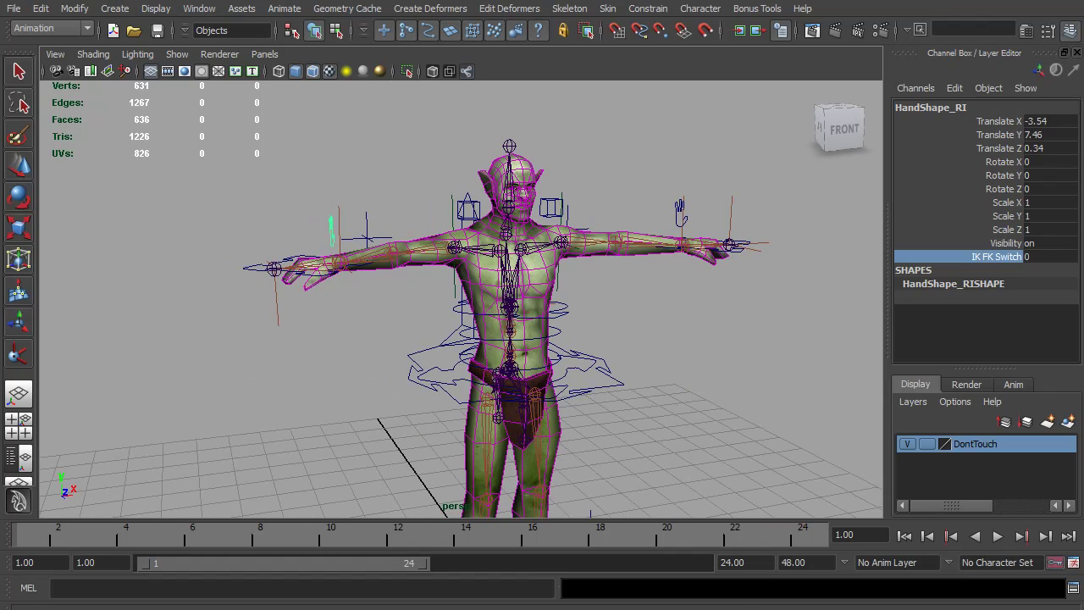
{"action": "left_click", "coordinate": [663, 560]}
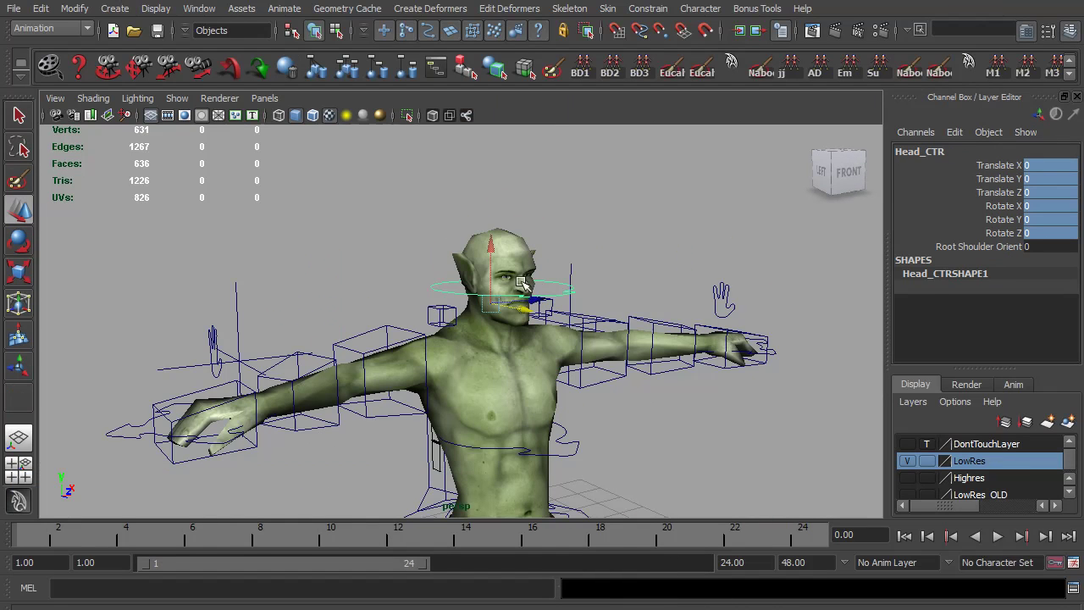
Move Head_CTR slightly and rotate it to about -23, -7.5 and -19.8 degrees in X, Y and Z
{"action": "key", "text": "e"}
{"action": "left_click_drag", "start_coordinate": [514, 306], "coordinate": [551, 284]}
{"action": "key", "text": "w"}
{"action": "key", "text": "e"}
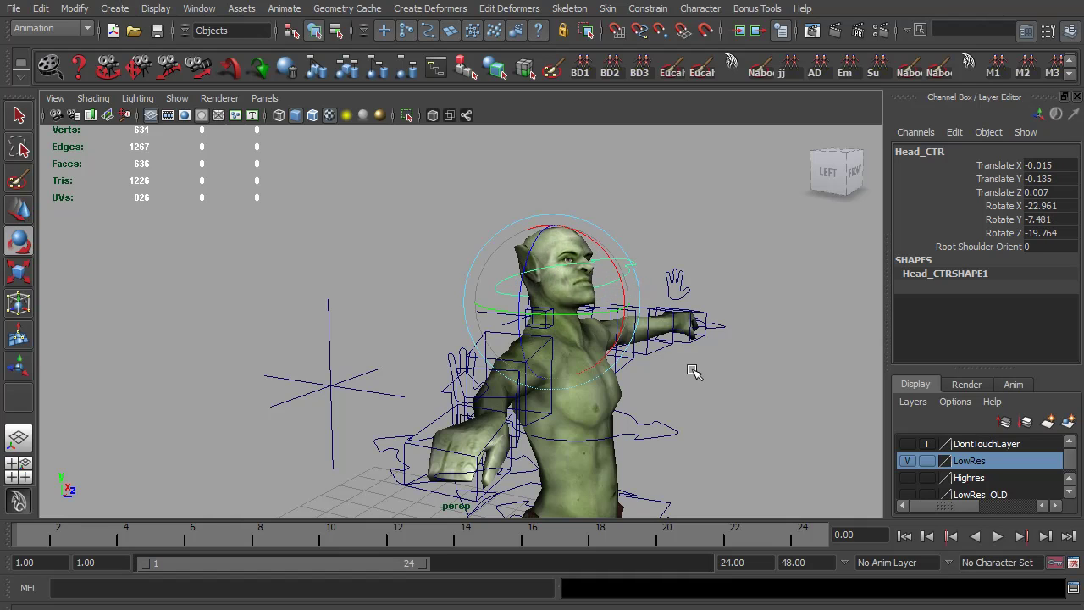
{"action": "left_click_drag", "start_coordinate": [693, 371], "coordinate": [576, 360], "text": "alt"}
Select the Root Shoulder Orient attribute of Head_CTR and rotate Shoulder_CTR to test how the head follows
{"action": "left_click", "coordinate": [983, 247]}
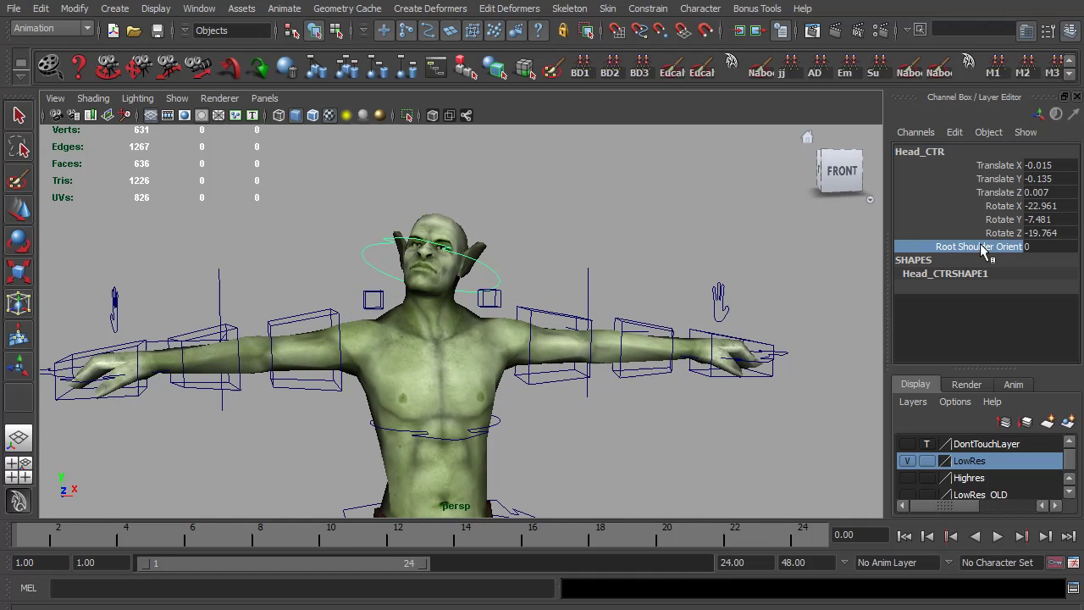
{"action": "left_click", "coordinate": [450, 432]}
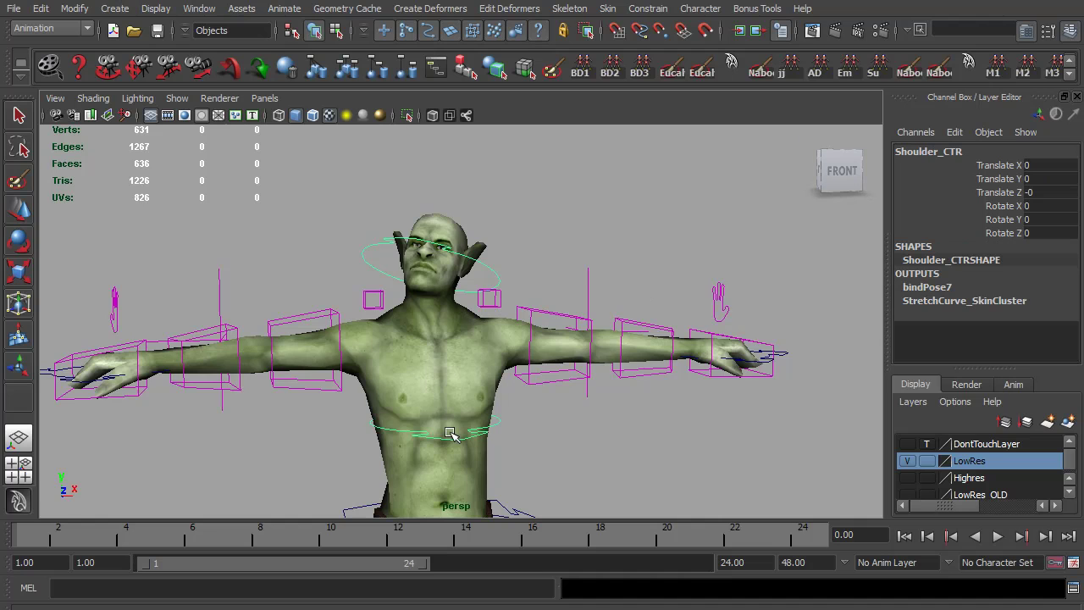
{"action": "key", "text": "e"}
{"action": "mouse_move", "coordinate": [419, 404]}
{"action": "left_mouse_down"}
{"action": "mouse_move", "coordinate": [441, 423]}
{"action": "mouse_move", "coordinate": [432, 399]}
{"action": "mouse_move", "coordinate": [410, 410]}
{"action": "left_mouse_up"}
Try a Root Shoulder Orient value of 1 on Head_CTR and set it back to 0
{"action": "left_click", "coordinate": [466, 266]}
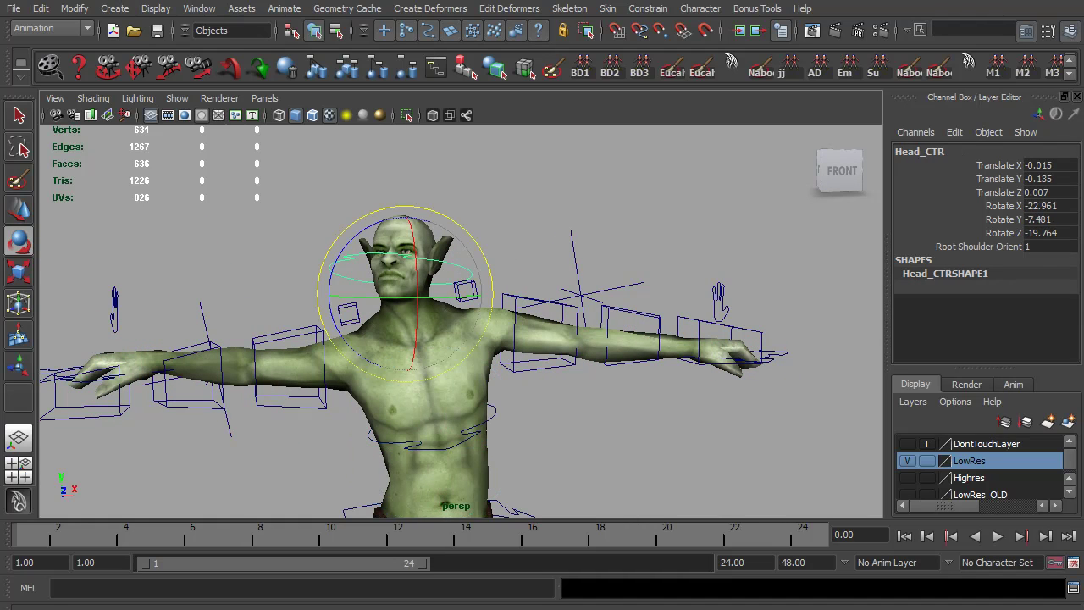
{"action": "left_click", "coordinate": [1014, 246]}
{"action": "middle_click_drag", "start_coordinate": [645, 288], "coordinate": [502, 299]}
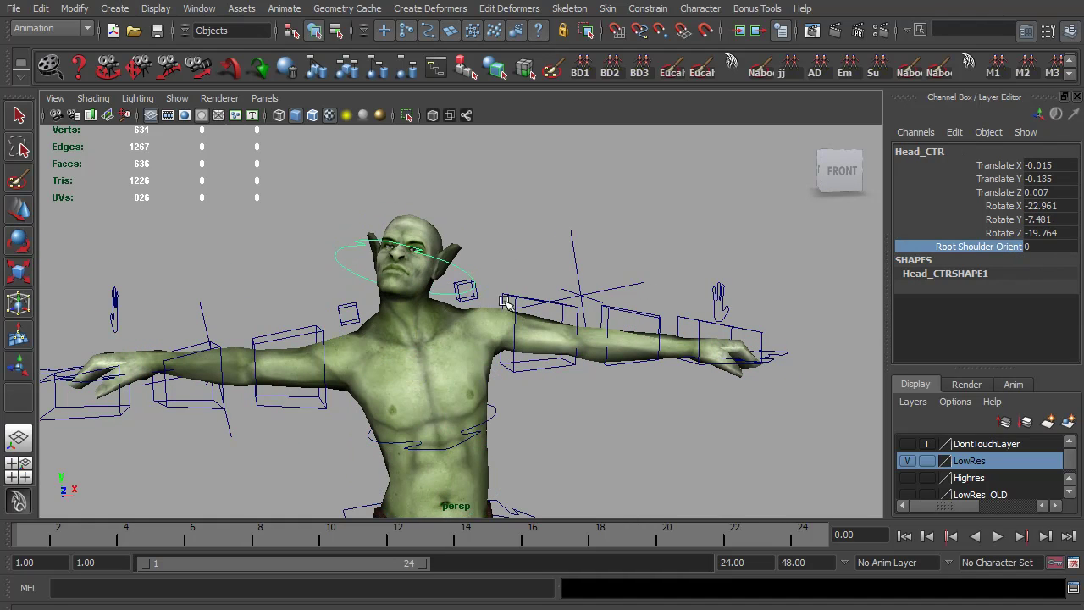
Rotate Shoulder_CTR to about 5.7, -19.3 and -0.7 degrees in X, Y and Z
{"action": "left_click", "coordinate": [492, 415]}
{"action": "key", "text": "e"}
{"action": "left_click_drag", "start_coordinate": [436, 387], "coordinate": [457, 423]}
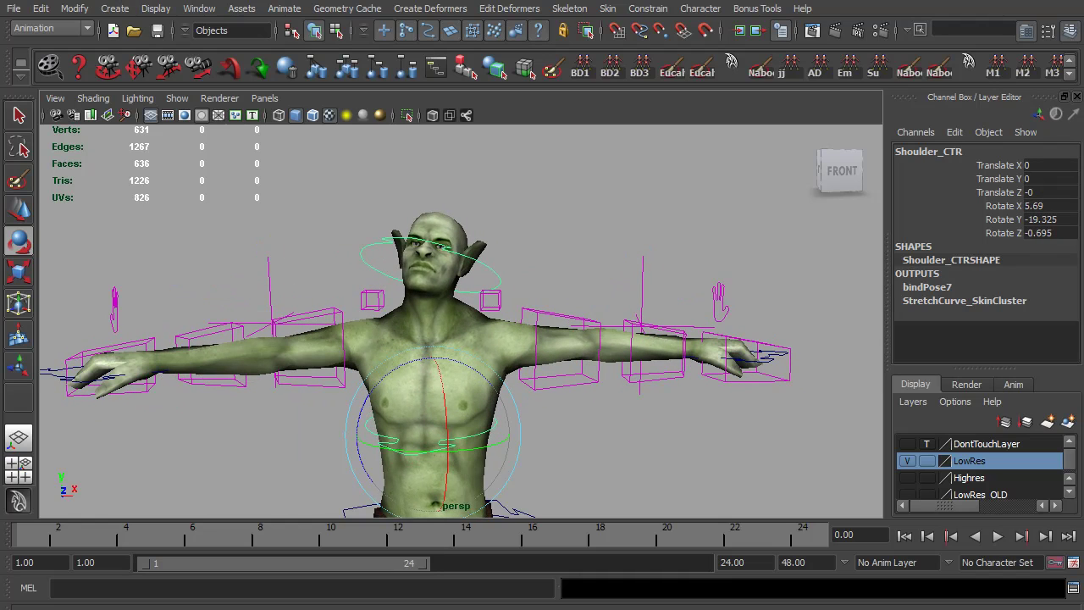
Switch to the other open Maya scene, the one with the visible skeleton, and frame the character's upper body
{"action": "mouse_move", "coordinate": [387, 609]}
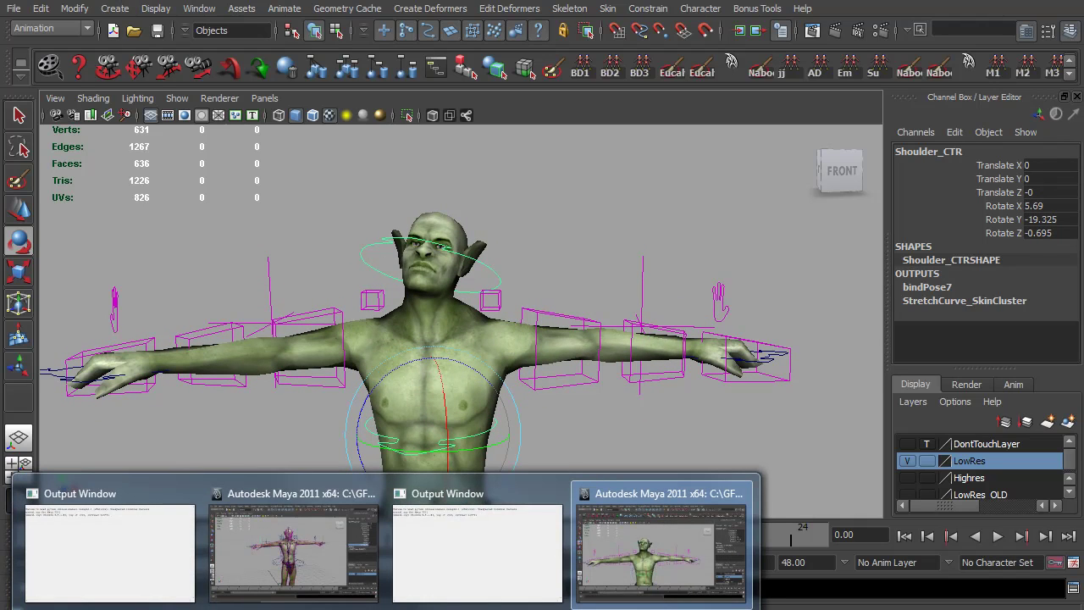
{"action": "left_click", "coordinate": [327, 508]}
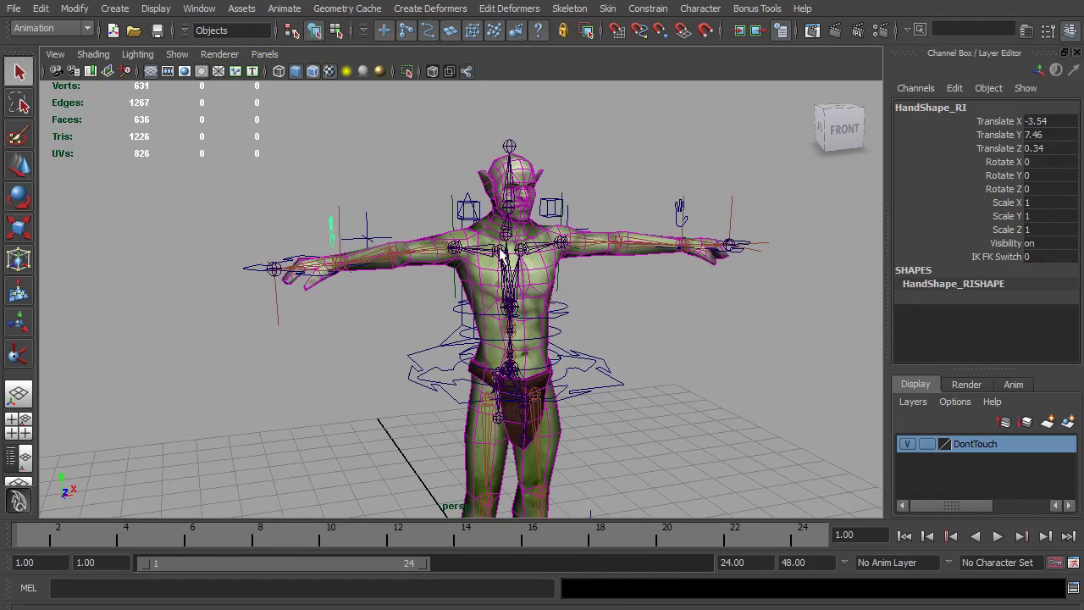
{"action": "middle_click_drag", "start_coordinate": [500, 253], "coordinate": [496, 354], "text": "alt"}
{"action": "right_click_drag", "start_coordinate": [495, 354], "coordinate": [624, 366], "text": "alt"}
{"action": "left_click_drag", "start_coordinate": [625, 366], "coordinate": [615, 362], "text": "alt"}
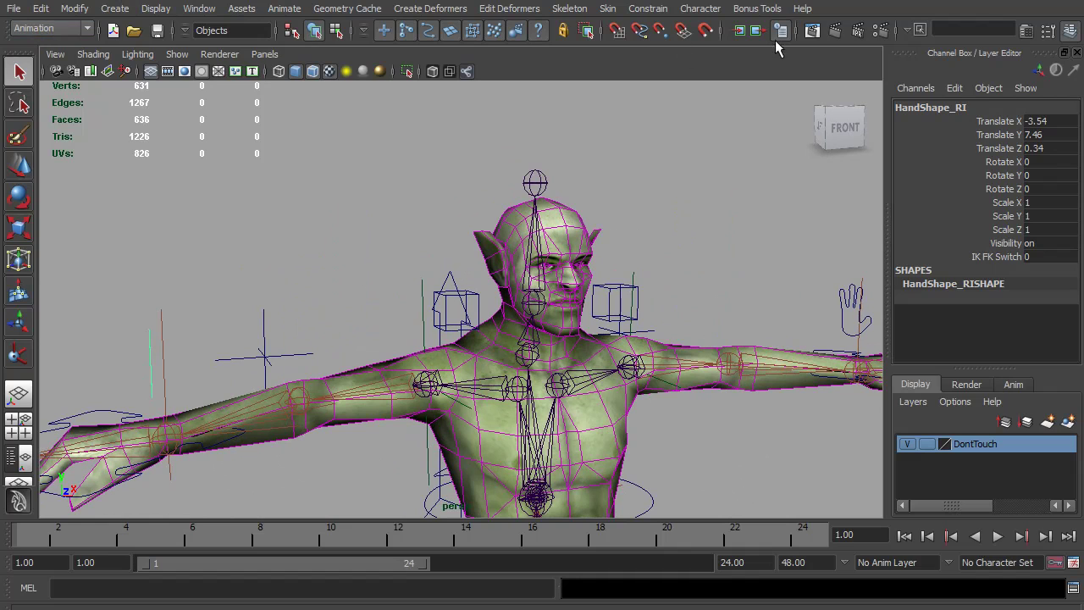
Create an IK handle with the ikSCsolver from the J_Neck joint to the head joint above it
{"action": "left_click", "coordinate": [579, 10]}
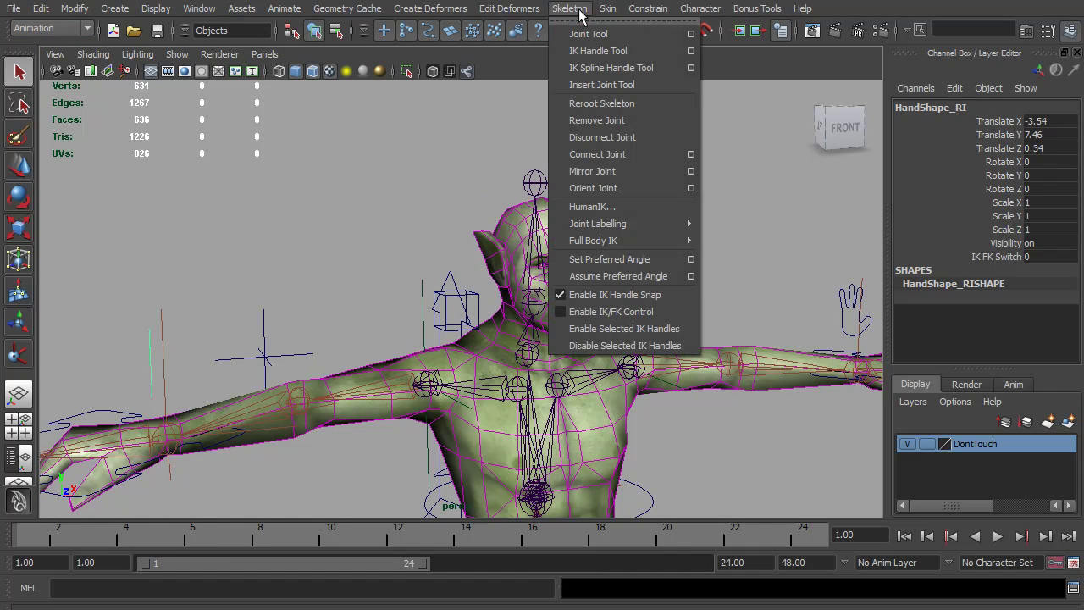
{"action": "left_click", "coordinate": [697, 55]}
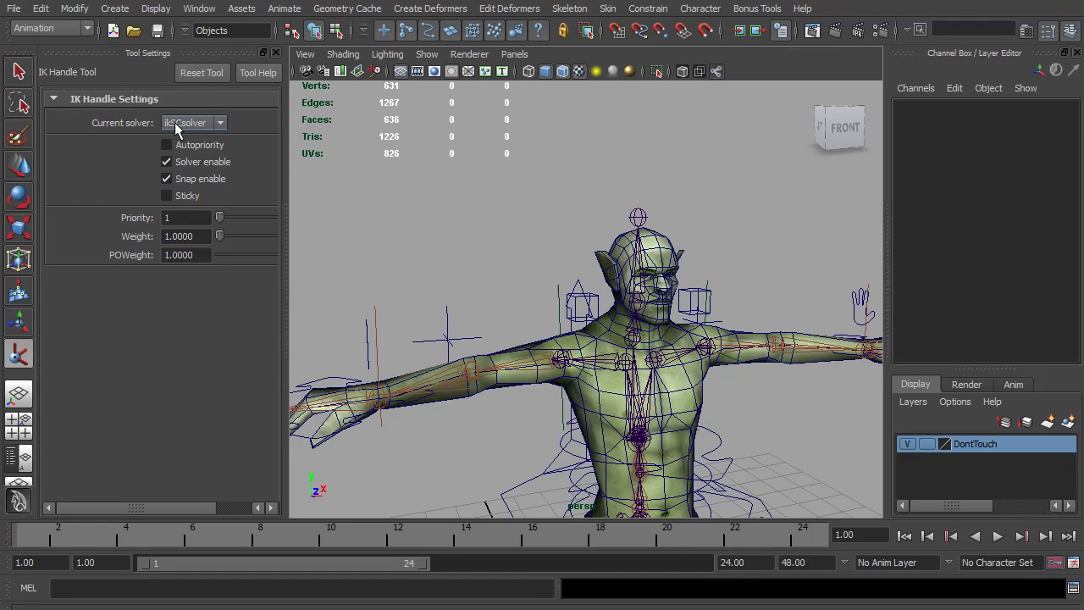
{"action": "scroll", "coordinate": [681, 366], "scroll_direction": "up", "scroll_amount": 5}
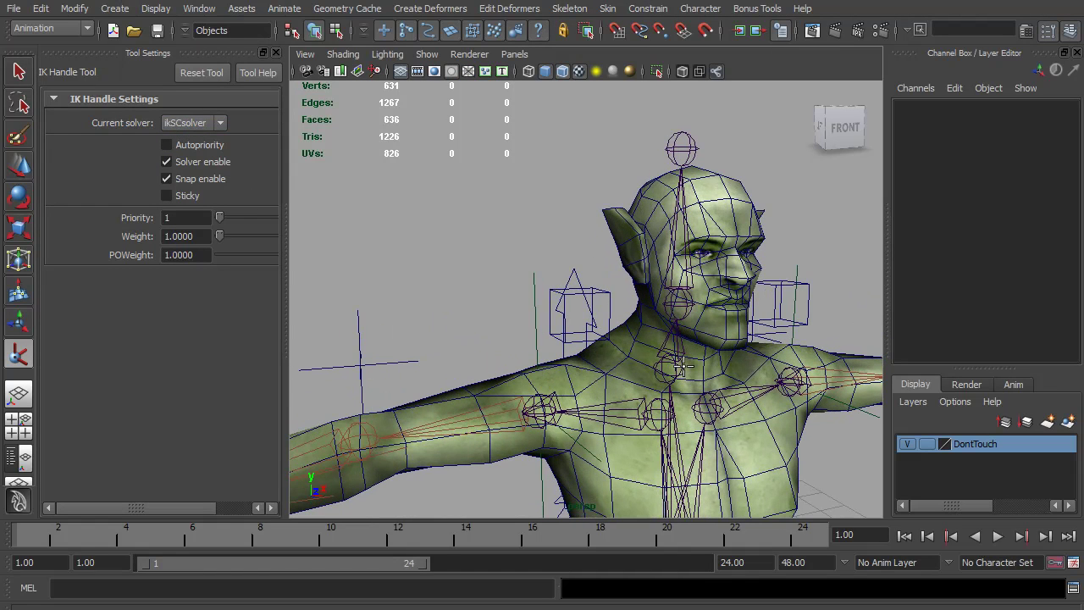
{"action": "left_click", "coordinate": [674, 371]}
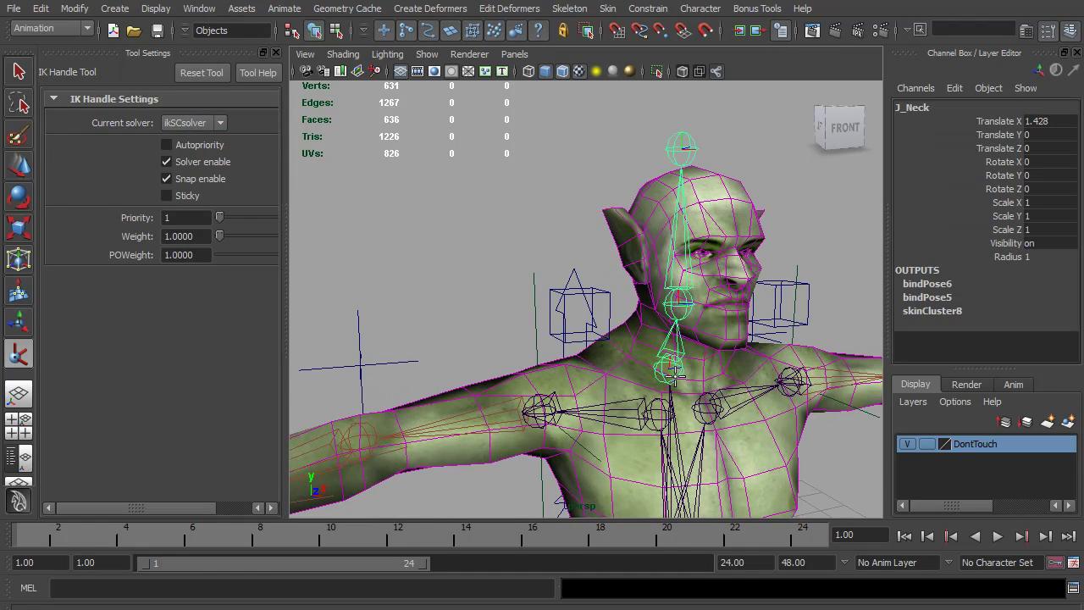
{"action": "left_click", "coordinate": [684, 304]}
{"action": "left_click_drag", "start_coordinate": [688, 312], "coordinate": [604, 288], "text": "alt"}
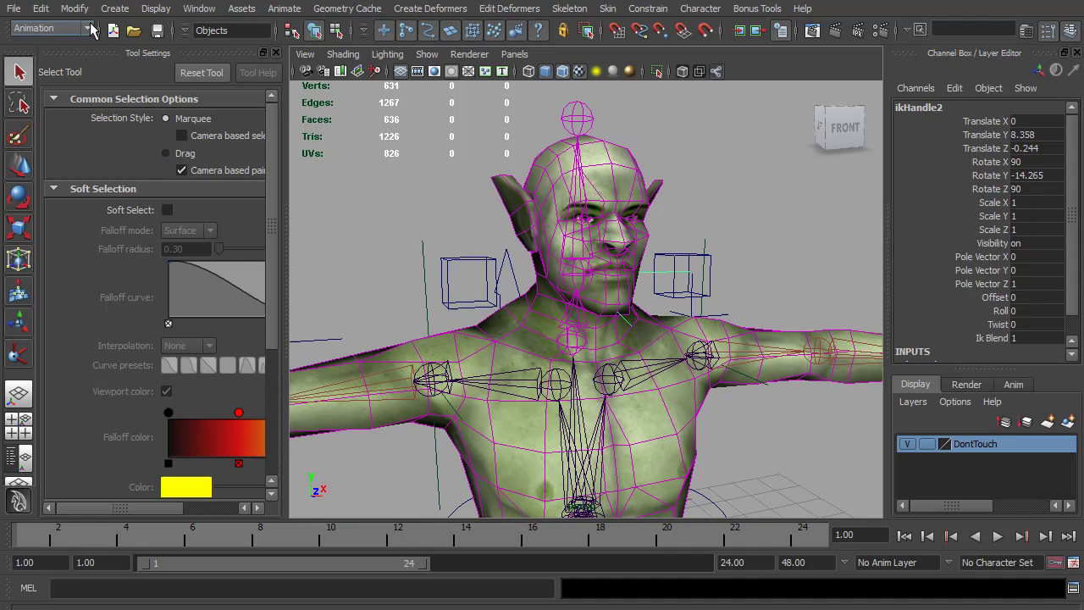
Create a NURBS circle and snap it to the joint at the base of the head
{"action": "left_click", "coordinate": [123, 12]}
{"action": "mouse_move", "coordinate": [148, 33]}
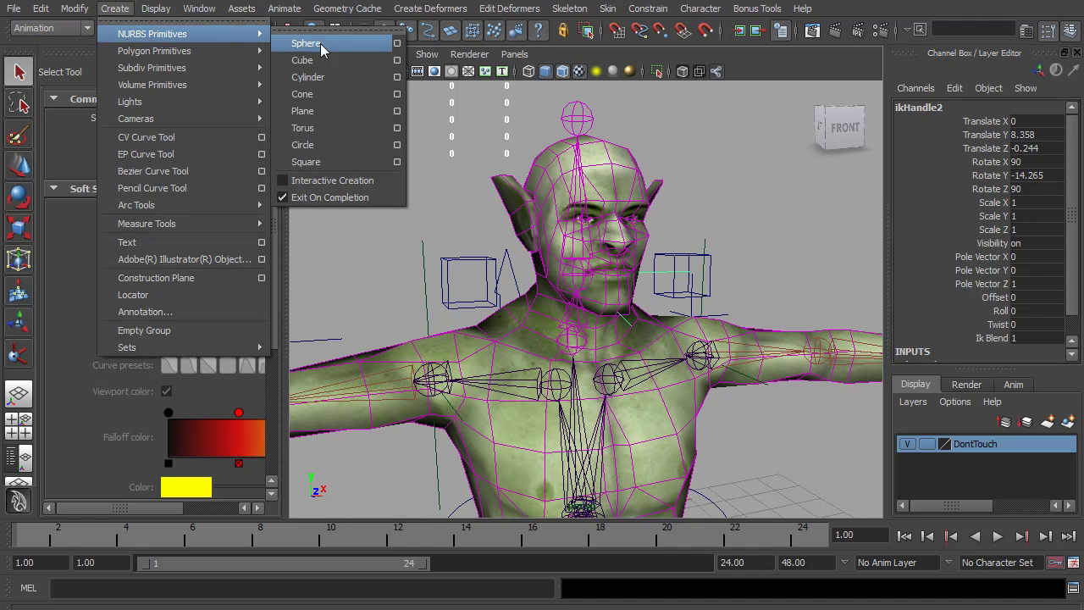
{"action": "left_click", "coordinate": [303, 145]}
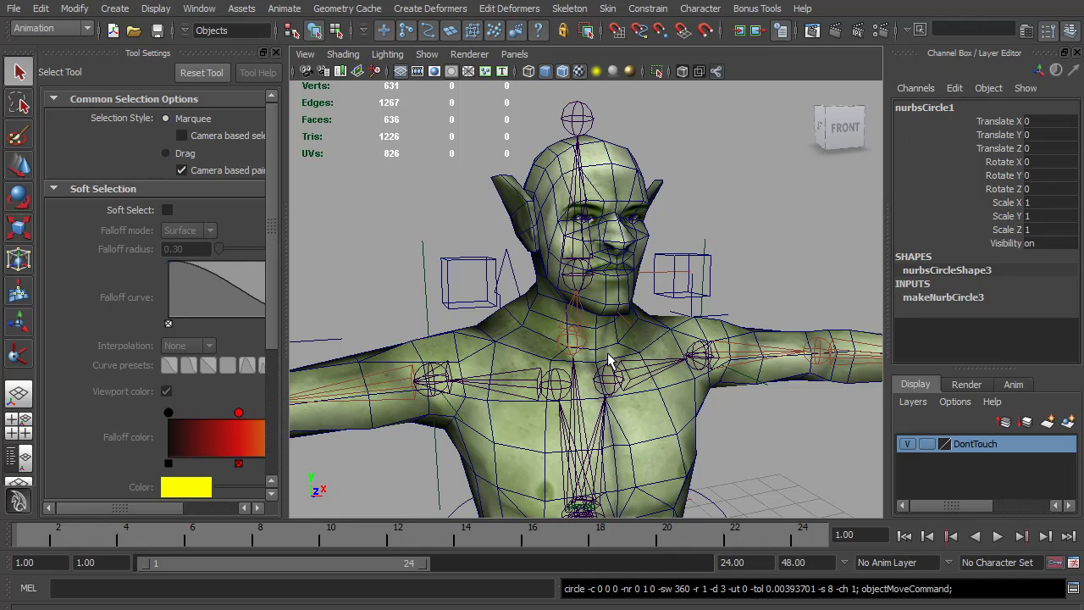
{"action": "key", "text": "w"}
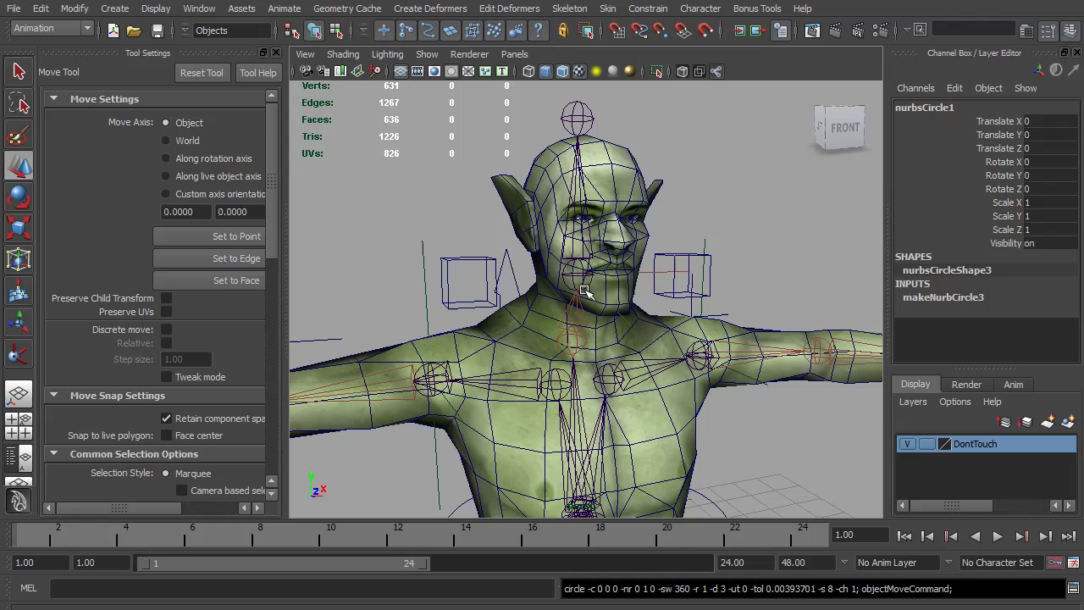
{"action": "key", "text": "v"}
{"action": "middle_click_drag", "start_coordinate": [576, 286], "coordinate": [579, 278]}
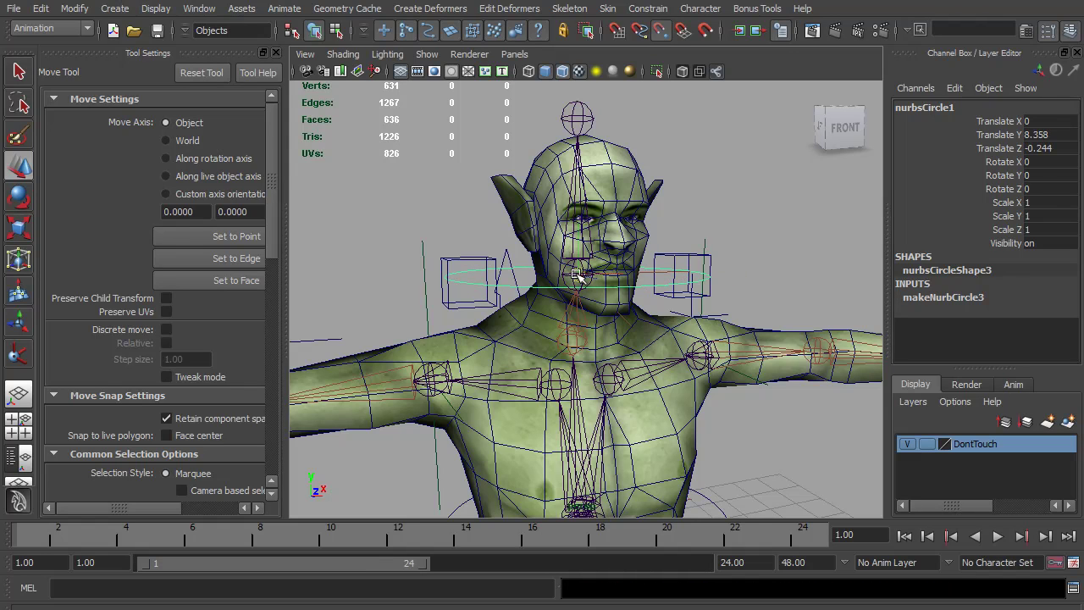
Shift the circle's control points forward and scale them so the curve fits around the head, keeping the pivot at the joint
{"action": "left_click_drag", "start_coordinate": [565, 329], "coordinate": [506, 316], "text": "alt"}
{"action": "right_click_drag", "start_coordinate": [506, 316], "coordinate": [595, 321], "text": "alt"}
{"action": "key", "text": "F8"}
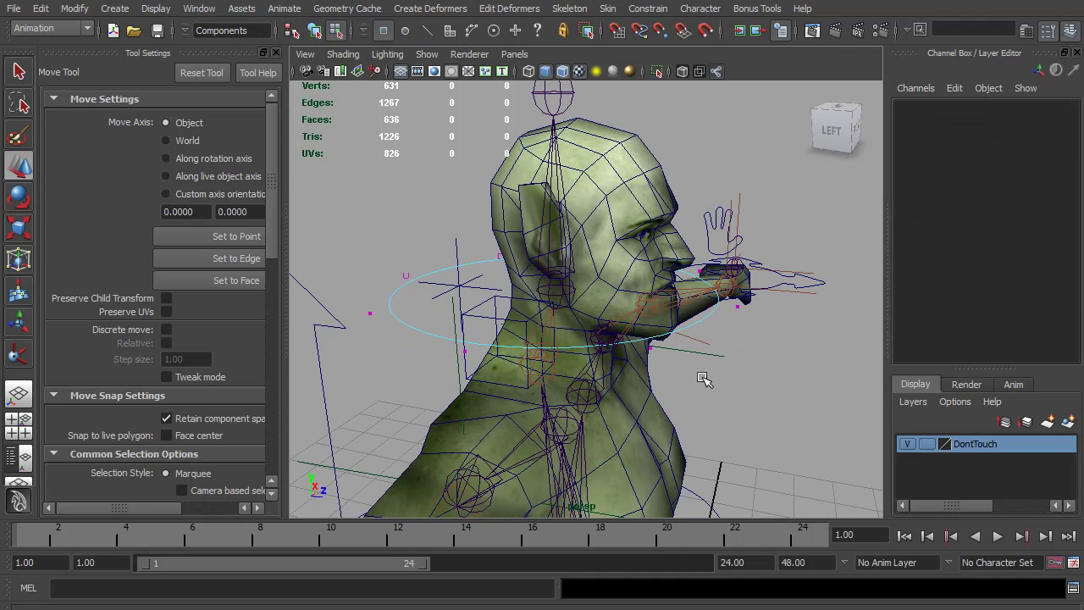
{"action": "left_click_drag", "start_coordinate": [603, 294], "coordinate": [627, 300]}
{"action": "left_click_drag", "start_coordinate": [581, 242], "coordinate": [580, 324]}
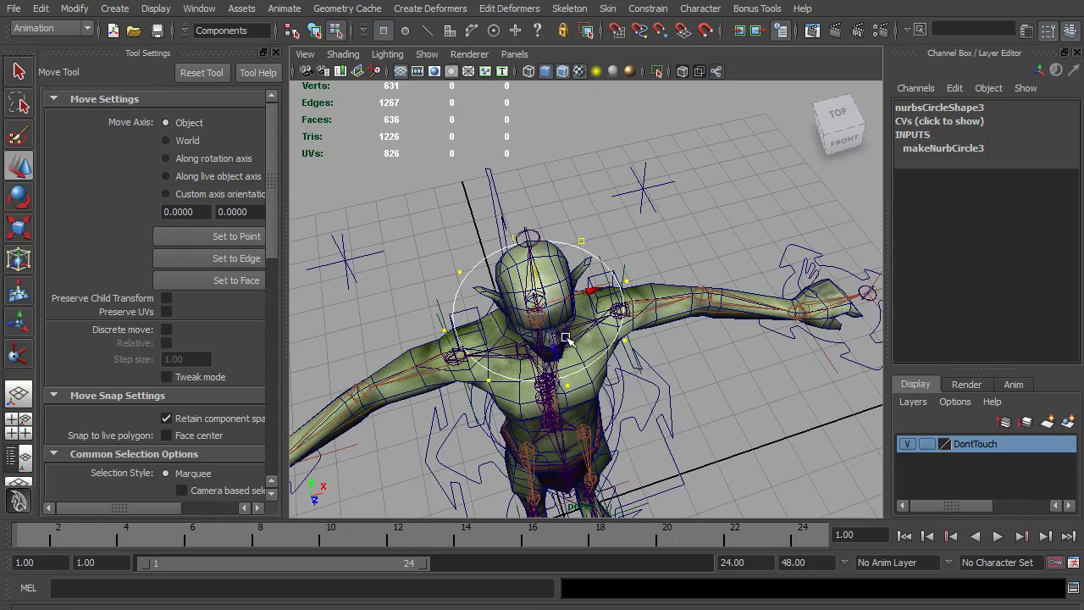
{"action": "key", "text": "r"}
{"action": "left_click_drag", "start_coordinate": [601, 288], "coordinate": [642, 292], "text": "alt"}
{"action": "key", "text": "w"}
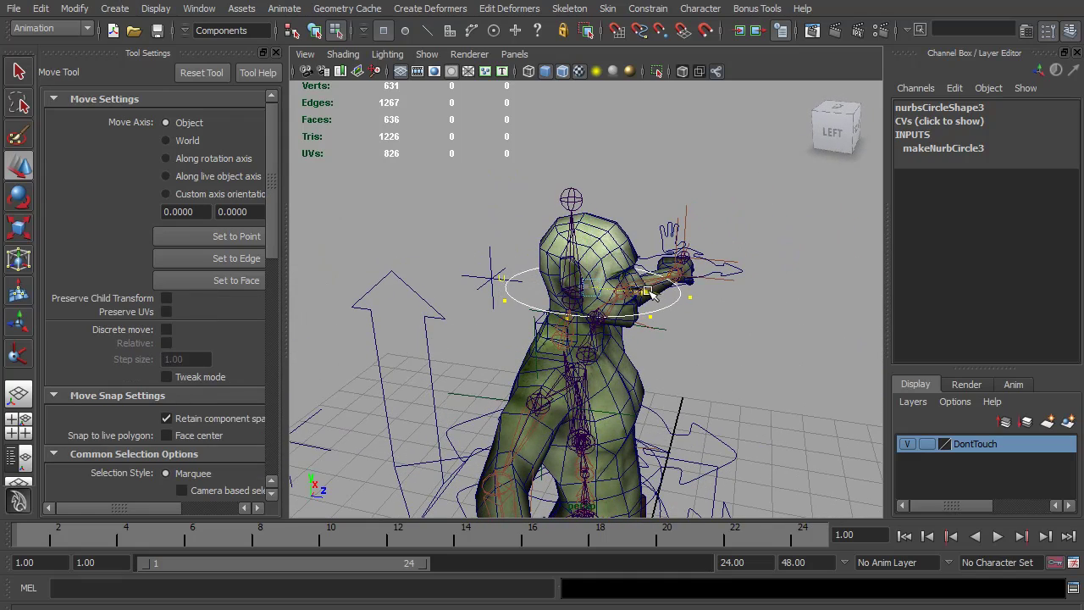
{"action": "left_click_drag", "start_coordinate": [670, 343], "coordinate": [597, 327], "text": "alt"}
{"action": "key", "text": "F8"}
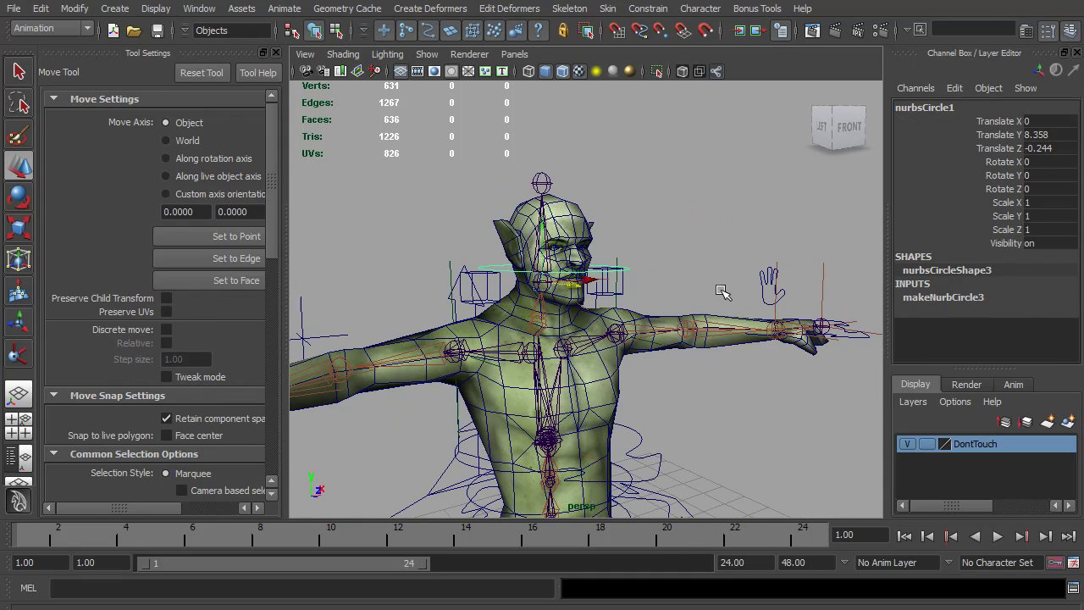
Rename the NURBS circle as Head_CTR
{"action": "left_click", "coordinate": [945, 107]}
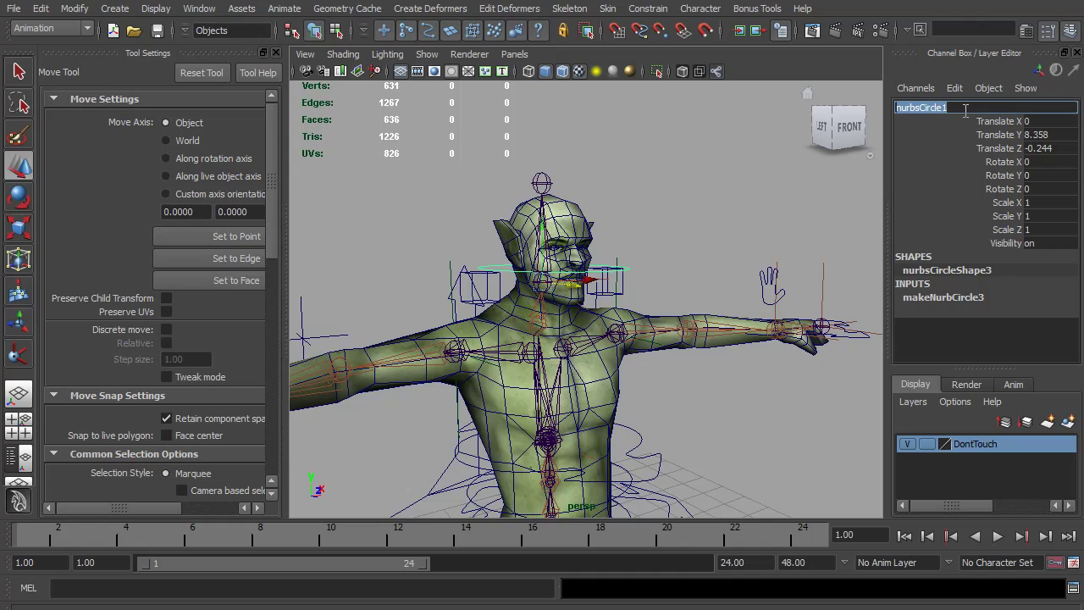
{"action": "type", "text": "Head_CTR"}
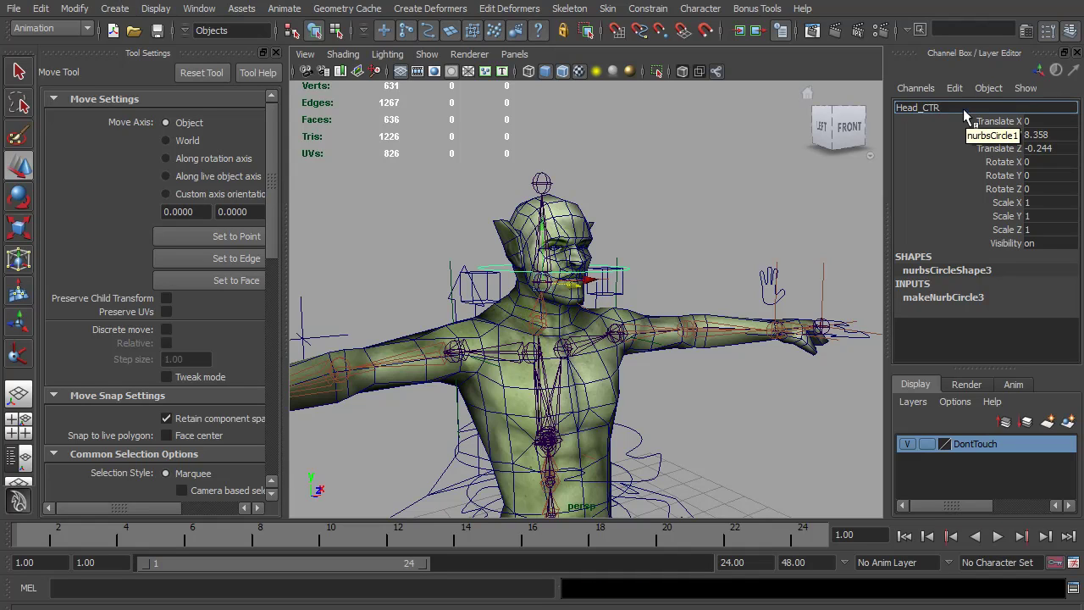
{"action": "key", "text": "Return"}
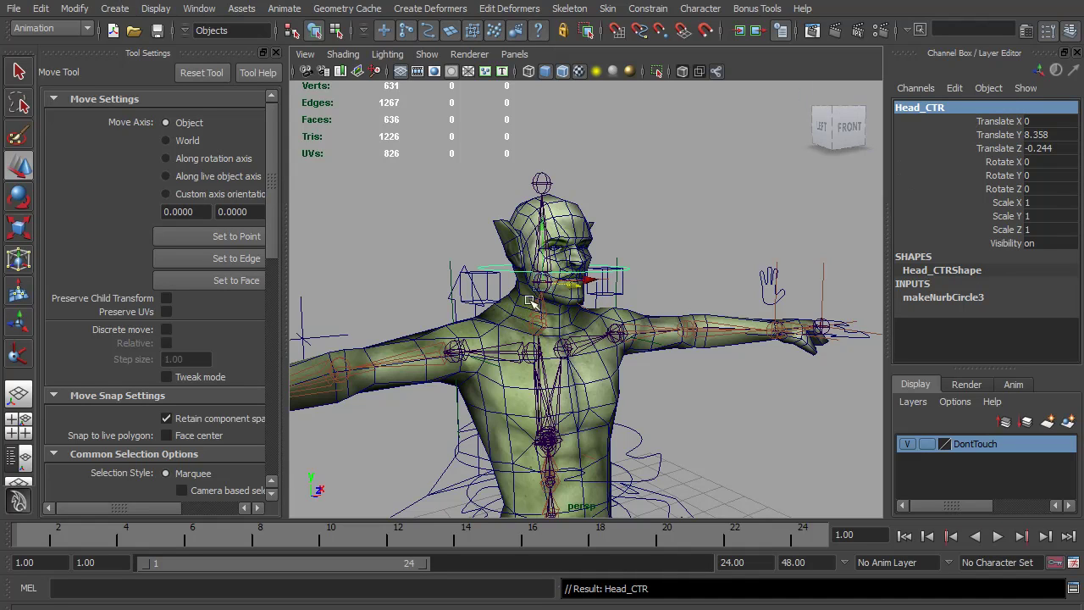
Freeze Head_CTR's transformations with Translate, Rotate and Scale enabled
{"action": "left_click", "coordinate": [74, 10]}
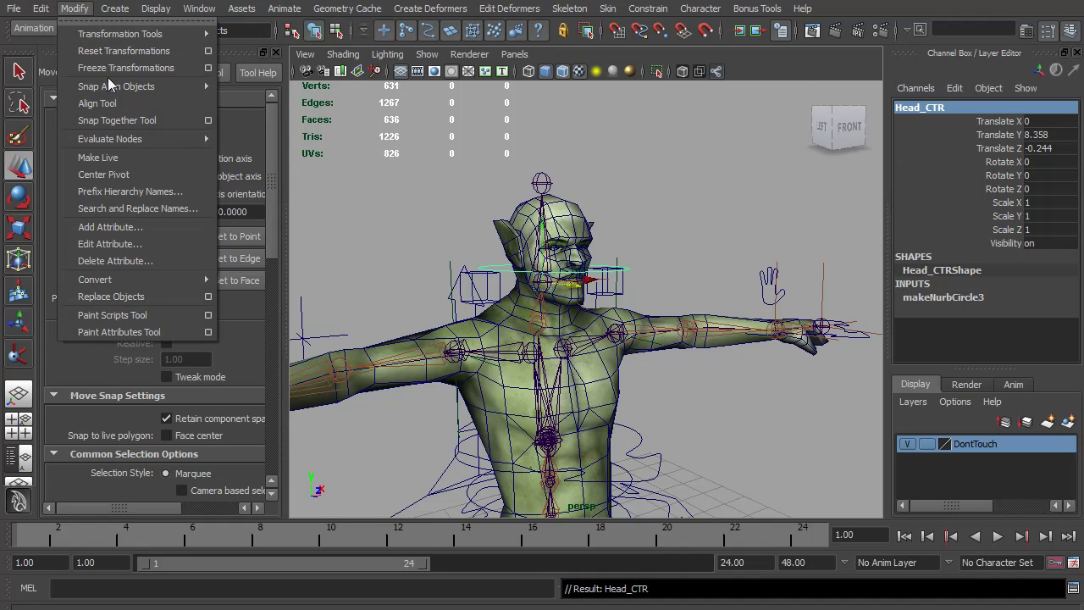
{"action": "left_click", "coordinate": [208, 68]}
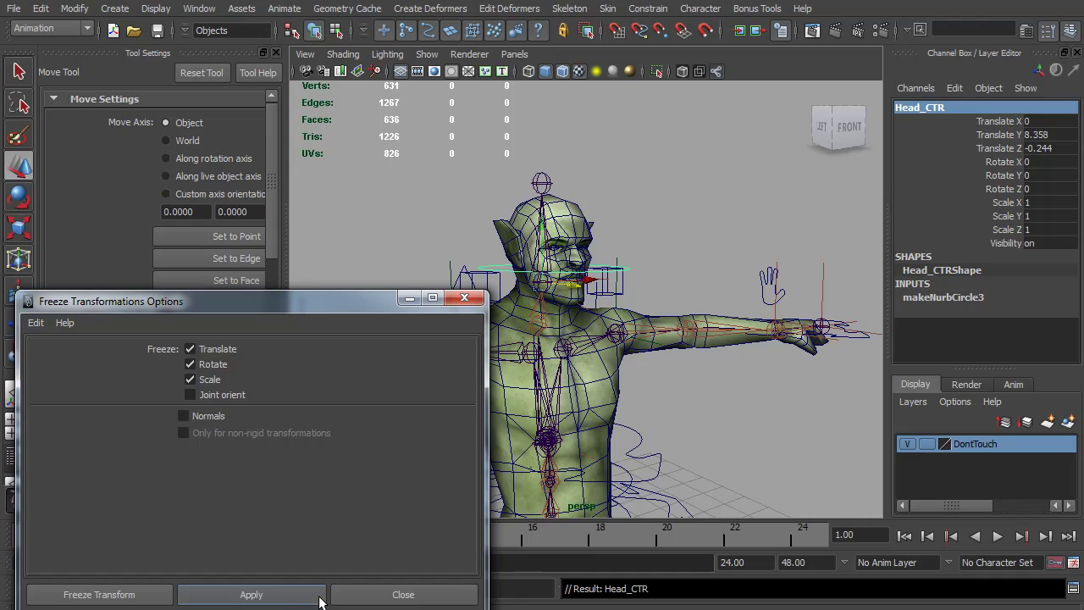
{"action": "left_click", "coordinate": [285, 596]}
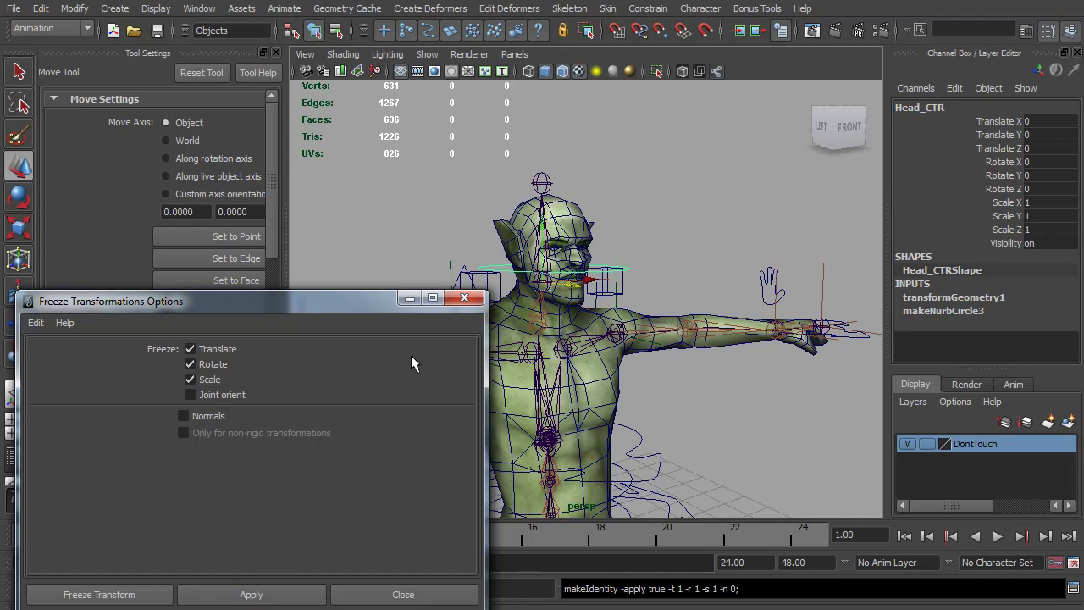
{"action": "left_click", "coordinate": [466, 298]}
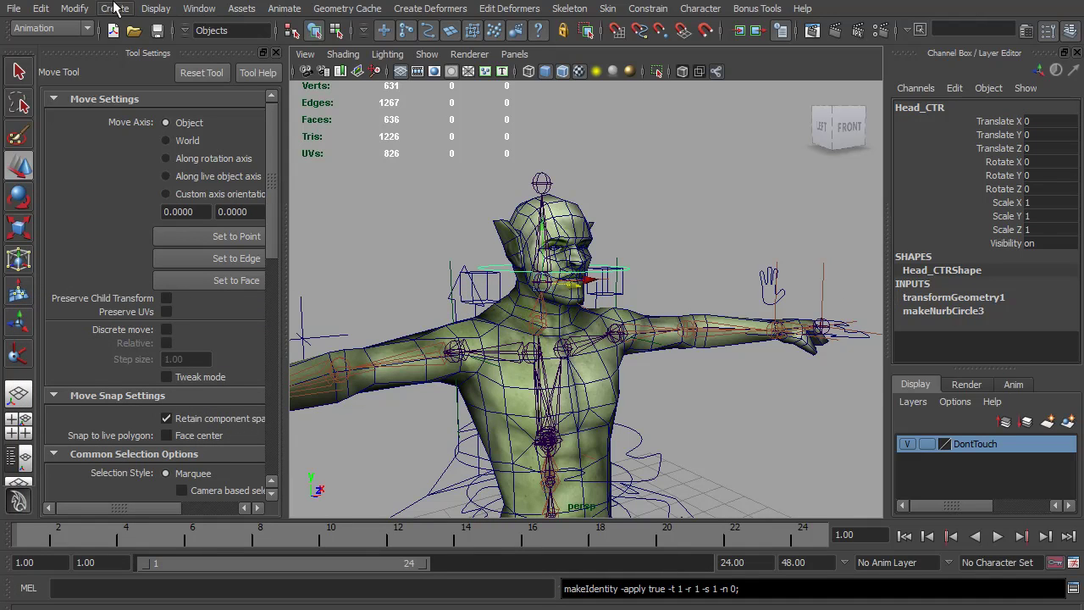
Delete Head_CTR's construction history and save the scene
{"action": "left_click", "coordinate": [73, 11]}
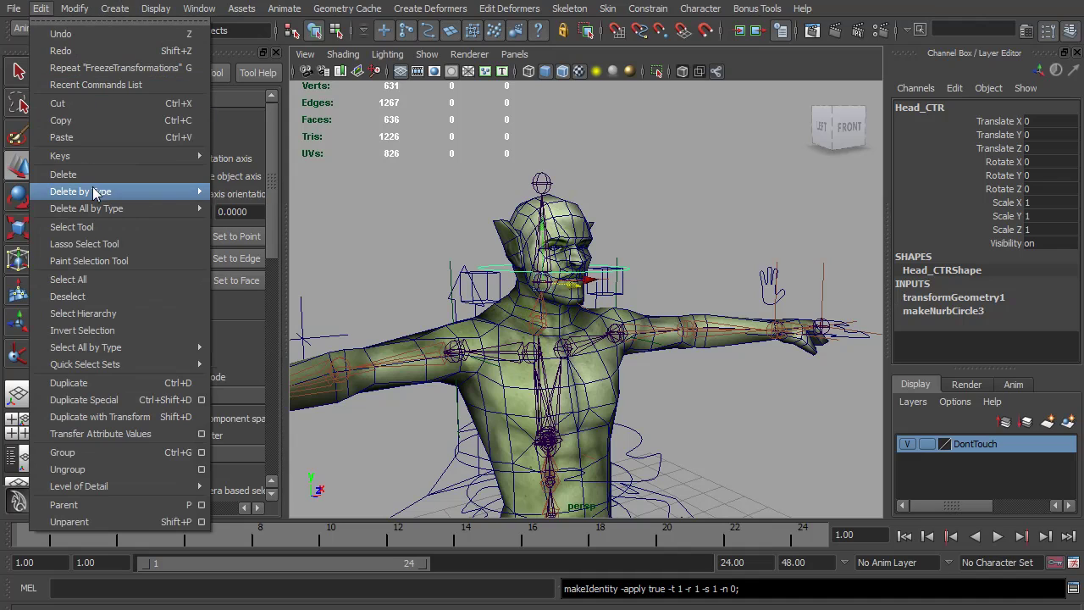
{"action": "mouse_move", "coordinate": [169, 192]}
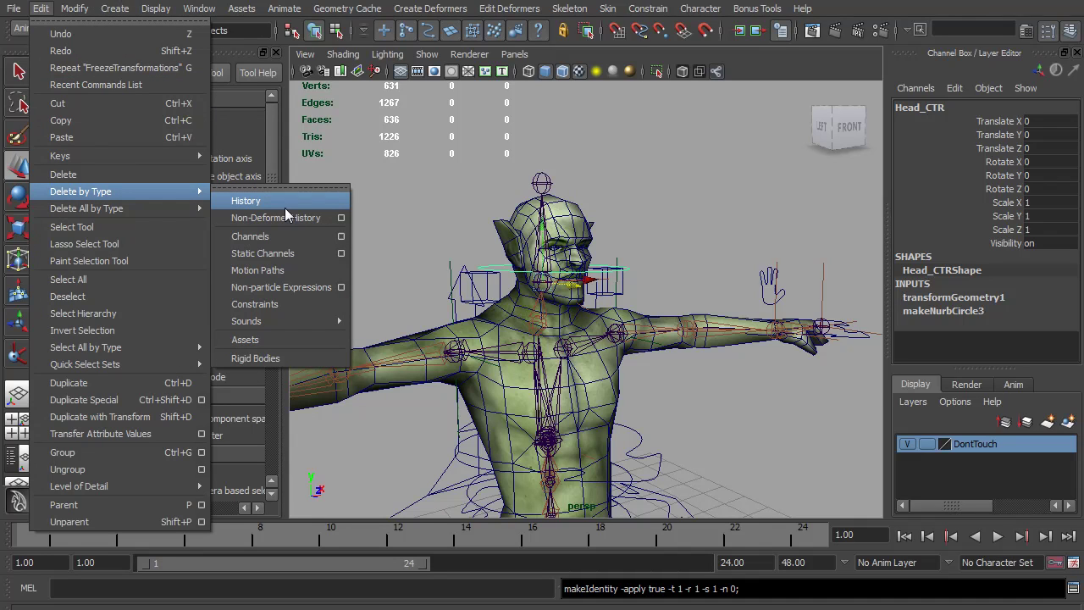
{"action": "left_click", "coordinate": [285, 206]}
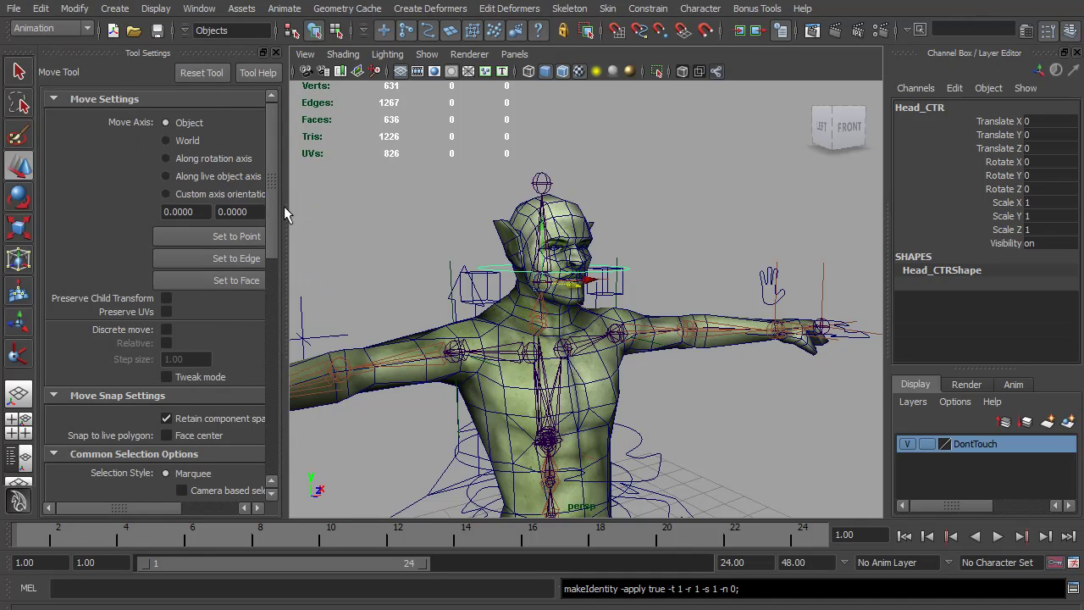
{"action": "key", "text": "ctrl+s"}
{"action": "key", "text": "q"}
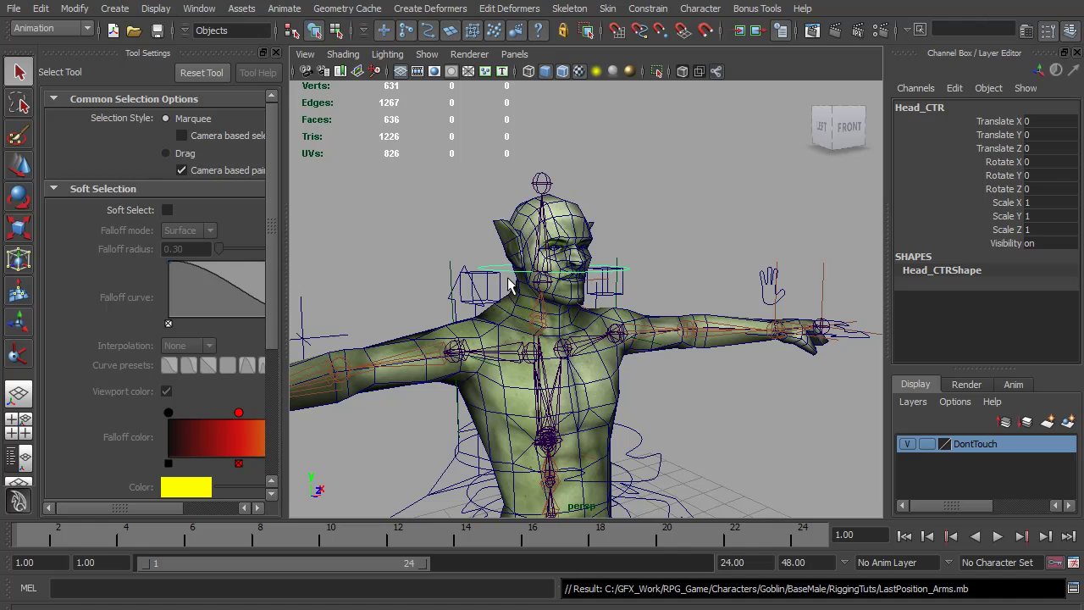
Open the Hypergraph hierarchy and frame the Head_CTR node
{"action": "left_click", "coordinate": [199, 9]}
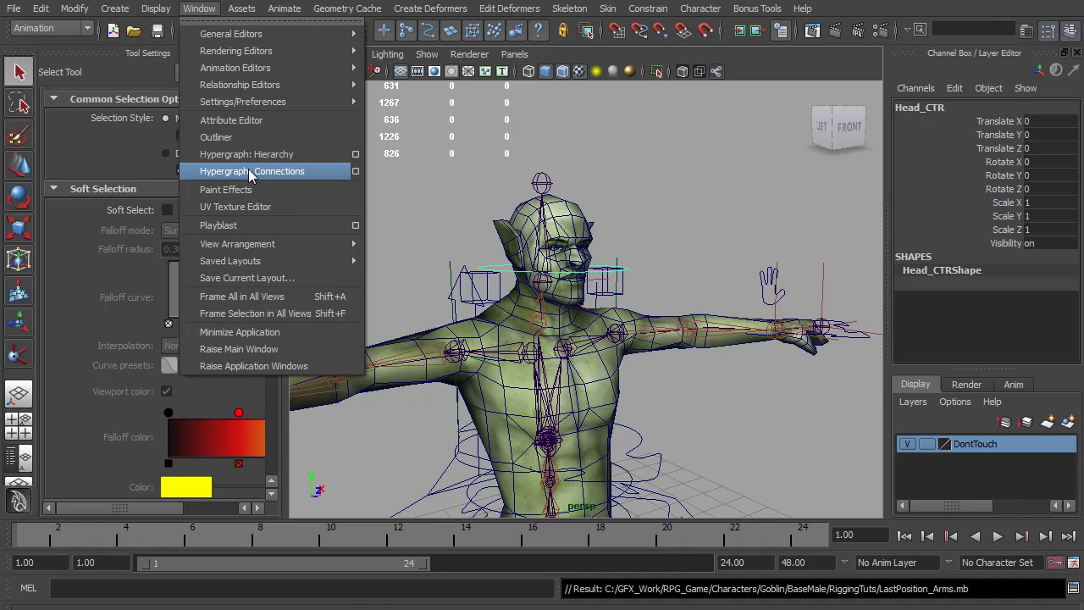
{"action": "left_click", "coordinate": [251, 155]}
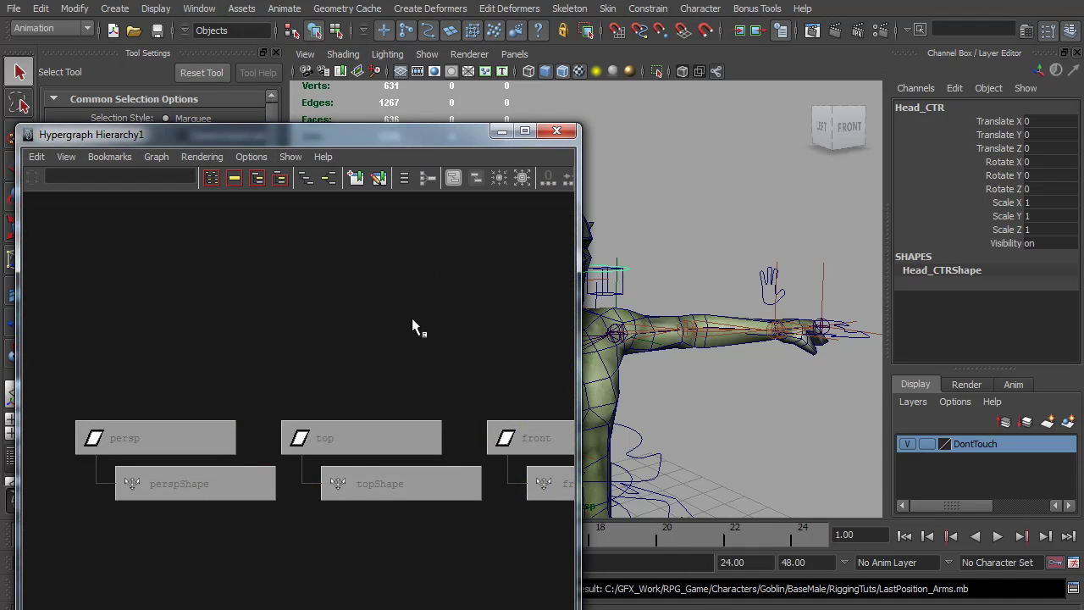
{"action": "key", "text": "f"}
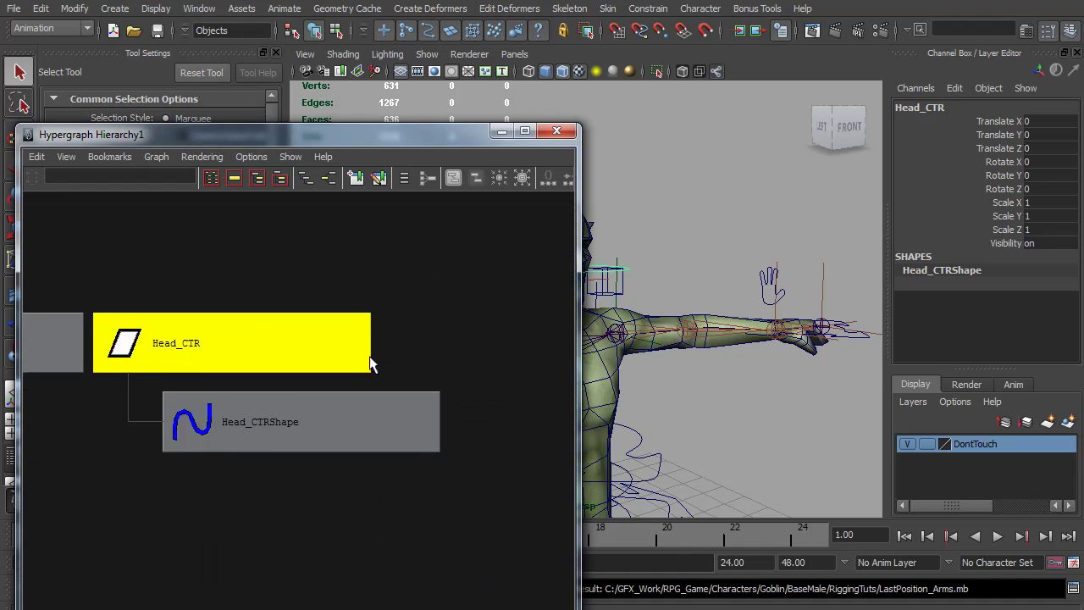
{"action": "right_click_drag", "start_coordinate": [370, 357], "coordinate": [327, 362], "text": "alt"}
{"action": "middle_click_drag", "start_coordinate": [327, 363], "coordinate": [303, 319], "text": "alt"}
{"action": "left_click", "coordinate": [267, 394]}
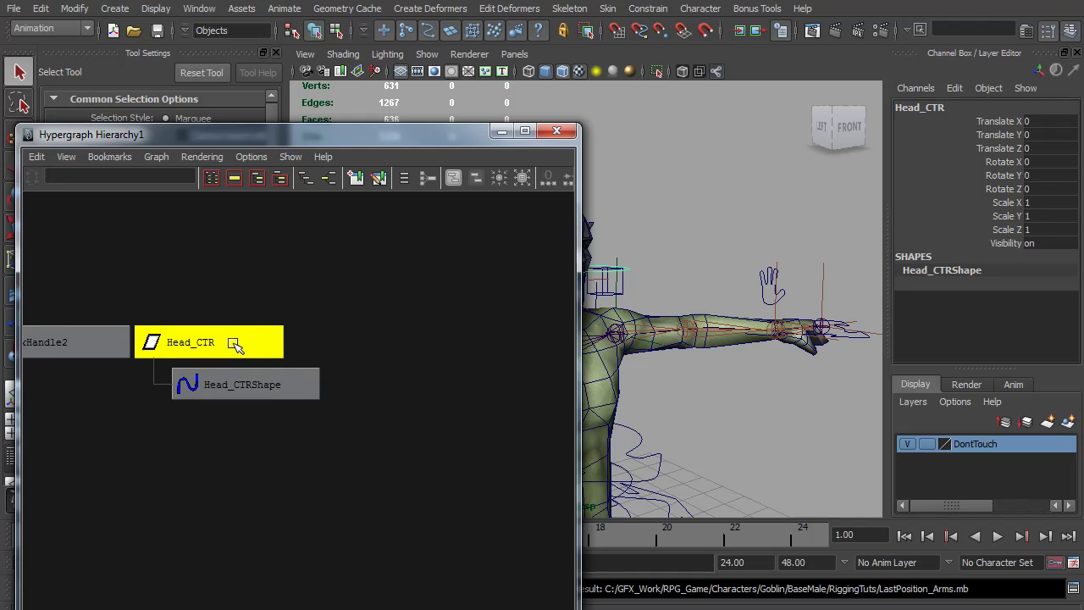
Duplicate Head_CTR and delete the copy's shape node, Head_CTR1Shape, keeping only its transform
{"action": "key", "text": "ctrl+d"}
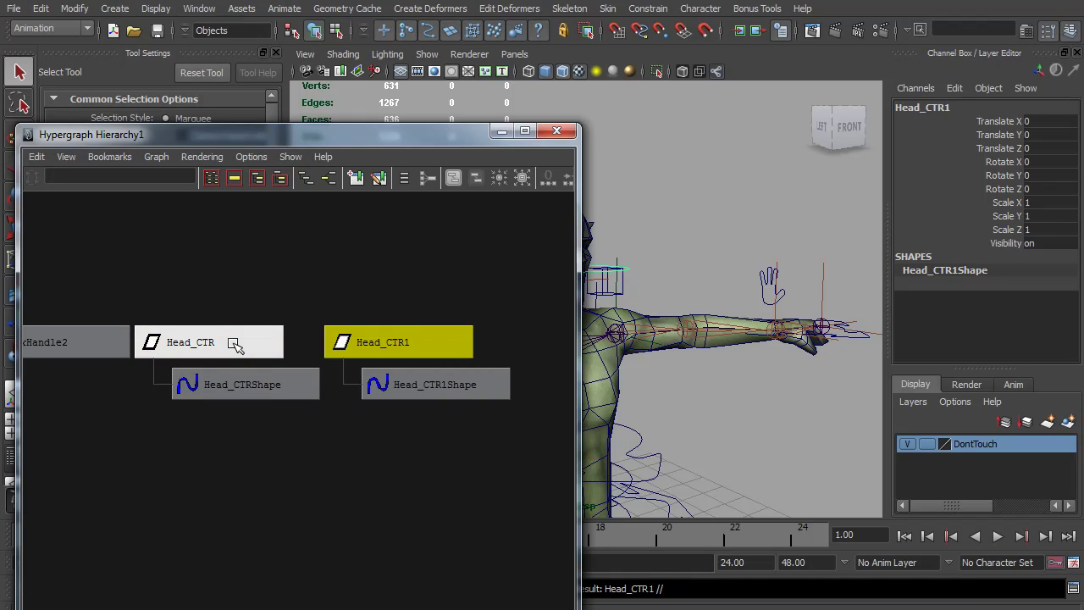
{"action": "left_click", "coordinate": [443, 381]}
{"action": "left_click", "coordinate": [286, 158]}
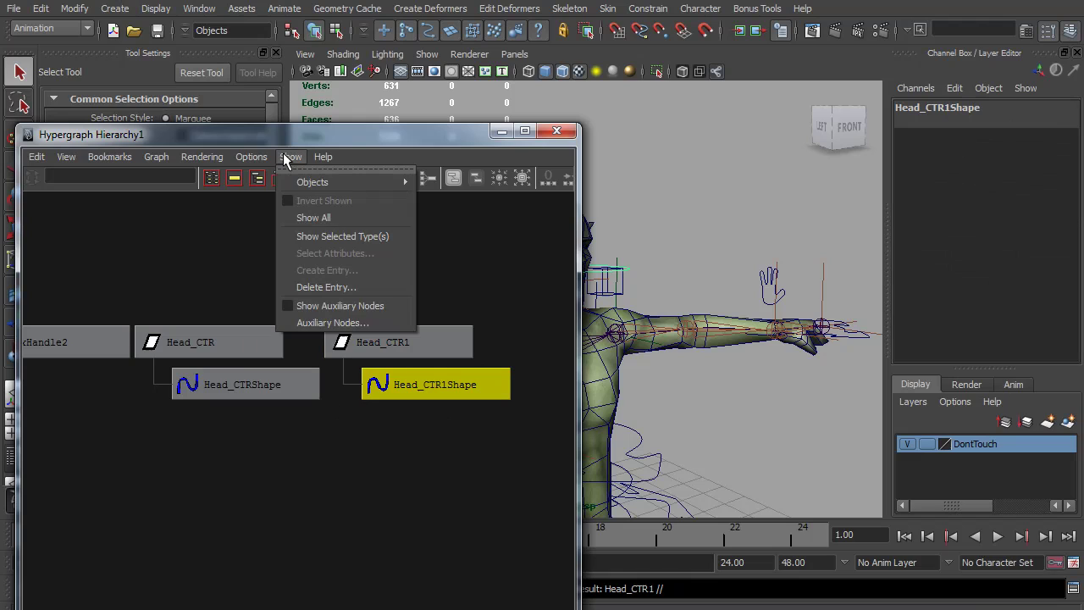
{"action": "left_click", "coordinate": [249, 157]}
{"action": "mouse_move", "coordinate": [254, 173]}
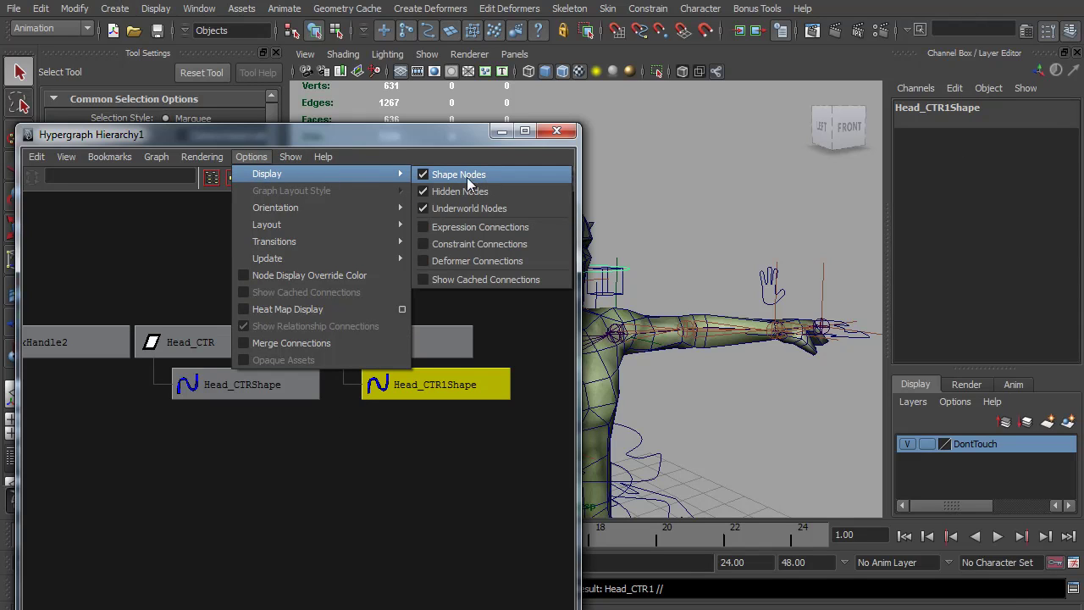
{"action": "left_click", "coordinate": [423, 136]}
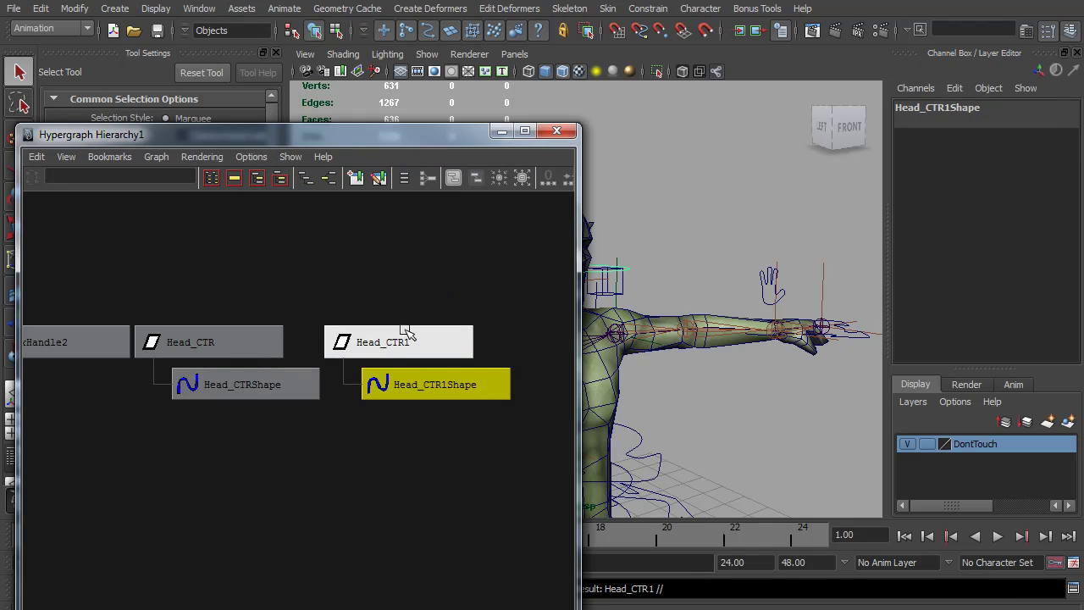
{"action": "left_click", "coordinate": [453, 455]}
{"action": "left_click", "coordinate": [429, 387]}
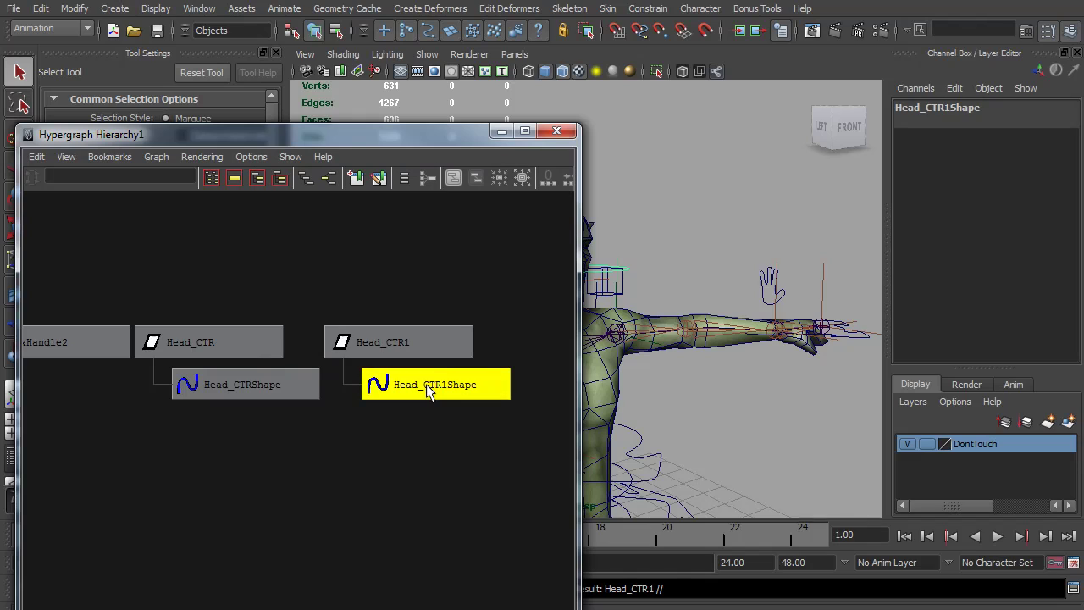
{"action": "key", "text": "Delete"}
Parent Head_CTR under the empty Head_CTR1 transform in the Hypergraph and uncover the character's head in the viewport
{"action": "left_click", "coordinate": [414, 341]}
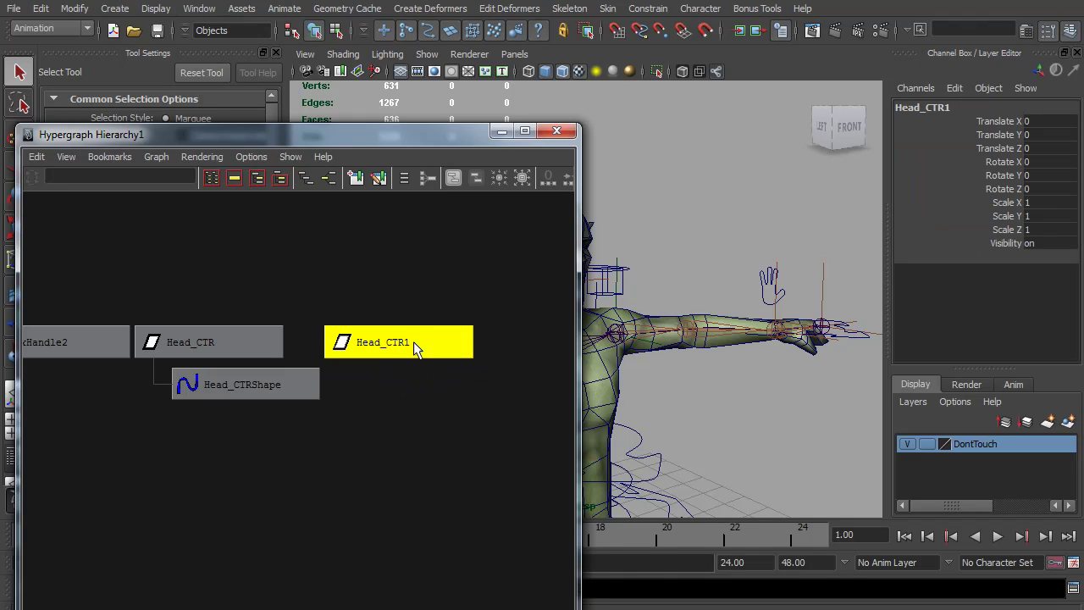
{"action": "left_click", "coordinate": [235, 353]}
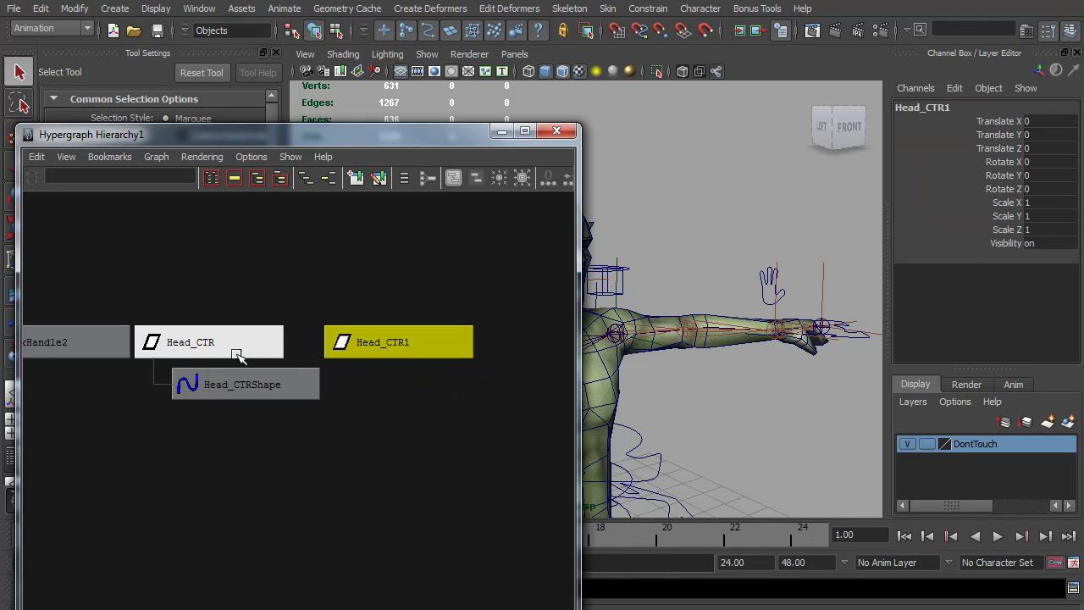
{"action": "middle_click_drag", "start_coordinate": [228, 349], "coordinate": [270, 307]}
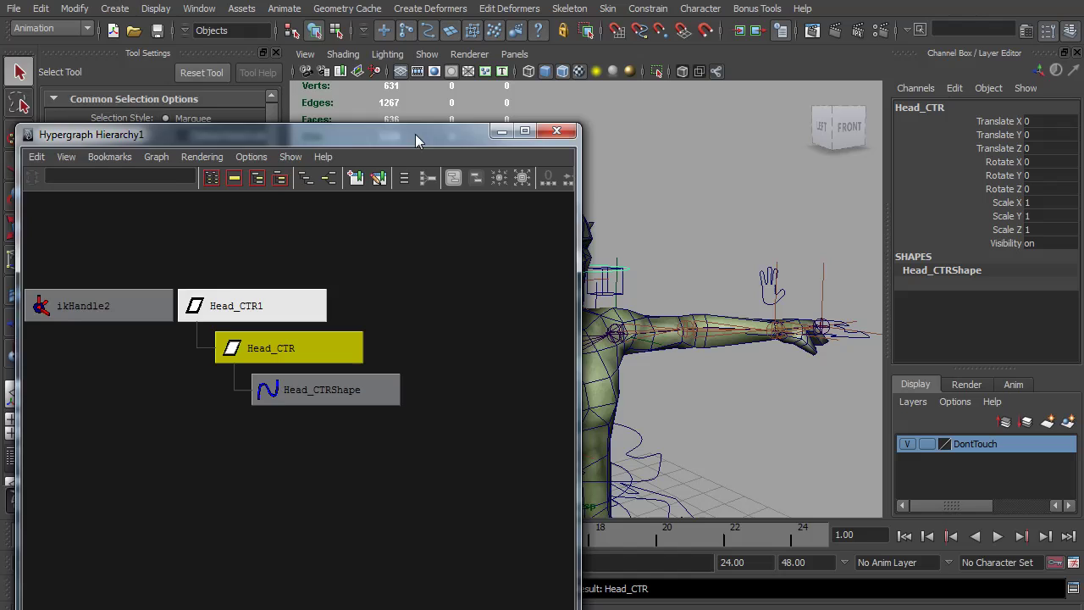
{"action": "left_click_drag", "start_coordinate": [415, 134], "coordinate": [281, 79]}
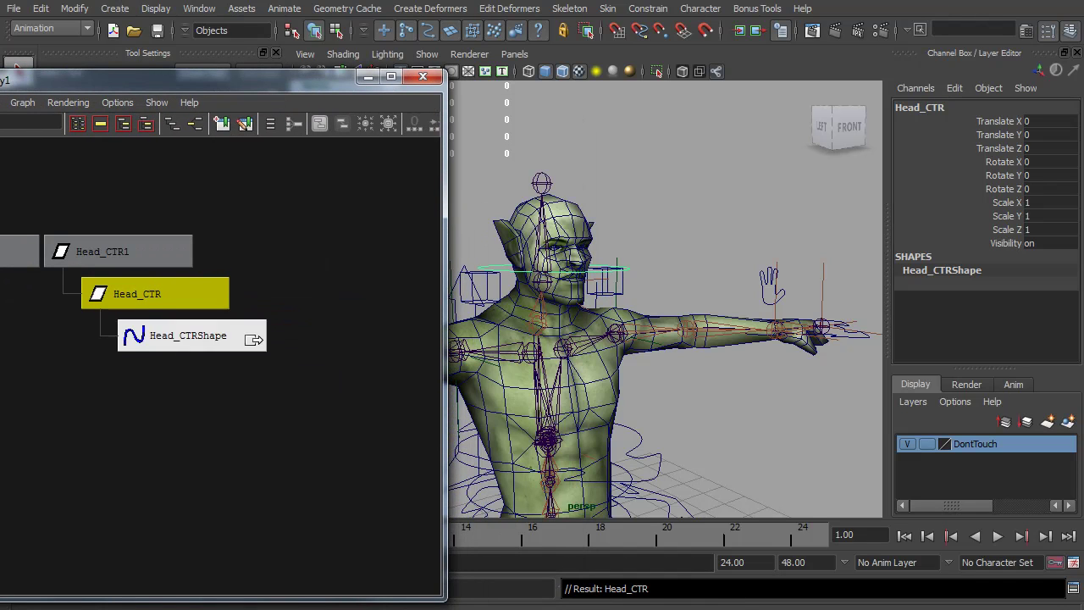
{"action": "left_click", "coordinate": [305, 305]}
Rename the parent transform Head_CTR1 as Head_GRP
{"action": "left_click", "coordinate": [118, 250]}
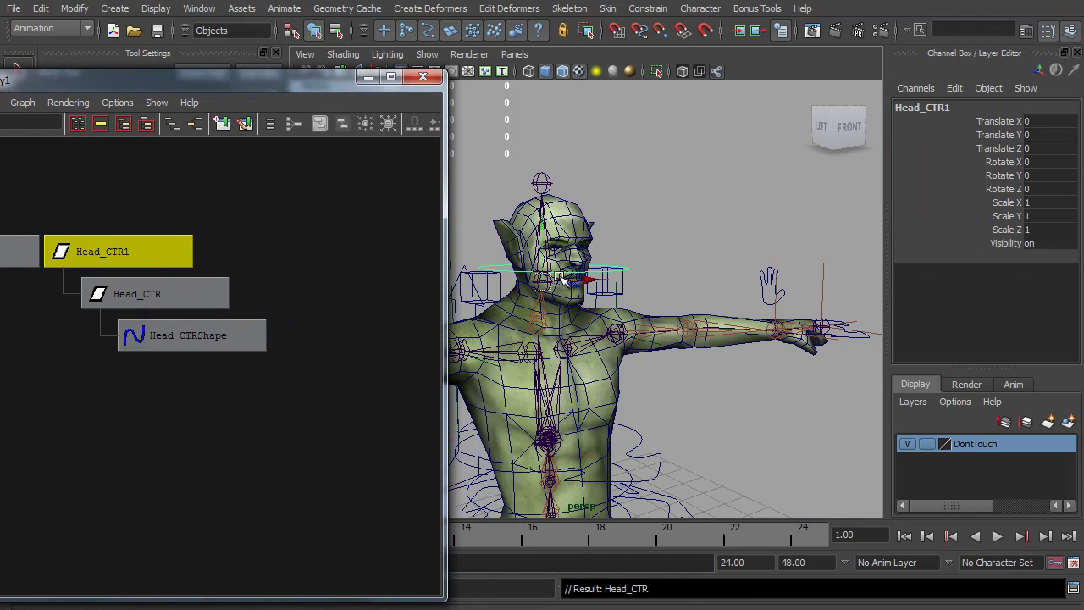
{"action": "left_click_drag", "start_coordinate": [562, 280], "coordinate": [536, 280], "text": "alt"}
{"action": "left_click", "coordinate": [194, 297]}
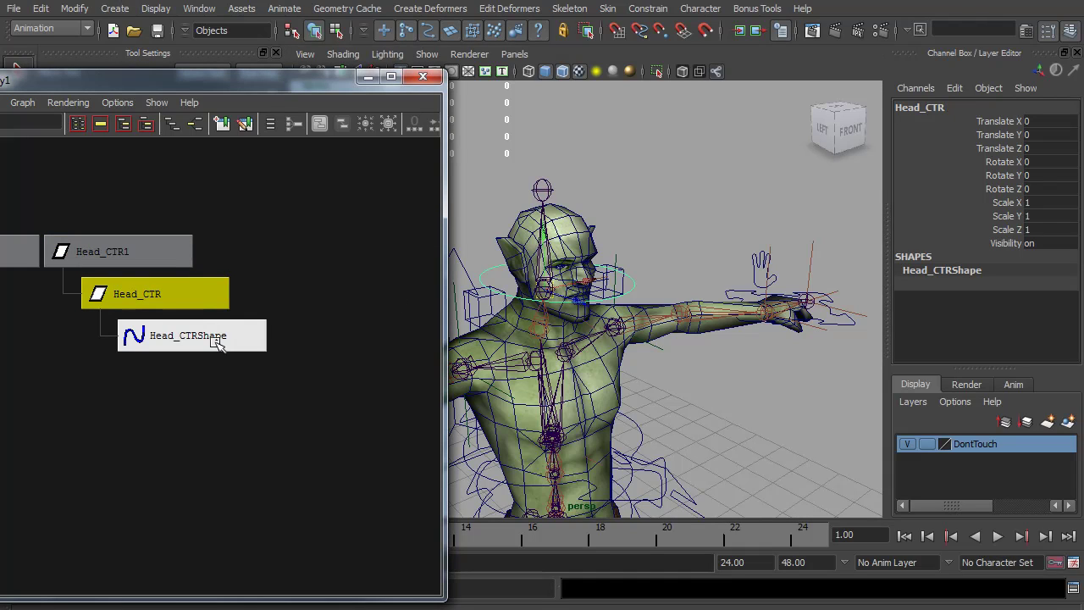
{"action": "left_click", "coordinate": [174, 258]}
{"action": "left_click", "coordinate": [940, 108]}
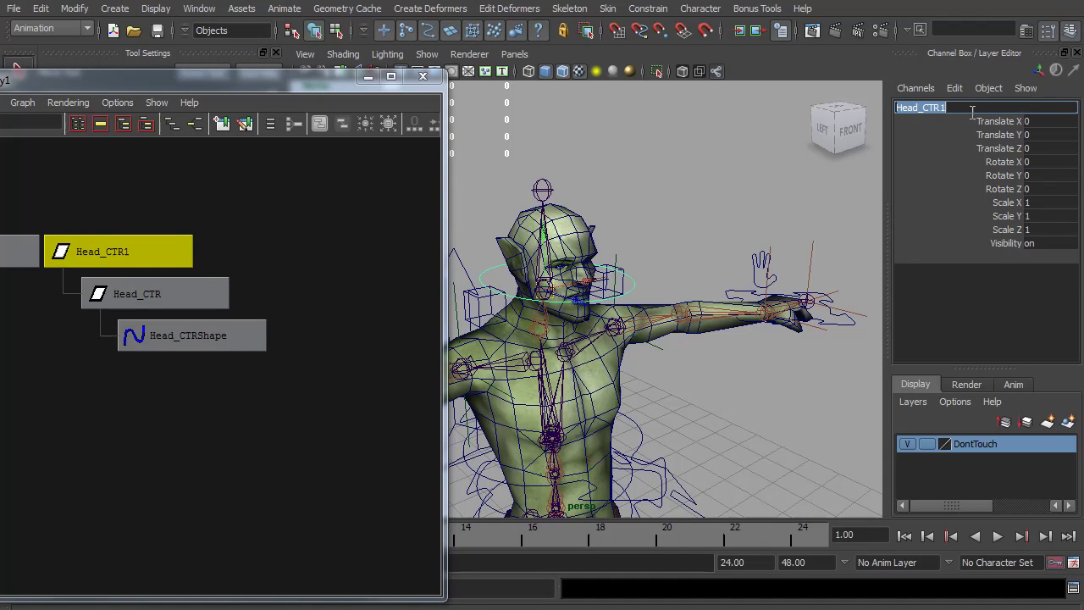
{"action": "left_click", "coordinate": [970, 108]}
{"action": "key", "text": "BackSpace"}
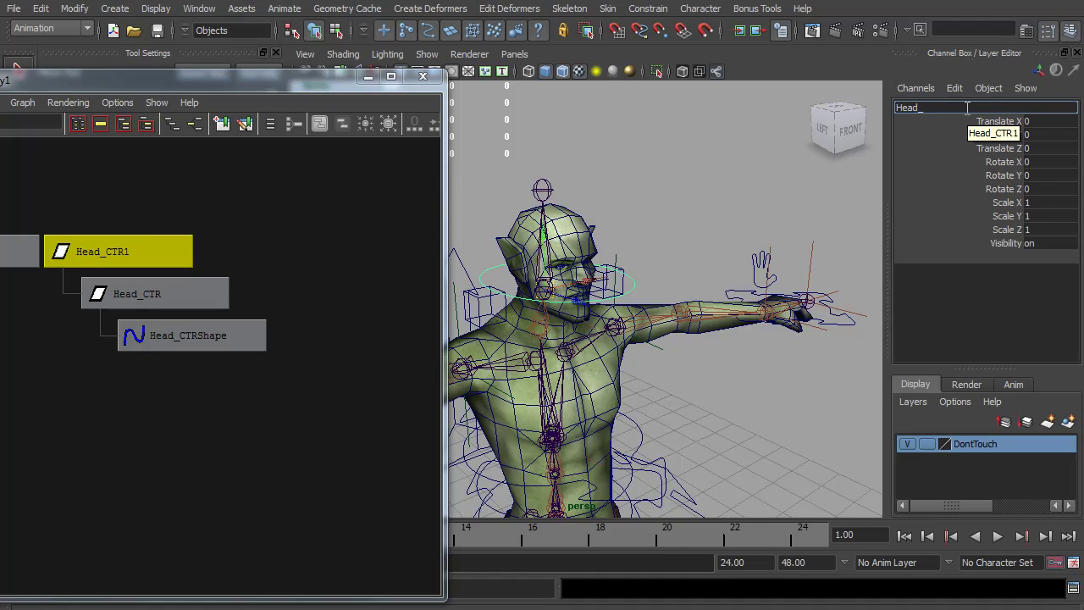
{"action": "type", "text": "GRP"}
{"action": "key", "text": "Return"}
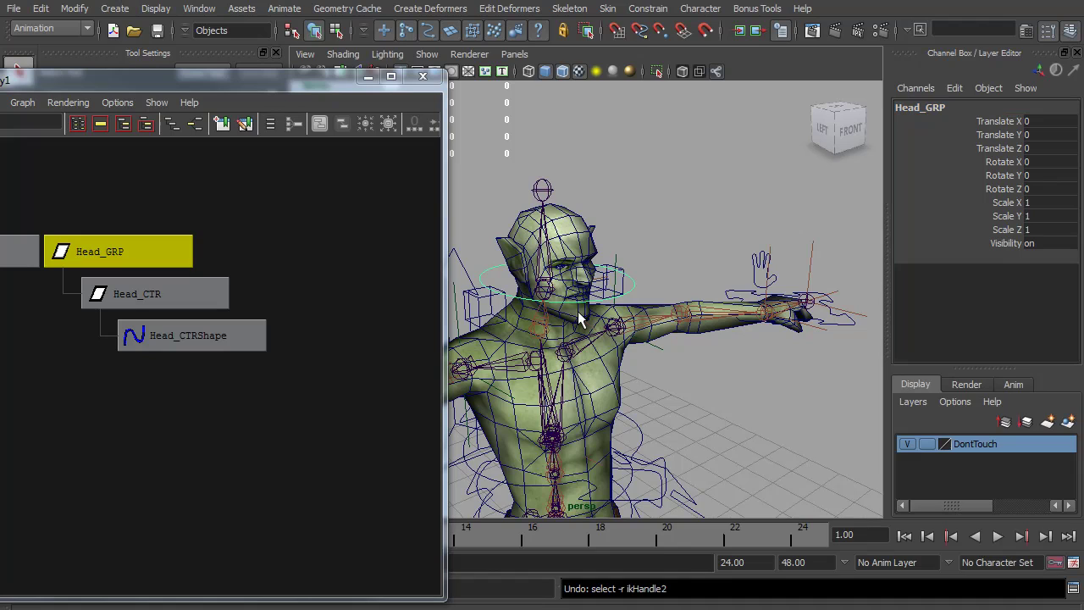
Try parenting ikHandle2 under Head_CTR and rotating the head control about Y to test the neck
{"action": "left_click", "coordinate": [594, 331]}
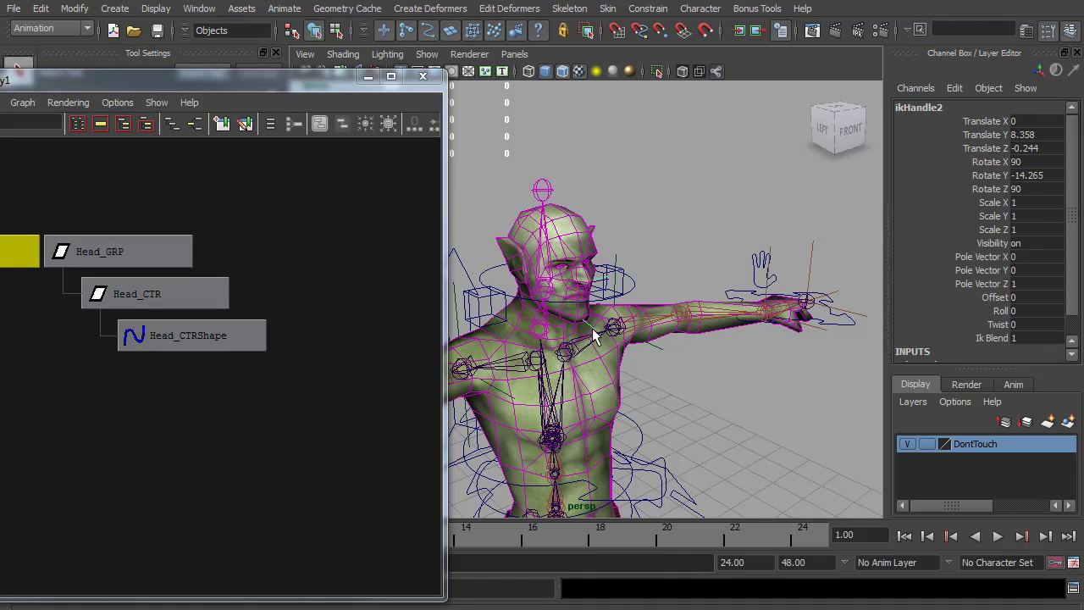
{"action": "left_click", "coordinate": [633, 290]}
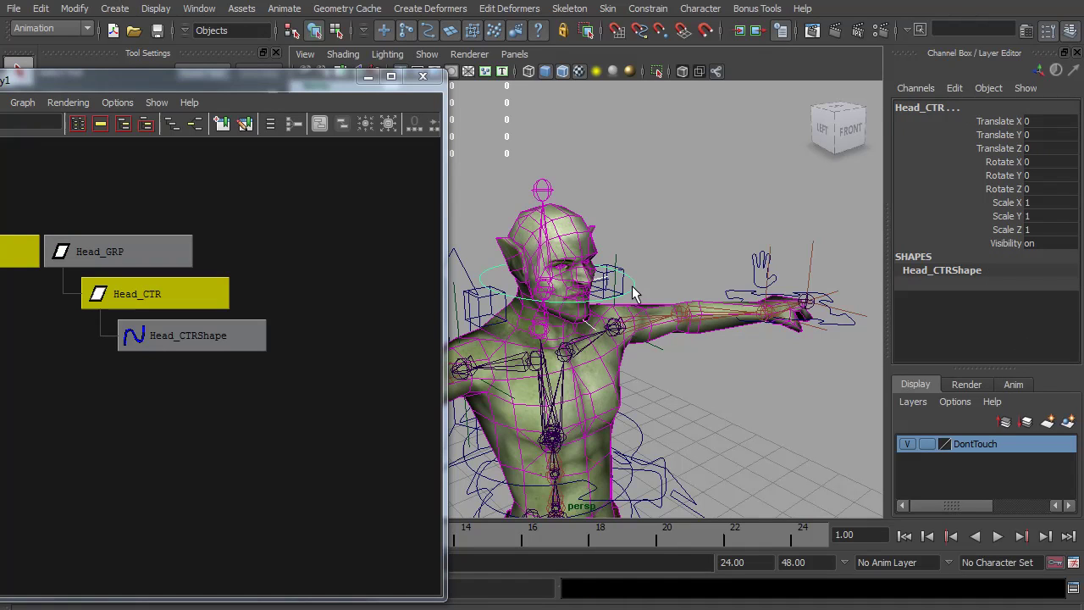
{"action": "key", "text": "p"}
{"action": "left_click", "coordinate": [633, 289]}
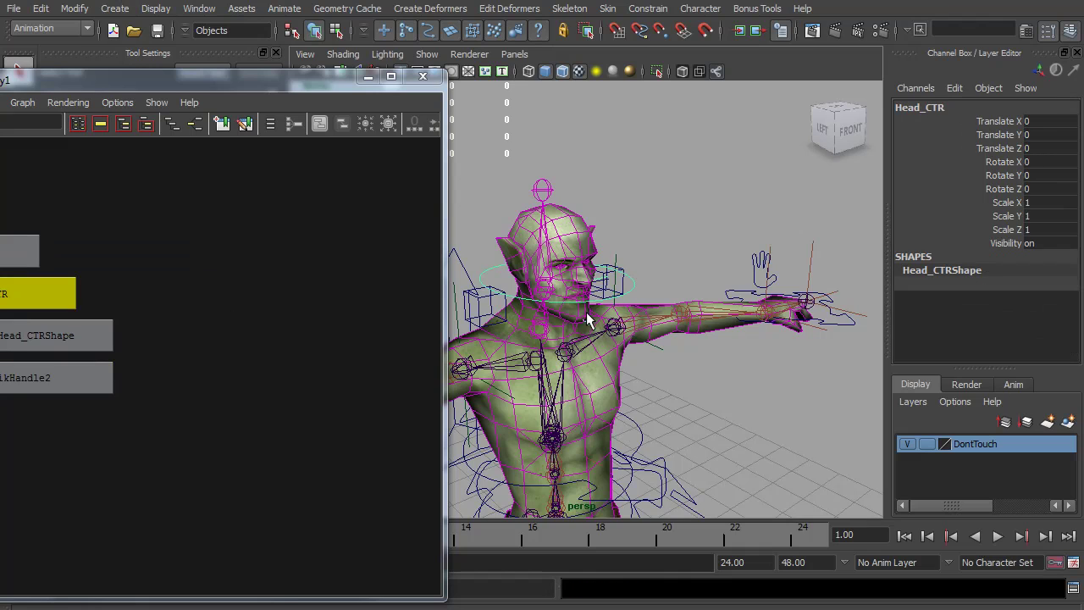
{"action": "key", "text": "e"}
{"action": "left_click_drag", "start_coordinate": [566, 312], "coordinate": [598, 307]}
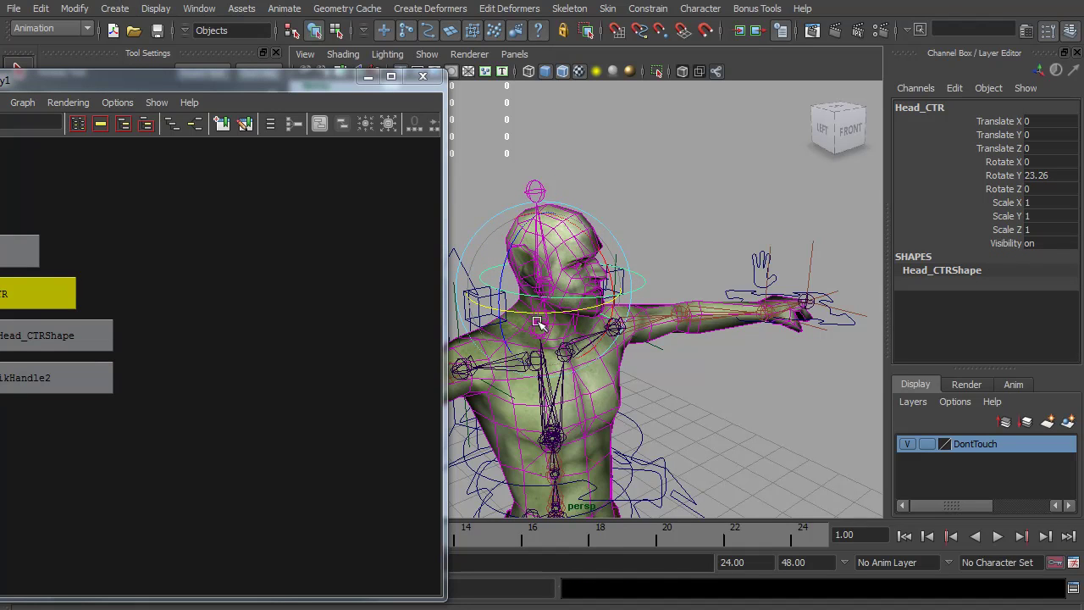
{"action": "left_click_drag", "start_coordinate": [564, 313], "coordinate": [520, 313]}
Undo the test rotations of Head_CTR and the parenting of ikHandle2
{"action": "key", "text": "ctrl+z"}
{"action": "key", "text": "ctrl+z"}
{"action": "key", "text": "ctrl+z"}
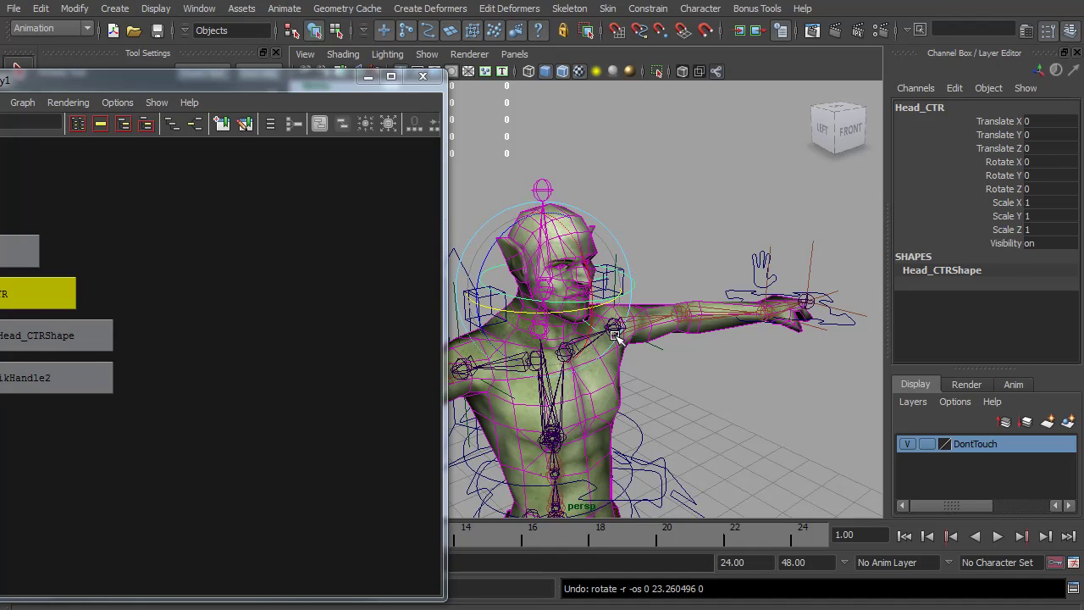
{"action": "key", "text": "ctrl+z"}
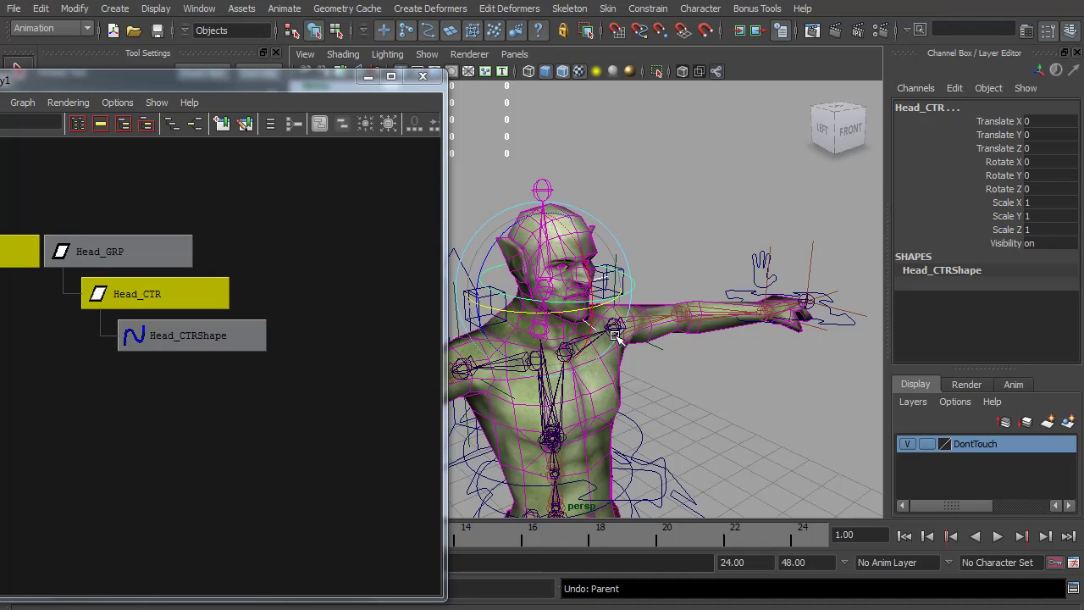
{"action": "key", "text": "ctrl+z"}
{"action": "key", "text": "ctrl+z"}
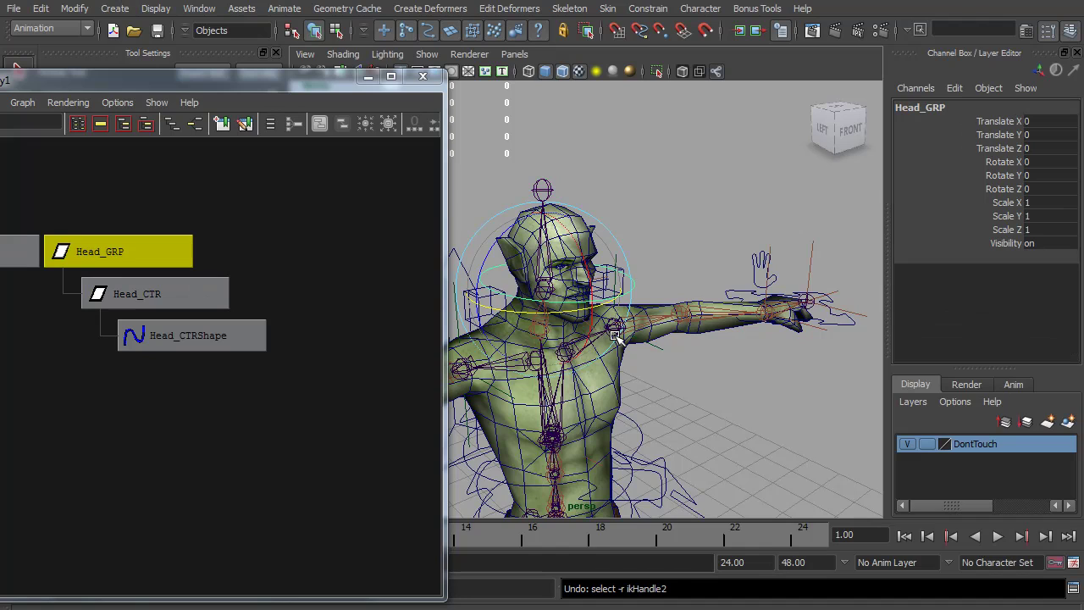
Create a locator named Loc_Neck_Orient and snap it to the joint at Head_CTR's pivot
{"action": "left_click", "coordinate": [114, 8]}
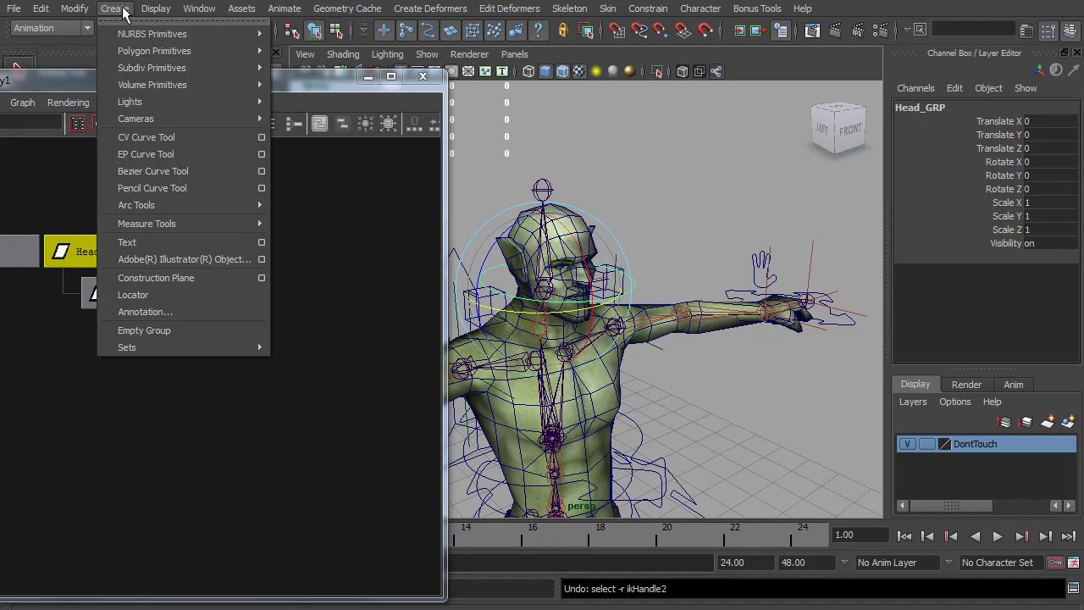
{"action": "left_click", "coordinate": [150, 291]}
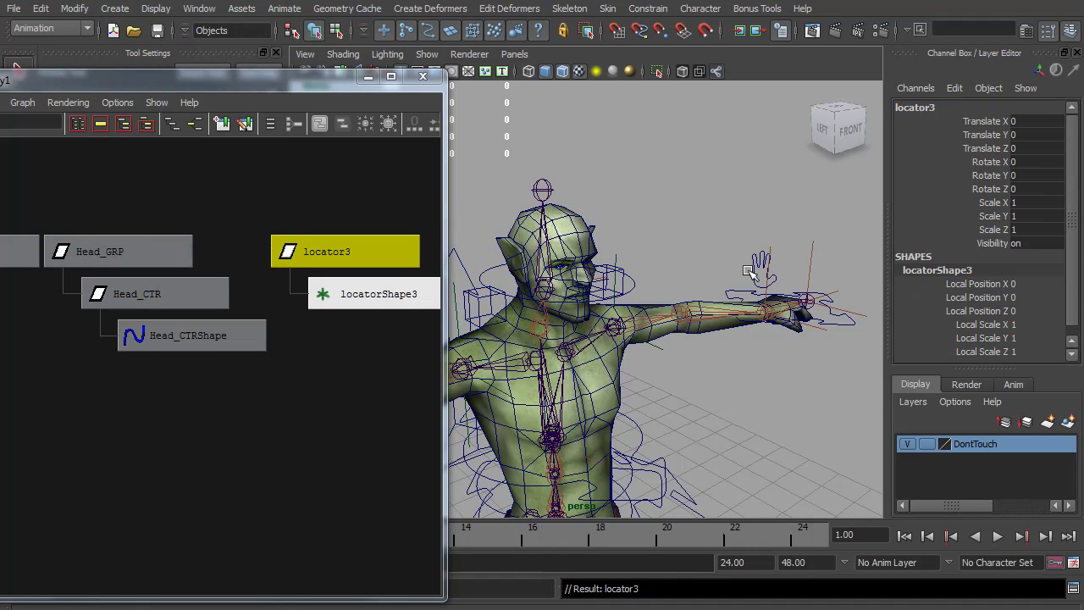
{"action": "left_click", "coordinate": [930, 108]}
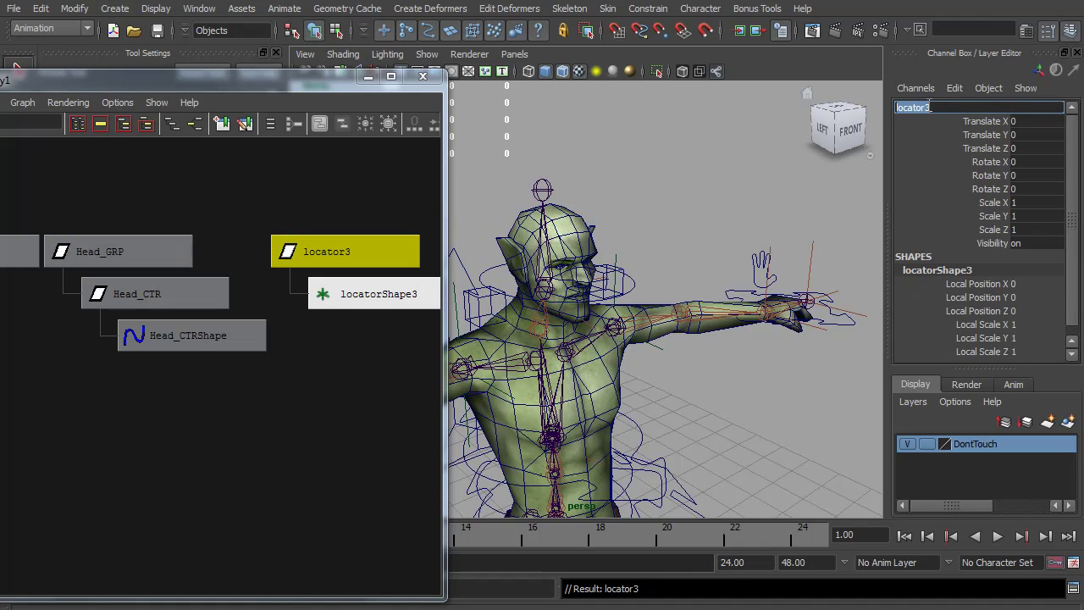
{"action": "type", "text": "Loc_Neck_Orient"}
{"action": "key", "text": "Return"}
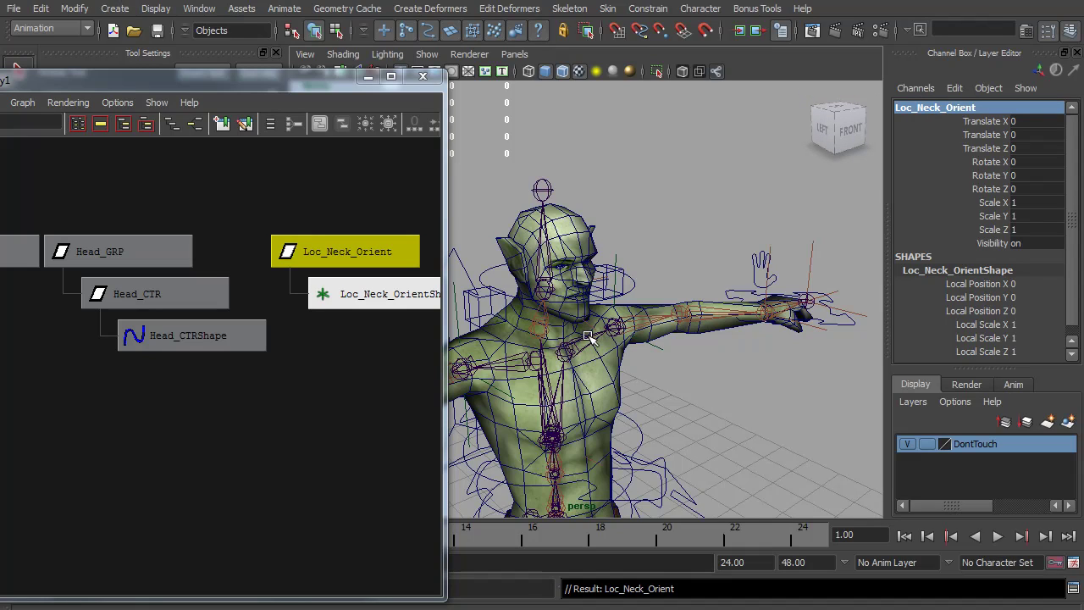
{"action": "middle_click_drag", "start_coordinate": [590, 337], "coordinate": [544, 290]}
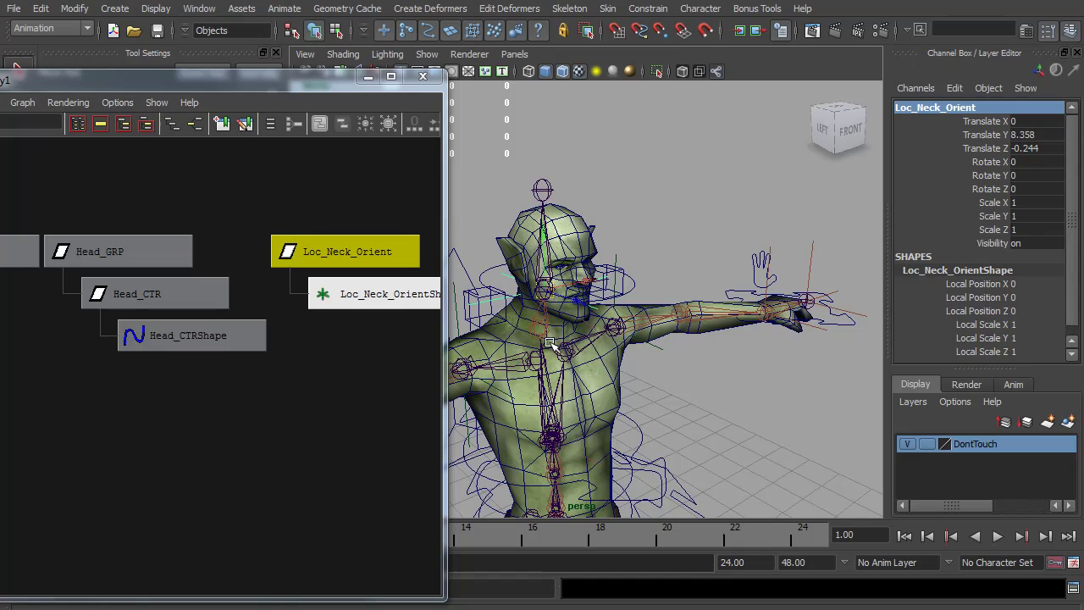
Parent Loc_Neck_Orient under the J_Spine3 joint
{"action": "left_click", "coordinate": [564, 407]}
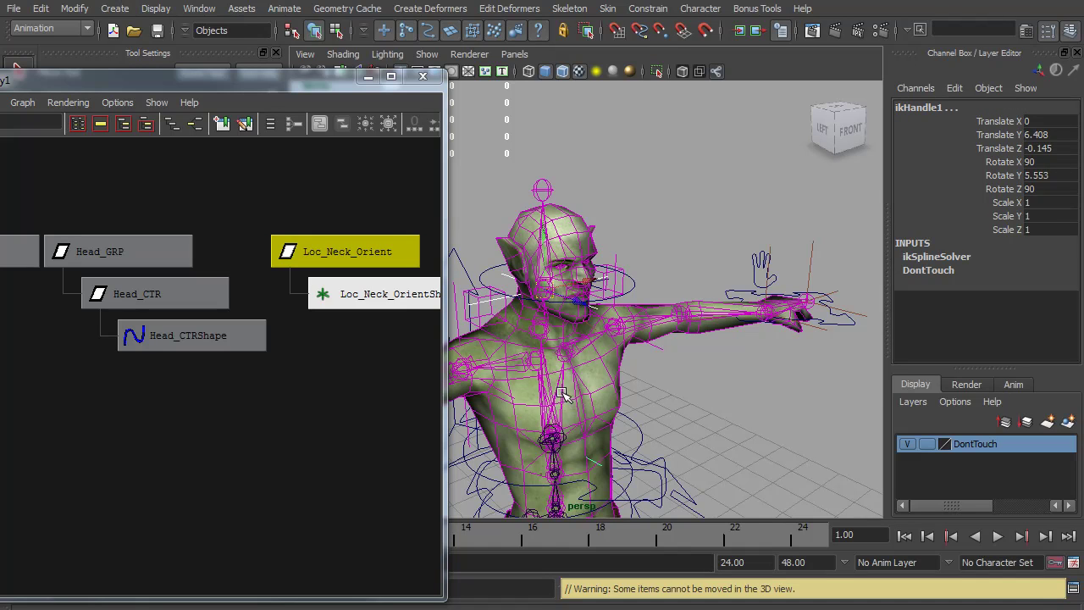
{"action": "key", "text": "ctrl+z"}
{"action": "left_click", "coordinate": [564, 379]}
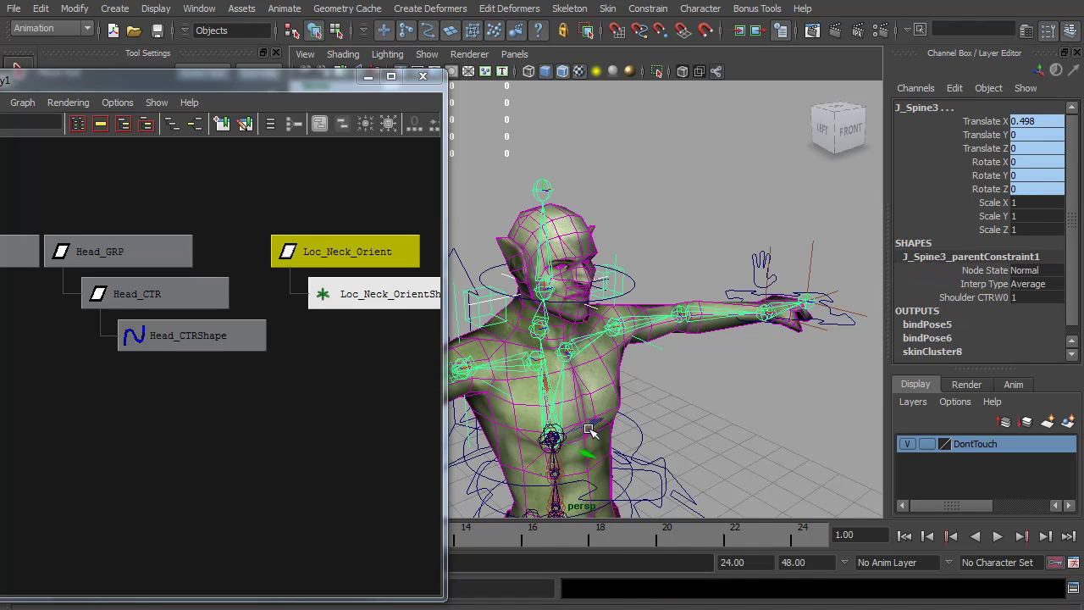
{"action": "key", "text": "p"}
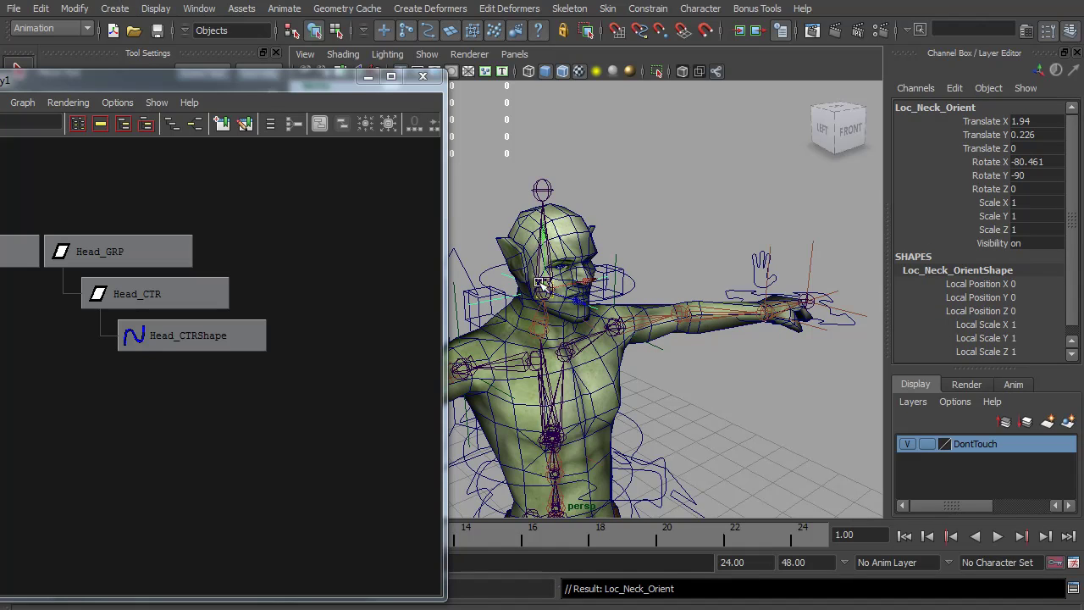
Orient-constrain ikHandle2 to both Head_CTR and Loc_Neck_Orient with Maintain offset on, all axes and weight 1
{"action": "left_click", "coordinate": [634, 287]}
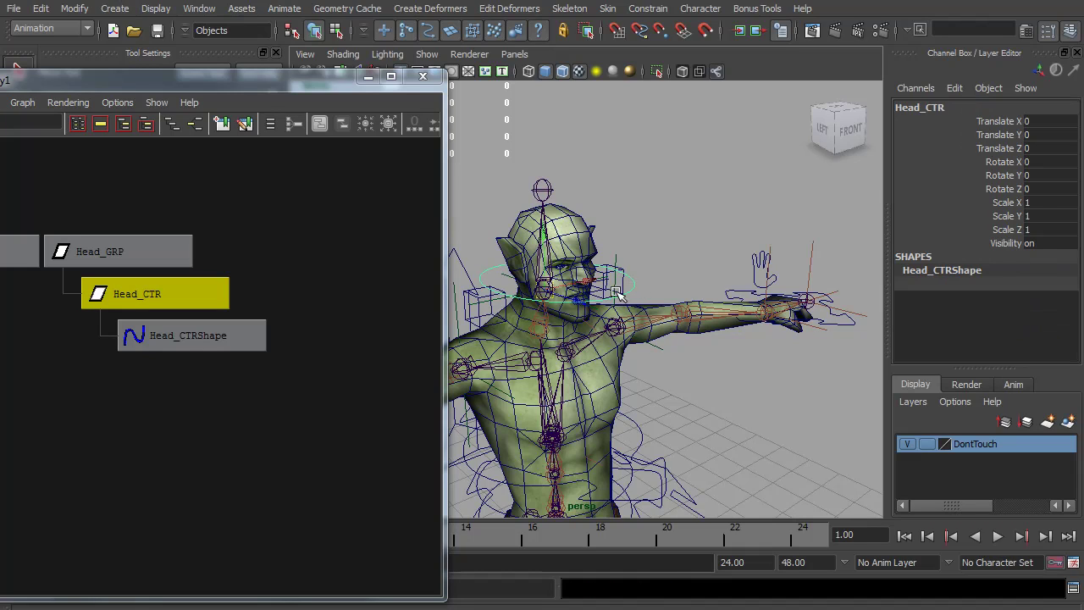
{"action": "left_click", "coordinate": [505, 275]}
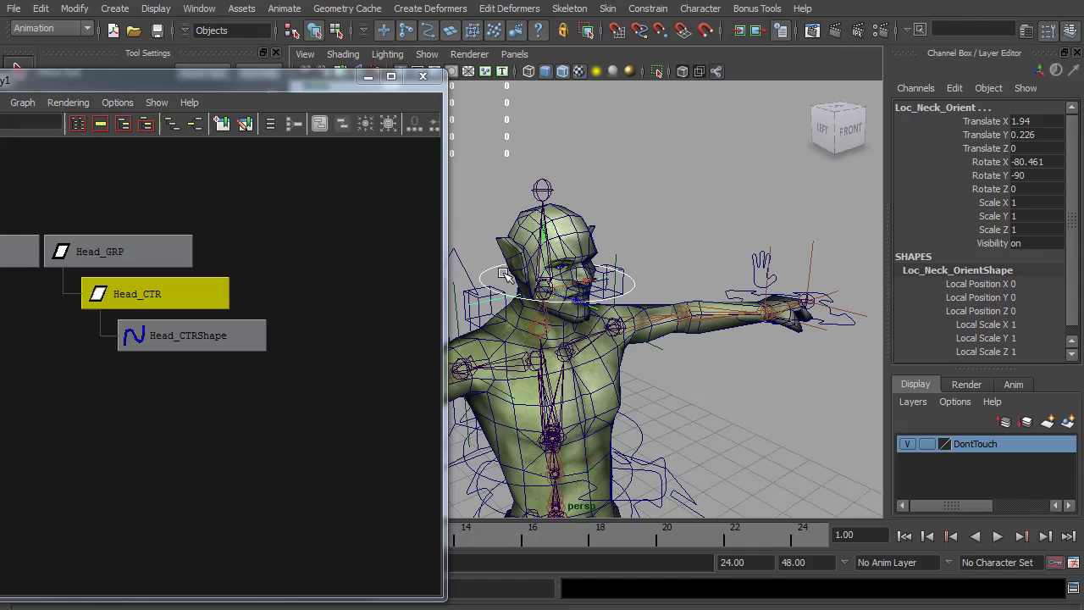
{"action": "left_click", "coordinate": [589, 324]}
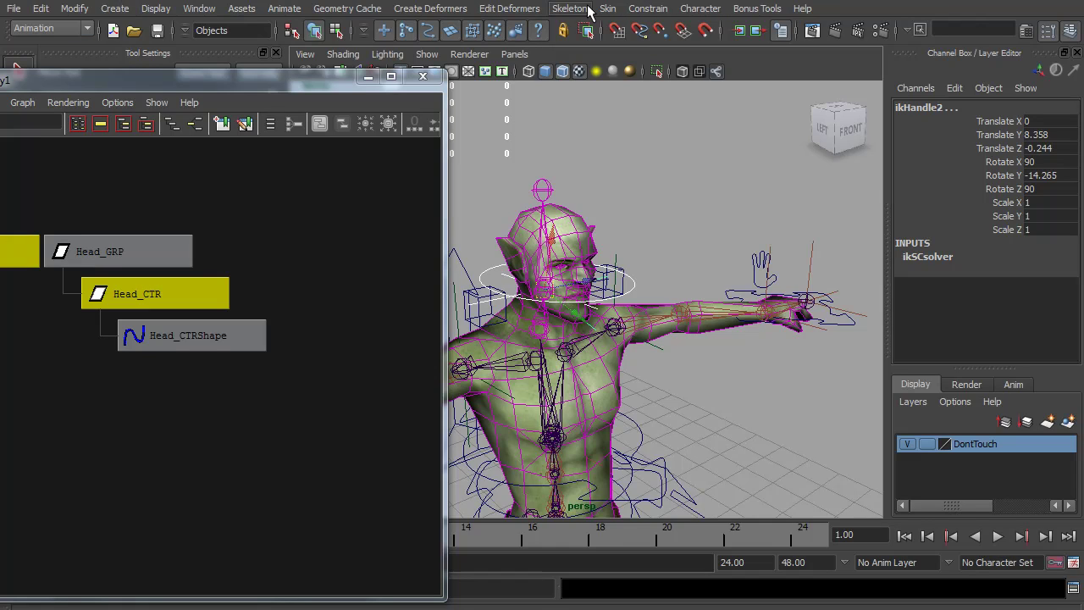
{"action": "left_click", "coordinate": [649, 10]}
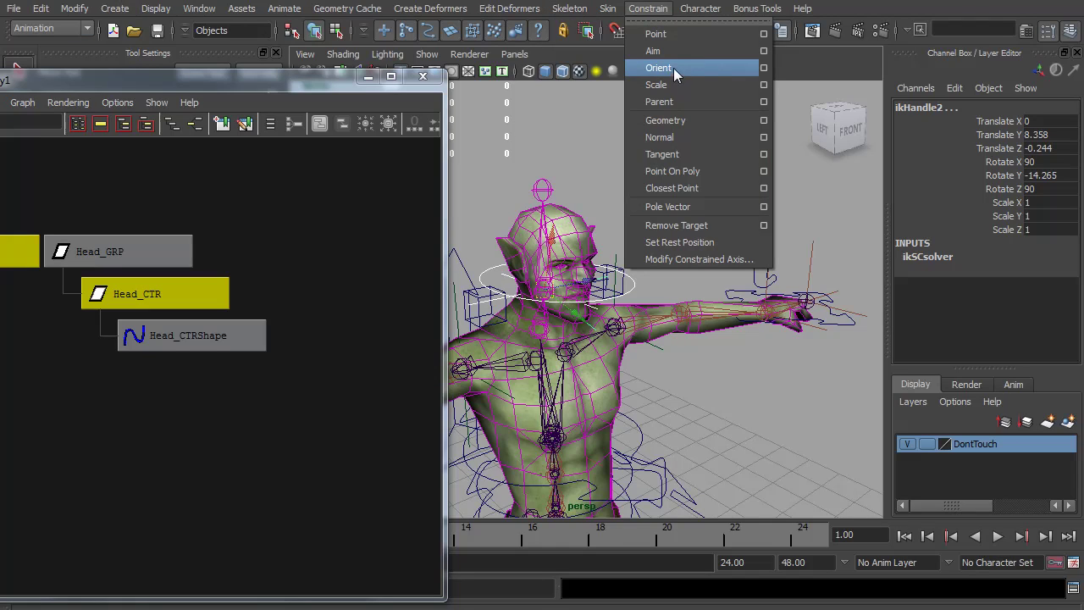
{"action": "left_click", "coordinate": [764, 68]}
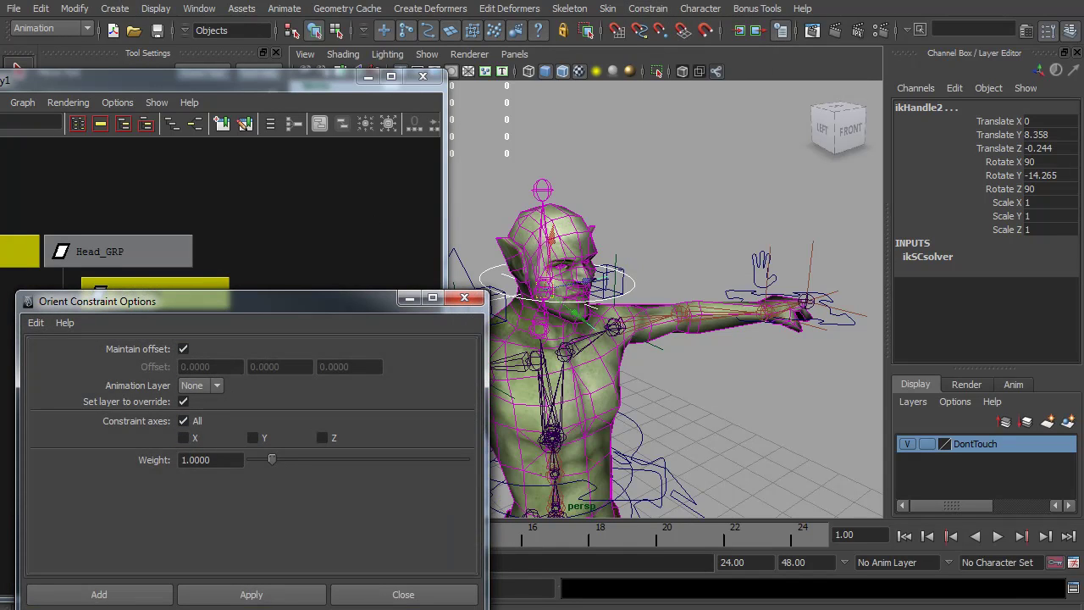
{"action": "left_click", "coordinate": [271, 596]}
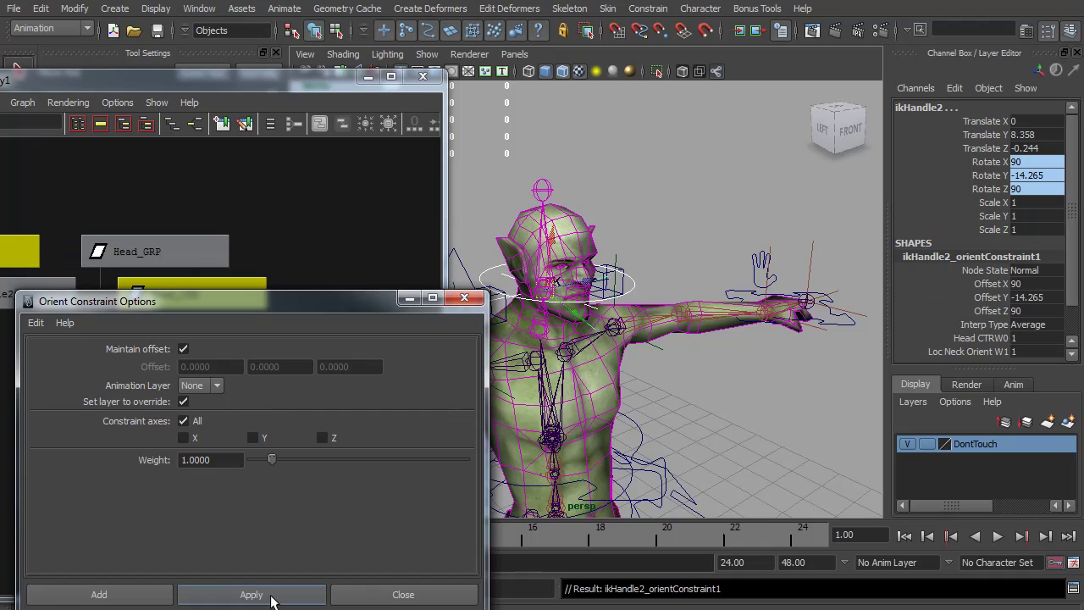
Test the orient constraint by rotating Head_CTR about -56° around Y, and undo the rotation
{"action": "left_click", "coordinate": [464, 299]}
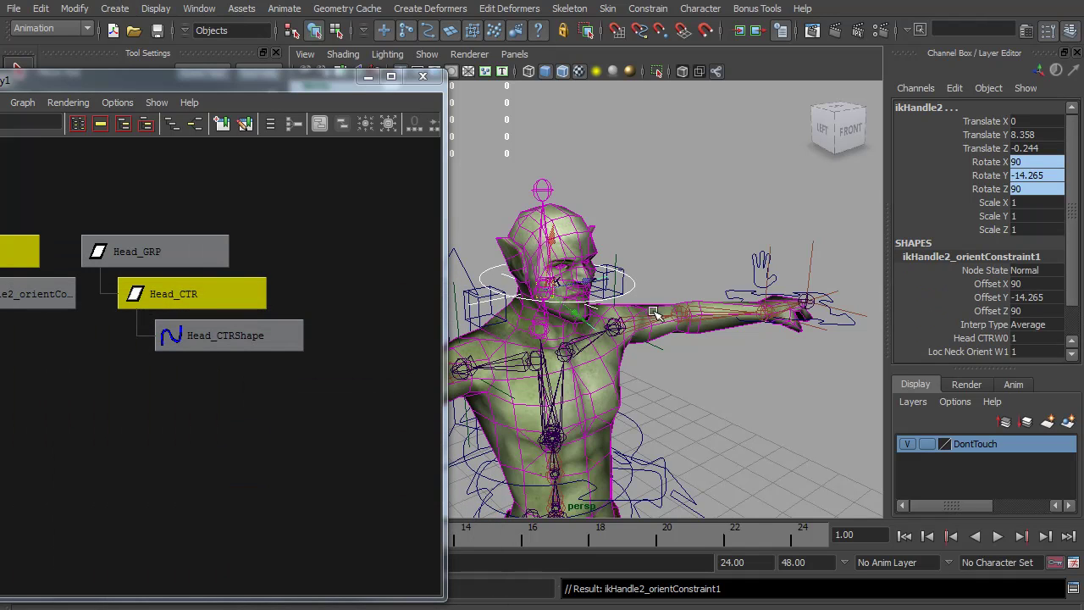
{"action": "left_click", "coordinate": [637, 289]}
{"action": "key", "text": "e"}
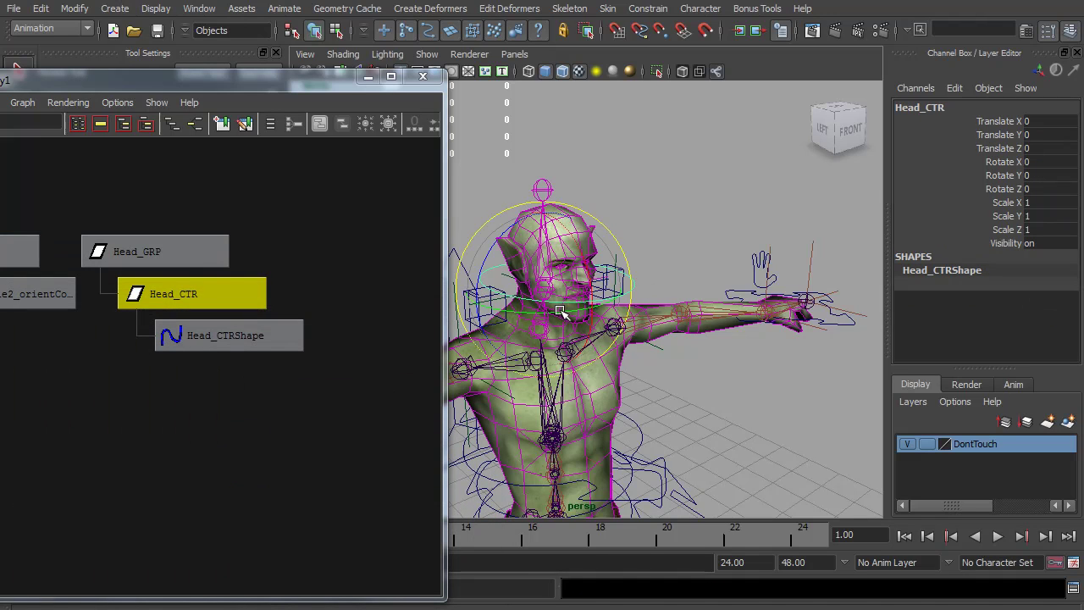
{"action": "left_click_drag", "start_coordinate": [560, 311], "coordinate": [508, 305]}
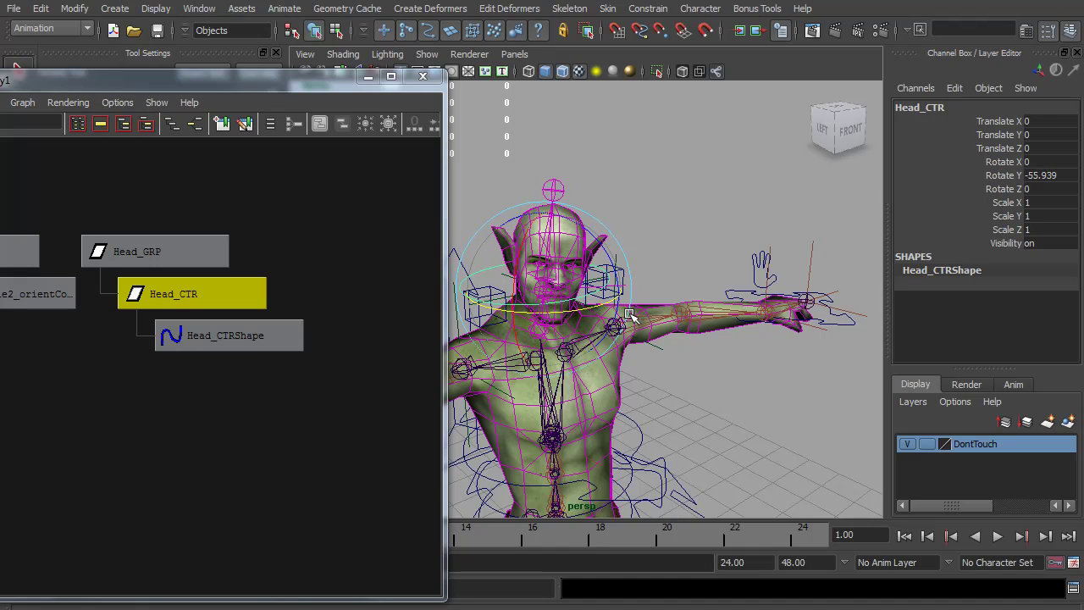
{"action": "key", "text": "ctrl+z"}
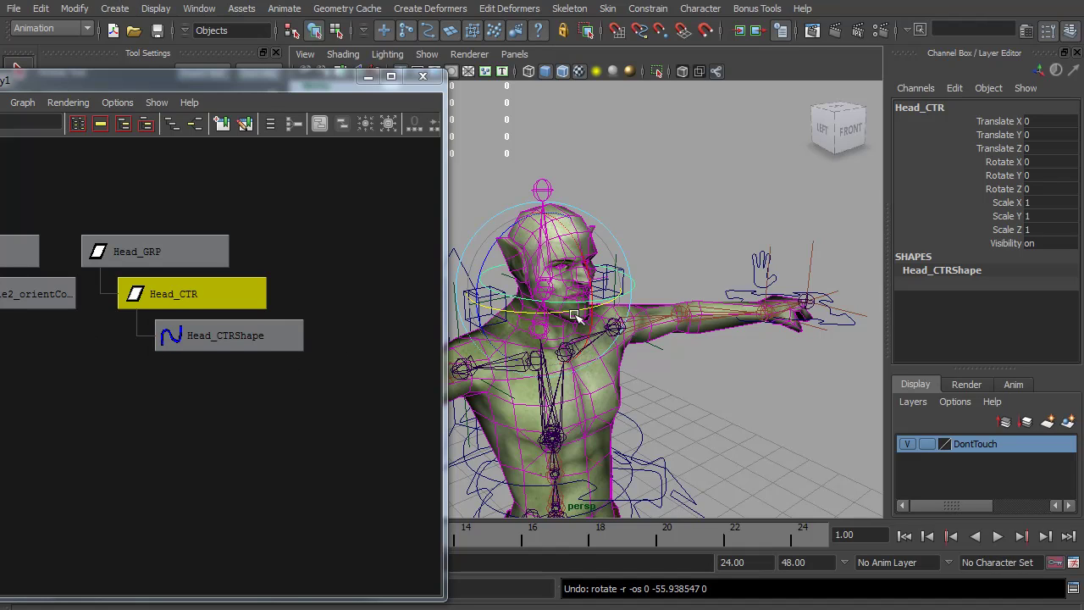
Set the Head_CTR weight (Head CTRW0) of ikHandle2's orient constraint to 0.75
{"action": "middle_click_drag", "start_coordinate": [56, 310], "coordinate": [187, 317], "text": "alt"}
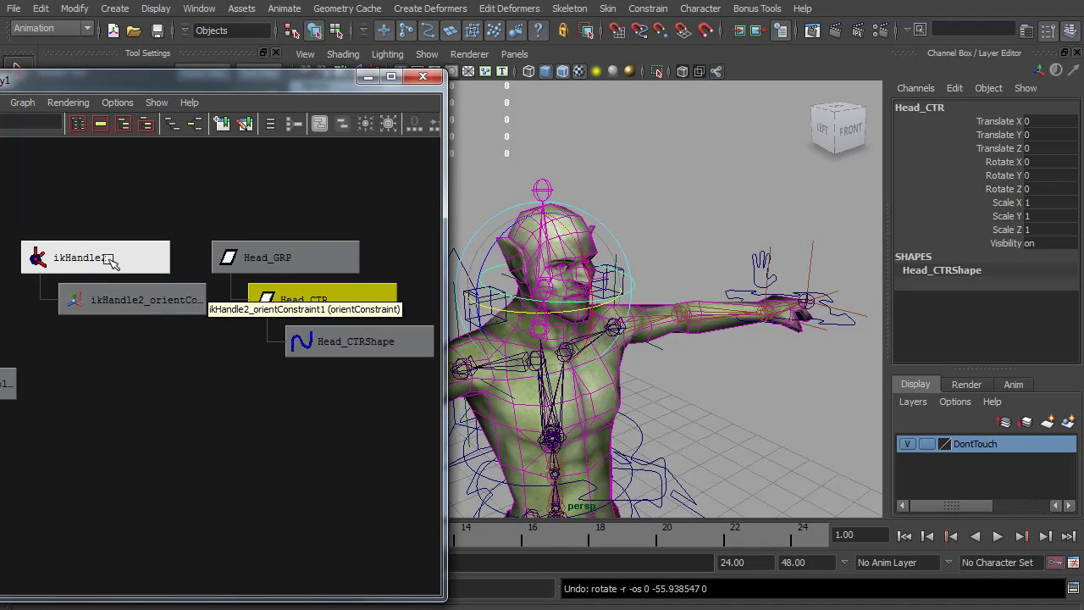
{"action": "left_click", "coordinate": [141, 312]}
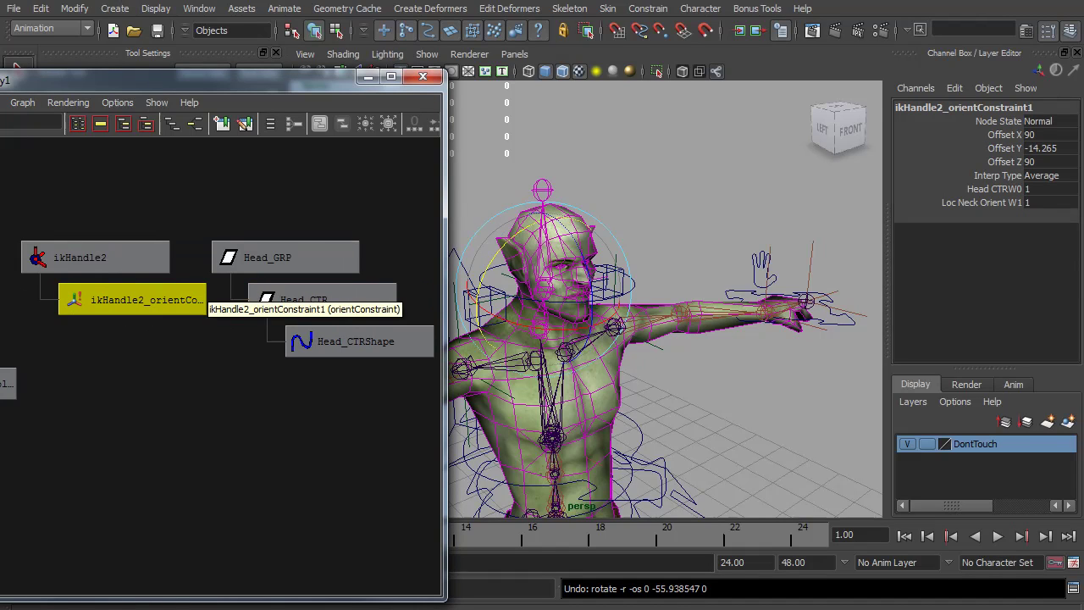
{"action": "left_click", "coordinate": [1037, 188]}
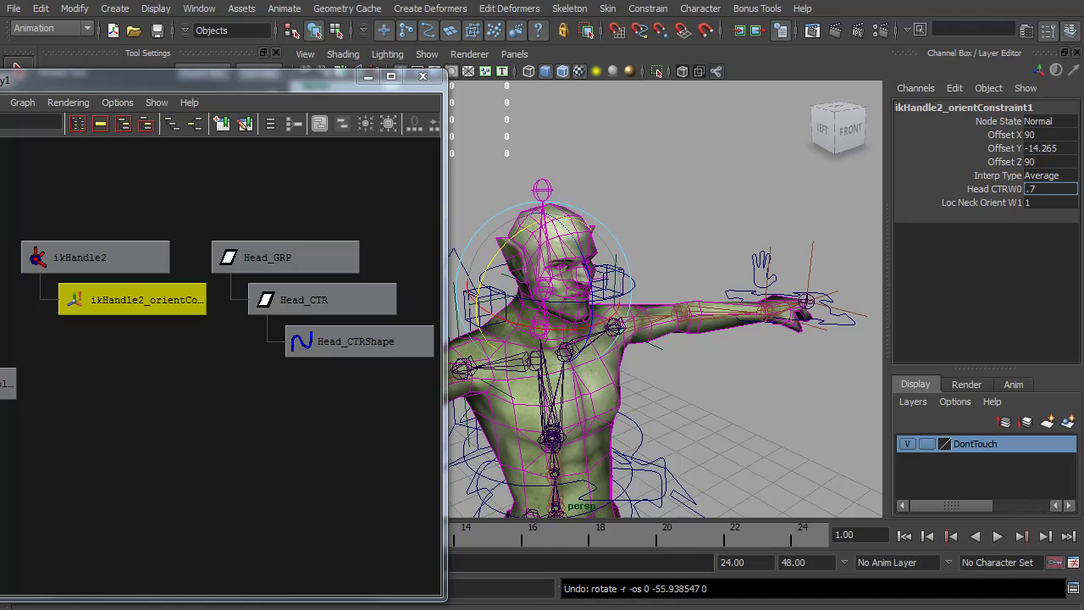
{"action": "type", "text": ".75"}
{"action": "key", "text": "Return"}
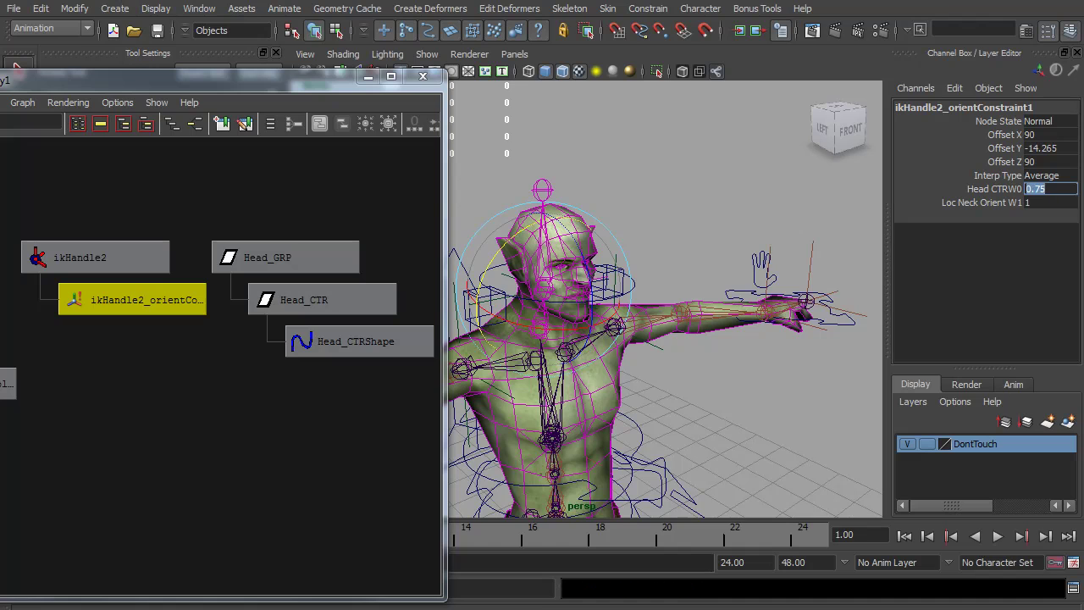
Test the reweighted neck constraint by rotating Head_CTR around Y and freely, undoing each rotation
{"action": "left_click", "coordinate": [642, 283]}
{"action": "left_click", "coordinate": [629, 295]}
{"action": "left_click_drag", "start_coordinate": [579, 311], "coordinate": [621, 298]}
{"action": "key", "text": "ctrl+z"}
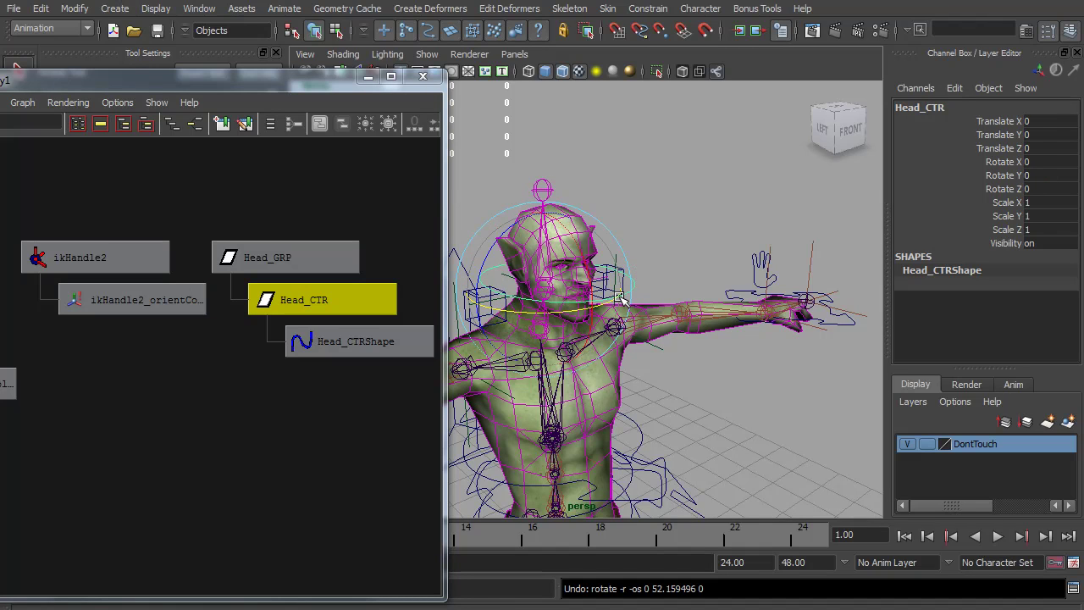
{"action": "key", "text": "ctrl+z"}
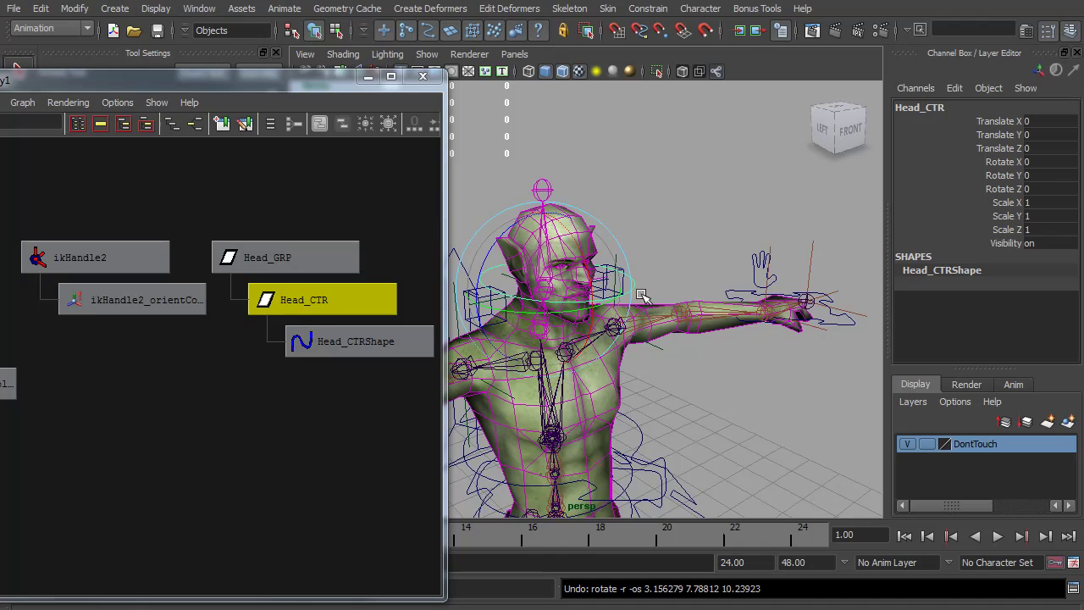
{"action": "left_click", "coordinate": [631, 289]}
{"action": "left_click", "coordinate": [630, 284]}
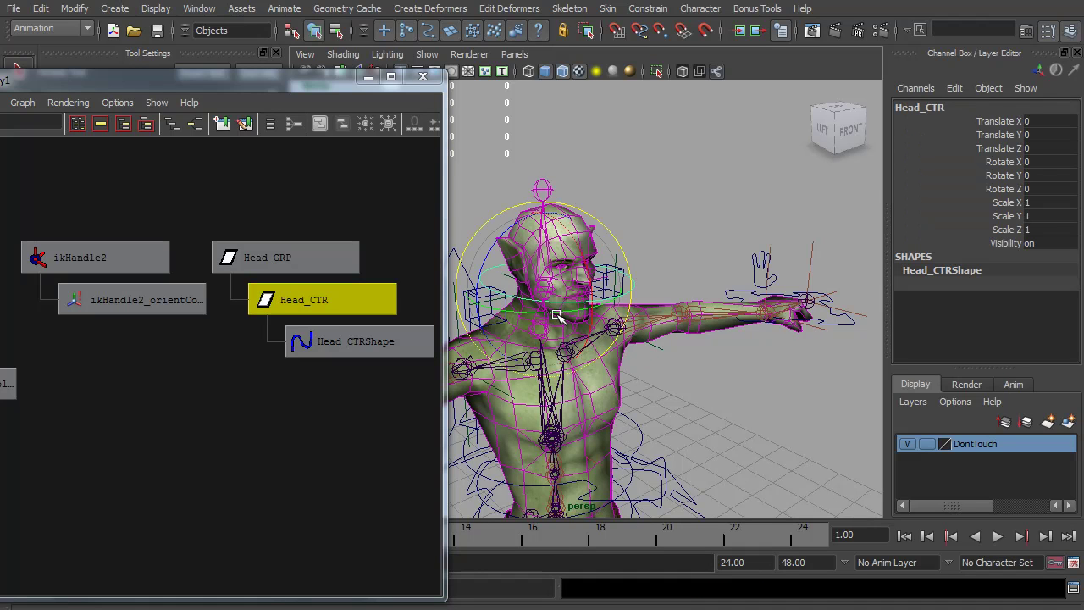
{"action": "left_click_drag", "start_coordinate": [557, 316], "coordinate": [554, 241]}
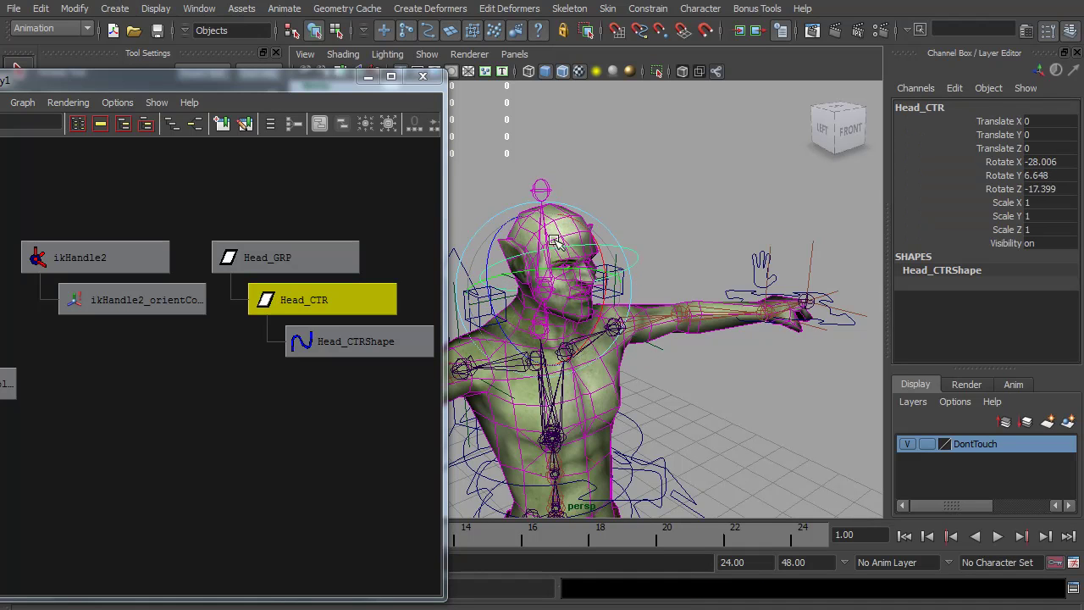
{"action": "key", "text": "ctrl+z"}
{"action": "key", "text": "ctrl+z"}
{"action": "key", "text": "ctrl+z"}
{"action": "key", "text": "ctrl+z"}
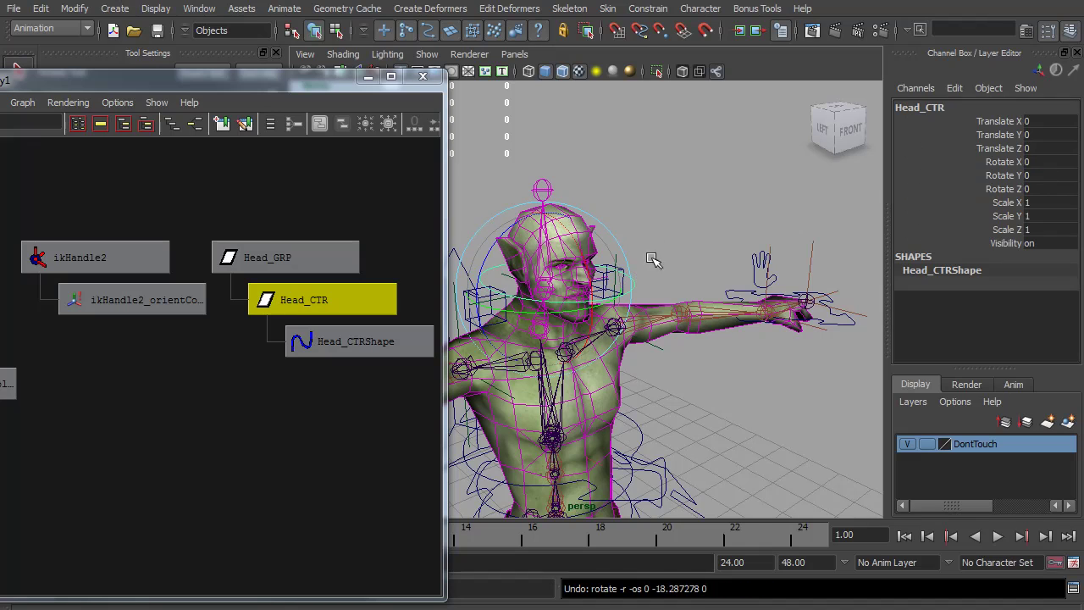
Orient-constrain the J_Head joint to Head_CTR with Maintain offset on, all axes and weight 1
{"action": "left_click", "coordinate": [652, 258]}
{"action": "left_click", "coordinate": [631, 288]}
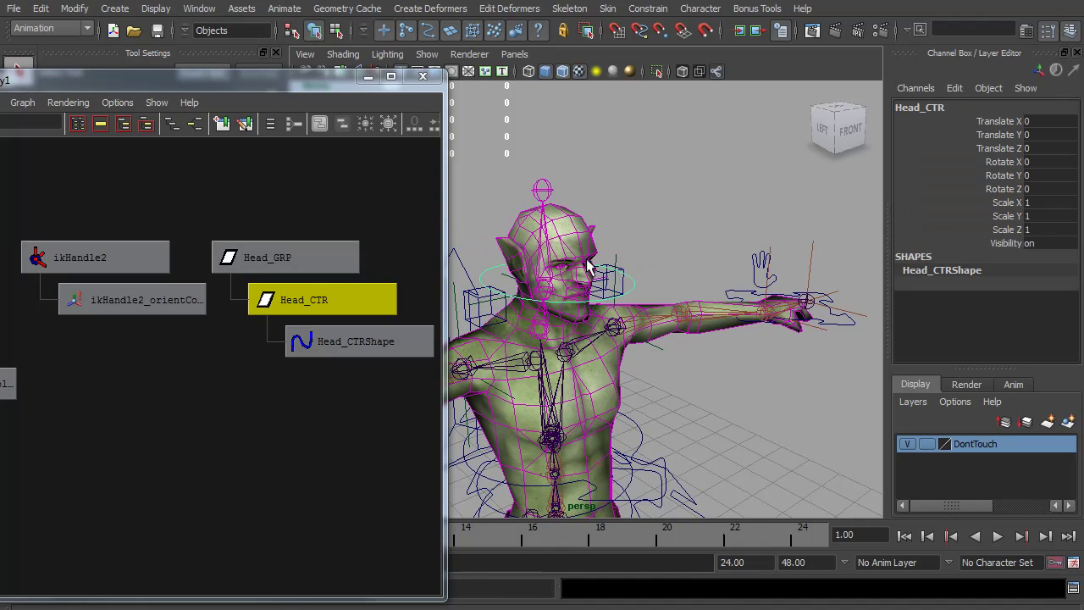
{"action": "left_click", "coordinate": [546, 219], "text": "shift"}
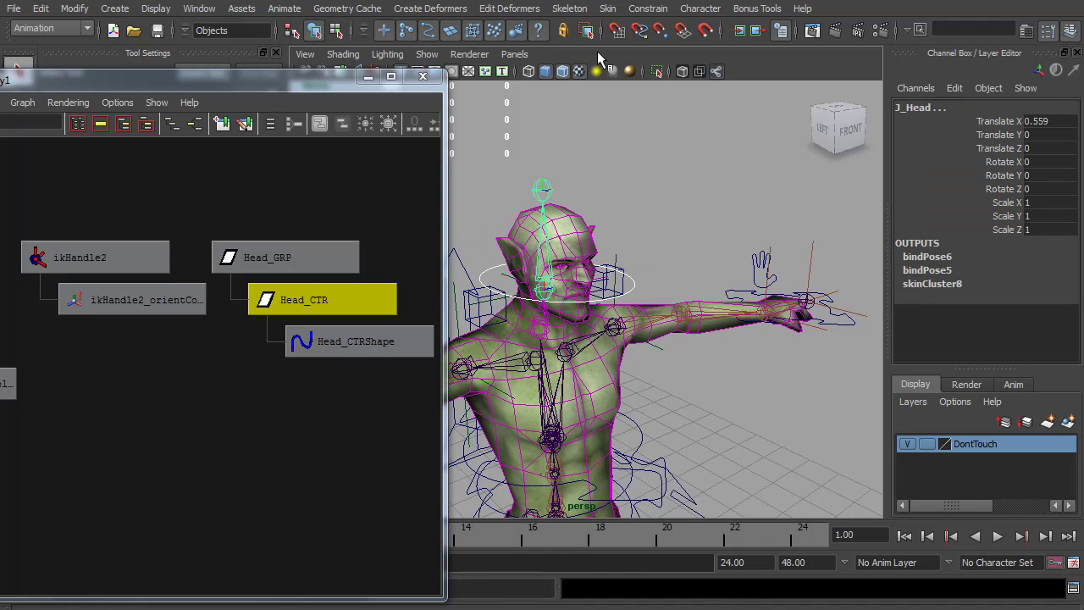
{"action": "left_click", "coordinate": [648, 8]}
{"action": "left_click", "coordinate": [770, 67]}
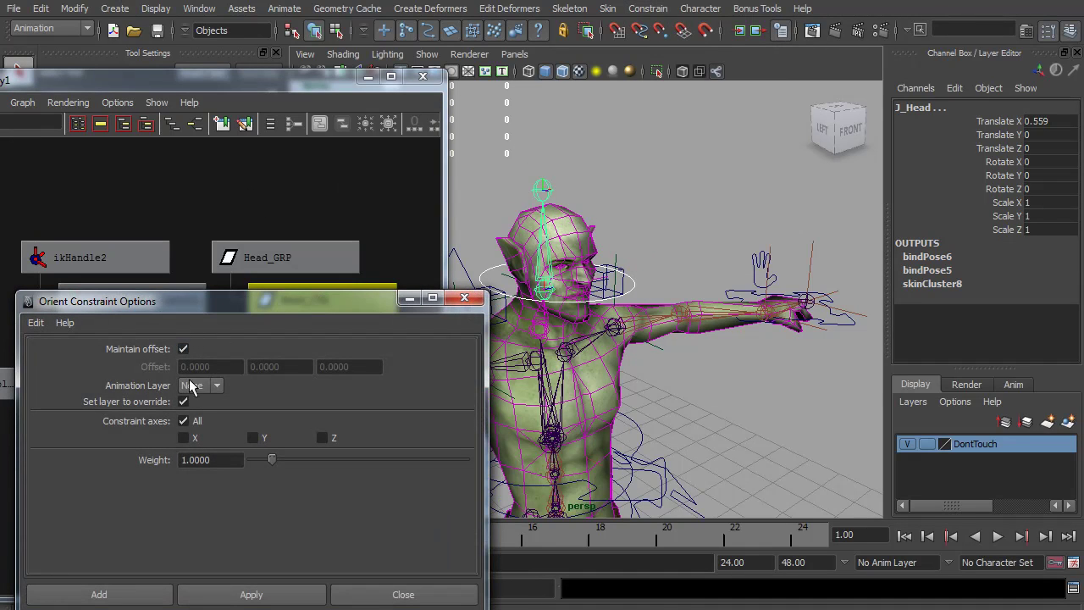
{"action": "left_click", "coordinate": [266, 595]}
Test the head joint's constraint by rotating Head_CTR, and undo the rotation
{"action": "left_click", "coordinate": [635, 292]}
{"action": "key", "text": "e"}
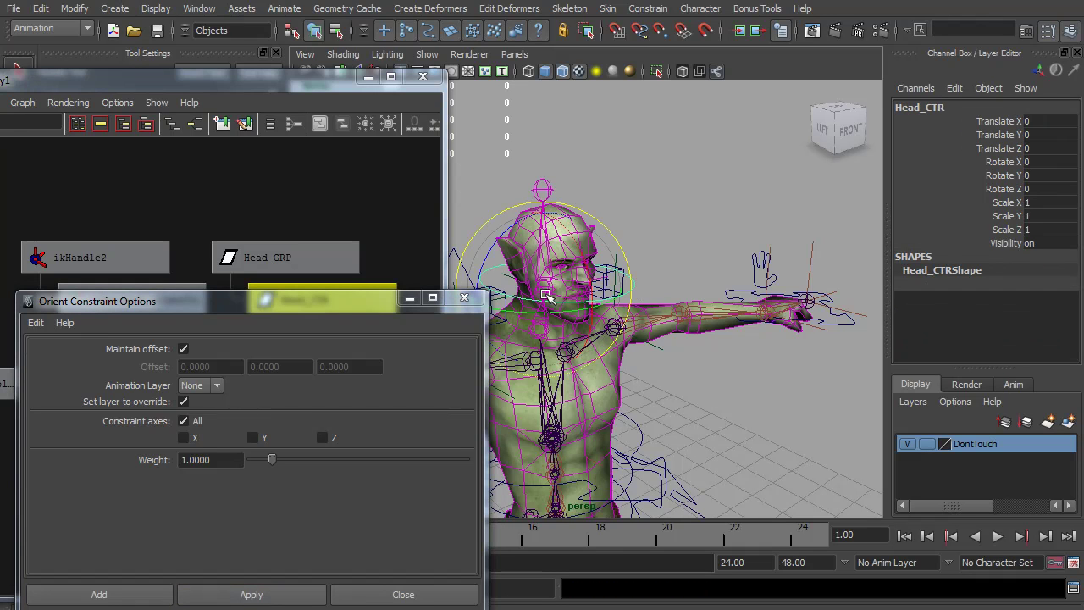
{"action": "left_click_drag", "start_coordinate": [632, 290], "coordinate": [519, 277]}
{"action": "key", "text": "ctrl+z"}
Test how the neck IK responds to moving Head_CTR along X, and undo the move
{"action": "left_click", "coordinate": [677, 222]}
{"action": "left_click", "coordinate": [632, 284]}
{"action": "key", "text": "w"}
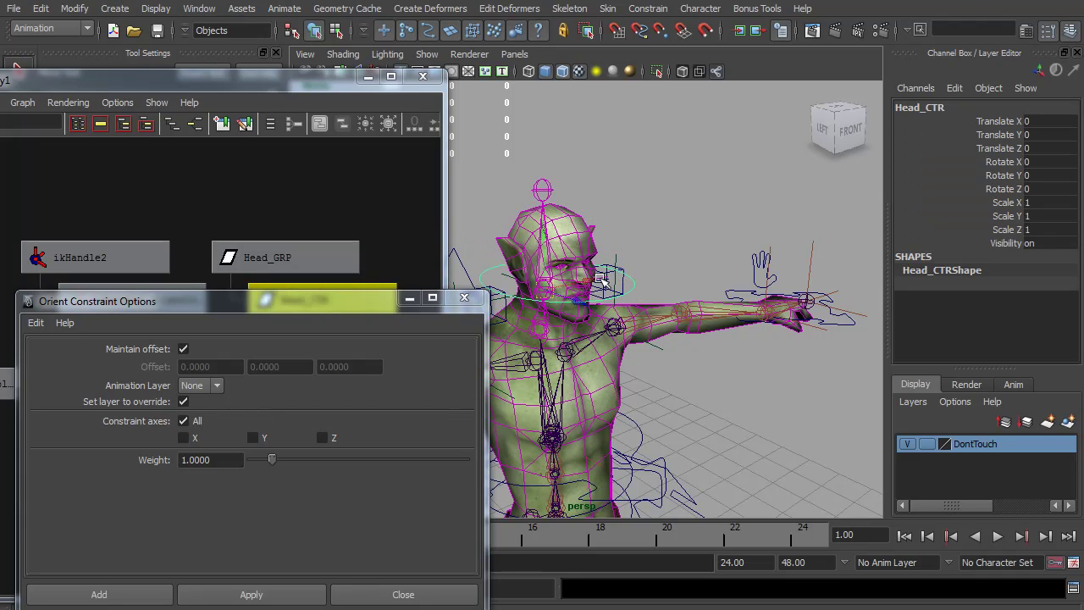
{"action": "left_click_drag", "start_coordinate": [603, 284], "coordinate": [581, 283]}
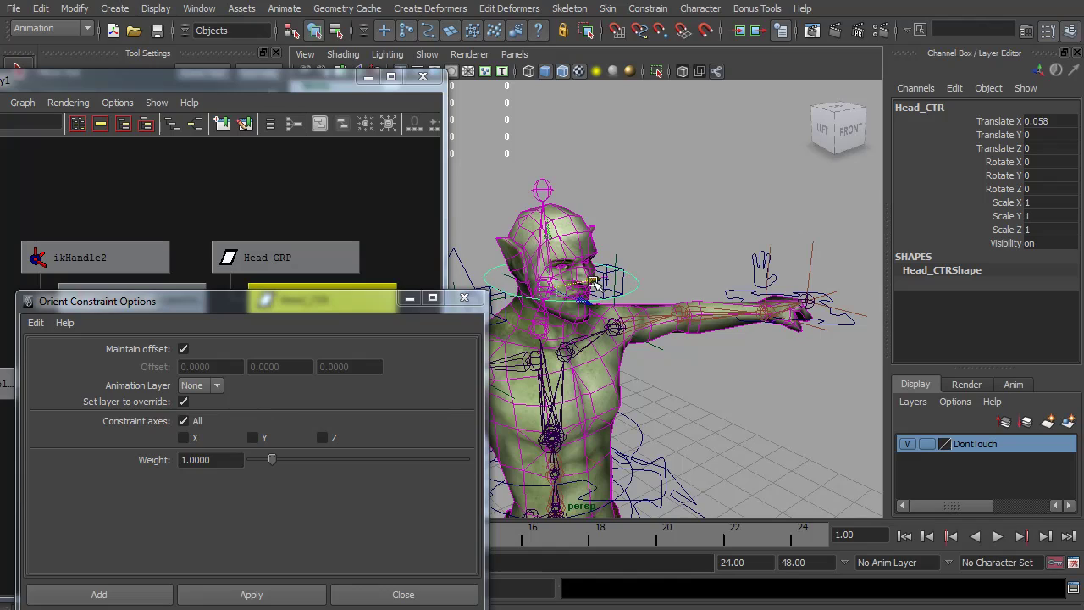
{"action": "key", "text": "ctrl+z"}
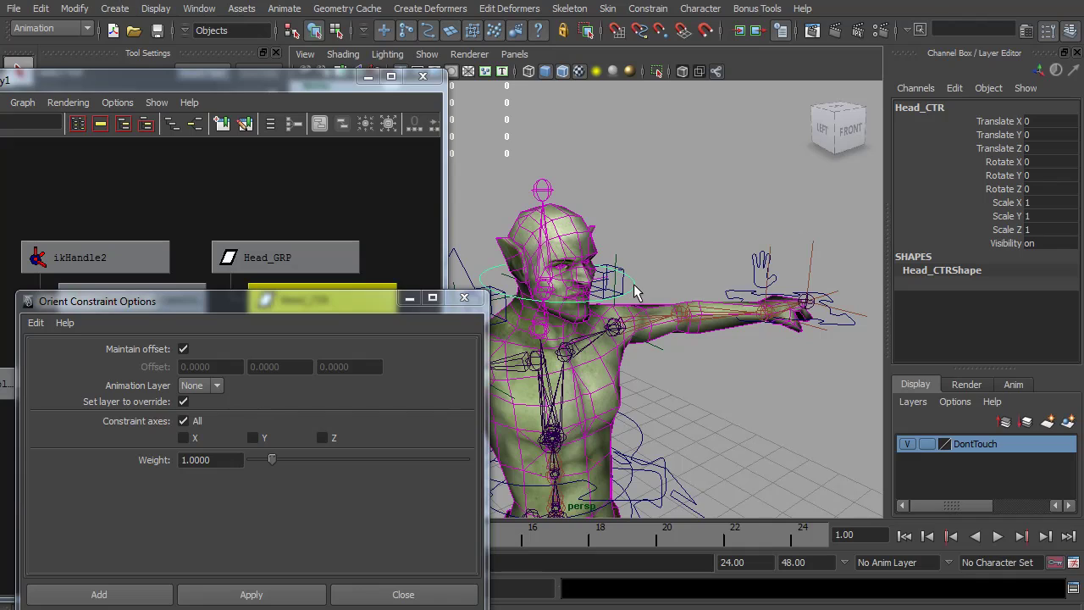
Point-constrain ikHandle2 to Head_CTR with Maintain offset off, all axes and weight 1
{"action": "left_click", "coordinate": [593, 328]}
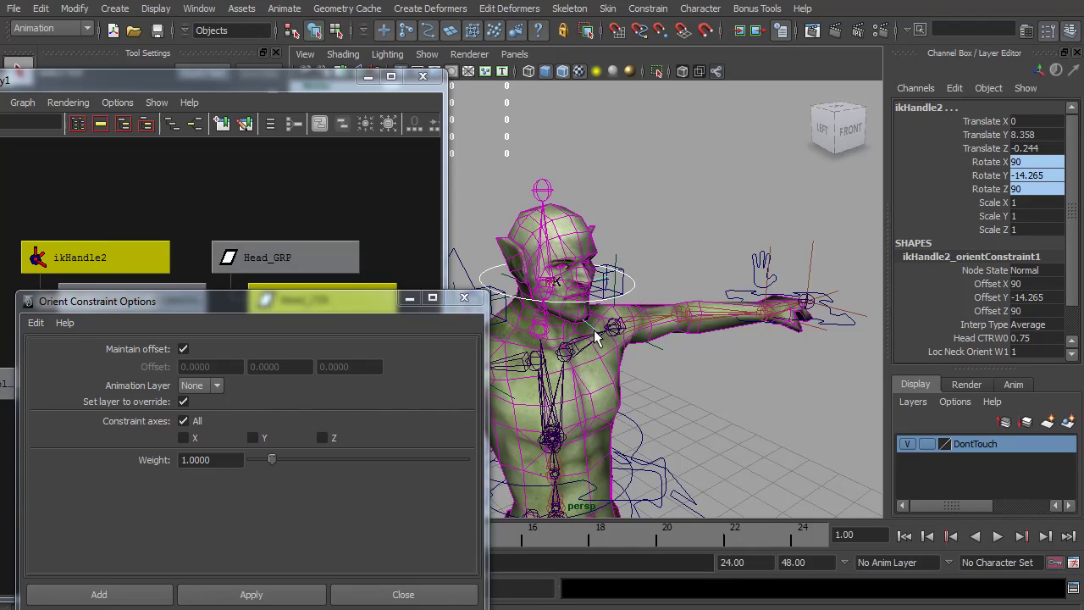
{"action": "left_click", "coordinate": [648, 8]}
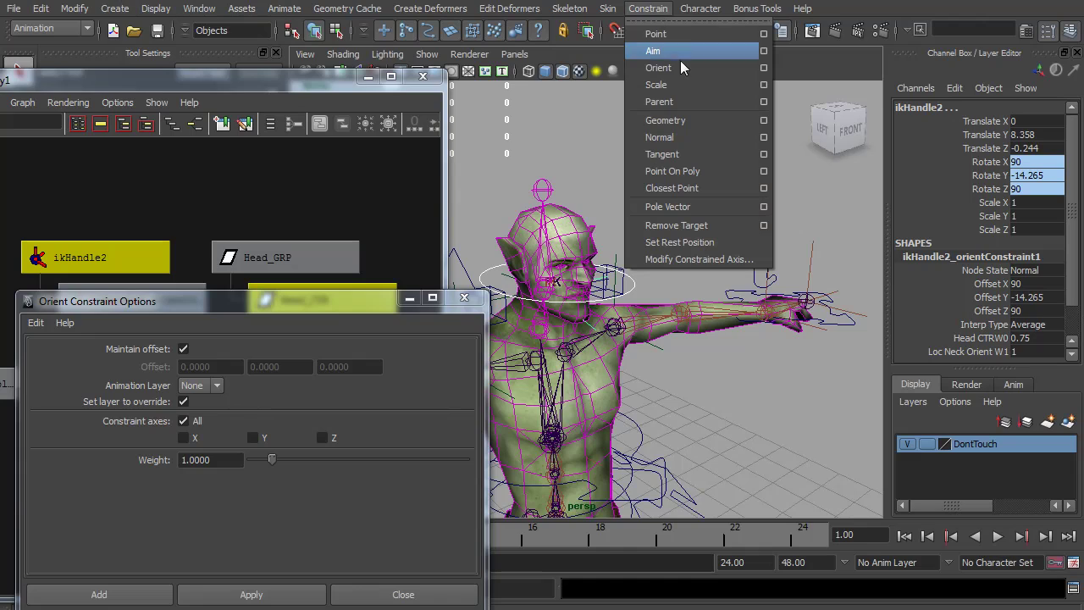
{"action": "left_click", "coordinate": [764, 34]}
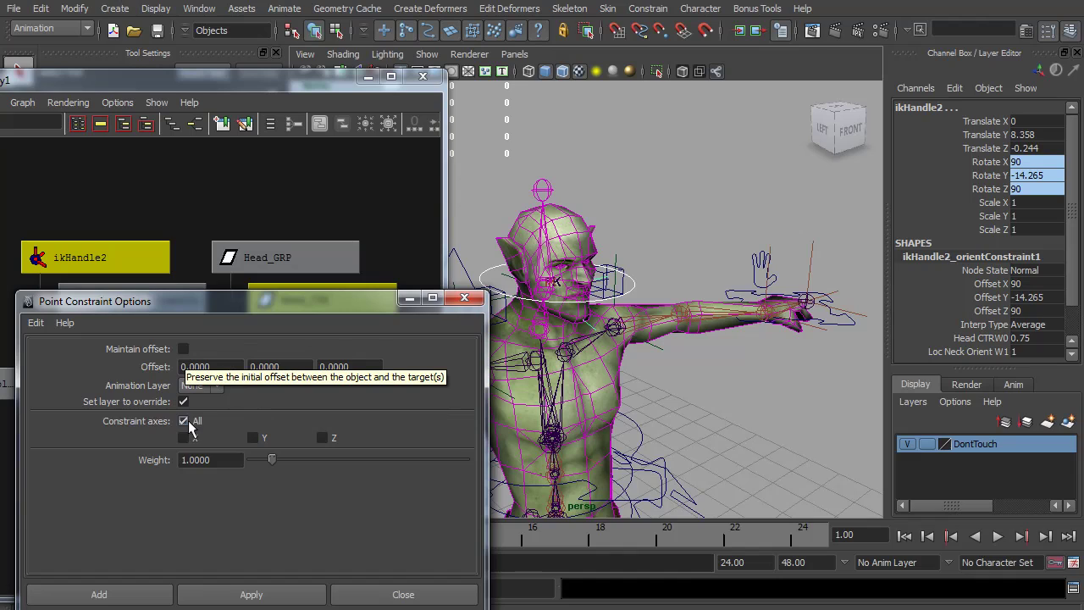
{"action": "left_click", "coordinate": [287, 594]}
Test the point-constrained neck IK by manipulating Head_CTR, and undo the changes
{"action": "left_click", "coordinate": [631, 286]}
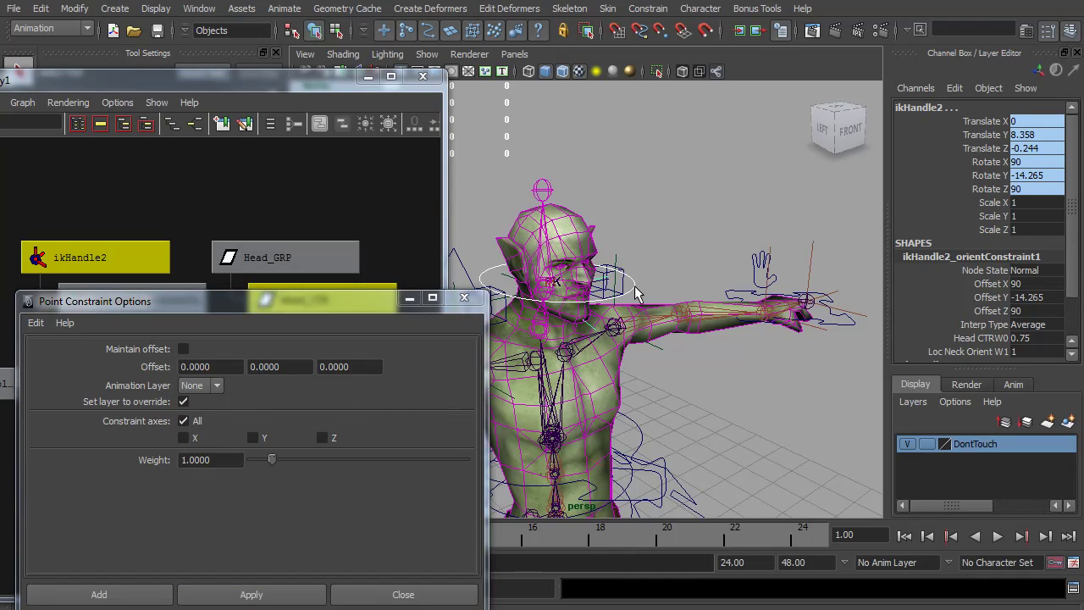
{"action": "left_click", "coordinate": [589, 293]}
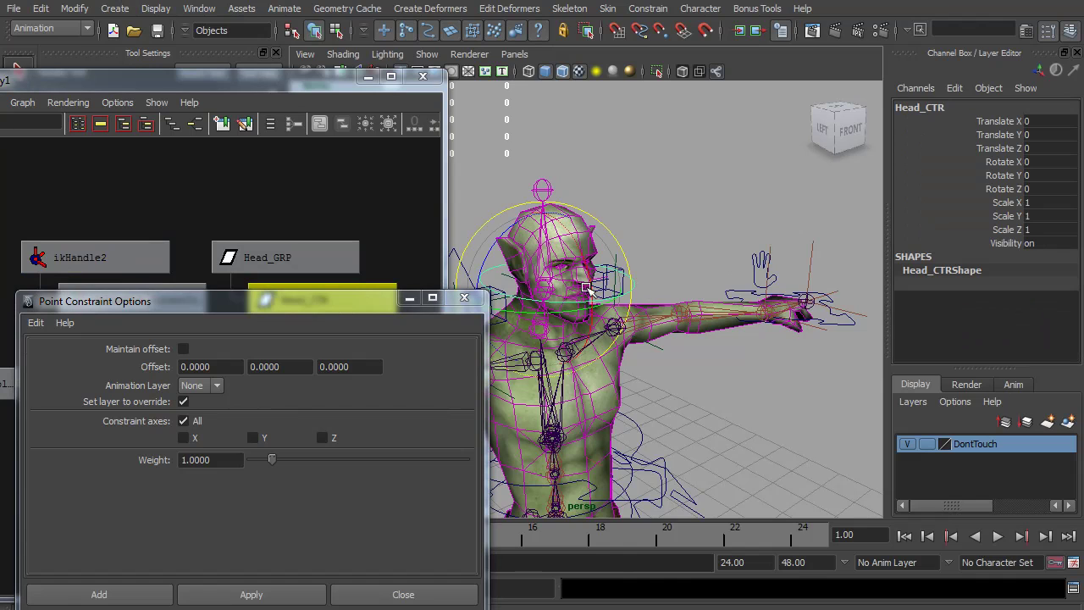
{"action": "mouse_move", "coordinate": [561, 296]}
{"action": "left_mouse_down"}
{"action": "mouse_move", "coordinate": [542, 293]}
{"action": "mouse_move", "coordinate": [587, 293]}
{"action": "mouse_move", "coordinate": [498, 280]}
{"action": "mouse_move", "coordinate": [571, 282]}
{"action": "left_mouse_up"}
{"action": "key", "text": "ctrl+z"}
{"action": "key", "text": "e"}
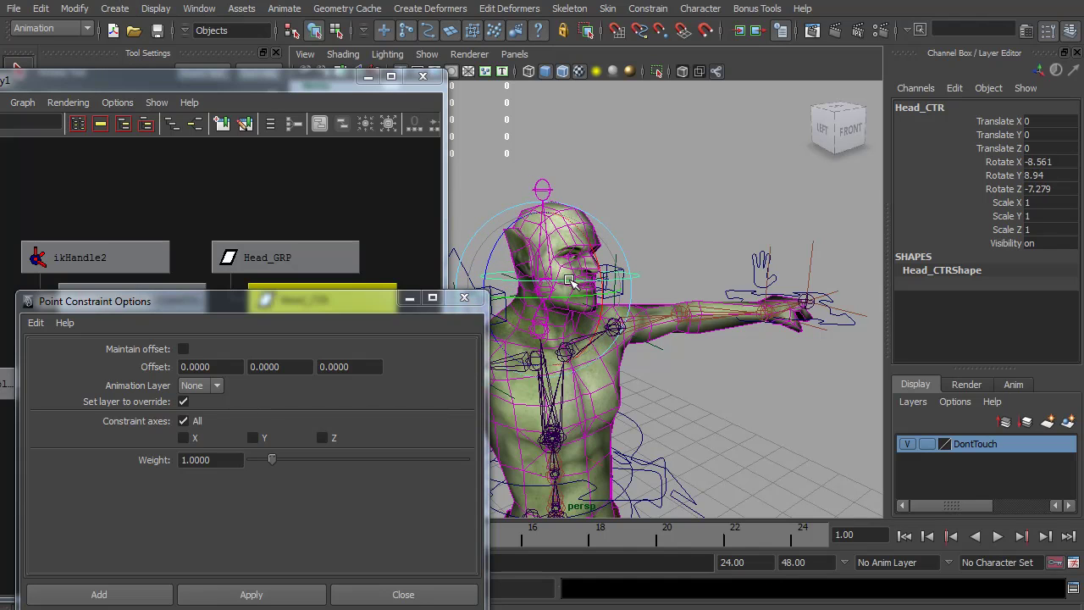
{"action": "key", "text": "ctrl+z"}
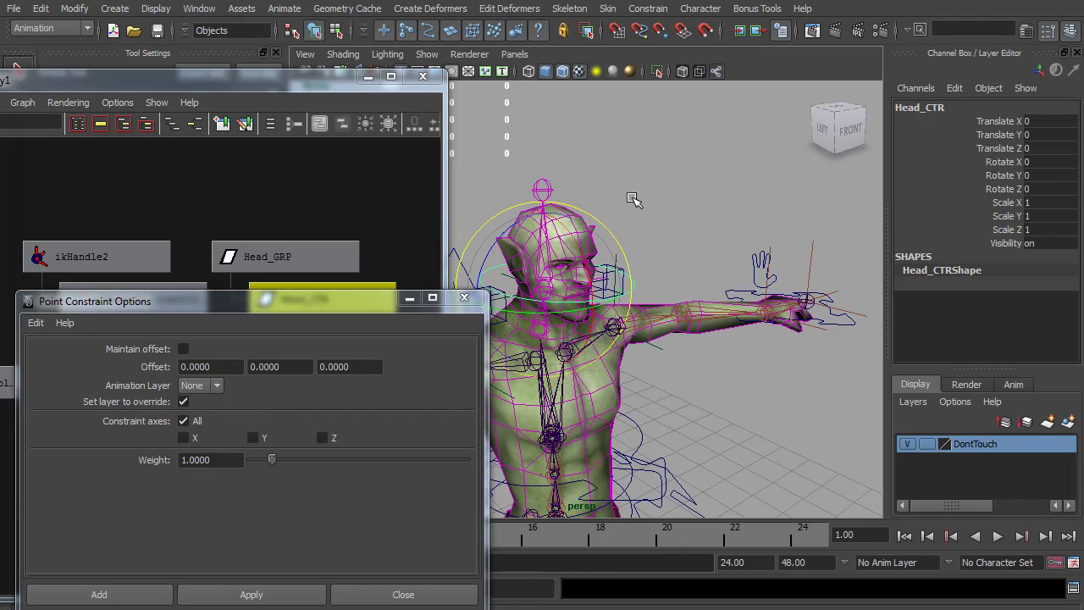
Duplicate the Loc_Neck_Orient locator
{"action": "left_click", "coordinate": [657, 208]}
{"action": "left_click", "coordinate": [506, 275]}
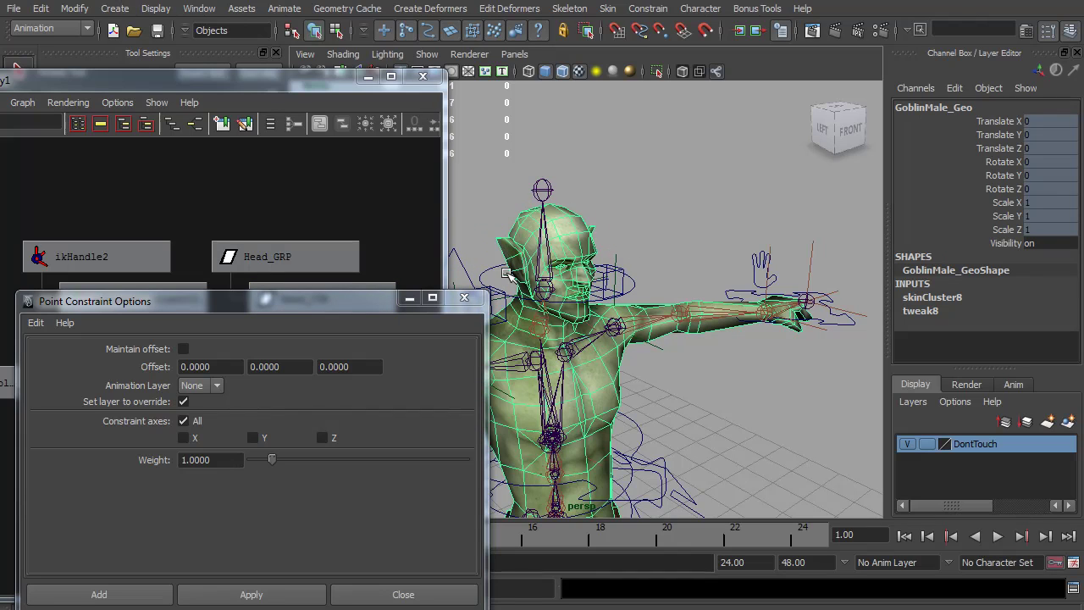
{"action": "left_click", "coordinate": [506, 275]}
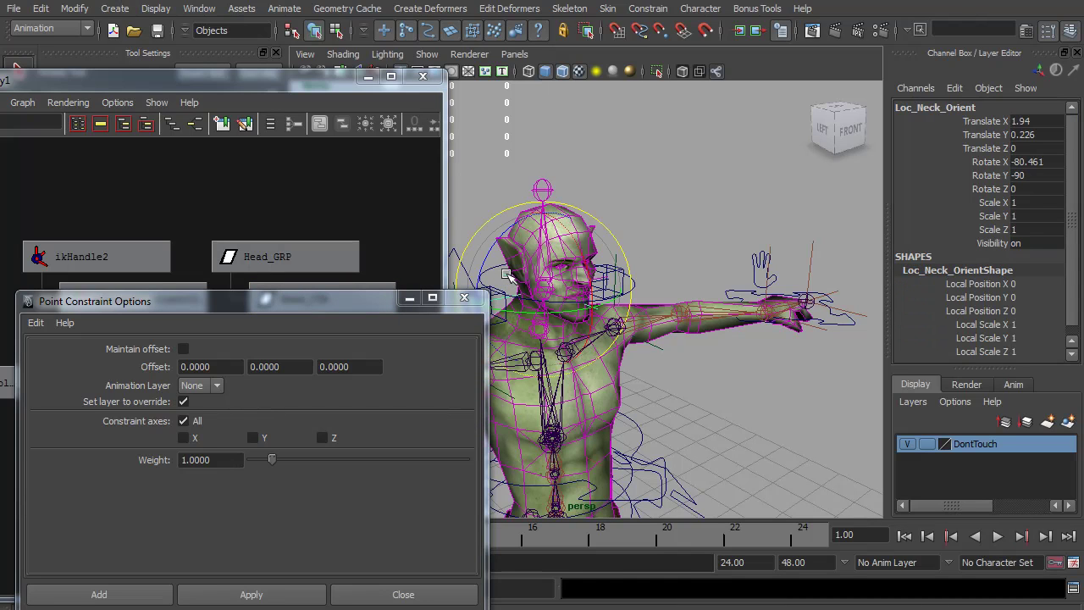
{"action": "key", "text": "q"}
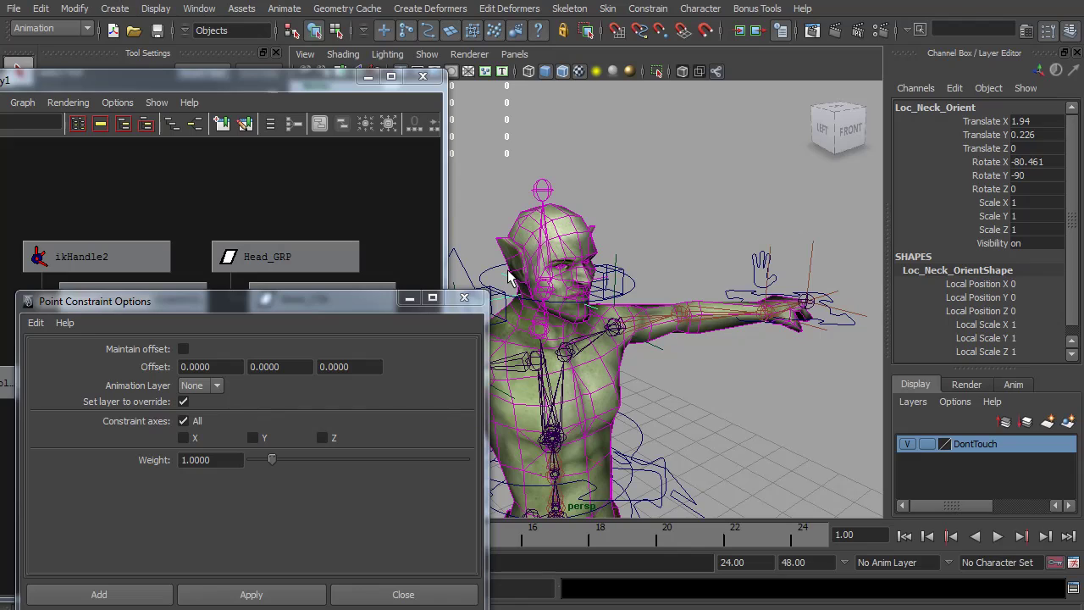
{"action": "key", "text": "ctrl+d"}
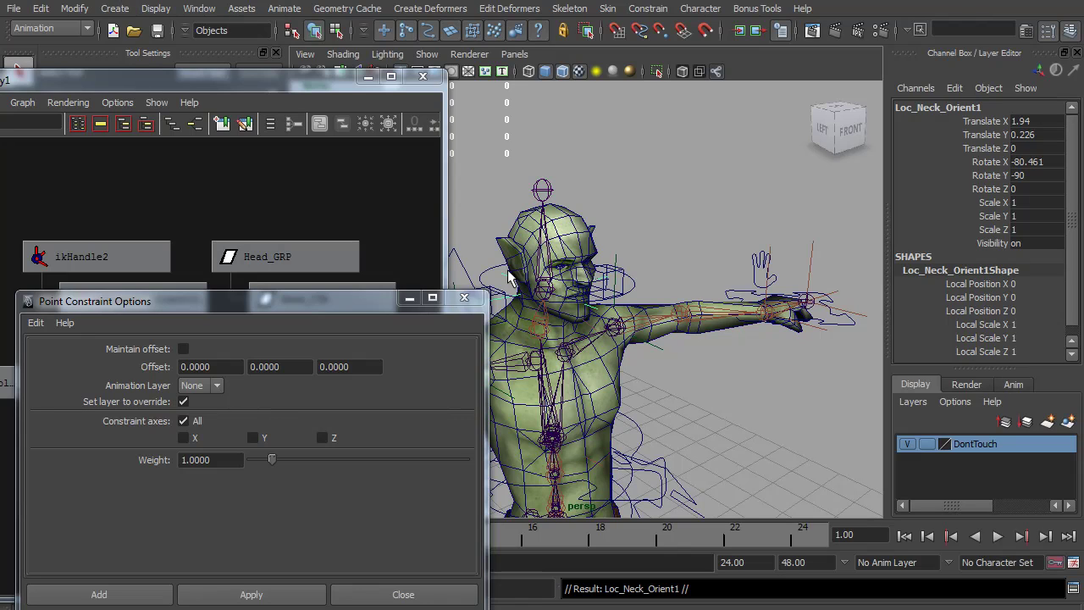
Rename the duplicated locator Loc_Neck_Orient_Global and unparent it from the spine joint
{"action": "double_click", "coordinate": [966, 108]}
{"action": "left_click", "coordinate": [997, 108]}
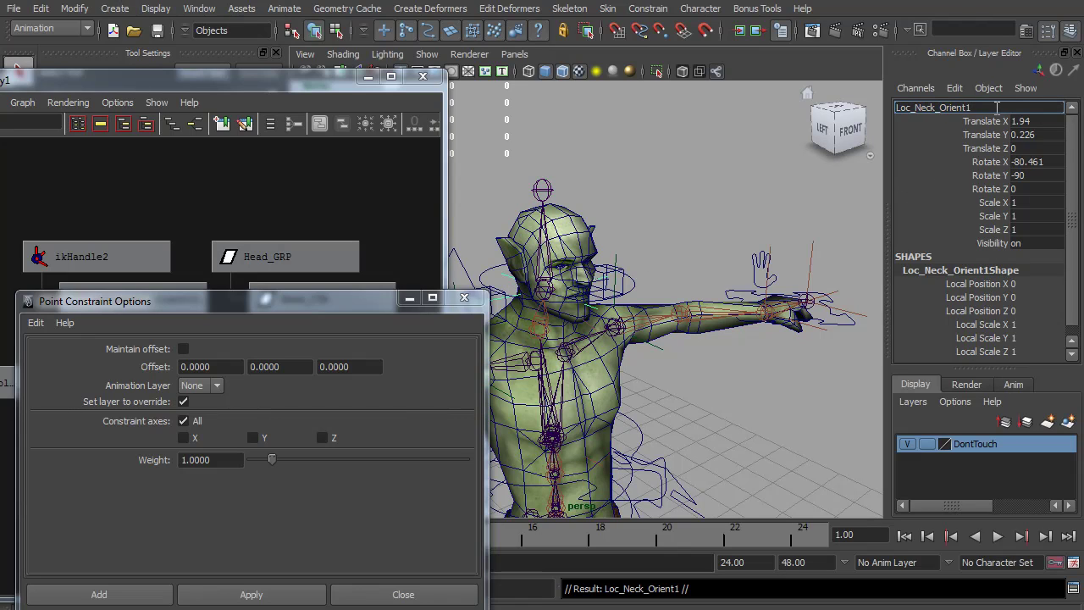
{"action": "key", "text": "BackSpace"}
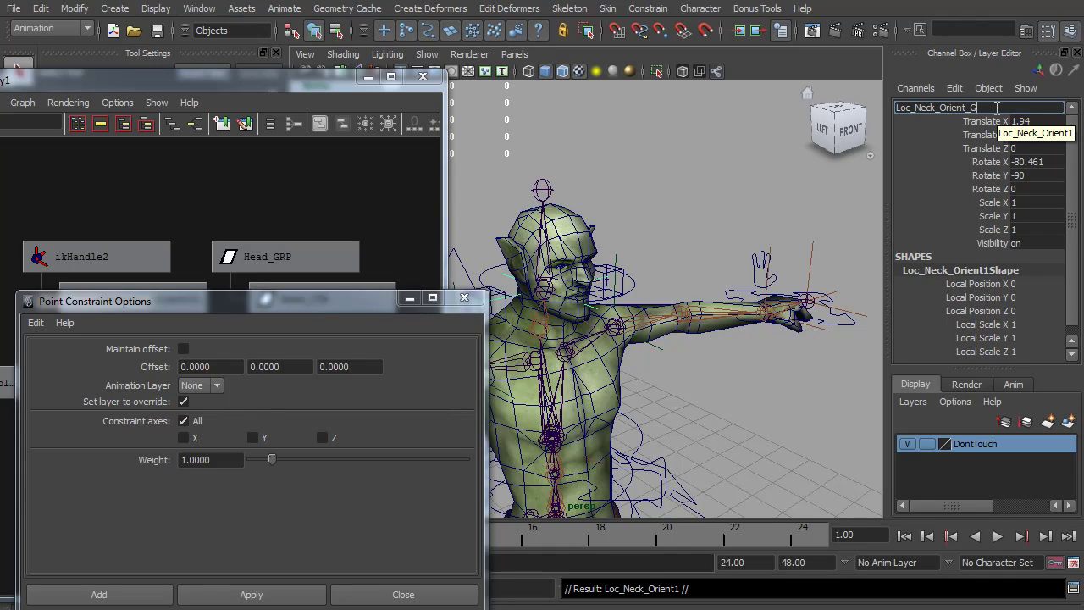
{"action": "type", "text": "_Global"}
{"action": "key", "text": "Return"}
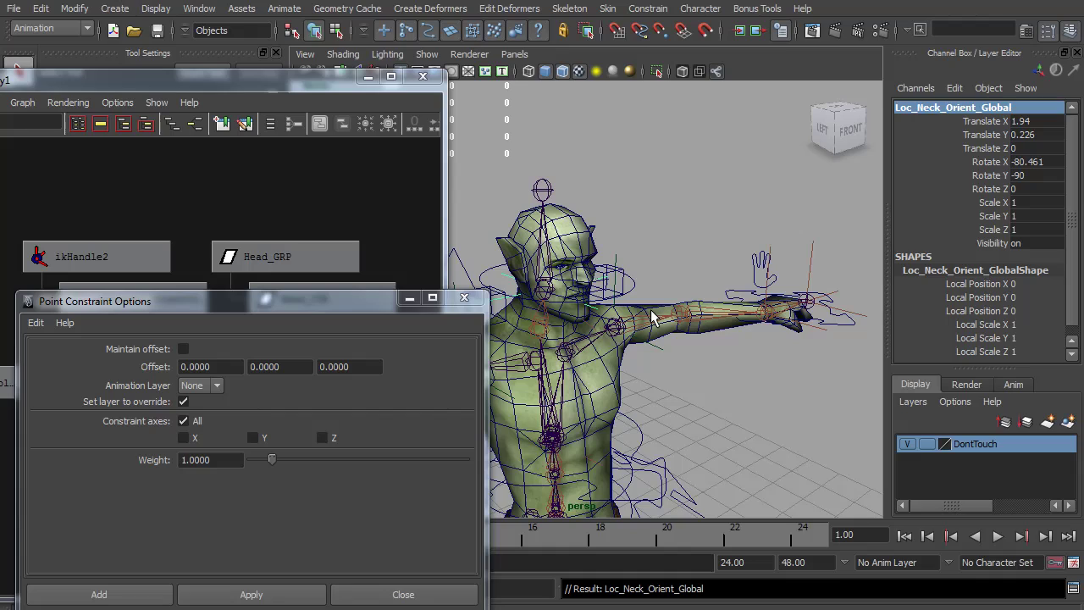
{"action": "key", "text": "shift+p"}
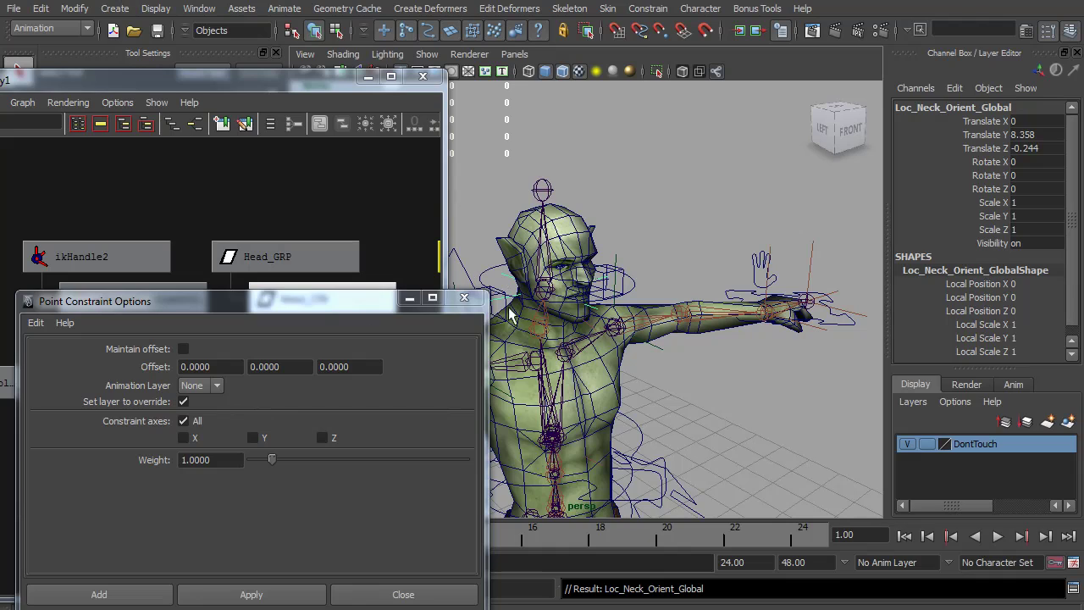
Orient-constrain Head_GRP to the Loc_Neck_Orient and Loc_Neck_Orient_Global locators with Maintain offset on, all axes and weight 1
{"action": "left_click", "coordinate": [465, 297]}
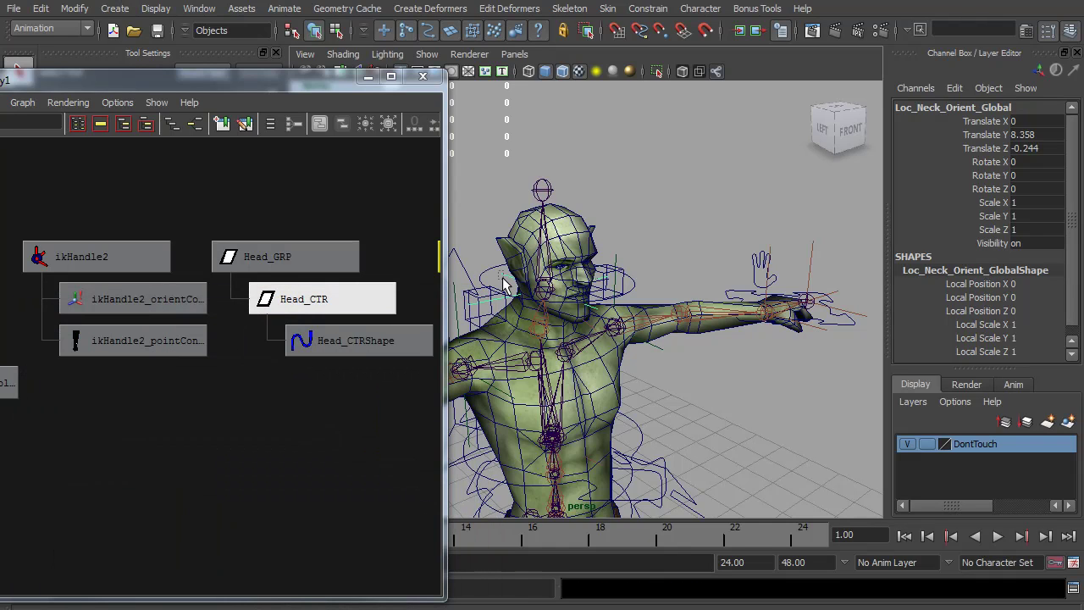
{"action": "left_click", "coordinate": [506, 279], "text": "shift"}
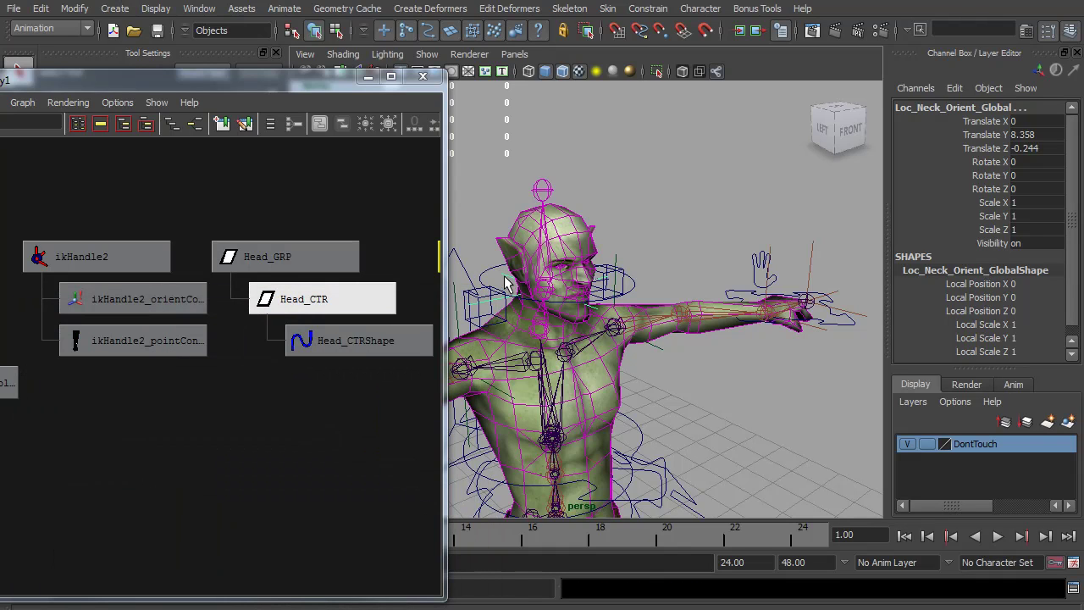
{"action": "left_click", "coordinate": [276, 260]}
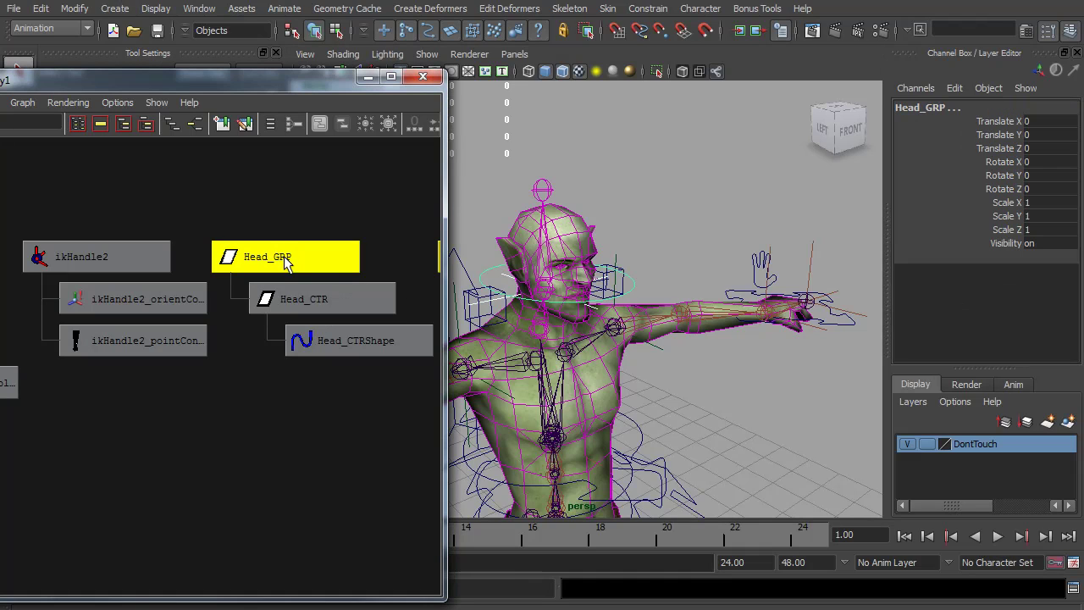
{"action": "left_click", "coordinate": [648, 9]}
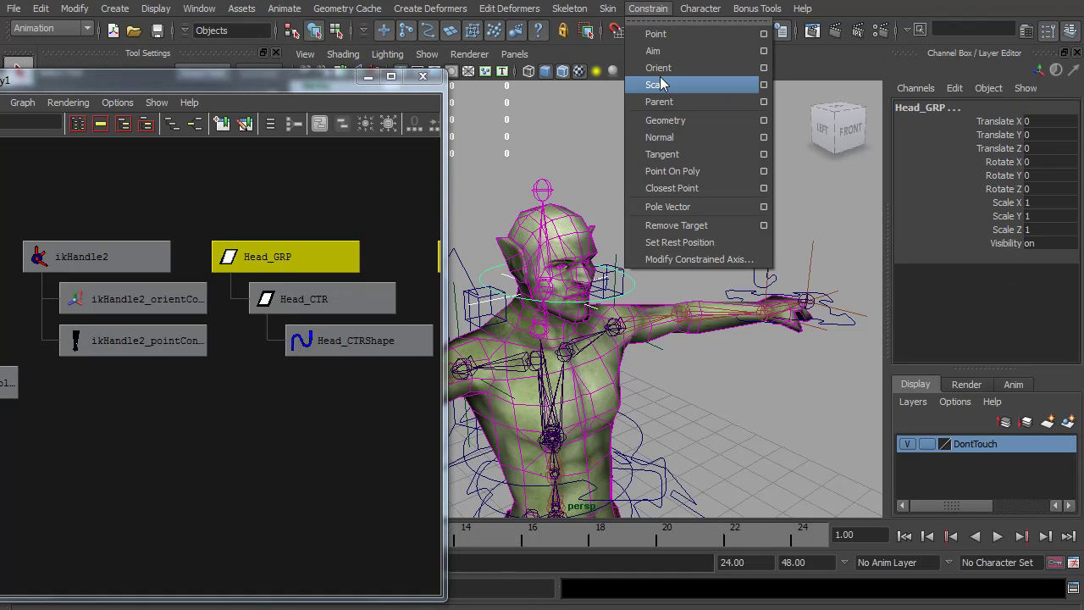
{"action": "left_click", "coordinate": [764, 67]}
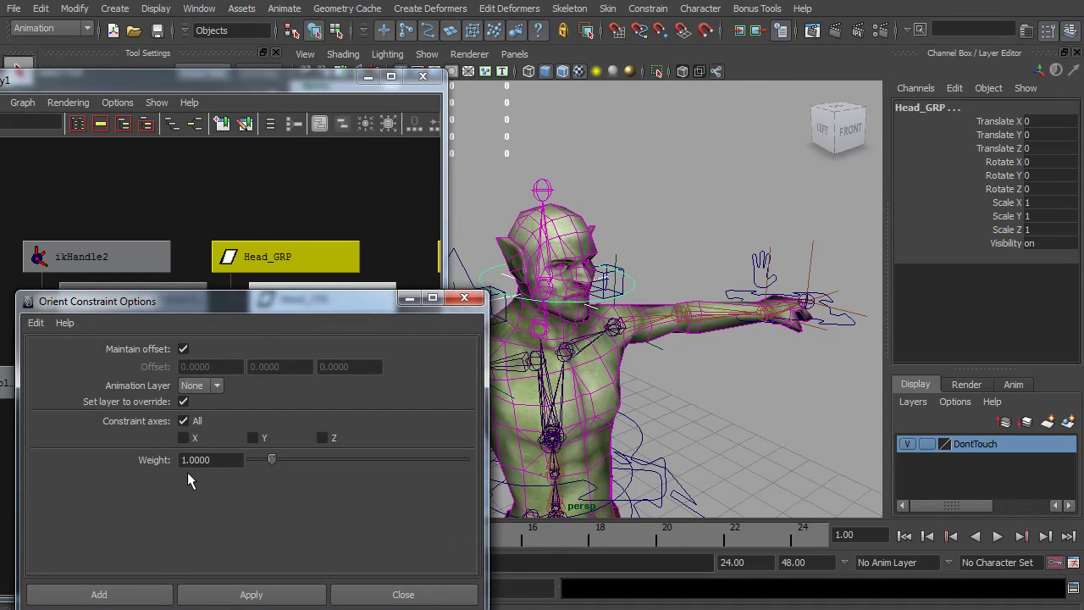
{"action": "left_click", "coordinate": [271, 593]}
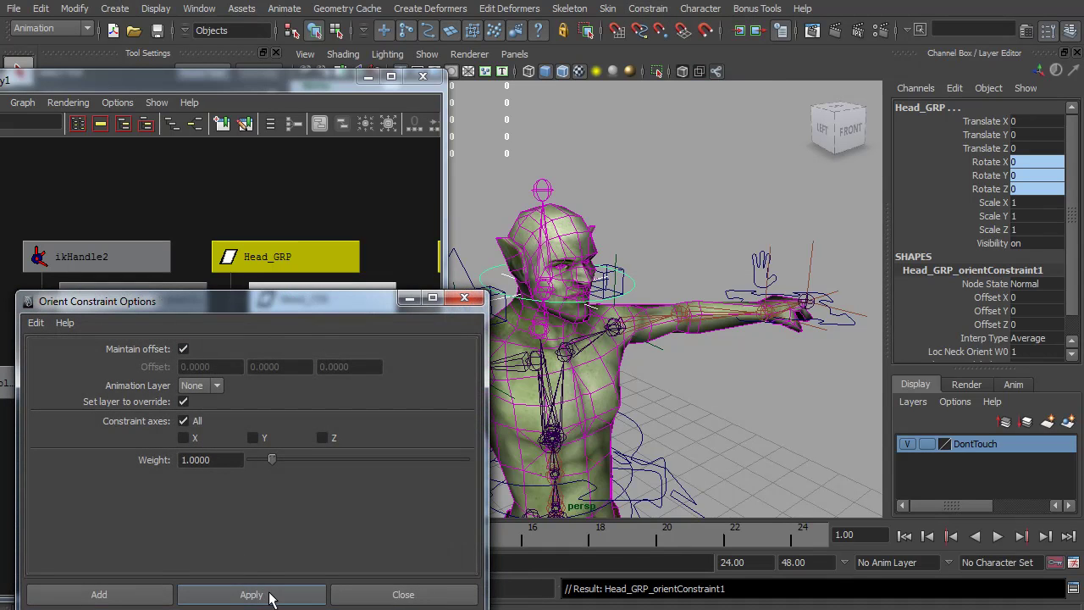
{"action": "left_click", "coordinate": [464, 298]}
Test the head group's orient constraint by rotating Shoulder_CTR, and undo the rotation
{"action": "key", "text": "ctrl+z"}
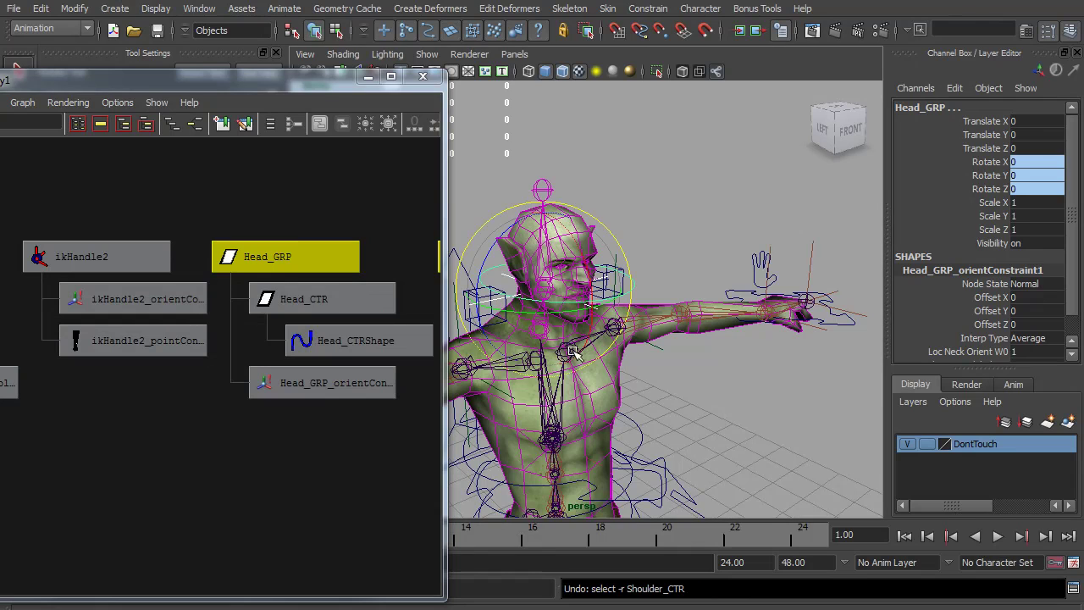
{"action": "left_click", "coordinate": [643, 442]}
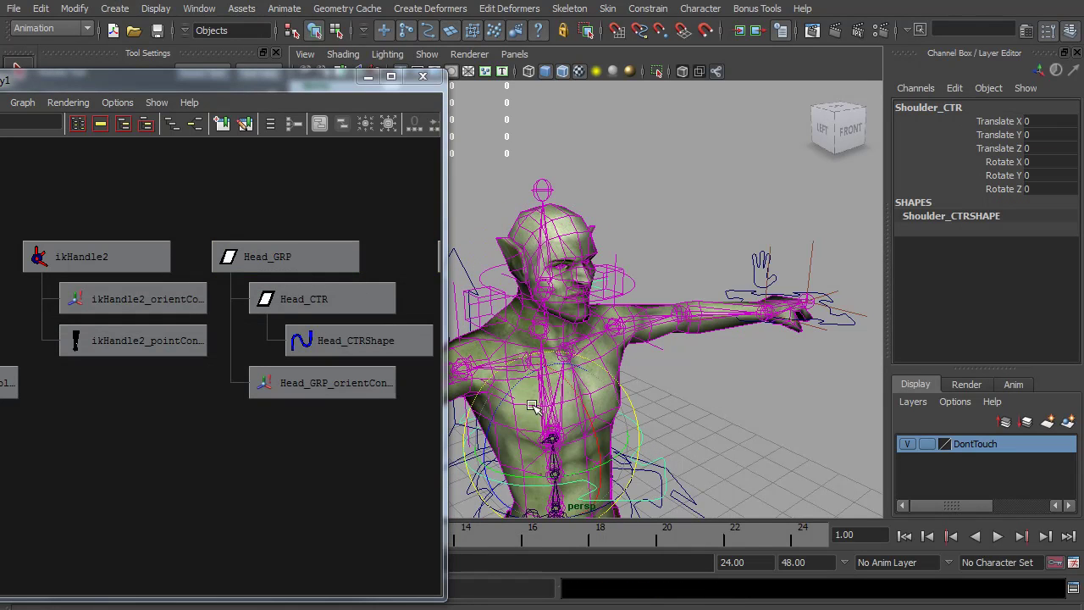
{"action": "left_click_drag", "start_coordinate": [532, 407], "coordinate": [560, 406]}
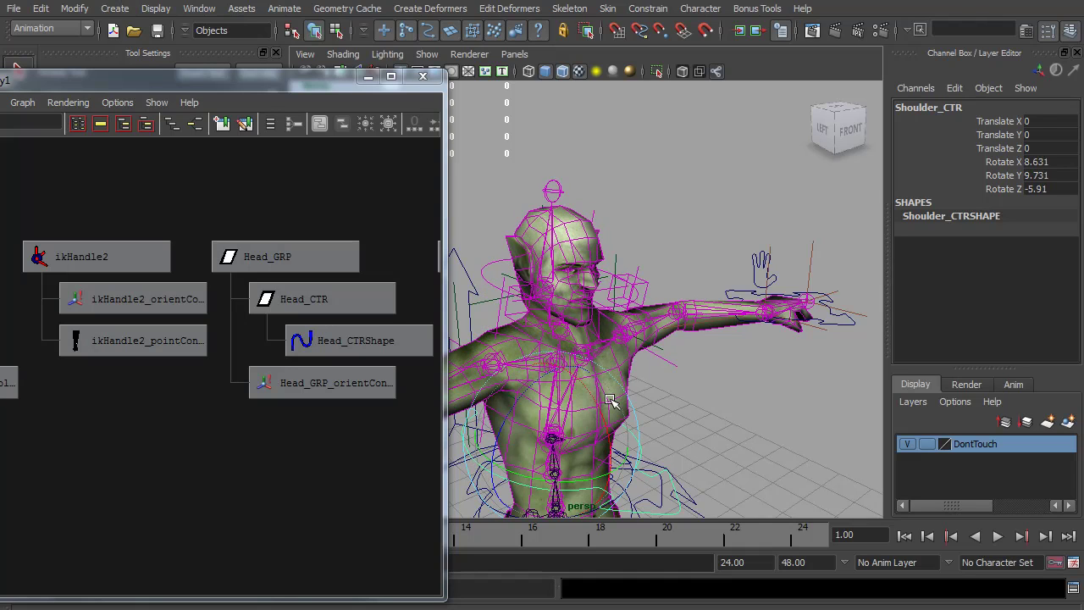
{"action": "key", "text": "ctrl+z"}
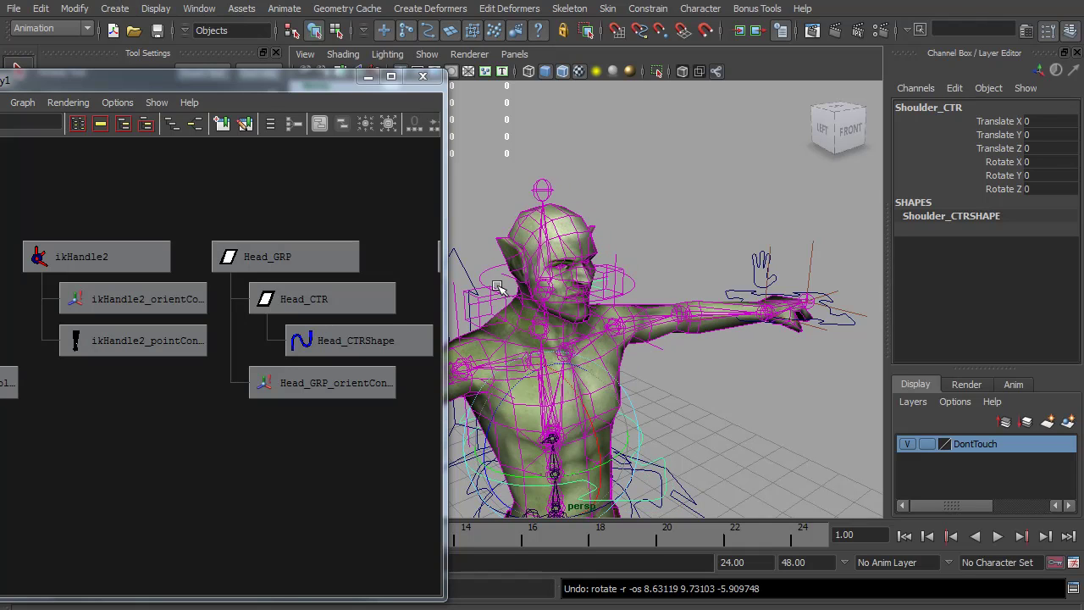
Parent Head_GRP under Shoulder_CTR
{"action": "left_click", "coordinate": [282, 256]}
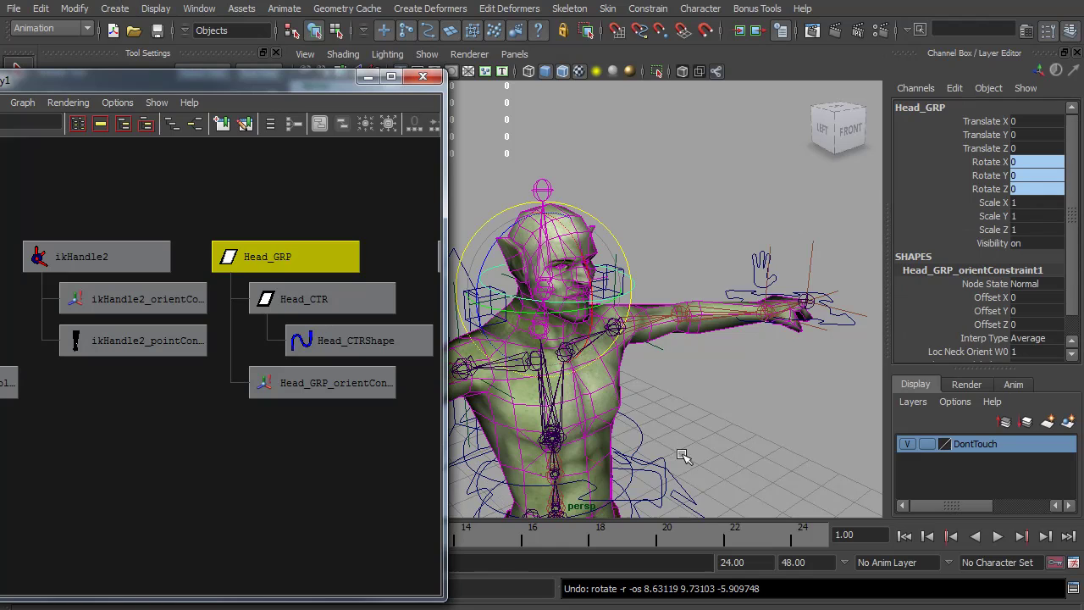
{"action": "left_click", "coordinate": [638, 433]}
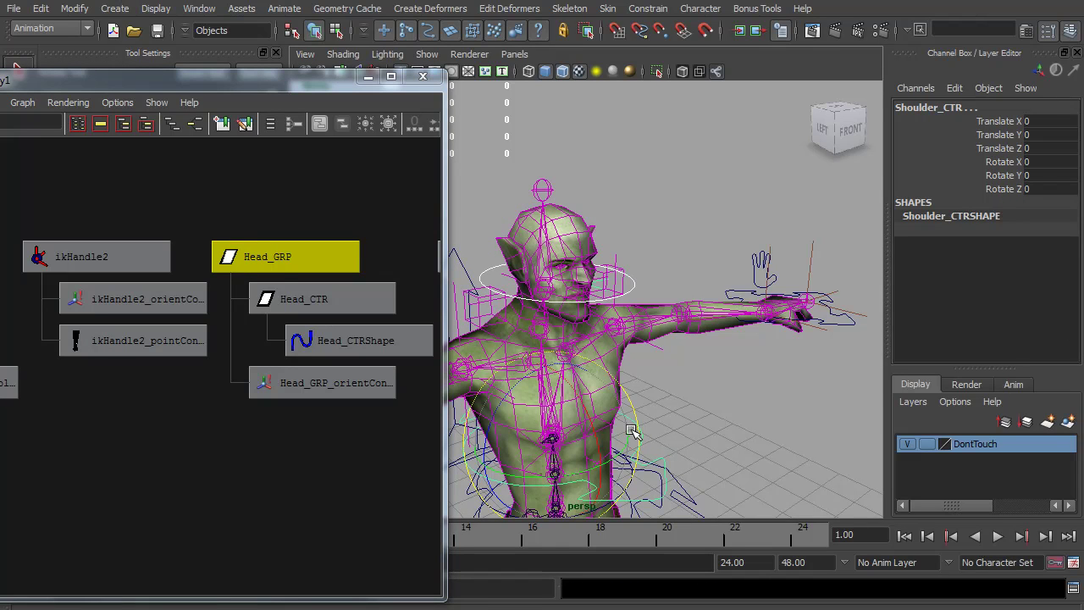
{"action": "key", "text": "p"}
Test the newly parented head group by rotating Shoulder_CTR, and undo the rotation
{"action": "left_click", "coordinate": [634, 429]}
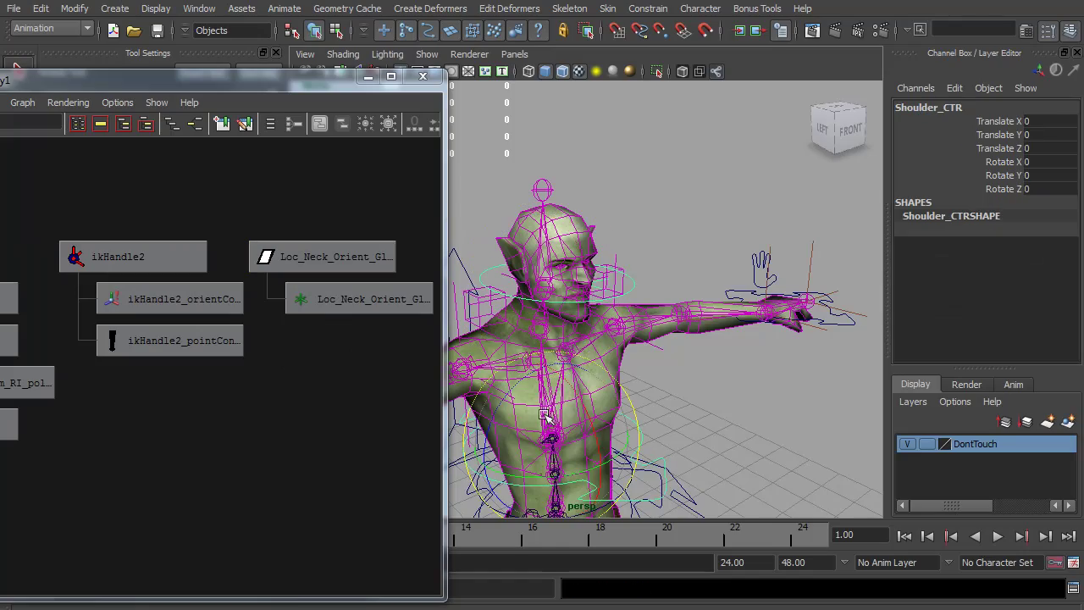
{"action": "left_click_drag", "start_coordinate": [543, 416], "coordinate": [496, 402]}
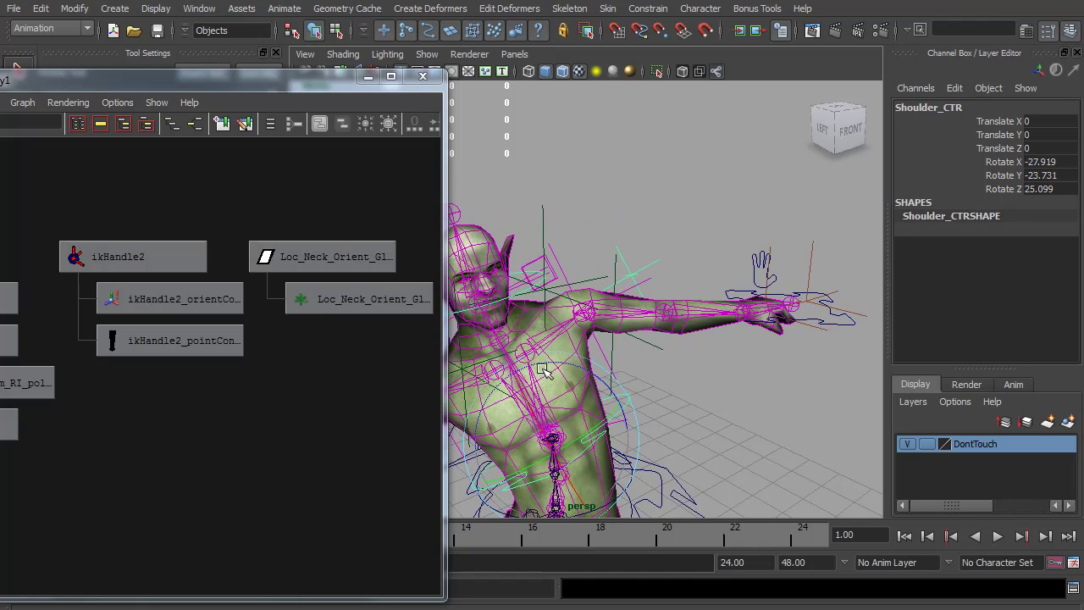
{"action": "key", "text": "ctrl+z"}
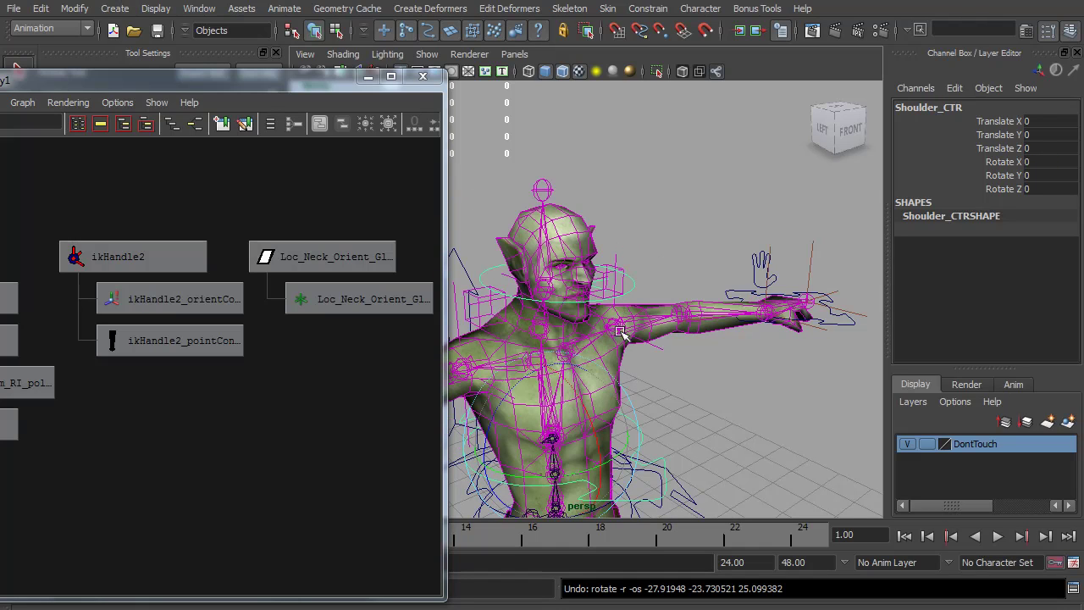
Add a keyable float attribute named Root_Shoulder_Orient to Head_CTR with minimum 0, maximum 1 and default 0
{"action": "left_click", "coordinate": [632, 290]}
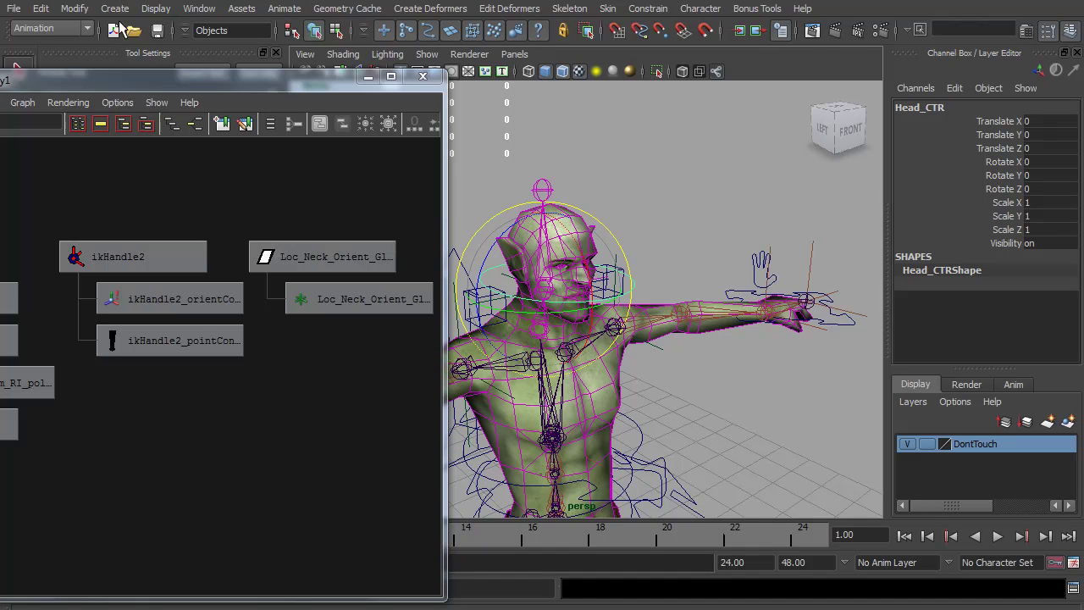
{"action": "left_click", "coordinate": [74, 9]}
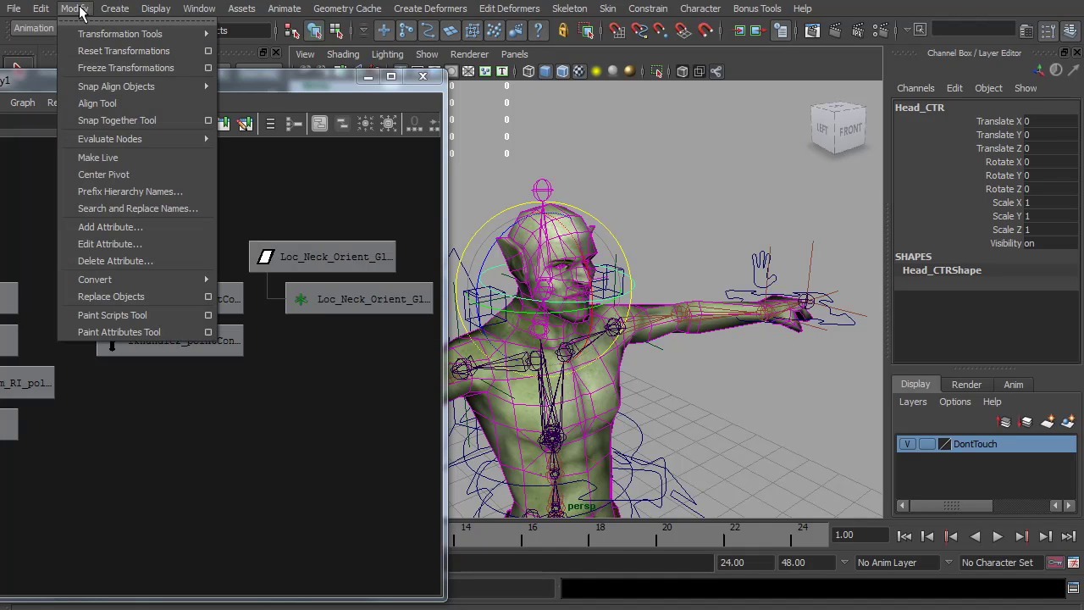
{"action": "left_click", "coordinate": [107, 223]}
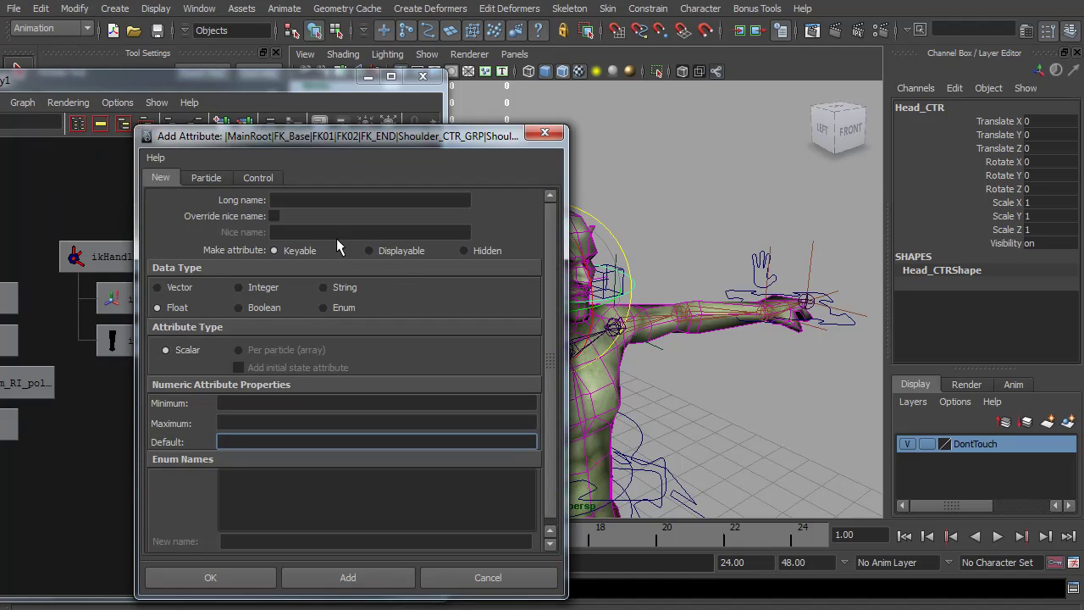
{"action": "left_click", "coordinate": [291, 201]}
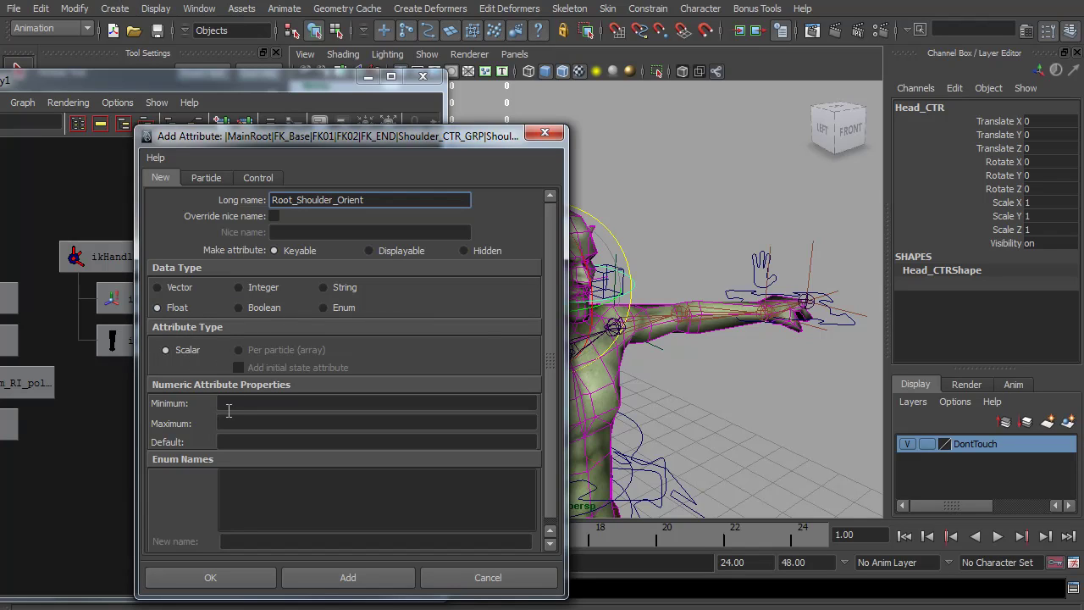
{"action": "left_click", "coordinate": [231, 404]}
{"action": "type", "text": "0"}
{"action": "key", "text": "Tab"}
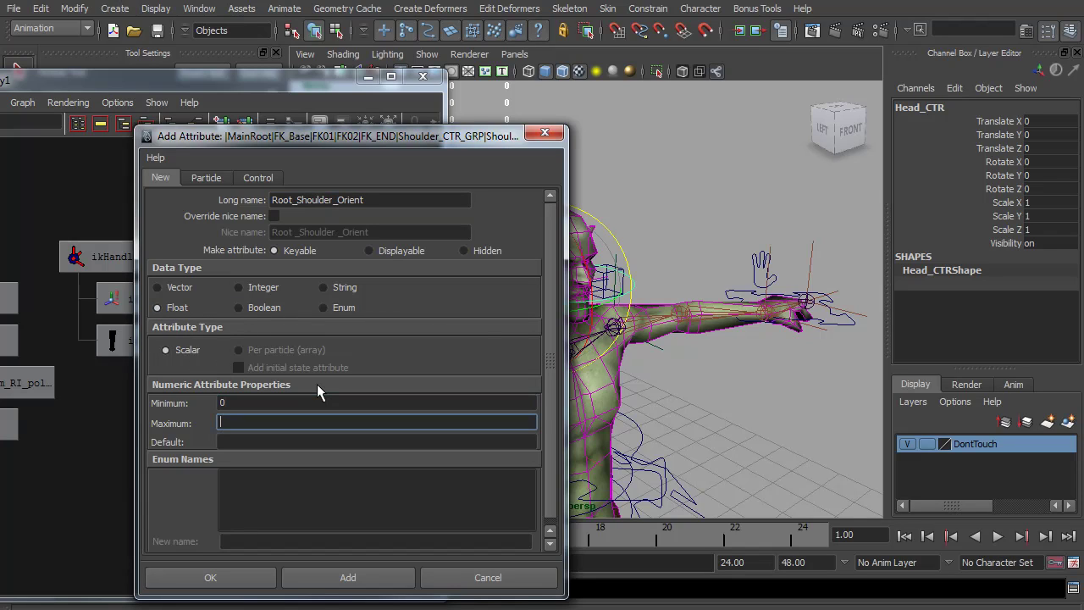
{"action": "type", "text": "10"}
{"action": "key", "text": "BackSpace"}
{"action": "key", "text": "Tab"}
{"action": "type", "text": "0"}
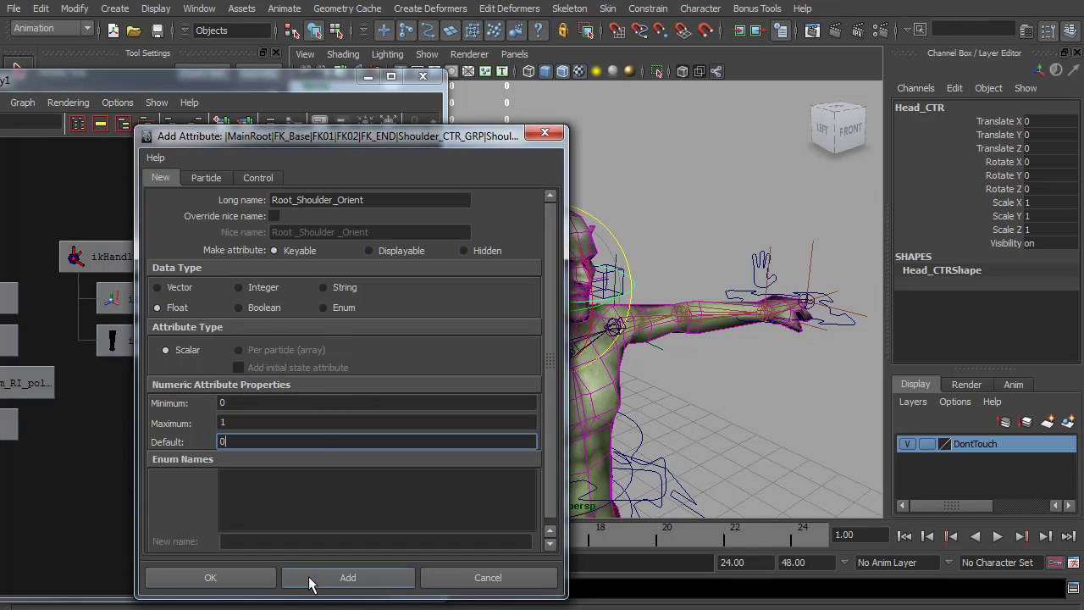
{"action": "left_click", "coordinate": [345, 580]}
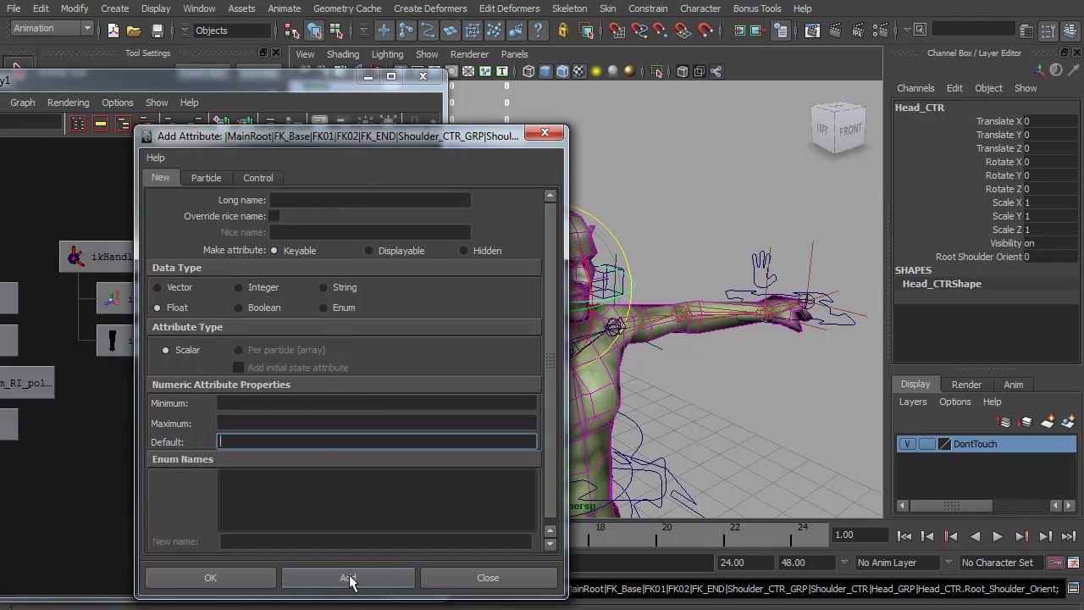
{"action": "left_click", "coordinate": [544, 134]}
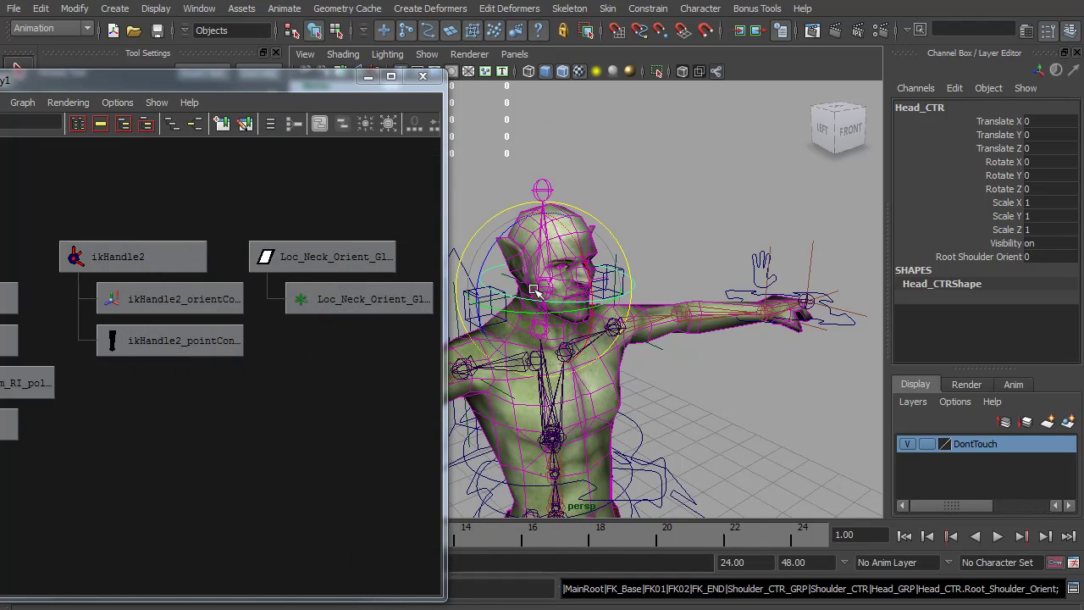
Set up a Set Driven Key with Head_CTR as the driver and Root Shoulder Orient as its driving attribute
{"action": "left_click", "coordinate": [284, 8]}
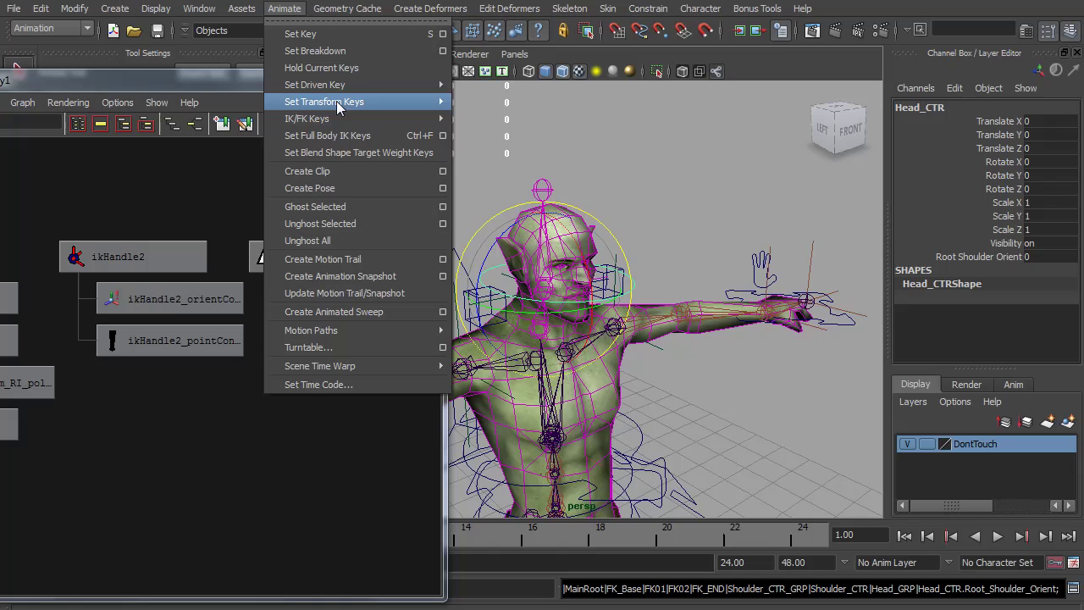
{"action": "mouse_move", "coordinate": [330, 82]}
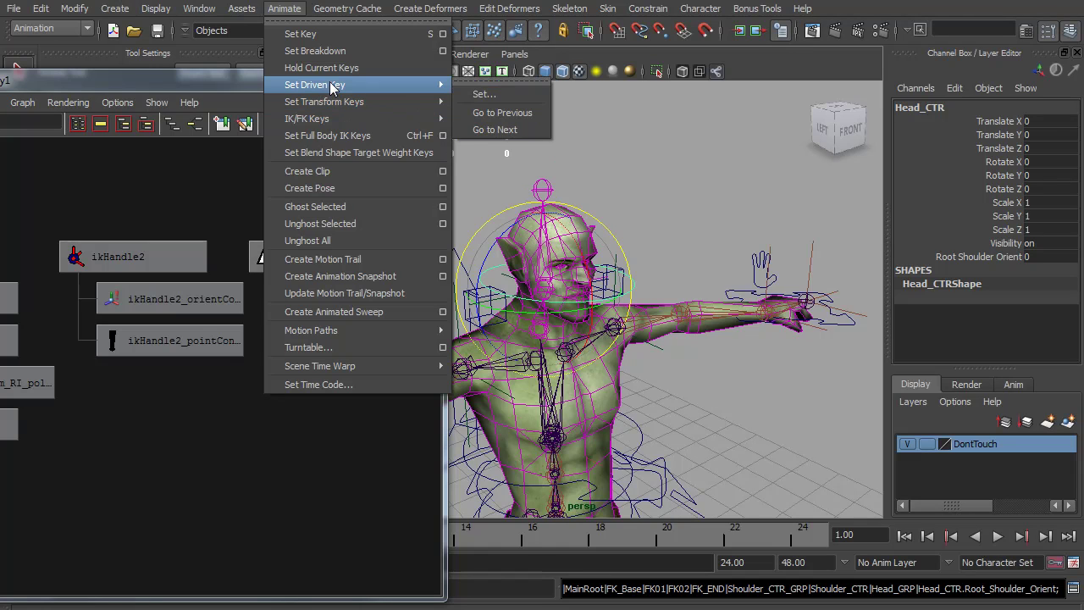
{"action": "left_click", "coordinate": [489, 94]}
{"action": "left_click_drag", "start_coordinate": [213, 30], "coordinate": [234, 47]}
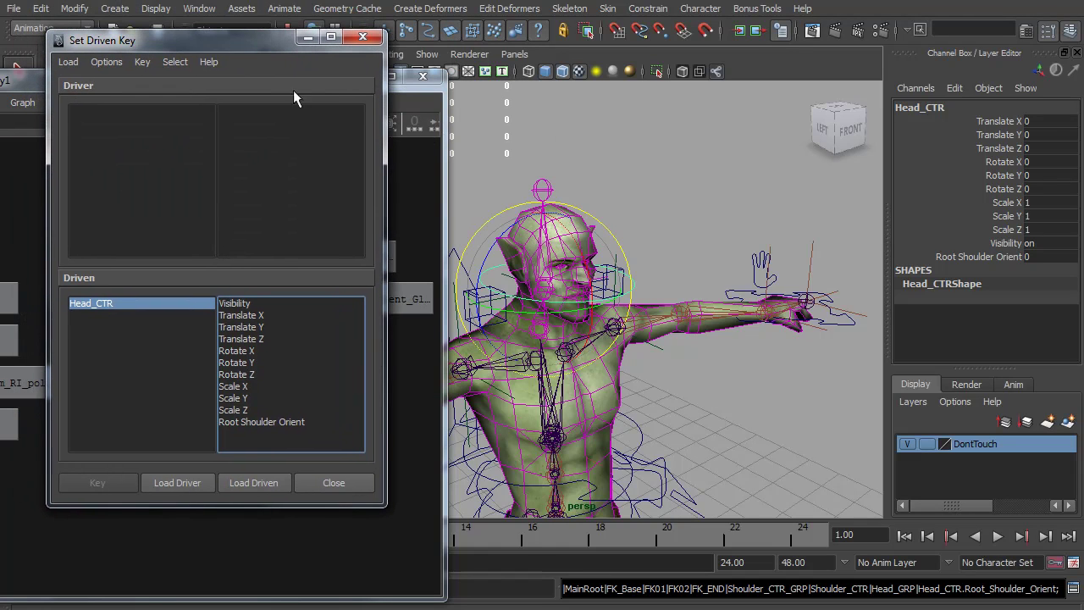
{"action": "left_click", "coordinate": [175, 482]}
{"action": "left_click", "coordinate": [241, 231]}
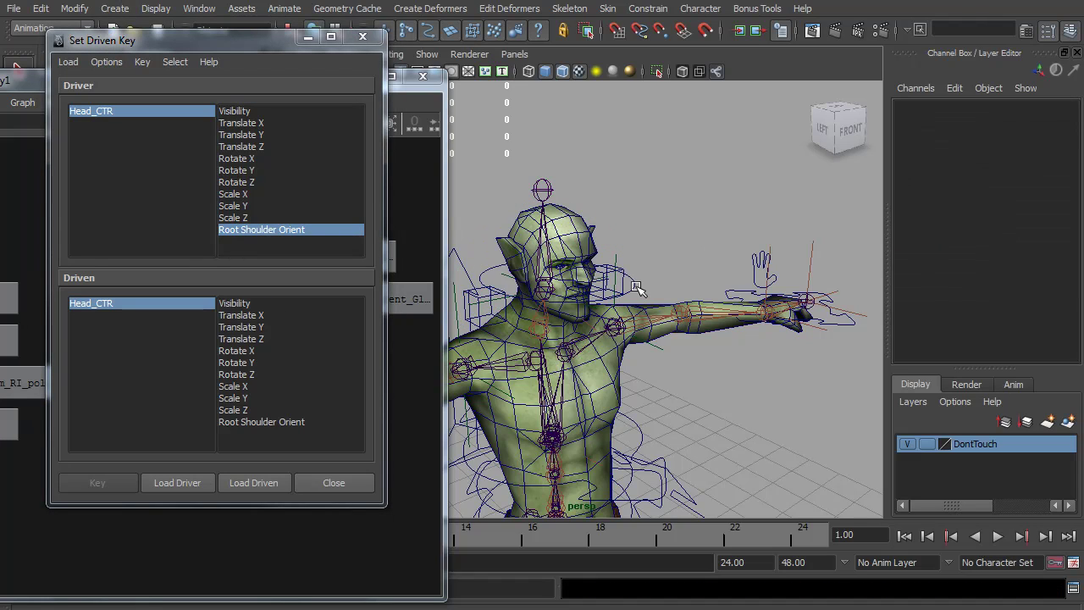
Load Head_GRP_orientConstraint1 as the driven object and select its Loc Neck Orient W0 and Loc Neck Orient Global W1 weights
{"action": "key", "text": "Up"}
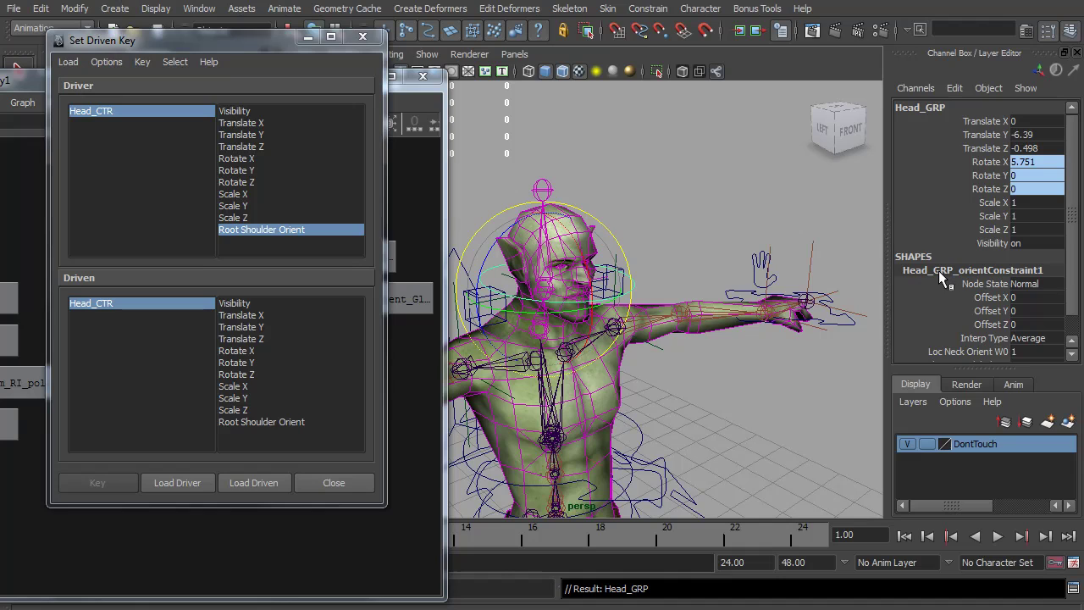
{"action": "left_click", "coordinate": [252, 481]}
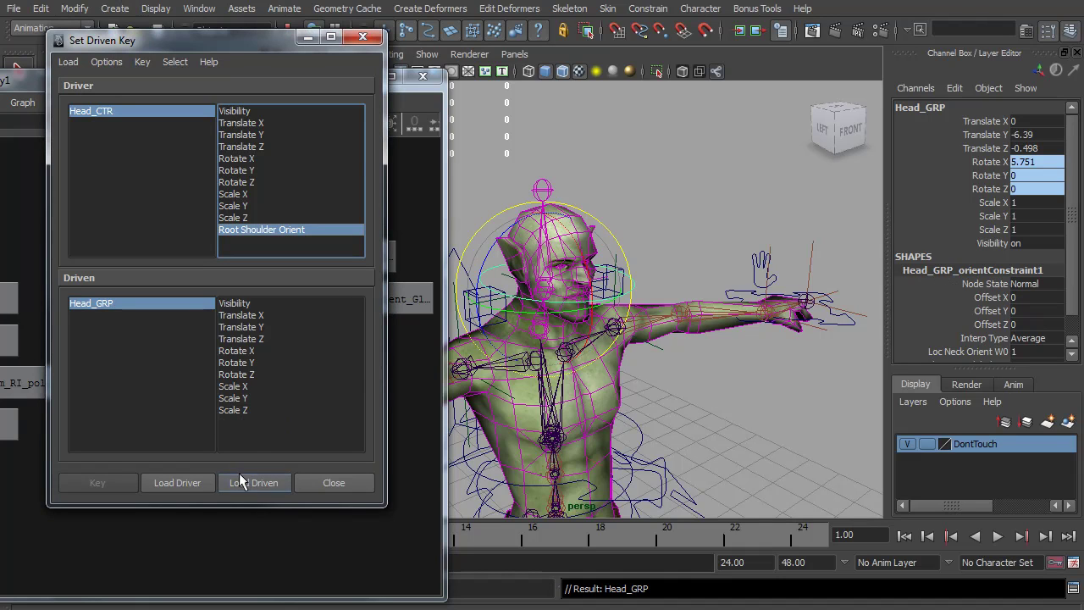
{"action": "left_click_drag", "start_coordinate": [282, 46], "coordinate": [767, 96]}
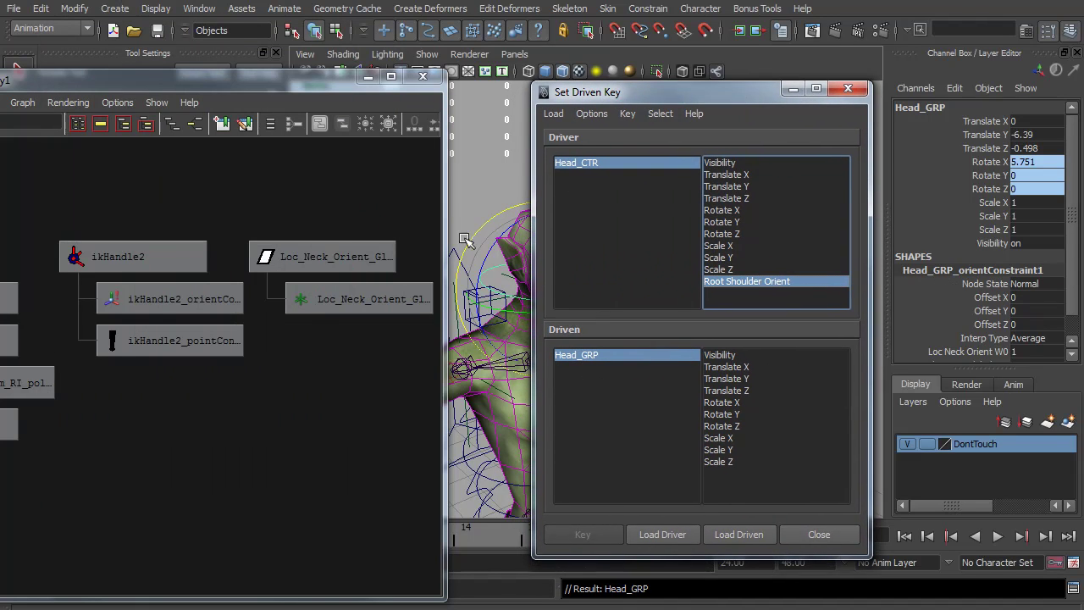
{"action": "key", "text": "f"}
{"action": "middle_click_drag", "start_coordinate": [209, 434], "coordinate": [227, 314], "text": "alt"}
{"action": "right_click_drag", "start_coordinate": [157, 334], "coordinate": [15, 332], "text": "alt"}
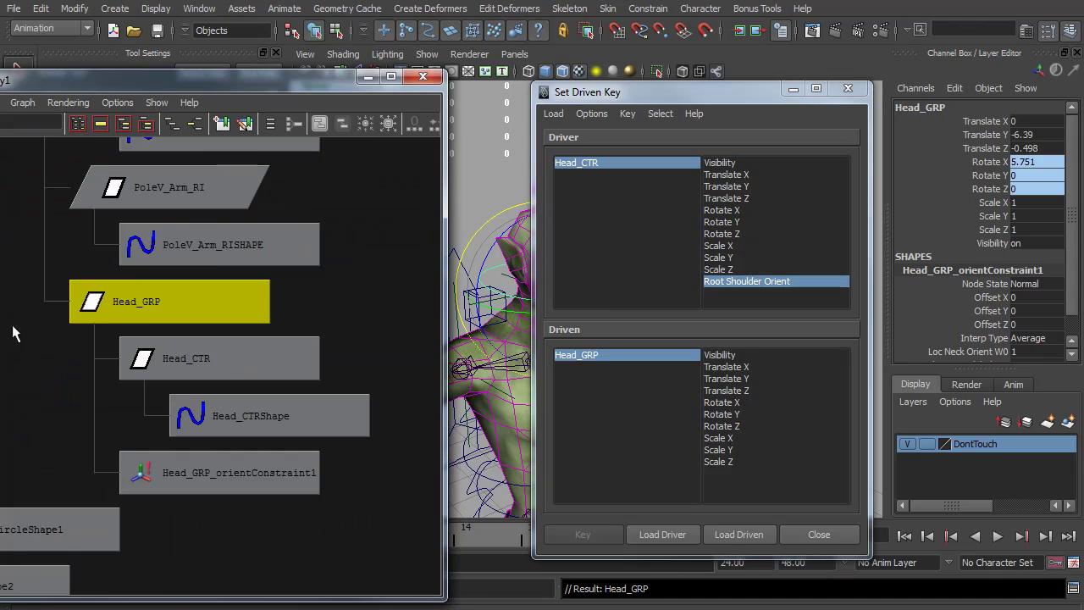
{"action": "middle_click_drag", "start_coordinate": [314, 478], "coordinate": [317, 402], "text": "alt"}
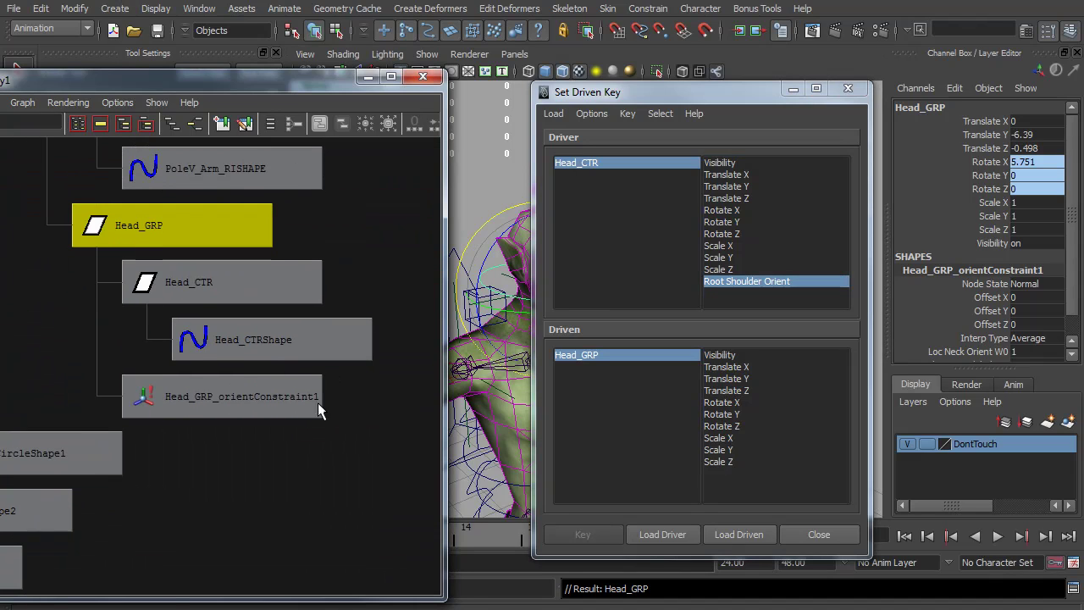
{"action": "left_click", "coordinate": [219, 398]}
{"action": "left_click", "coordinate": [738, 537]}
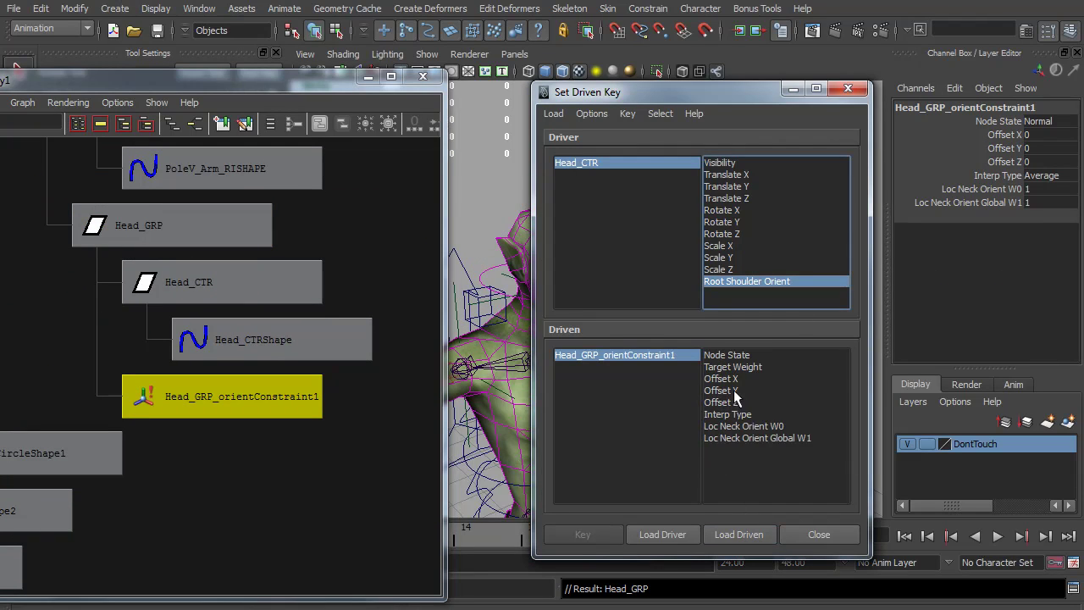
{"action": "left_click", "coordinate": [734, 427]}
{"action": "left_click", "coordinate": [737, 438], "text": "shift"}
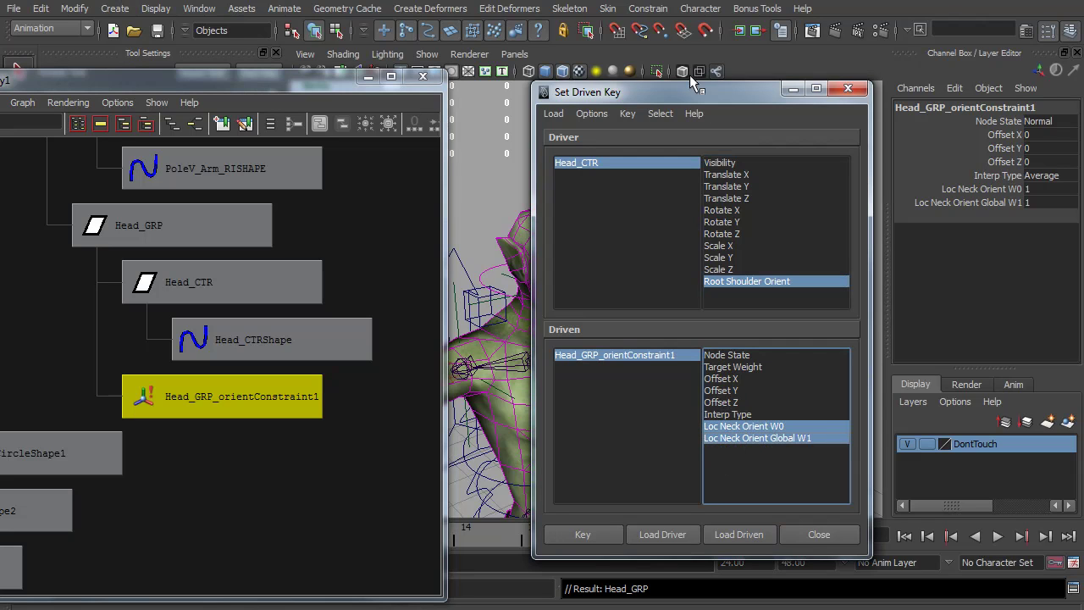
{"action": "left_click_drag", "start_coordinate": [658, 94], "coordinate": [155, 35]}
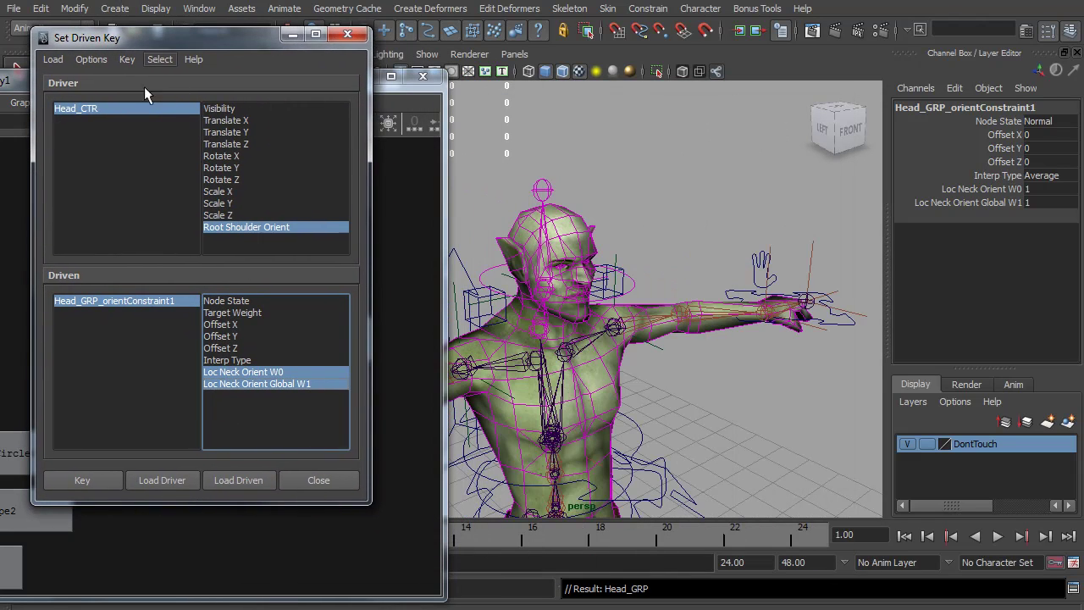
Key Head_CTR's Root Shoulder Orient at 0 against both constraint weights, with Loc Neck Orient W0 set to 0 and Loc Neck Orient Global W1 at 1
{"action": "left_click", "coordinate": [85, 108]}
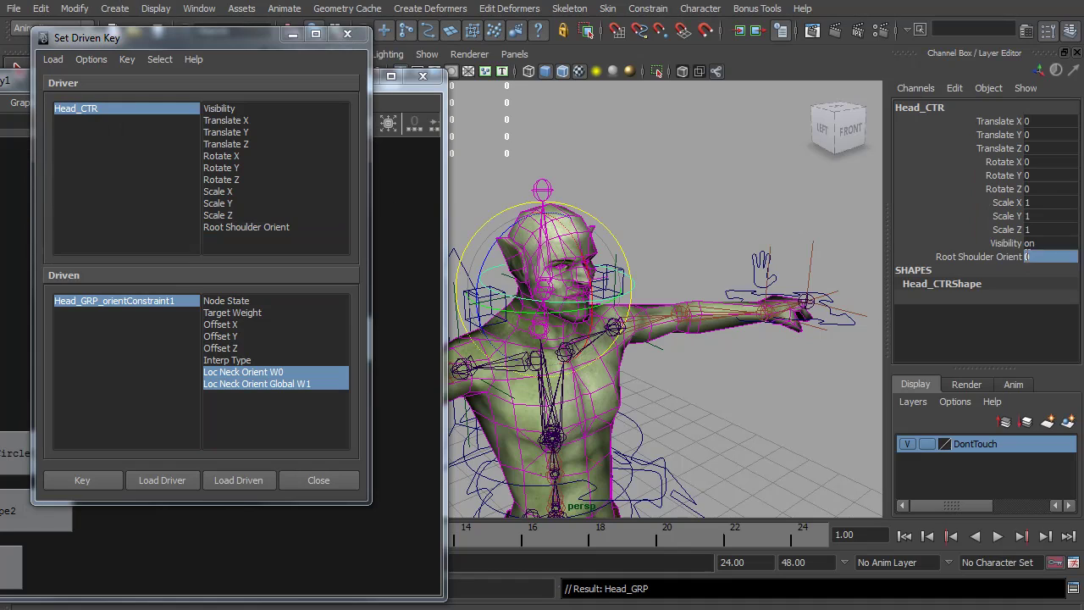
{"action": "left_click", "coordinate": [946, 256]}
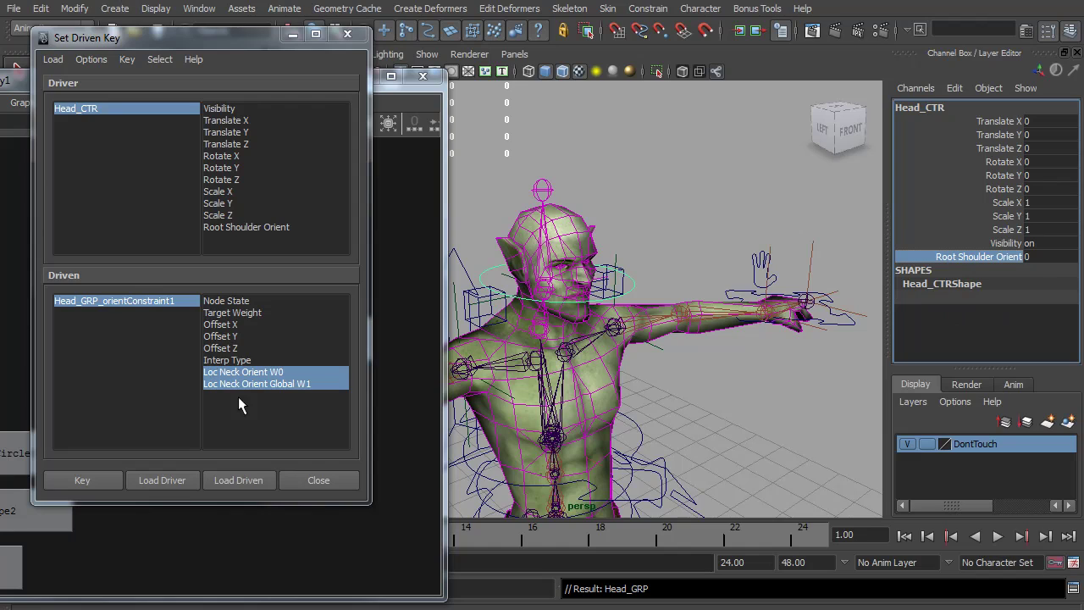
{"action": "left_click", "coordinate": [144, 306]}
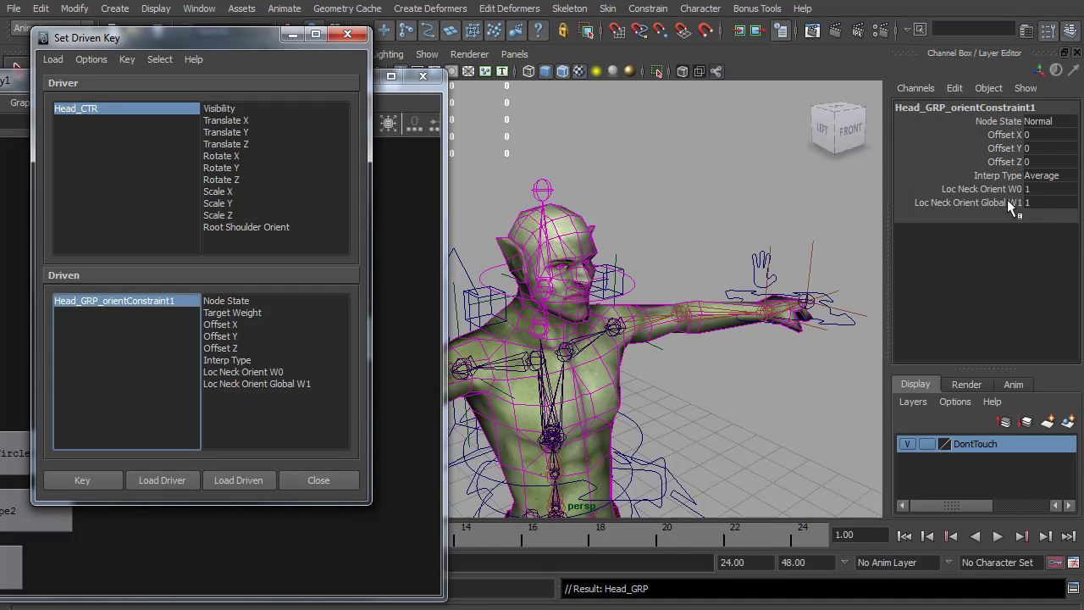
{"action": "left_click", "coordinate": [1051, 188]}
{"action": "type", "text": "0"}
{"action": "key", "text": "Return"}
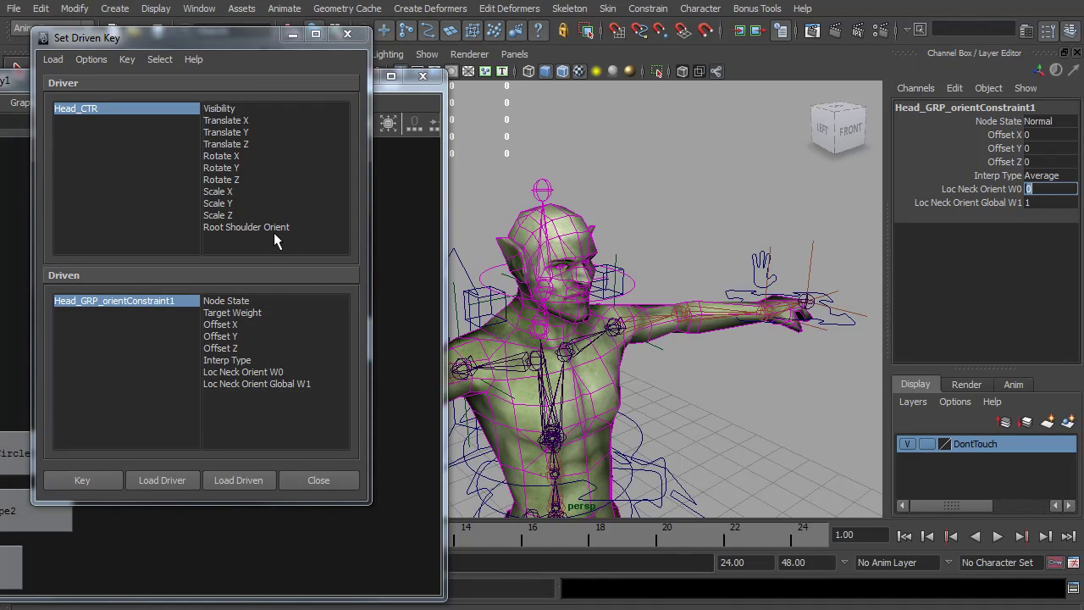
{"action": "left_click", "coordinate": [246, 227]}
{"action": "left_click_drag", "start_coordinate": [268, 370], "coordinate": [268, 383]}
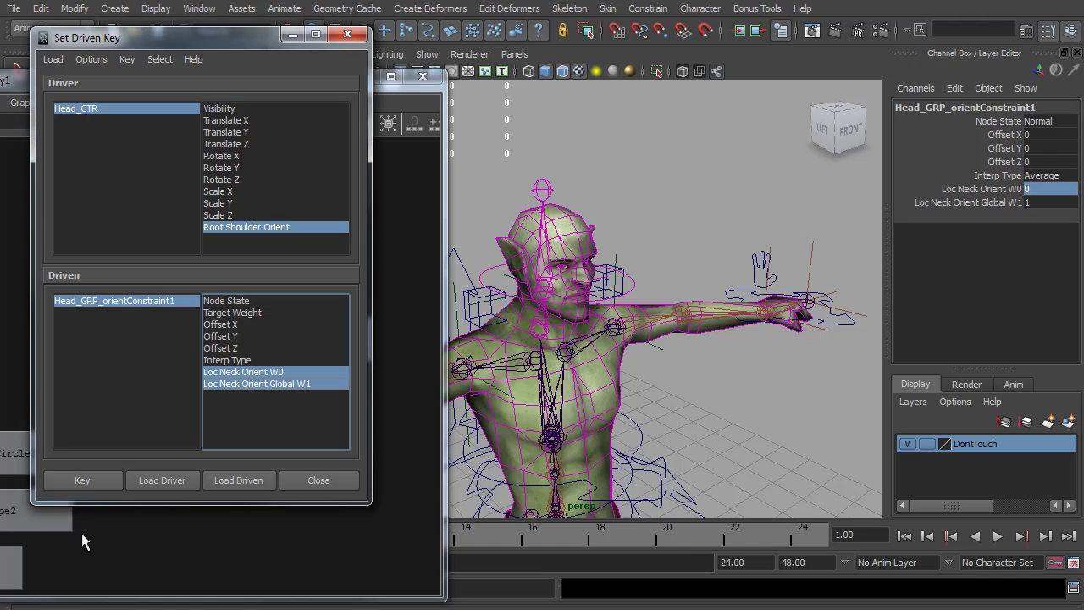
{"action": "left_click", "coordinate": [83, 480]}
Raise Root Shoulder Orient to its maximum, set Loc Neck Orient W0 to 1 and Global W1 to 0, and key this second driven state
{"action": "left_click", "coordinate": [85, 108]}
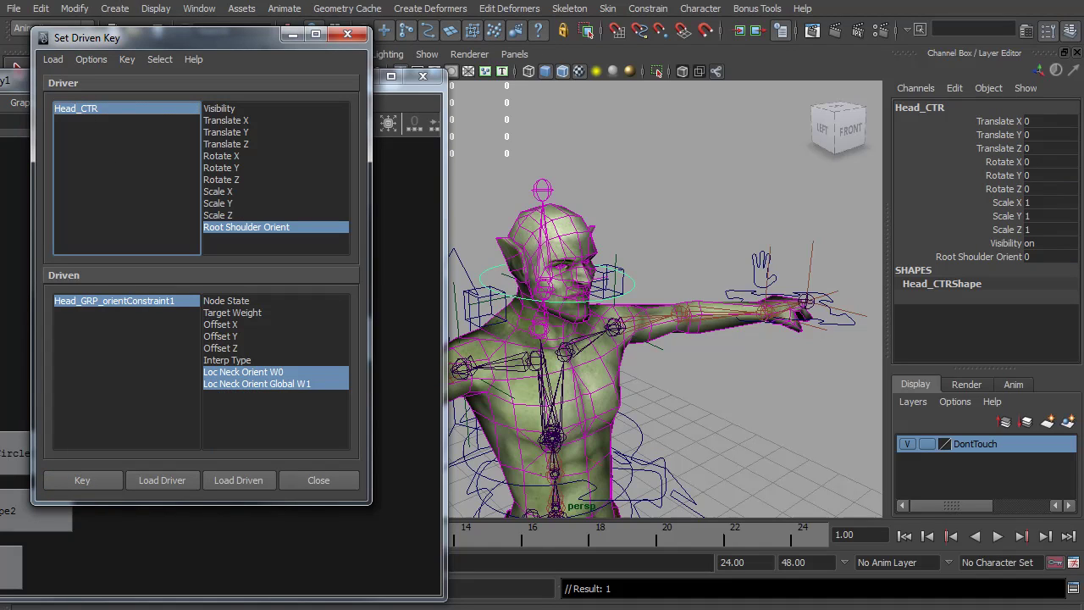
{"action": "left_click", "coordinate": [987, 256]}
{"action": "middle_click_drag", "start_coordinate": [701, 290], "coordinate": [709, 289]}
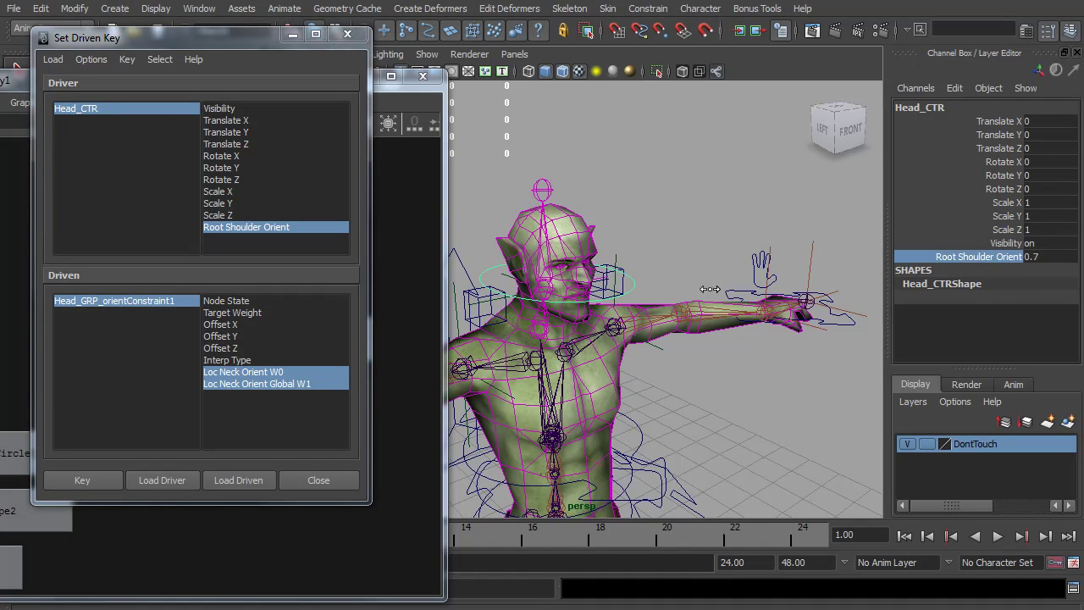
{"action": "left_click", "coordinate": [100, 301]}
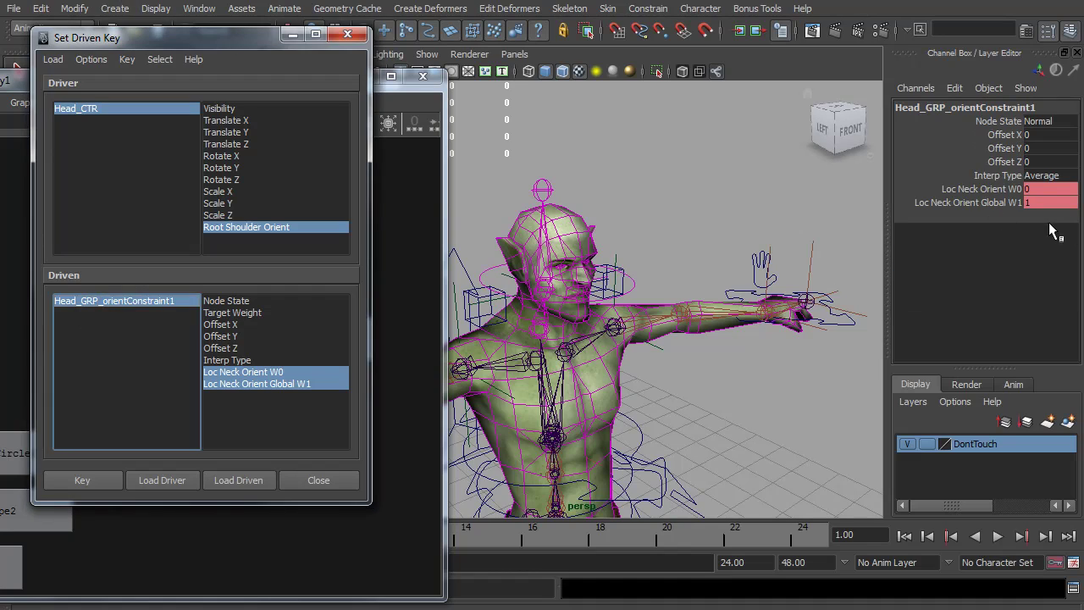
{"action": "left_click", "coordinate": [1044, 189]}
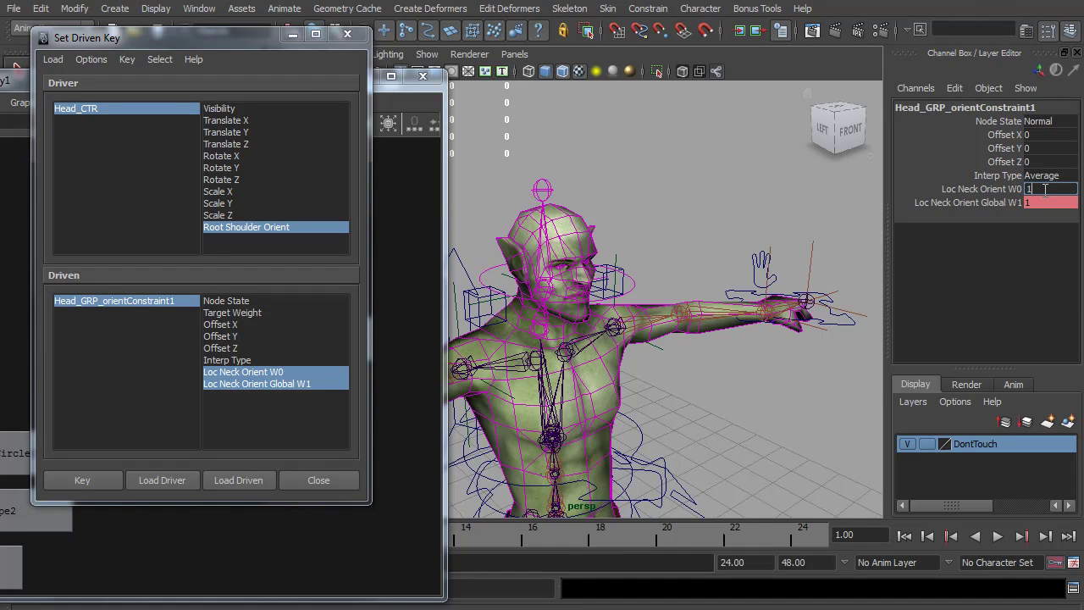
{"action": "key", "text": "Tab"}
{"action": "type", "text": "0"}
{"action": "key", "text": "Tab"}
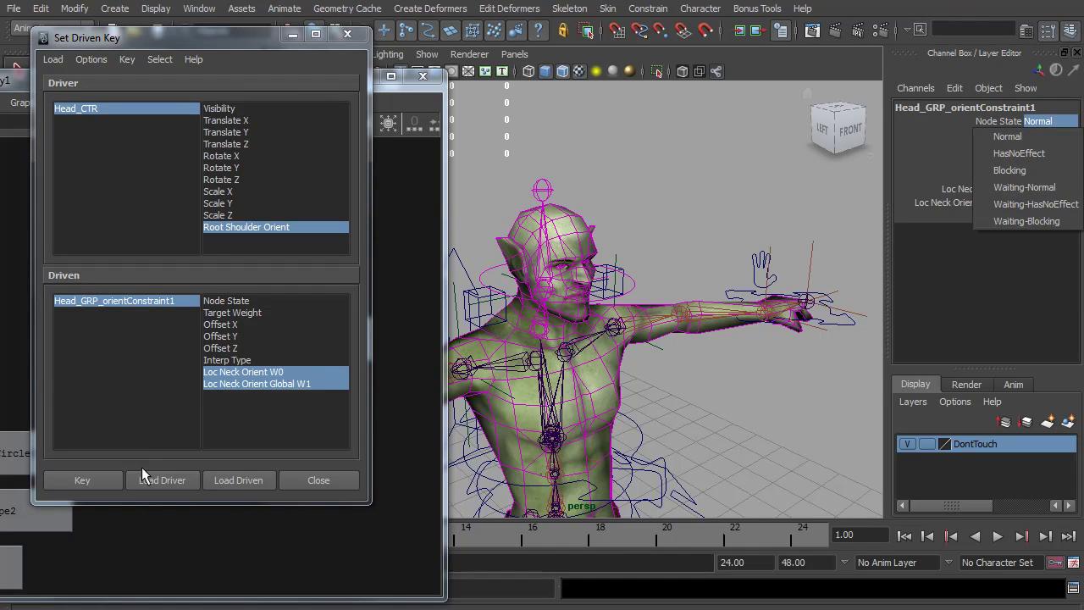
{"action": "left_click", "coordinate": [96, 479]}
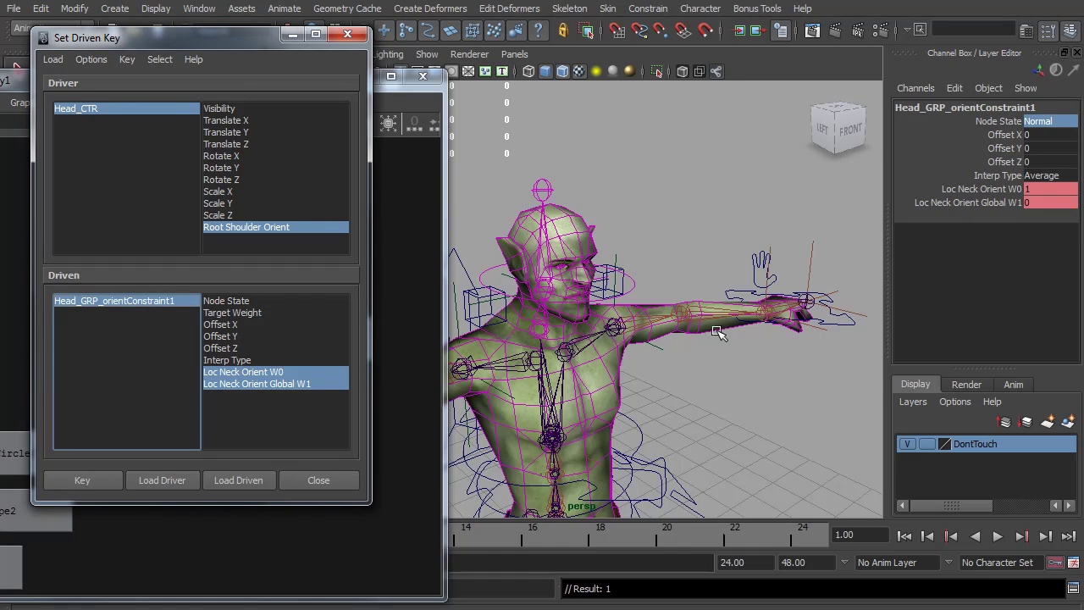
Test the head's shoulder-following orientation by rotating Shoulder_CTR, and undo the rotation
{"action": "left_click", "coordinate": [641, 440]}
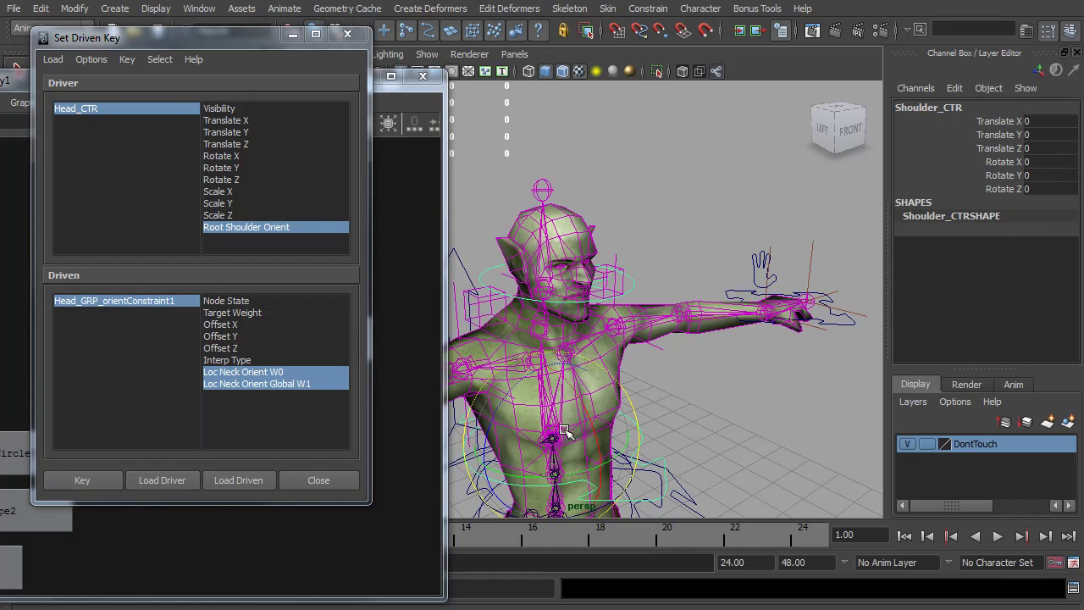
{"action": "left_click_drag", "start_coordinate": [571, 418], "coordinate": [549, 412]}
{"action": "key", "text": "ctrl+z"}
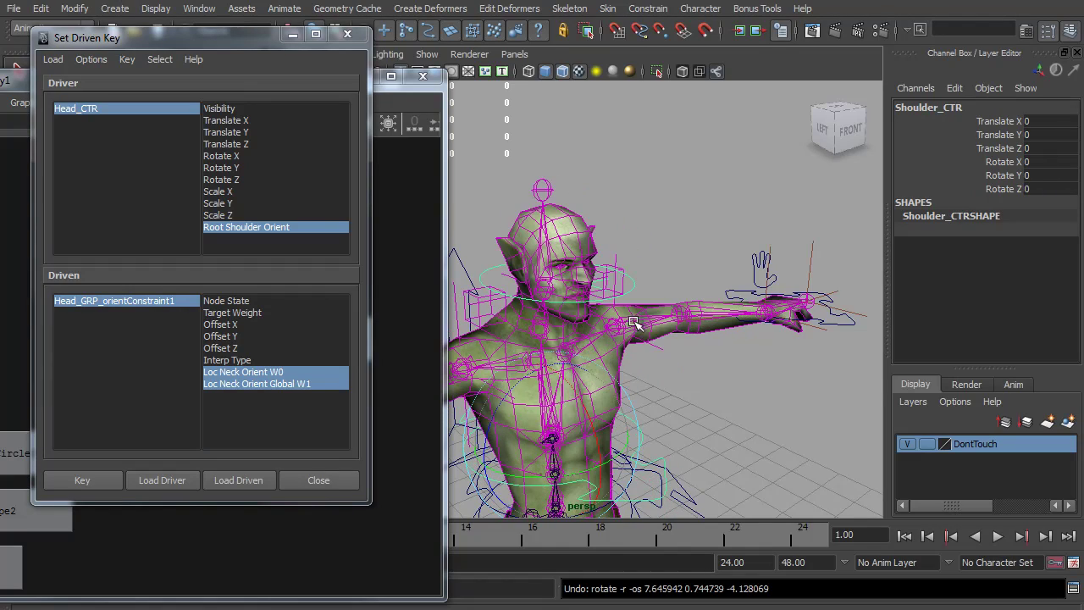
Set Head_CTR's Root Shoulder Orient to 0, test the global head orientation by rotating Shoulder_CTR, and undo that rotation
{"action": "left_click", "coordinate": [632, 286]}
{"action": "left_click", "coordinate": [986, 257]}
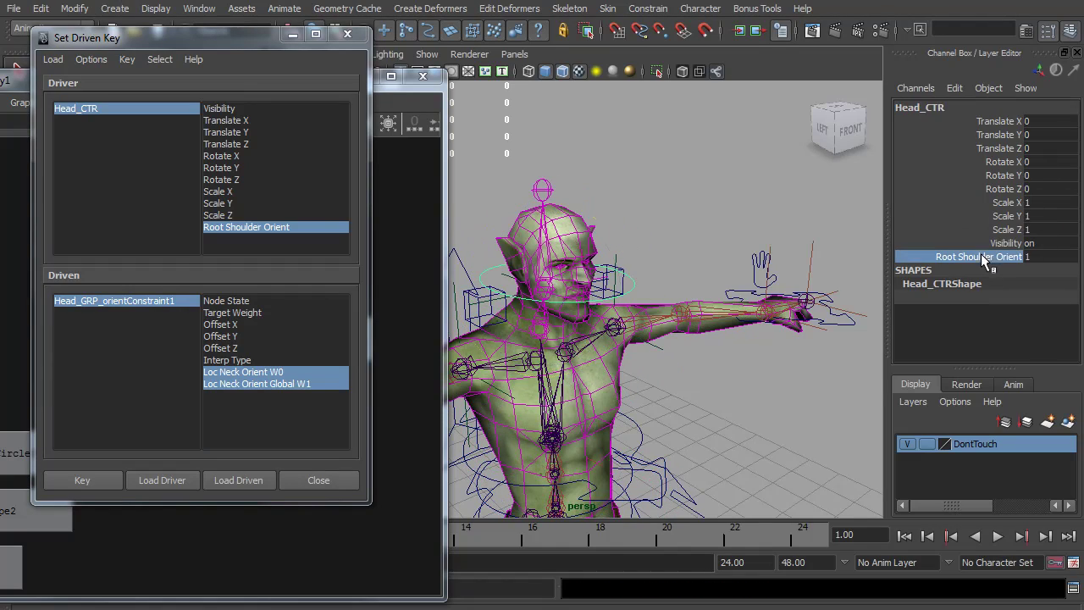
{"action": "left_click", "coordinate": [637, 434]}
{"action": "left_click_drag", "start_coordinate": [550, 408], "coordinate": [573, 410]}
{"action": "key", "text": "ctrl+z"}
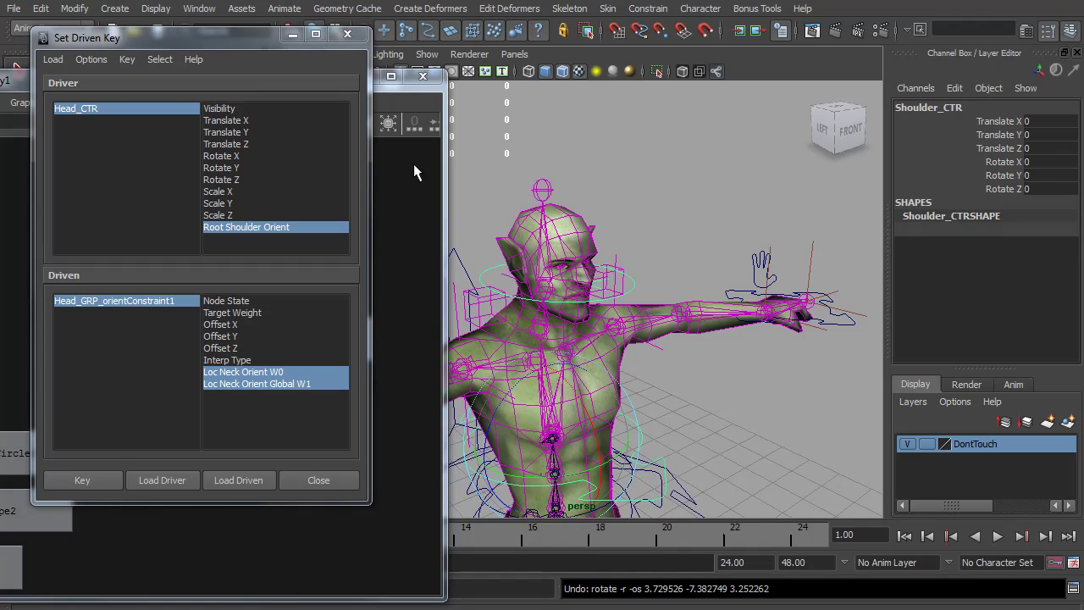
Close the Set Driven Key and graph windows, switch to the Select Tool, and save the scene
{"action": "left_click", "coordinate": [347, 34]}
{"action": "left_click", "coordinate": [423, 76]}
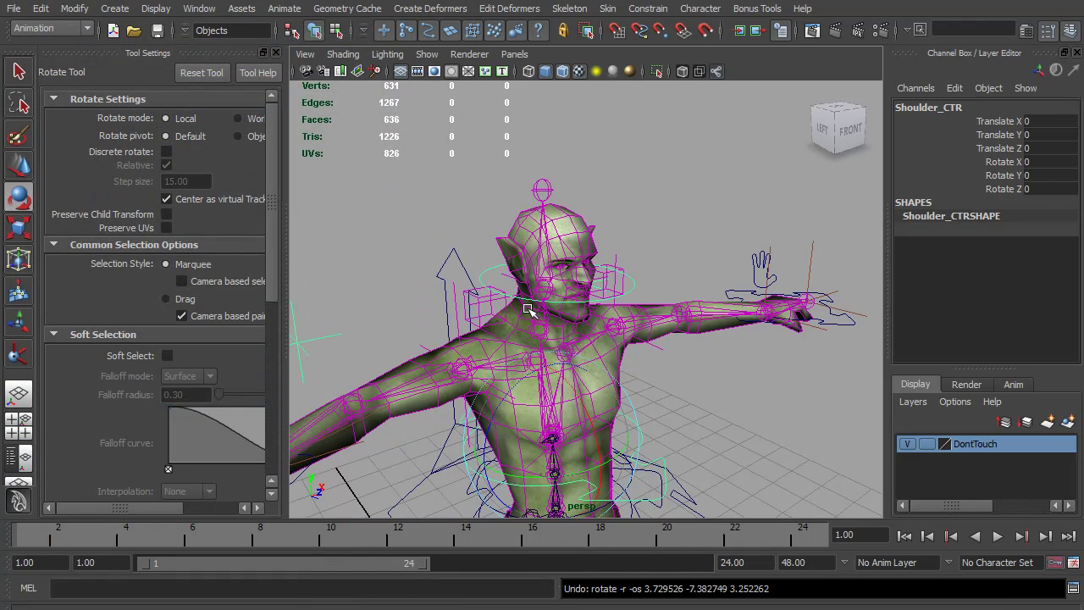
{"action": "key", "text": "q"}
{"action": "key", "text": "ctrl+s"}
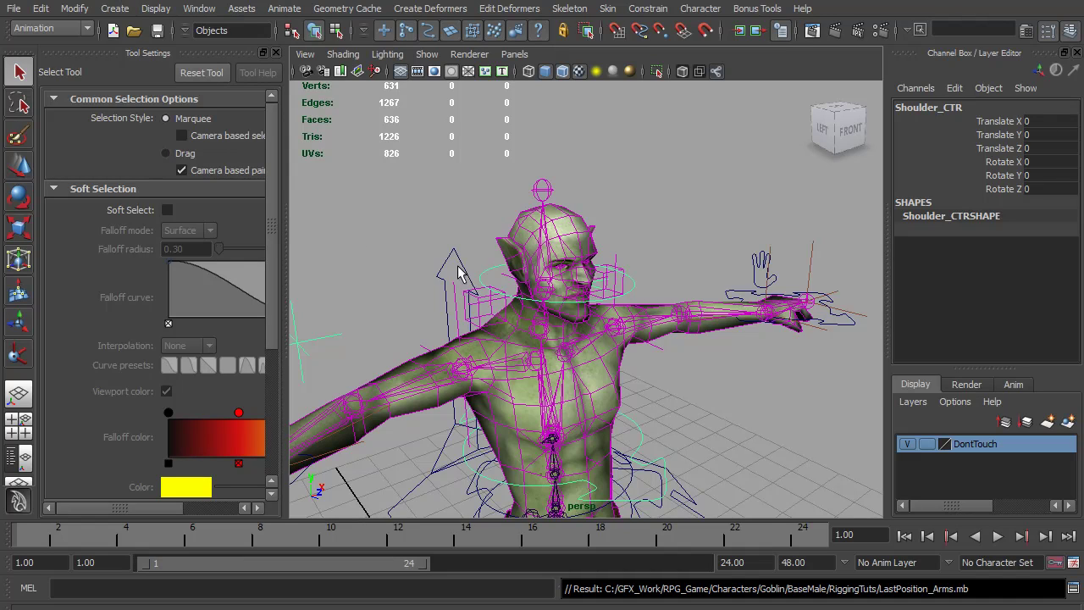
Import the Cube_Curve.mb control shape from the RiggingTuts folder into the scene
{"action": "left_click", "coordinate": [14, 9]}
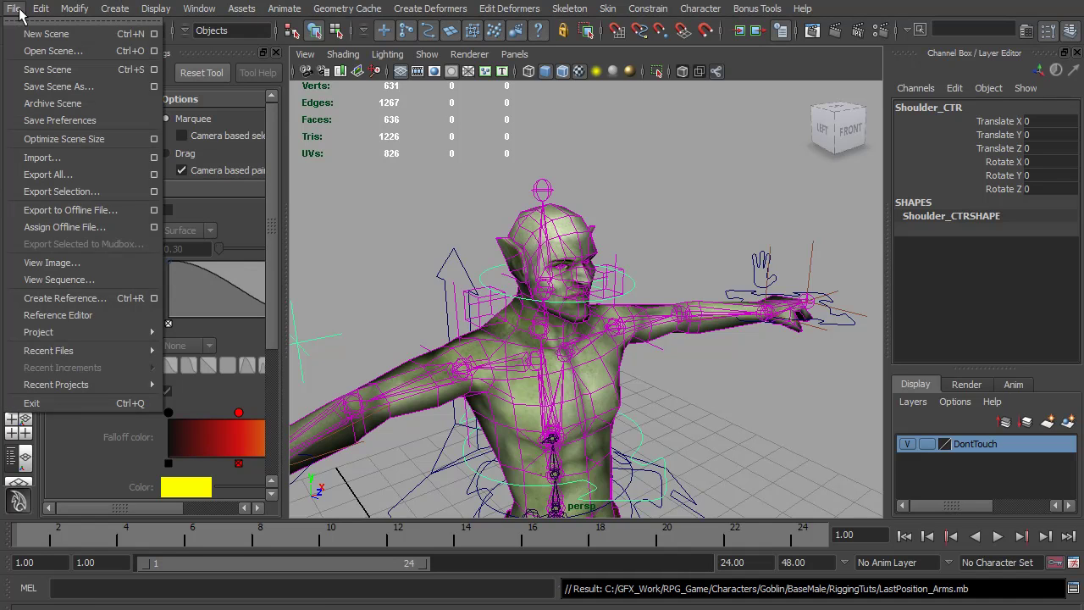
{"action": "left_click", "coordinate": [49, 158]}
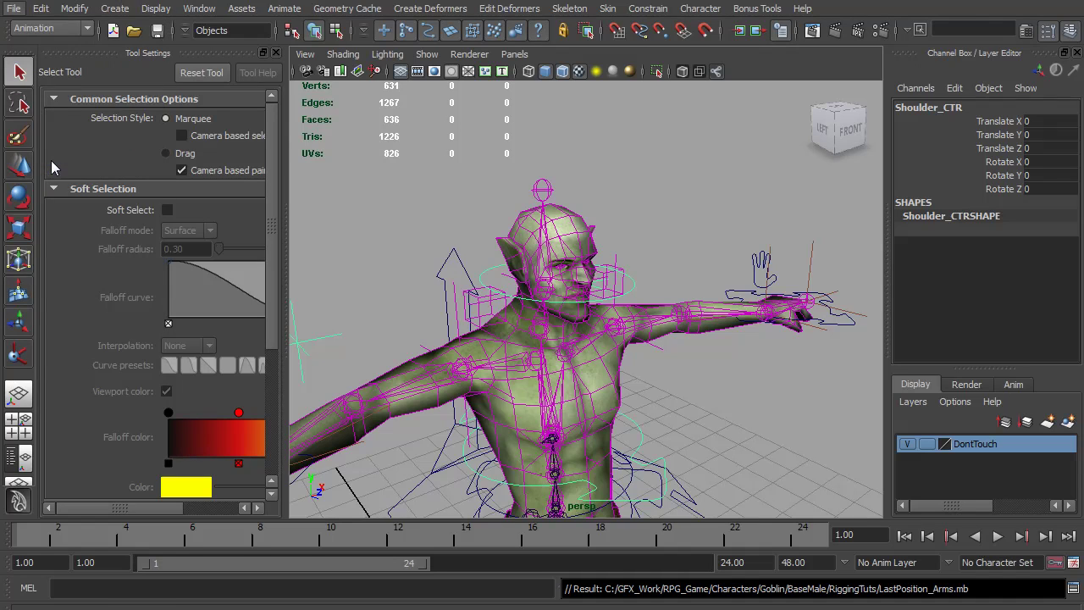
{"action": "left_click", "coordinate": [231, 264]}
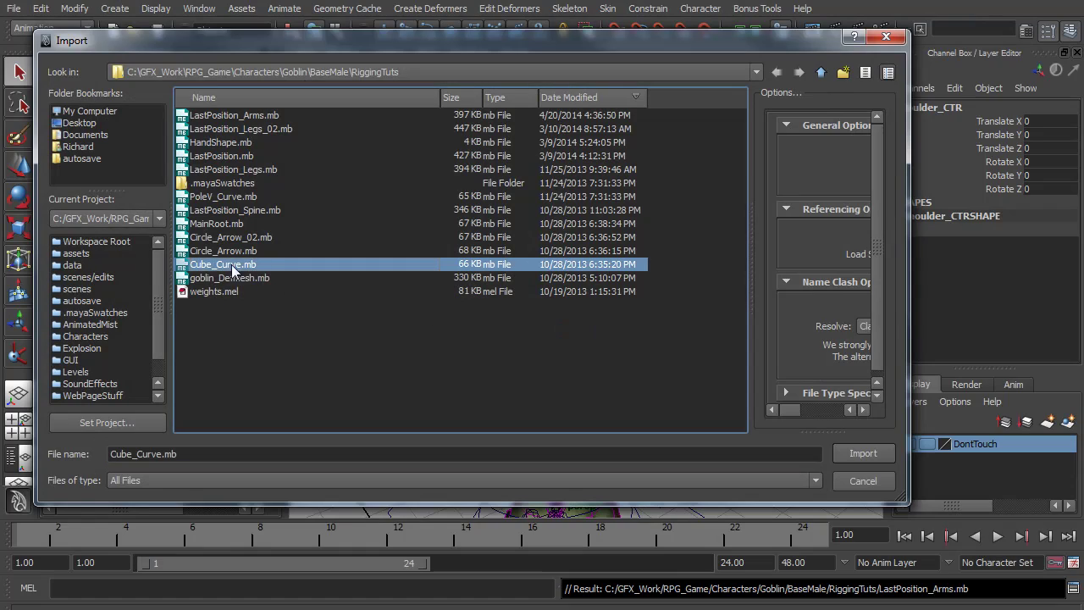
{"action": "left_click", "coordinate": [877, 452]}
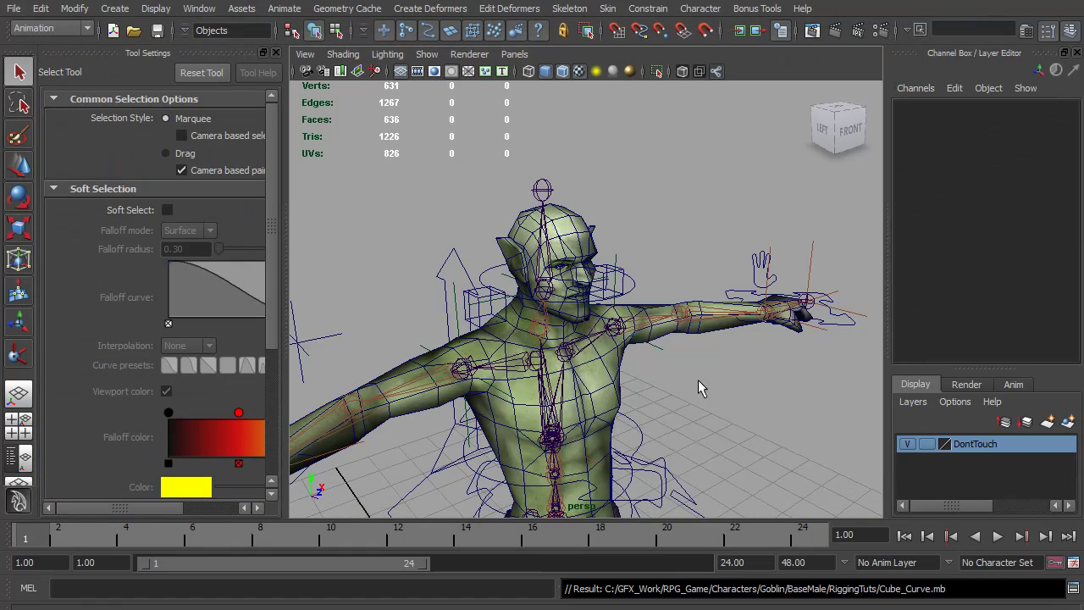
Rename the imported cube curve at the character's feet to Master_Cube
{"action": "middle_click_drag", "start_coordinate": [642, 440], "coordinate": [734, 313], "text": "alt"}
{"action": "right_click_drag", "start_coordinate": [733, 312], "coordinate": [624, 347], "text": "alt"}
{"action": "left_click_drag", "start_coordinate": [625, 346], "coordinate": [584, 344], "text": "alt"}
{"action": "middle_click_drag", "start_coordinate": [584, 344], "coordinate": [511, 301], "text": "alt"}
{"action": "scroll", "coordinate": [512, 307], "scroll_direction": "up", "scroll_amount": 1}
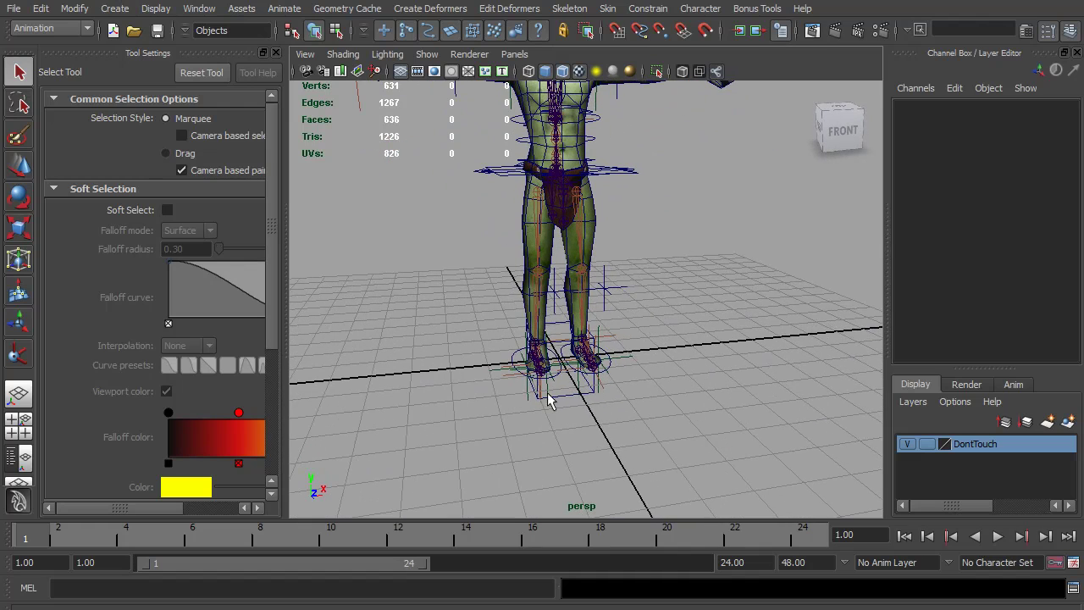
{"action": "left_click", "coordinate": [567, 424]}
{"action": "left_click", "coordinate": [938, 108]}
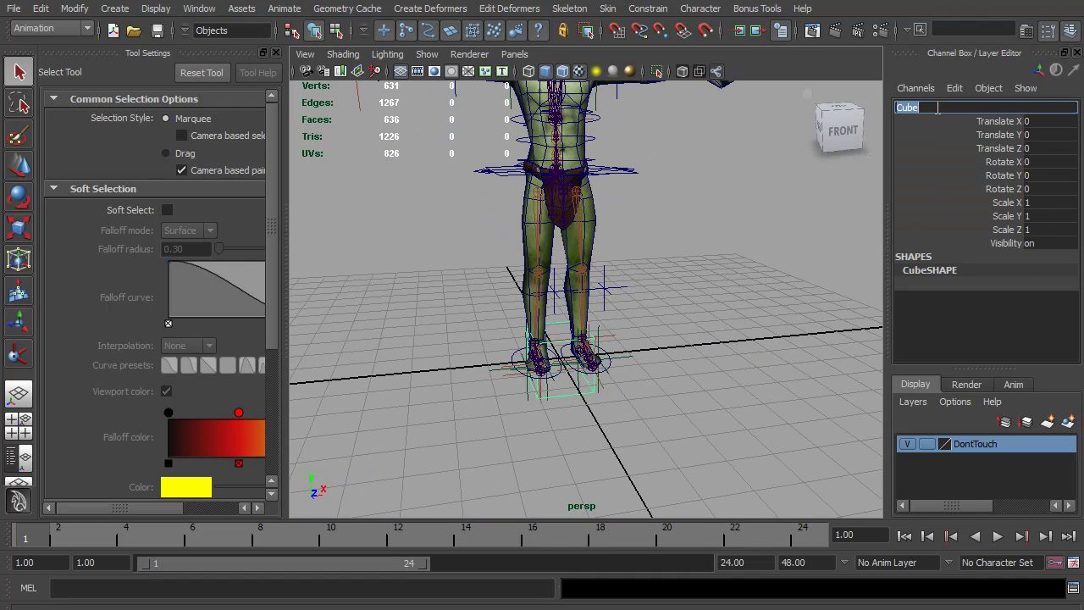
{"action": "type", "text": "Master_Cube"}
{"action": "key", "text": "Return"}
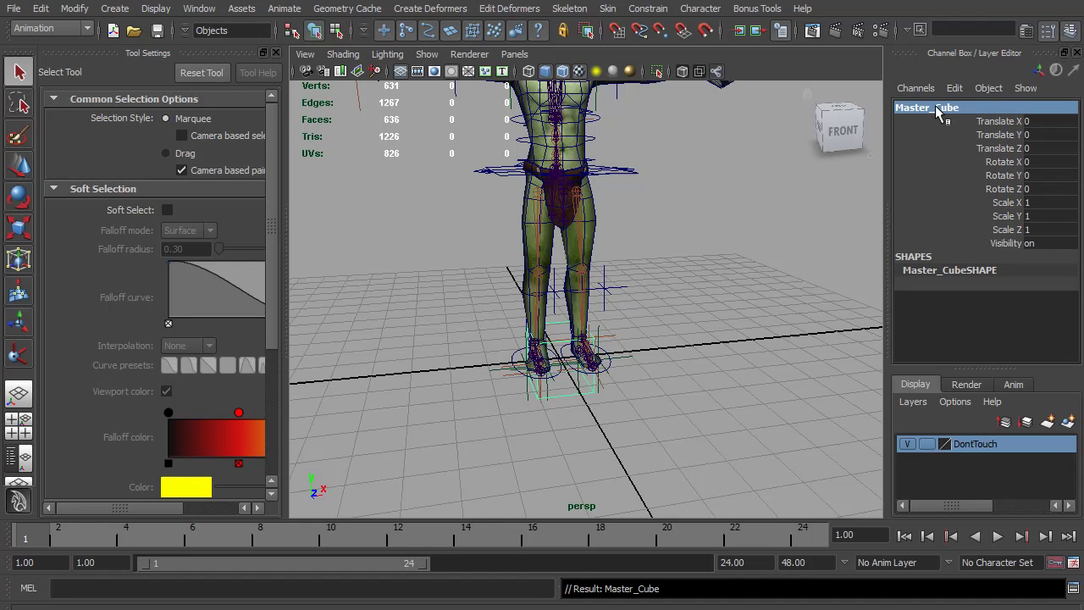
Scale all of Master_Cube's control vertices into a wide, flat box surrounding the feet, and return to object mode with nothing selected
{"action": "left_click_drag", "start_coordinate": [619, 301], "coordinate": [520, 356], "text": "alt"}
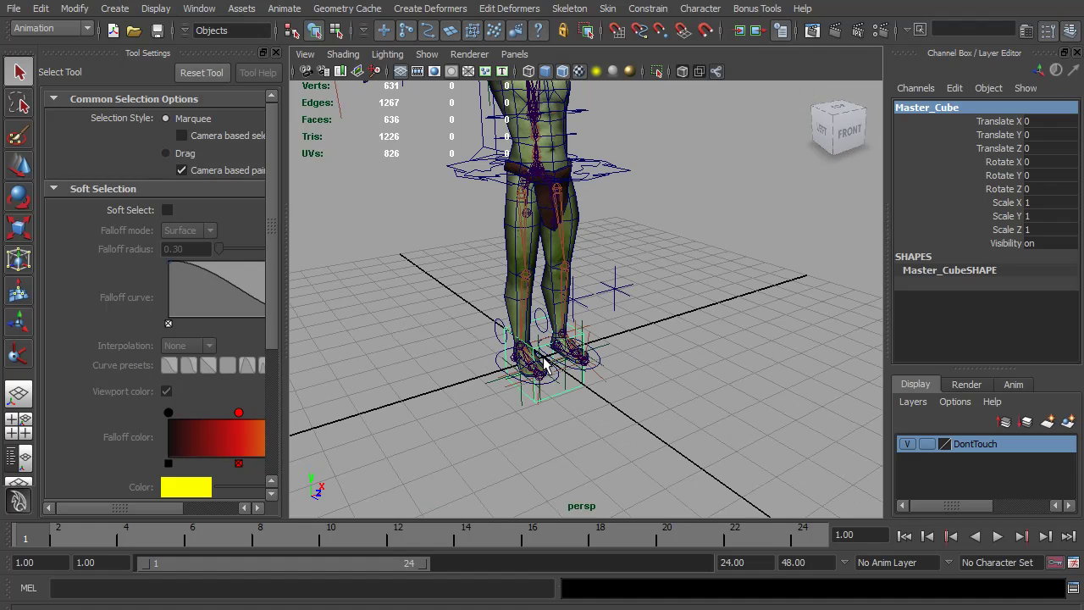
{"action": "key", "text": "F8"}
{"action": "left_click_drag", "start_coordinate": [416, 266], "coordinate": [569, 347]}
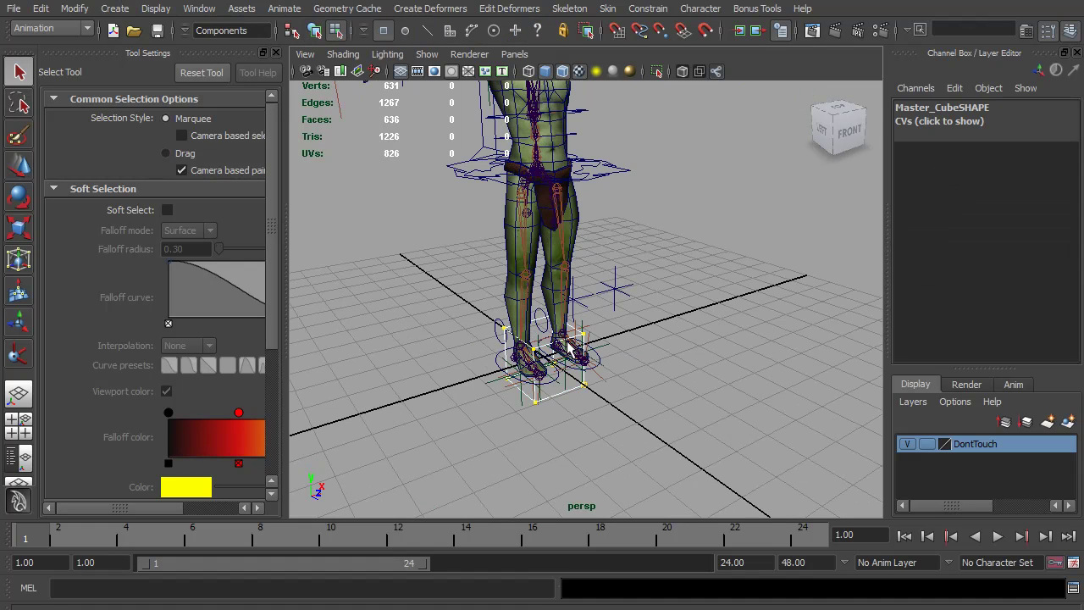
{"action": "key", "text": "r"}
{"action": "left_click_drag", "start_coordinate": [550, 419], "coordinate": [591, 595]}
{"action": "middle_click_drag", "start_coordinate": [544, 200], "coordinate": [551, 231], "text": "alt"}
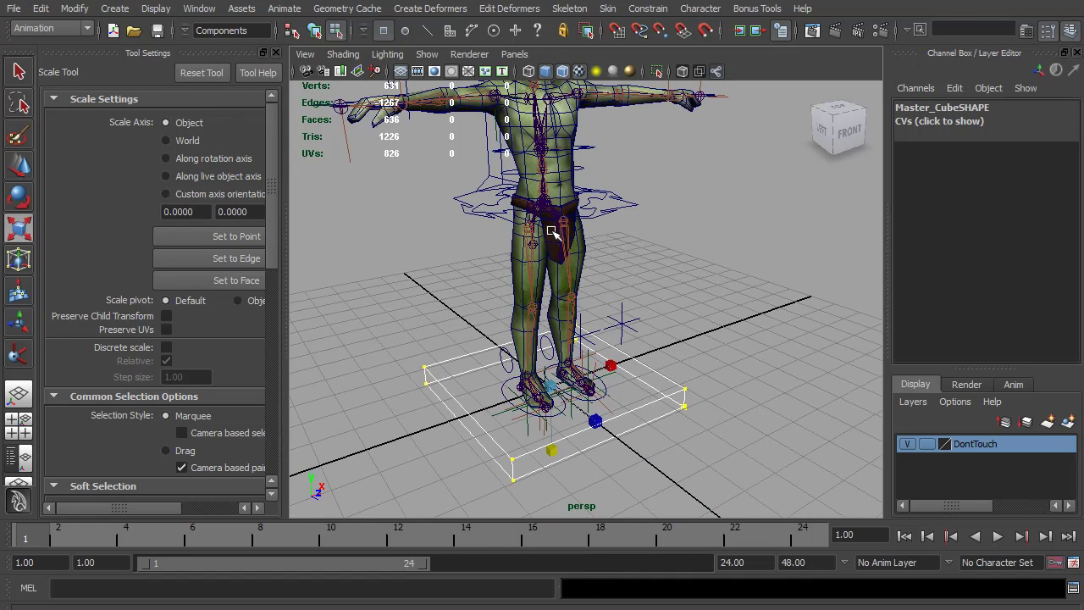
{"action": "key", "text": "F8"}
{"action": "left_click", "coordinate": [700, 255]}
{"action": "left_click_drag", "start_coordinate": [706, 269], "coordinate": [643, 224], "text": "alt"}
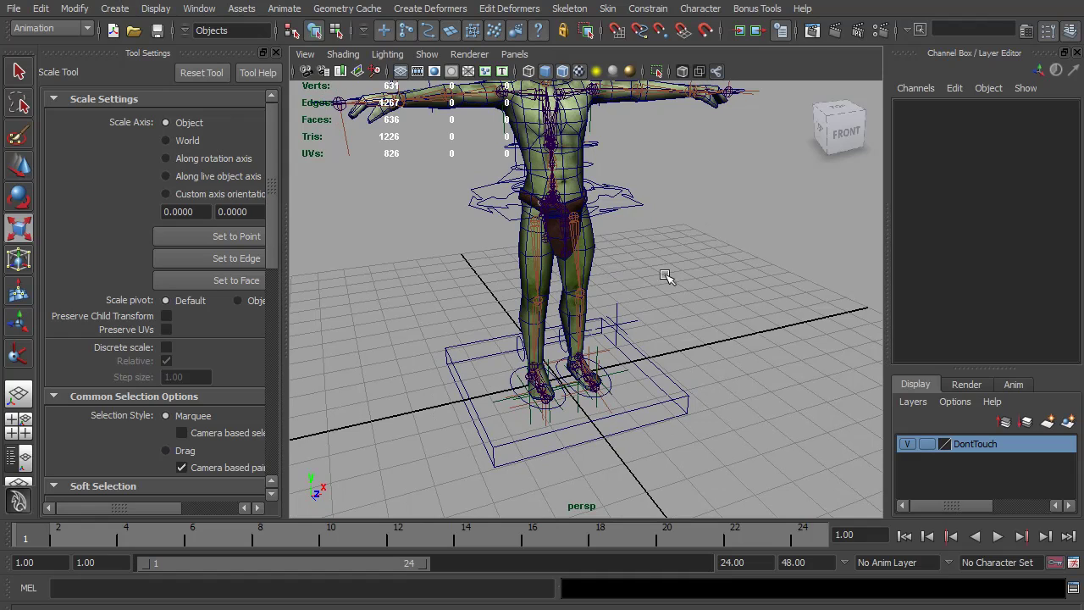
Parent the MainRoot control under Master_Cube
{"action": "left_click", "coordinate": [641, 206]}
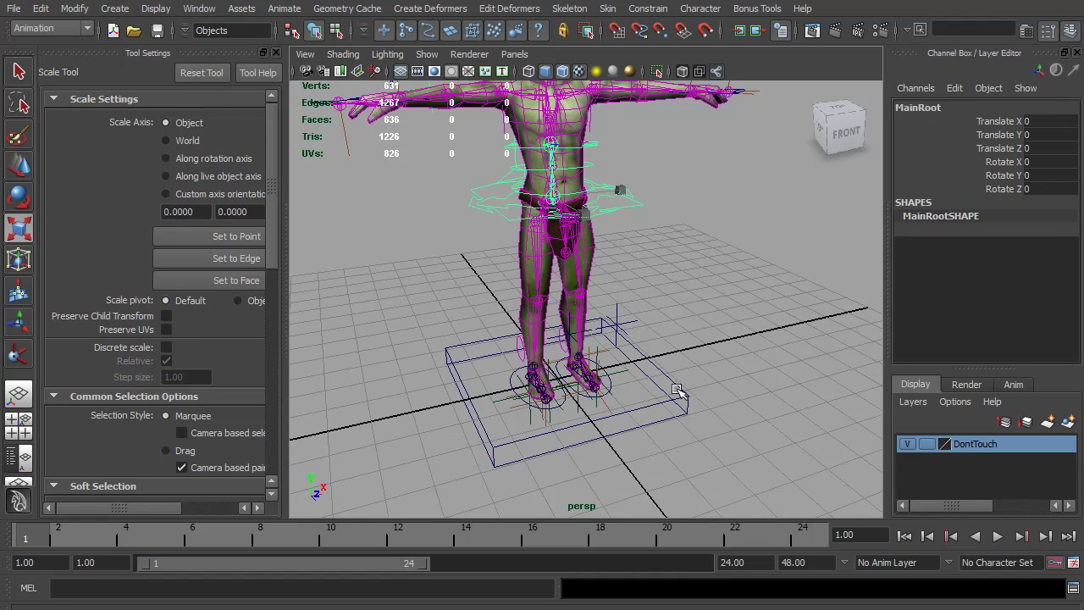
{"action": "left_click", "coordinate": [691, 414]}
{"action": "key", "text": "Down"}
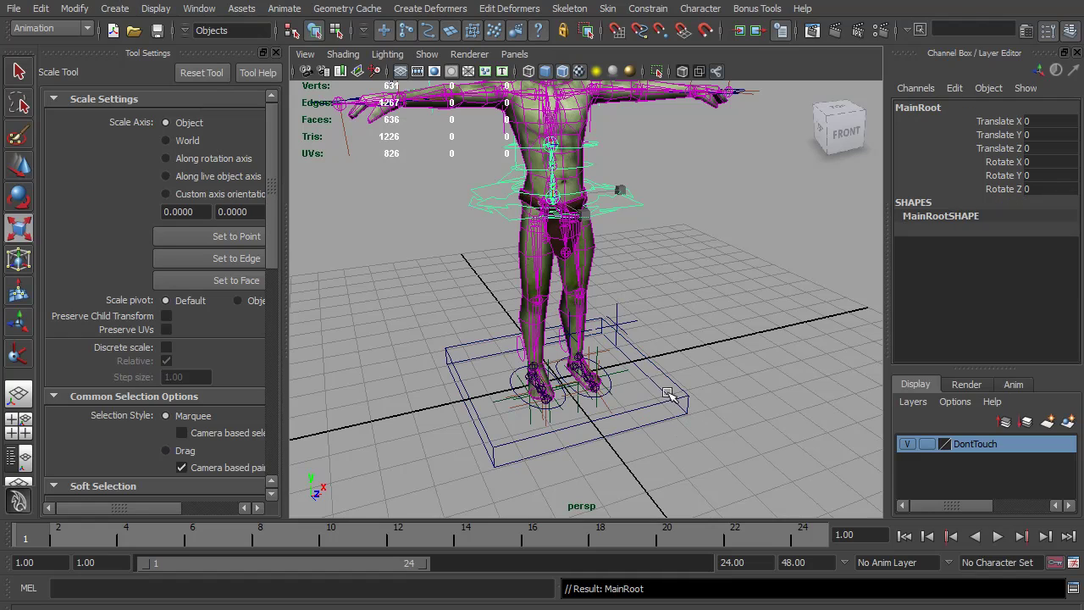
Parent the foot controls IK_Foot_CTR_LE and IK_Foot_CTR_RI under Master_Cube
{"action": "left_click", "coordinate": [610, 384]}
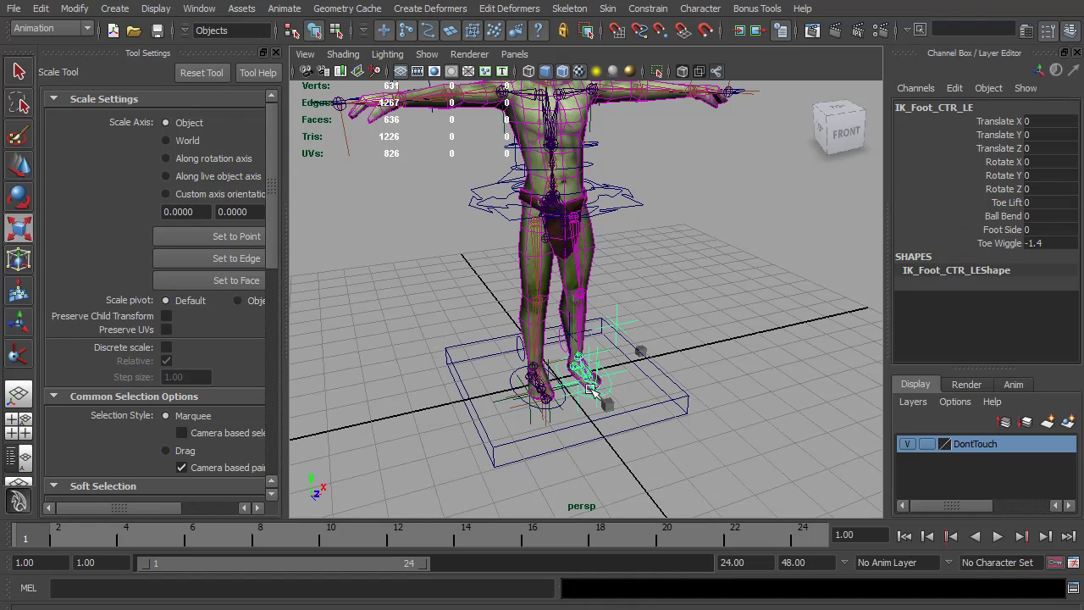
{"action": "left_click", "coordinate": [511, 378]}
{"action": "left_click", "coordinate": [698, 415]}
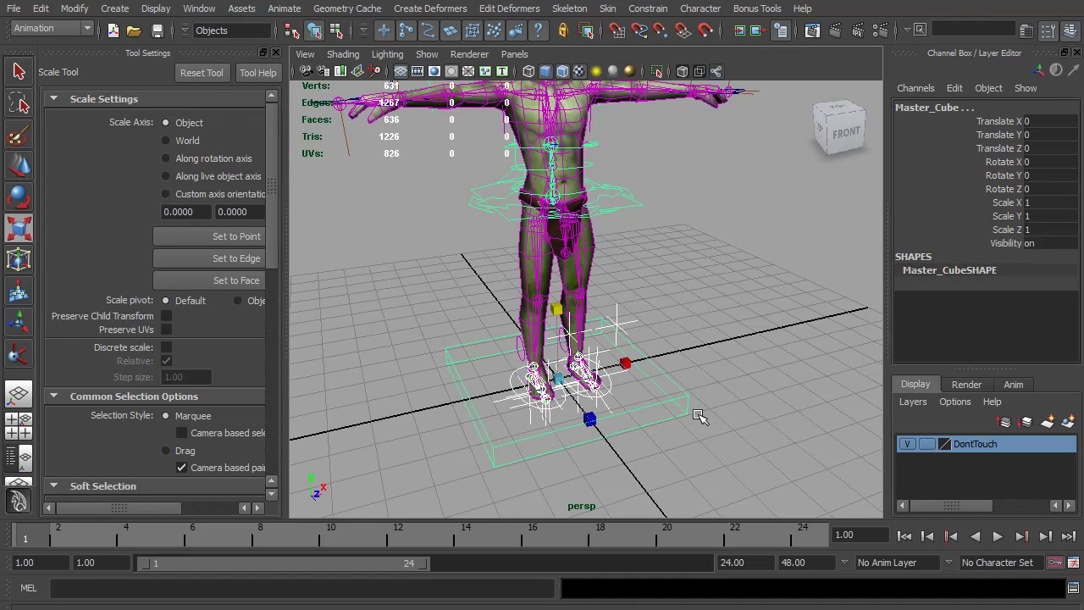
{"action": "key", "text": "p"}
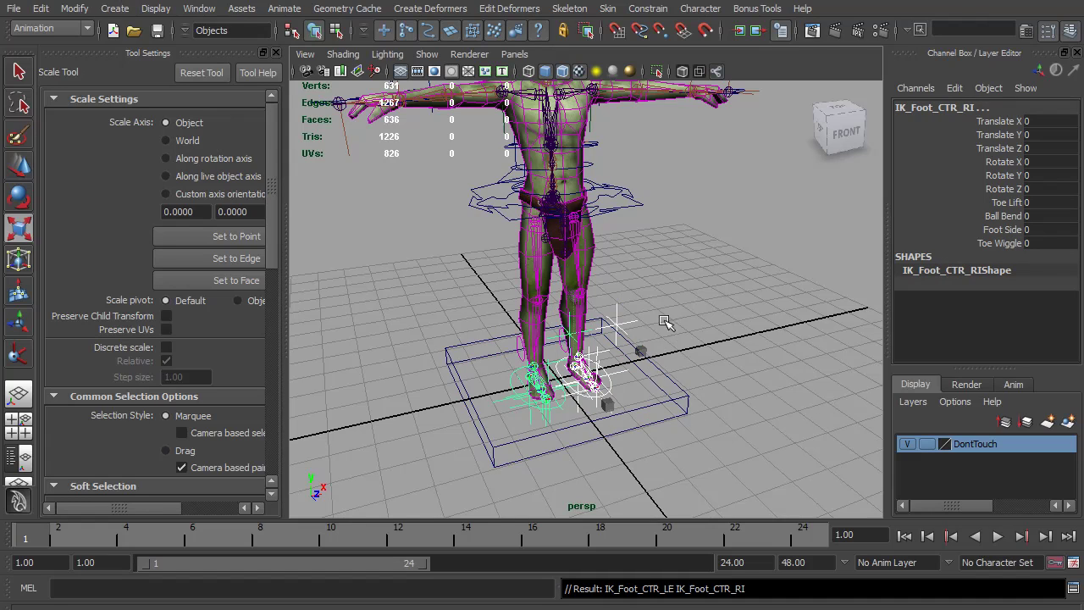
Parent the left and right hand controls under Master_Cube
{"action": "left_click_drag", "start_coordinate": [667, 324], "coordinate": [724, 294], "text": "alt"}
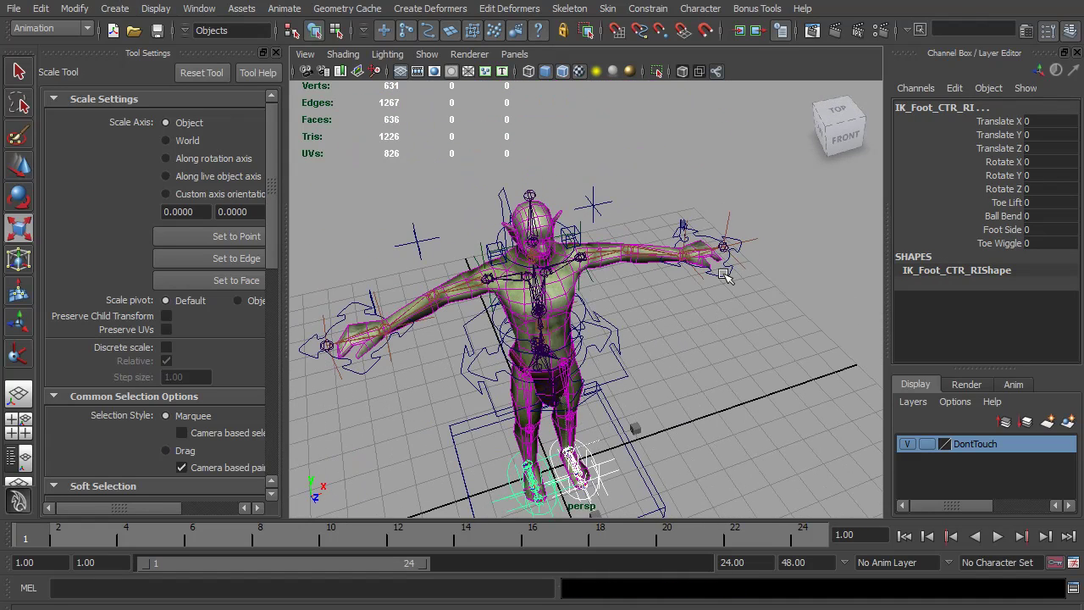
{"action": "left_click", "coordinate": [725, 273]}
{"action": "left_click", "coordinate": [372, 375], "text": "shift"}
{"action": "middle_click_drag", "start_coordinate": [559, 396], "coordinate": [576, 254], "text": "alt"}
{"action": "left_click_drag", "start_coordinate": [648, 377], "coordinate": [681, 419]}
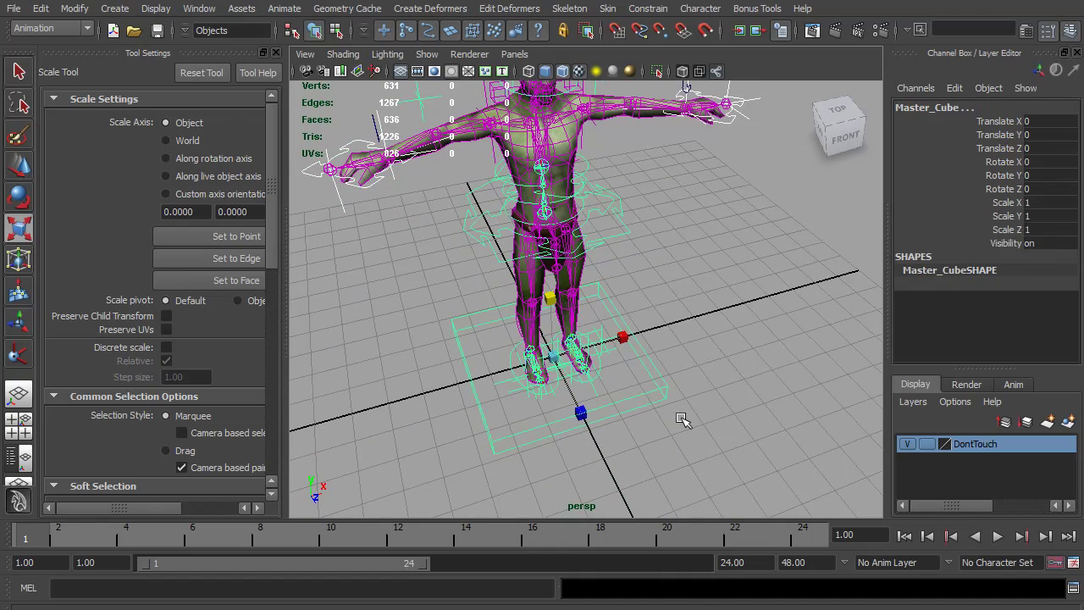
{"action": "key", "text": "ctrl+z"}
Test-move Master_Cube about 0.98 along X to check whether the whole rig follows, and undo the move
{"action": "left_click", "coordinate": [651, 382]}
{"action": "right_click_drag", "start_coordinate": [683, 398], "coordinate": [627, 383], "text": "alt"}
{"action": "left_click_drag", "start_coordinate": [626, 383], "coordinate": [616, 365], "text": "alt"}
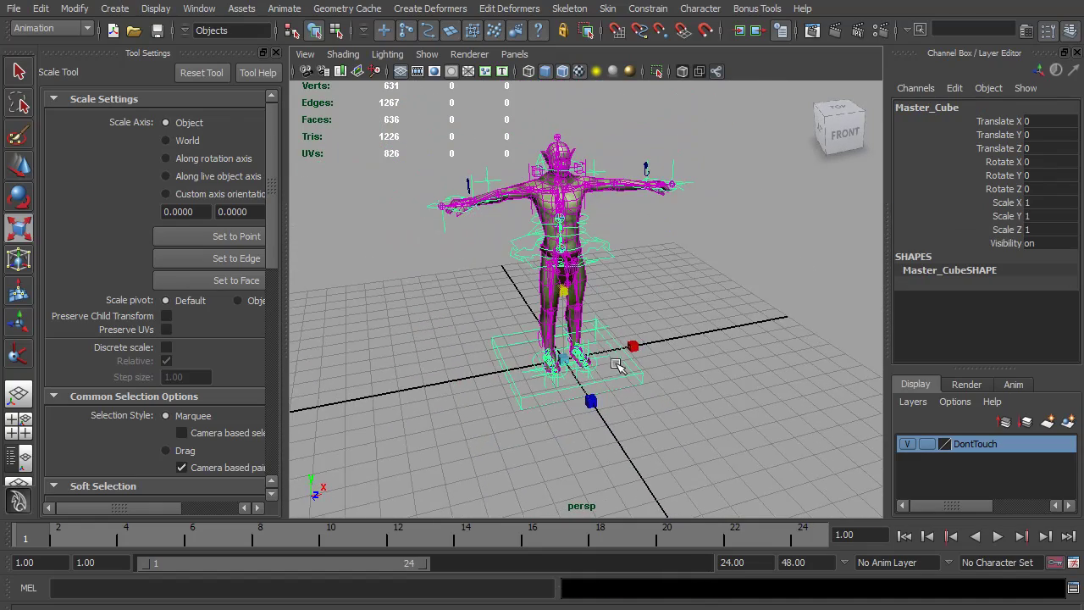
{"action": "key", "text": "w"}
{"action": "mouse_move", "coordinate": [564, 396]}
{"action": "left_mouse_down"}
{"action": "mouse_move", "coordinate": [551, 398]}
{"action": "mouse_move", "coordinate": [579, 401]}
{"action": "mouse_move", "coordinate": [574, 380]}
{"action": "mouse_move", "coordinate": [555, 378]}
{"action": "left_mouse_up"}
{"action": "key", "text": "ctrl+z"}
{"action": "middle_click_drag", "start_coordinate": [501, 327], "coordinate": [608, 322], "text": "alt"}
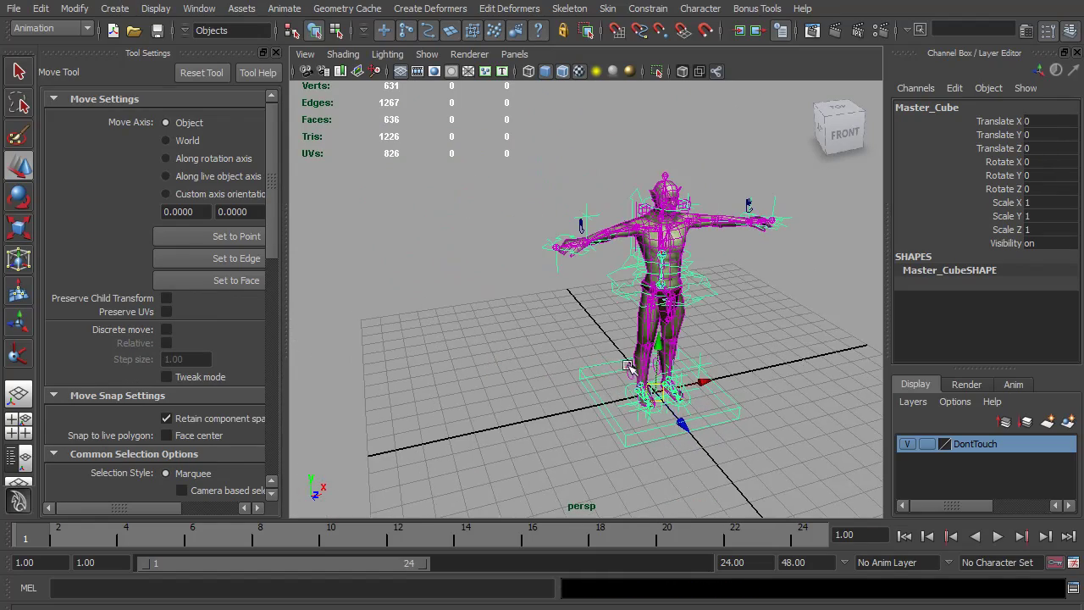
{"action": "key", "text": "f"}
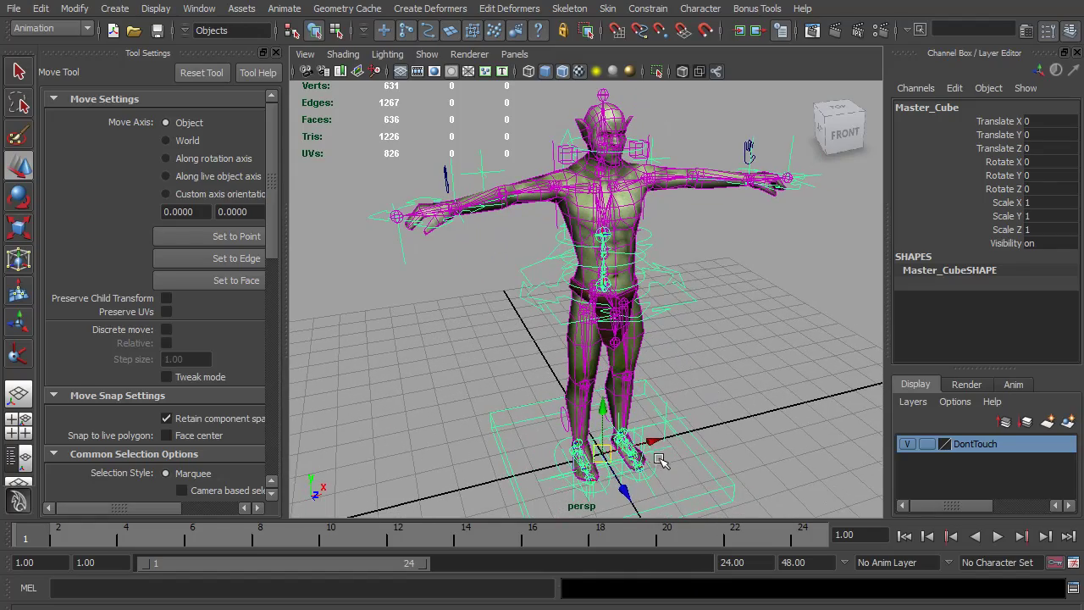
{"action": "left_click_drag", "start_coordinate": [653, 440], "coordinate": [686, 465]}
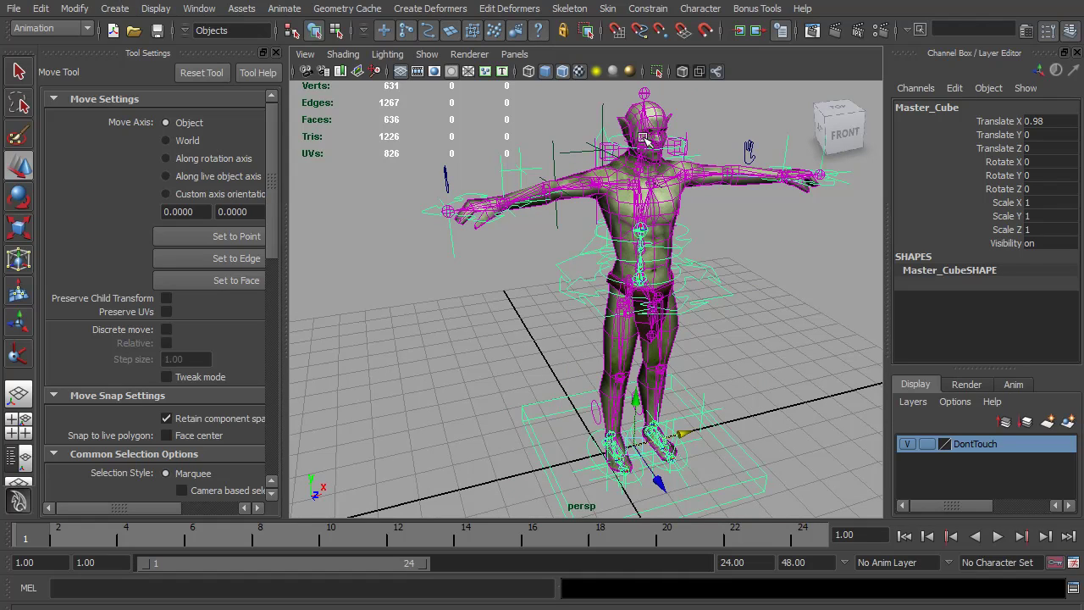
{"action": "key", "text": "ctrl+z"}
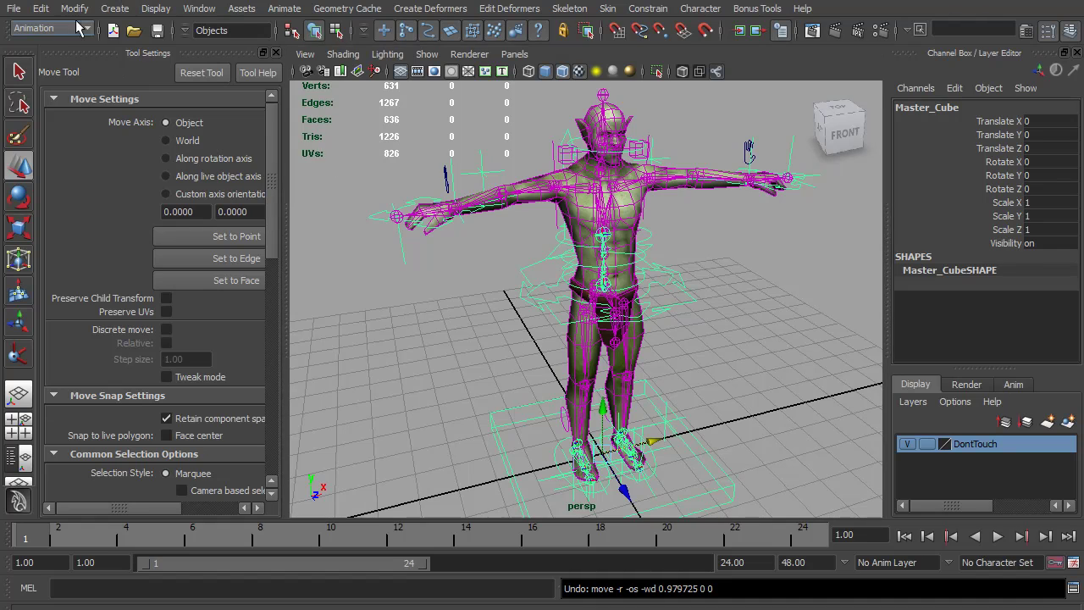
Open the Hypergraph hierarchy and parent loc_ArmOrient_Global_LE, loc_ArmOrient_Global_RI and Loc_Neck_Orient_Global under Master_Cube
{"action": "left_click", "coordinate": [208, 10]}
{"action": "left_click", "coordinate": [246, 154]}
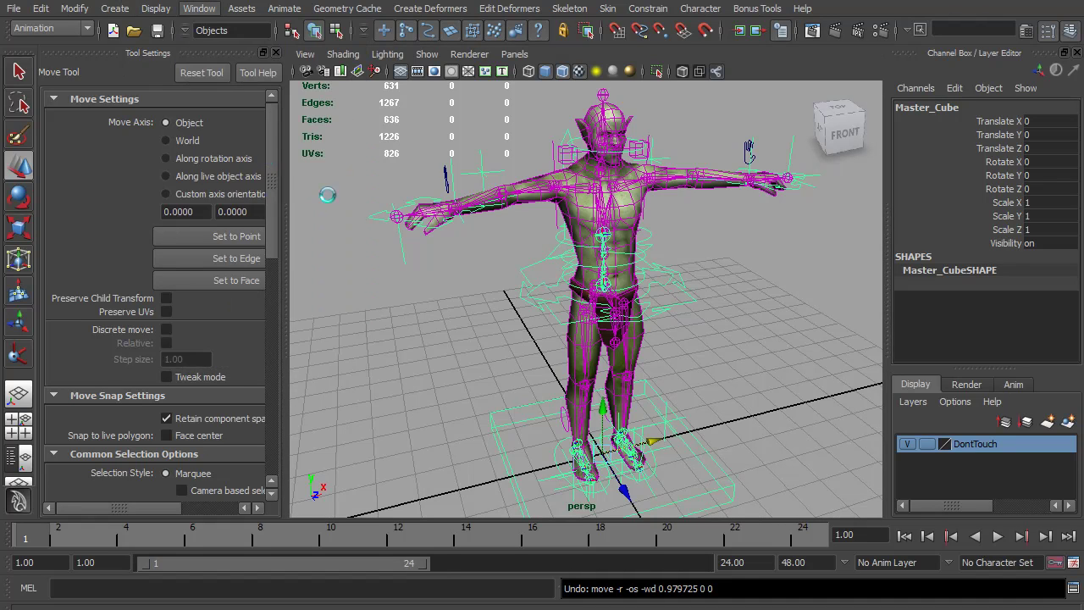
{"action": "middle_click_drag", "start_coordinate": [334, 261], "coordinate": [288, 254], "text": "alt"}
{"action": "right_click_drag", "start_coordinate": [288, 254], "coordinate": [203, 239], "text": "alt"}
{"action": "middle_click_drag", "start_coordinate": [203, 239], "coordinate": [246, 206], "text": "alt"}
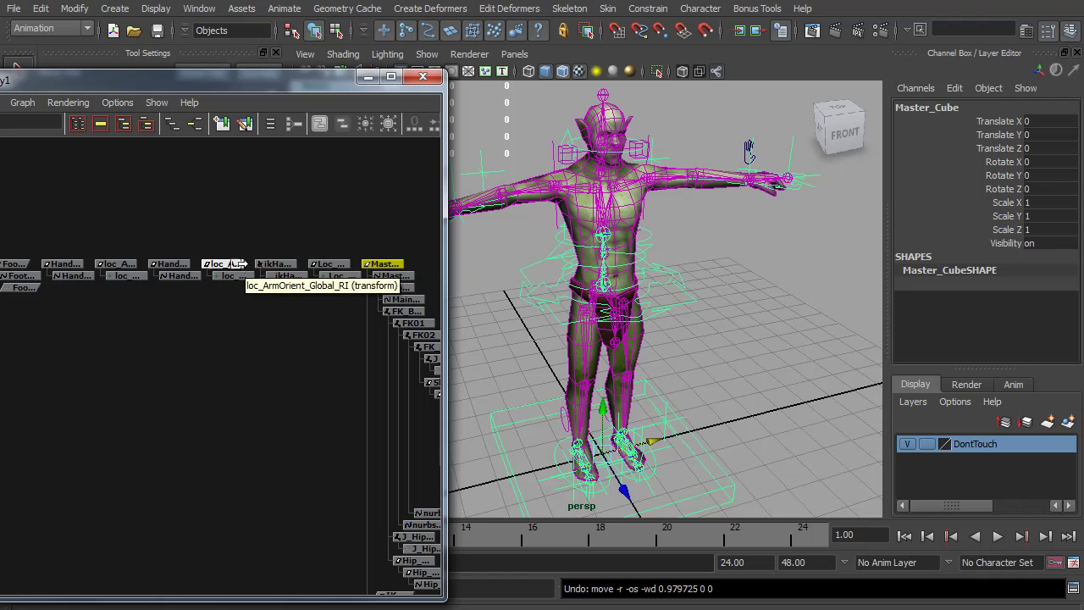
{"action": "left_click", "coordinate": [121, 263]}
{"action": "left_click", "coordinate": [227, 264], "text": "shift"}
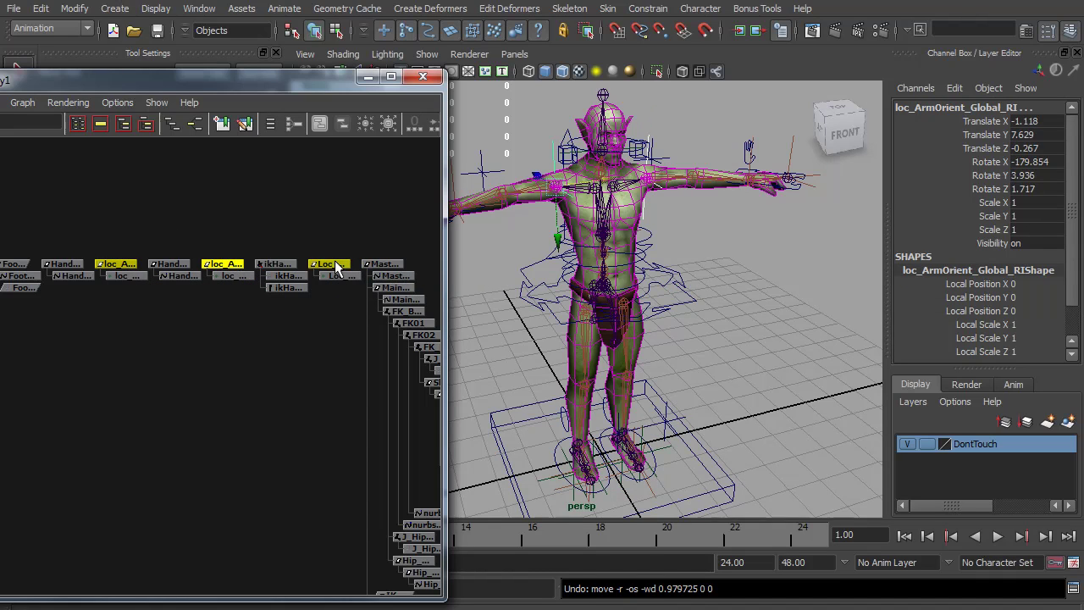
{"action": "left_click", "coordinate": [330, 264], "text": "shift"}
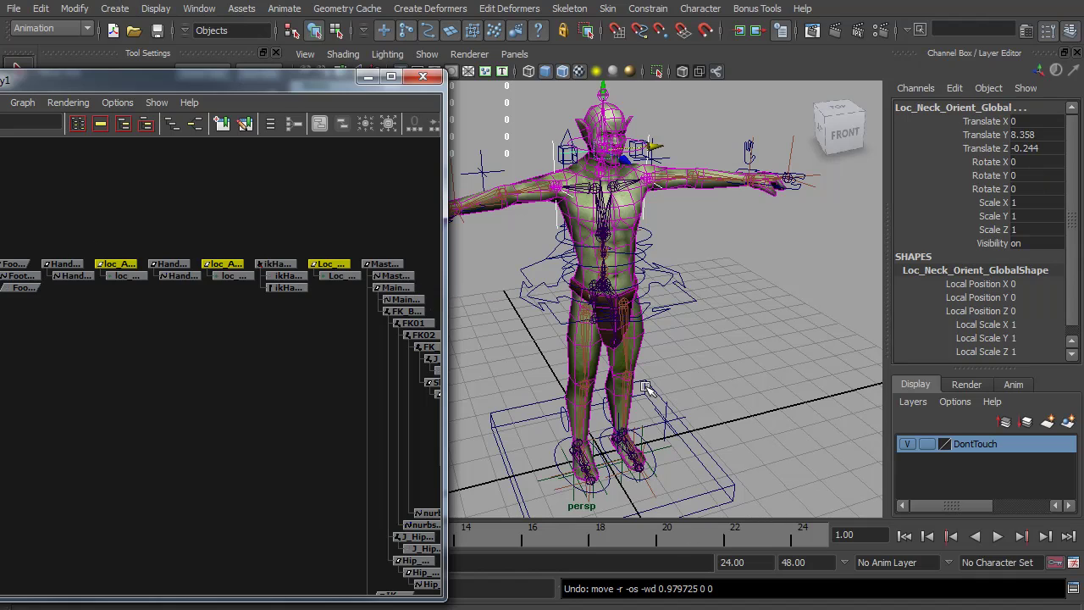
{"action": "left_click", "coordinate": [754, 494], "text": "shift"}
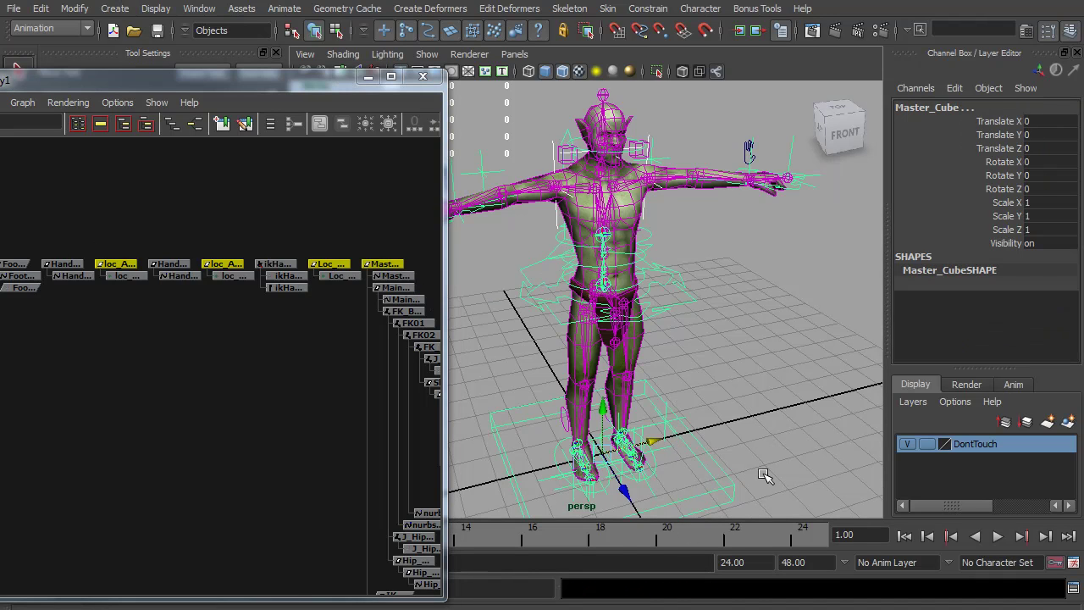
{"action": "key", "text": "p"}
{"action": "left_click", "coordinate": [736, 478]}
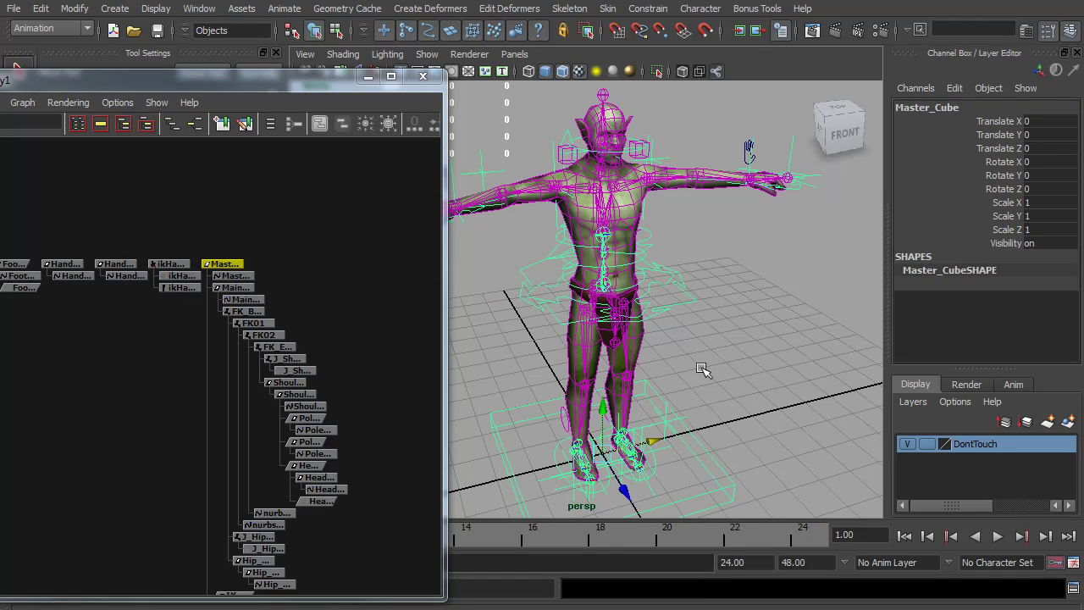
Parent-constrain the right IK FK switch control HandShape_RI to the wrist joint J_Wrist_RI
{"action": "left_click_drag", "start_coordinate": [675, 283], "coordinate": [625, 269], "text": "alt"}
{"action": "middle_click_drag", "start_coordinate": [624, 267], "coordinate": [611, 309], "text": "alt"}
{"action": "right_click_drag", "start_coordinate": [502, 290], "coordinate": [591, 306], "text": "alt"}
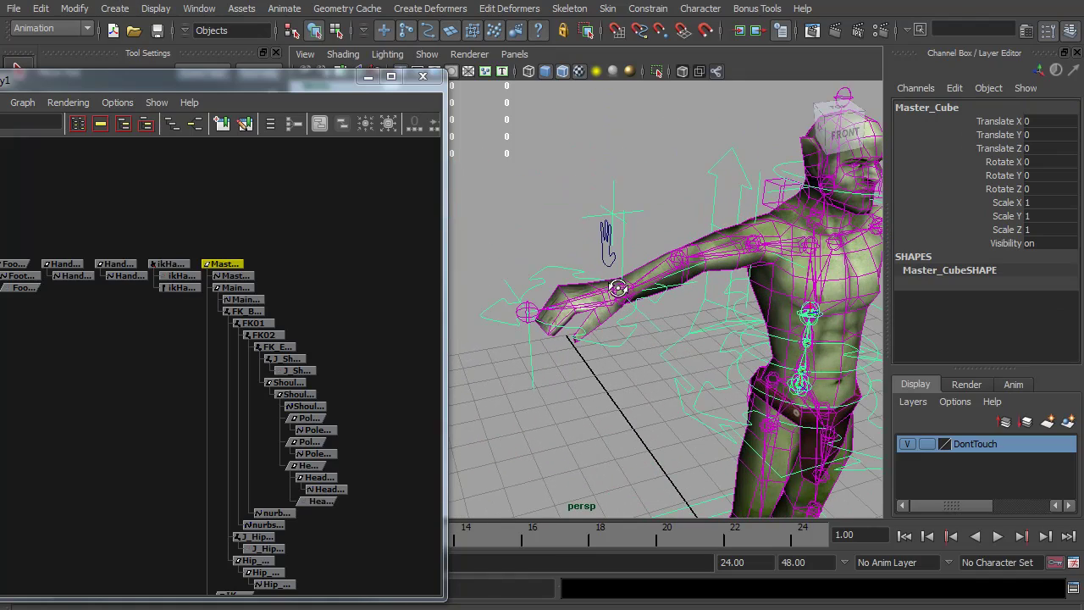
{"action": "middle_click_drag", "start_coordinate": [615, 283], "coordinate": [613, 295], "text": "alt"}
{"action": "left_click", "coordinate": [607, 251]}
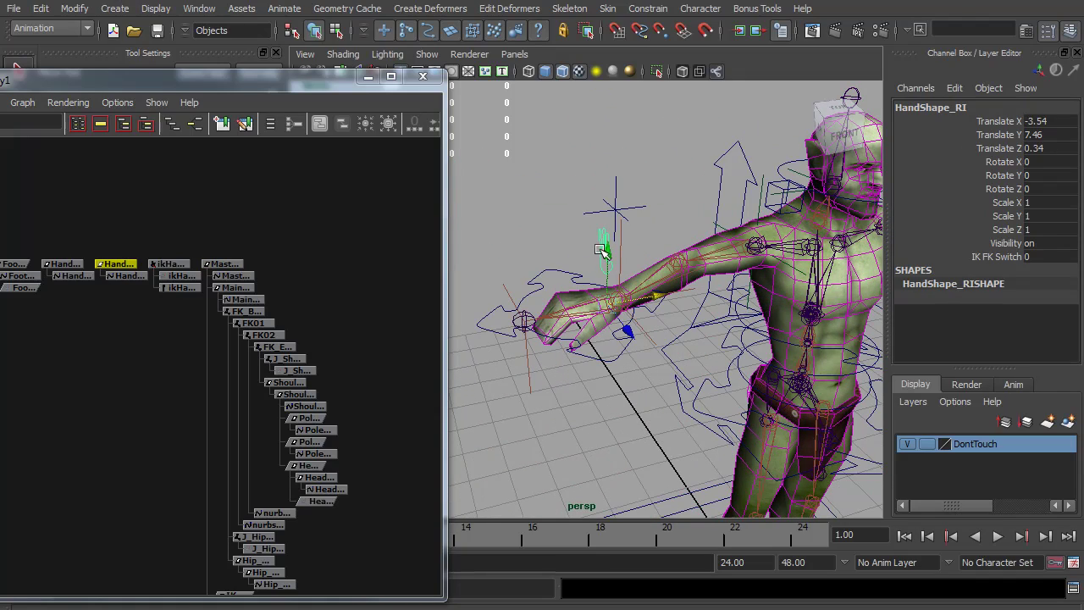
{"action": "left_click_drag", "start_coordinate": [613, 277], "coordinate": [590, 265], "text": "alt"}
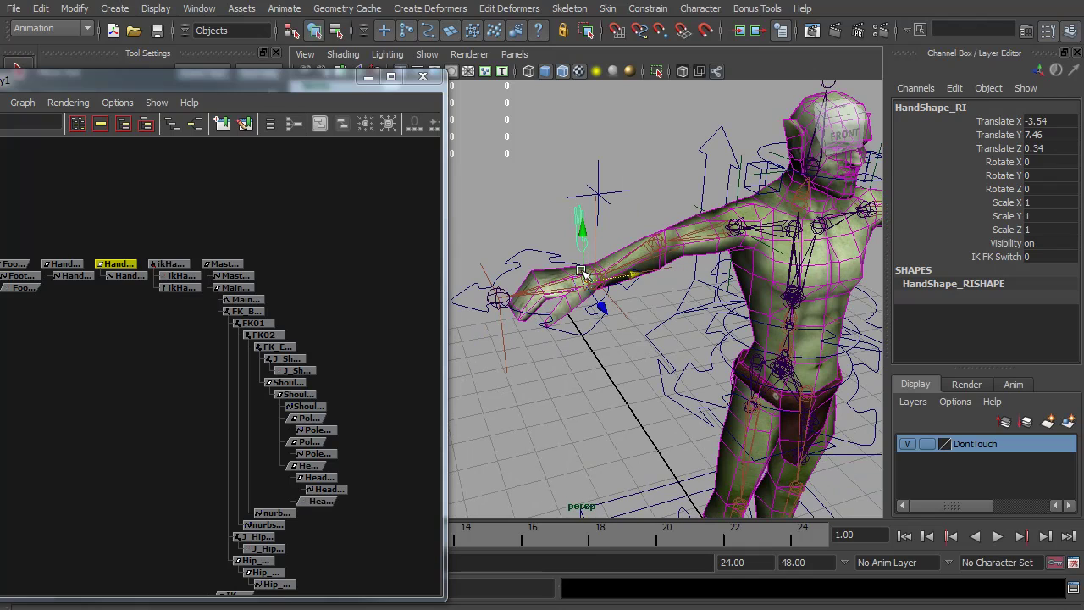
{"action": "key", "text": "q"}
{"action": "left_click", "coordinate": [547, 296]}
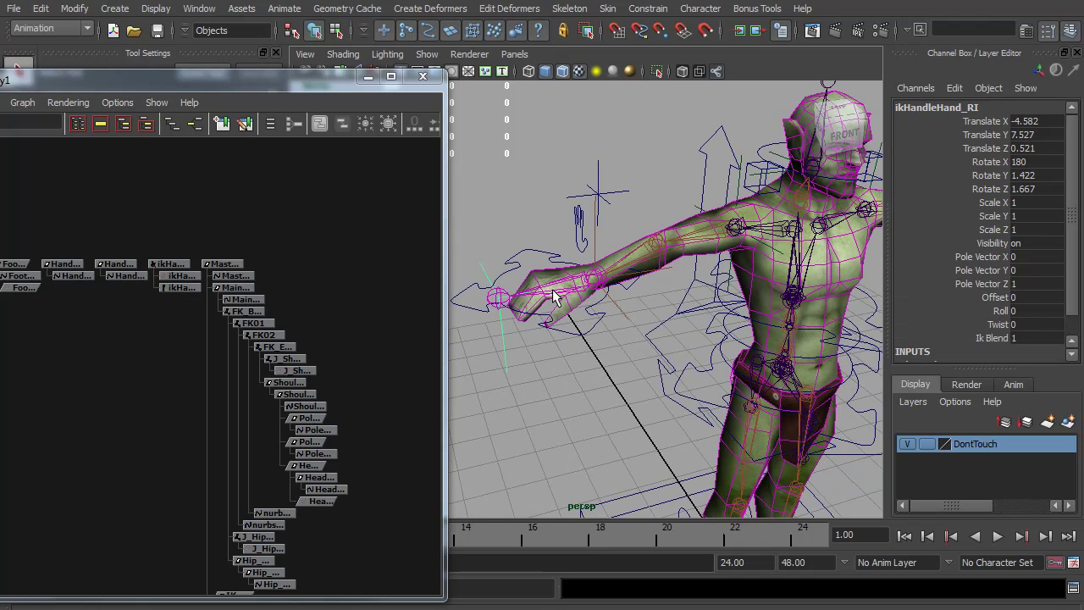
{"action": "left_click", "coordinate": [568, 297]}
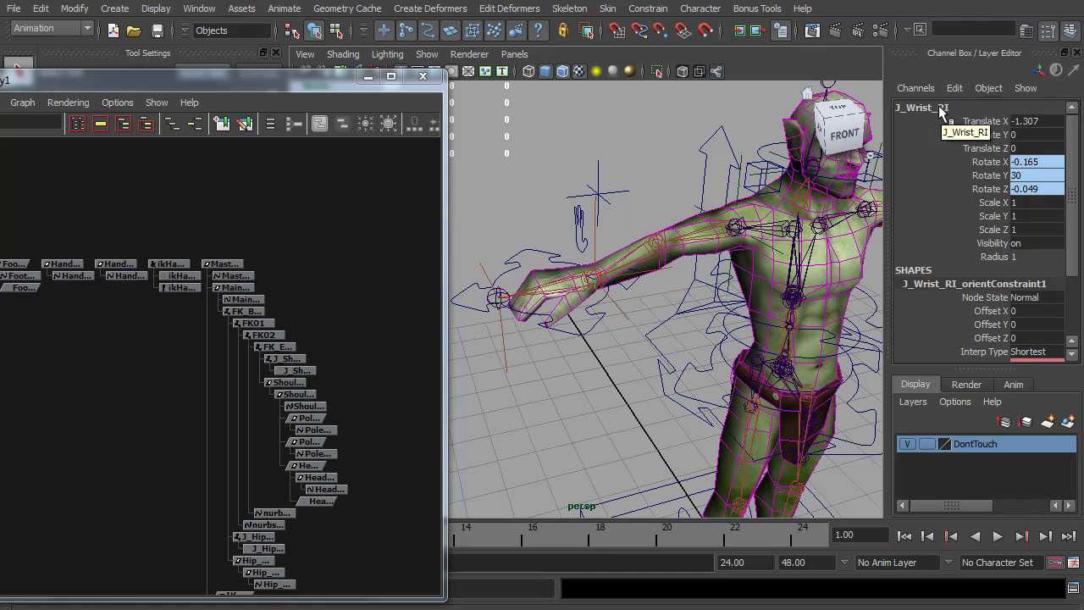
{"action": "left_click", "coordinate": [580, 227]}
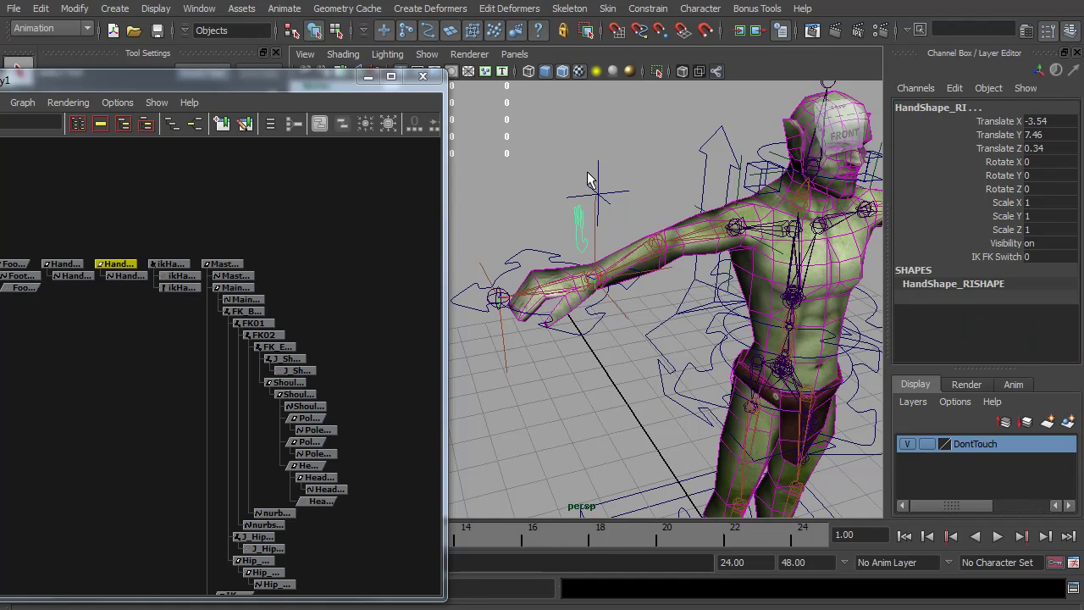
{"action": "left_click", "coordinate": [648, 9]}
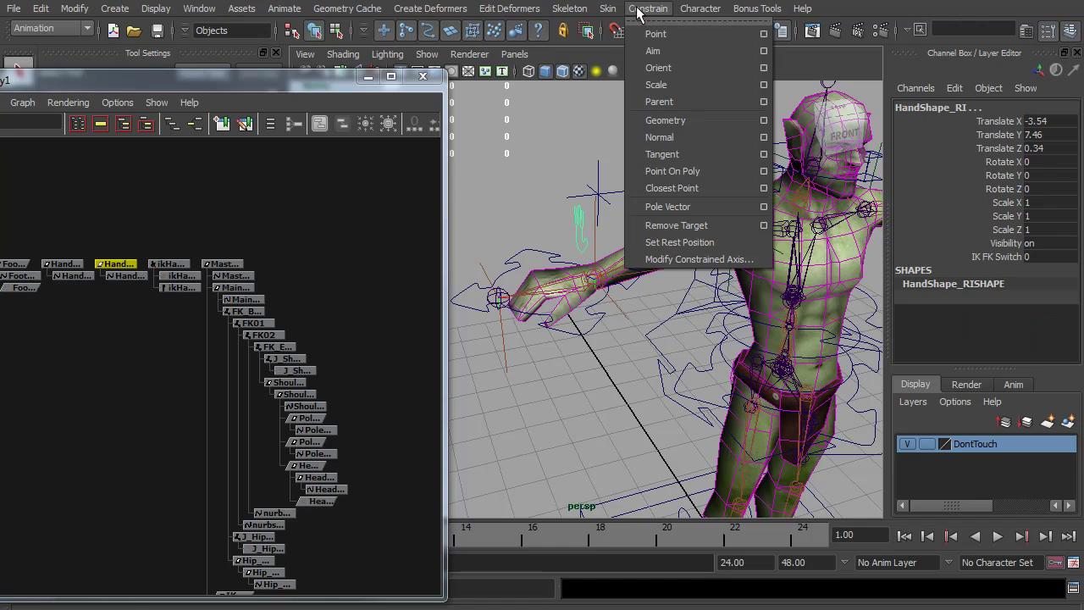
{"action": "left_click", "coordinate": [670, 102]}
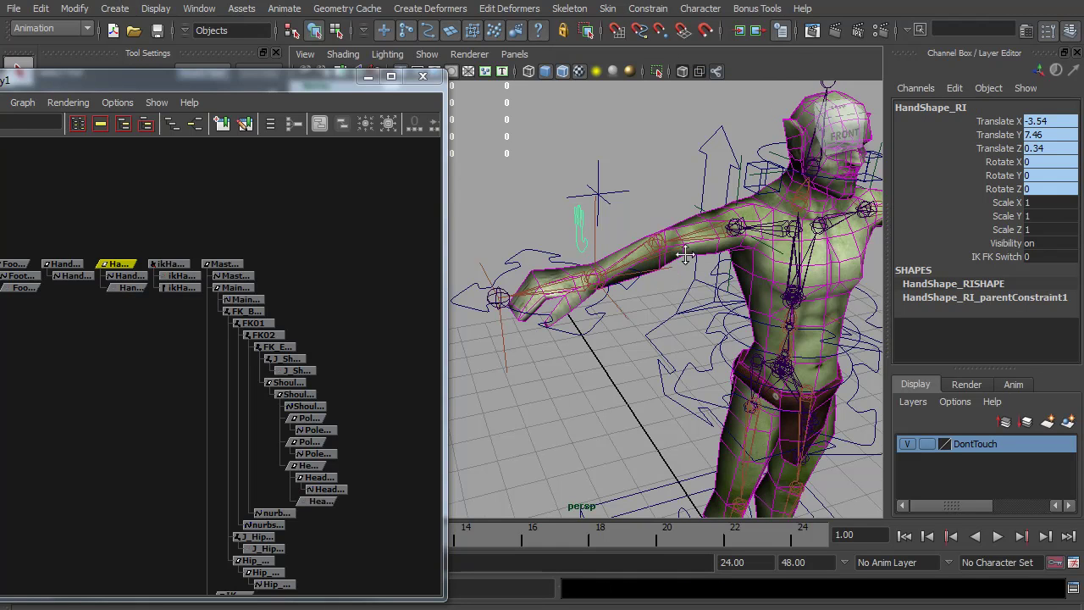
Parent-constrain the left IK FK switch control HandShape_LE to the wrist joint J_Wrist_LE
{"action": "left_click_drag", "start_coordinate": [711, 278], "coordinate": [675, 281], "text": "alt"}
{"action": "left_click", "coordinate": [675, 279]}
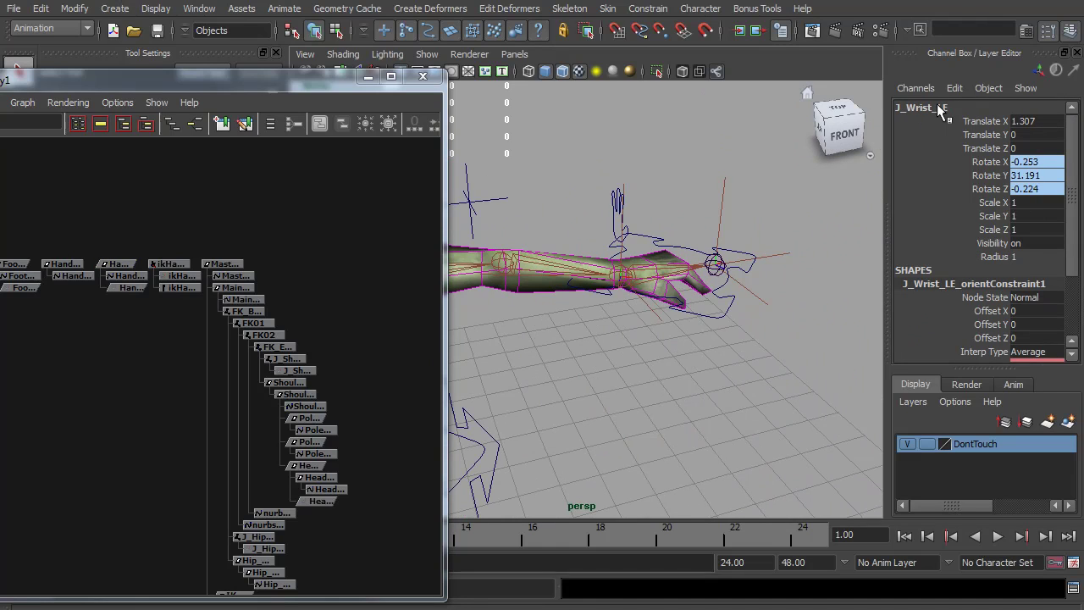
{"action": "left_click", "coordinate": [618, 205], "text": "shift"}
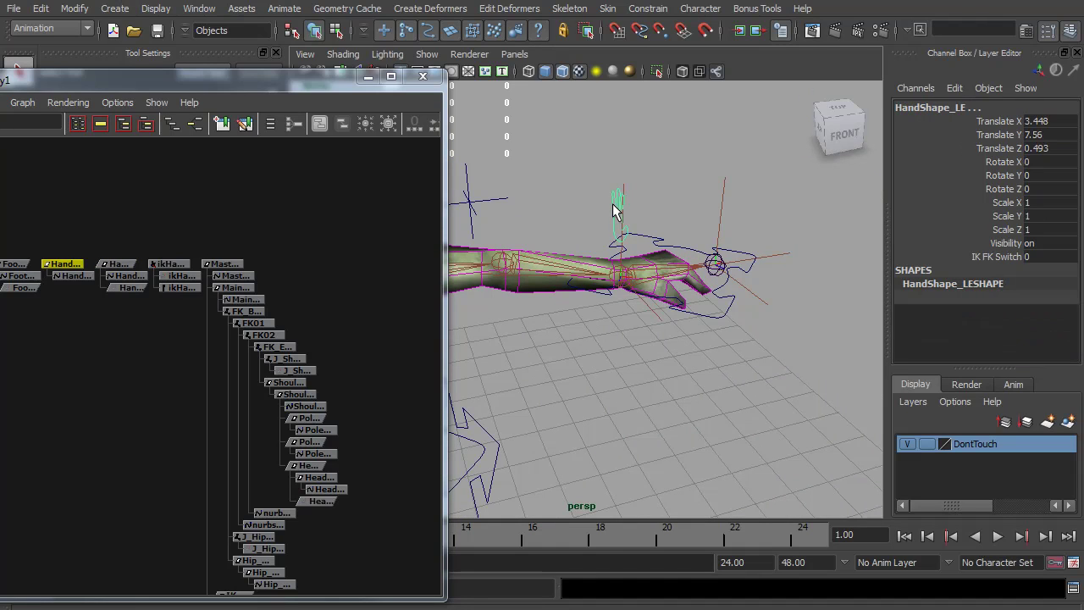
{"action": "left_click", "coordinate": [648, 8]}
{"action": "left_click", "coordinate": [672, 102]}
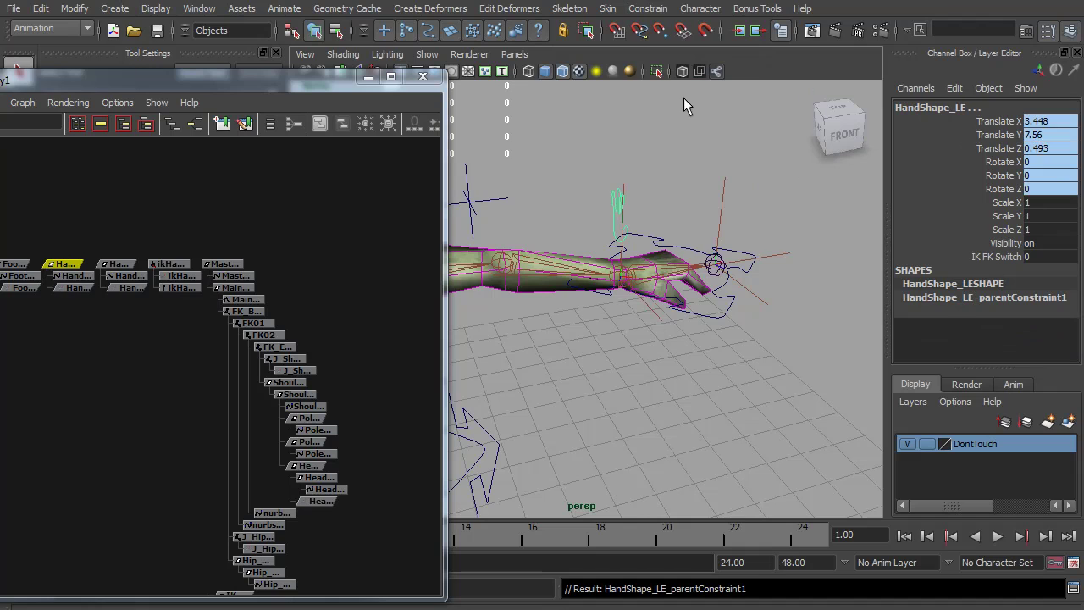
Test-move Hand_CTR_LE toward the body to check whether HandShape_LE follows the wrist, and undo the move
{"action": "left_click", "coordinate": [658, 297]}
{"action": "key", "text": "w"}
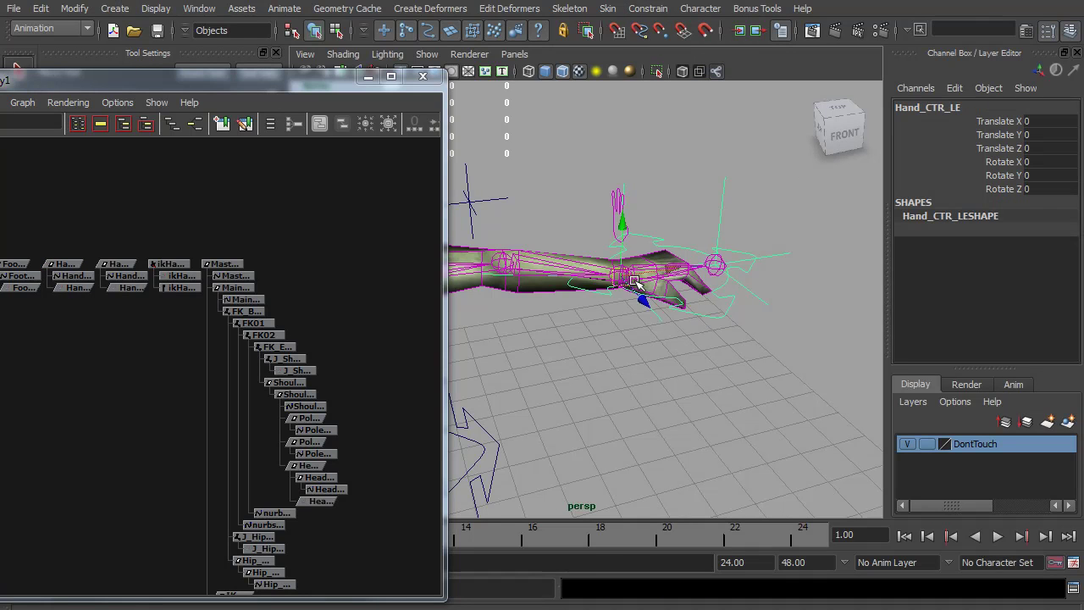
{"action": "left_click_drag", "start_coordinate": [641, 300], "coordinate": [593, 280]}
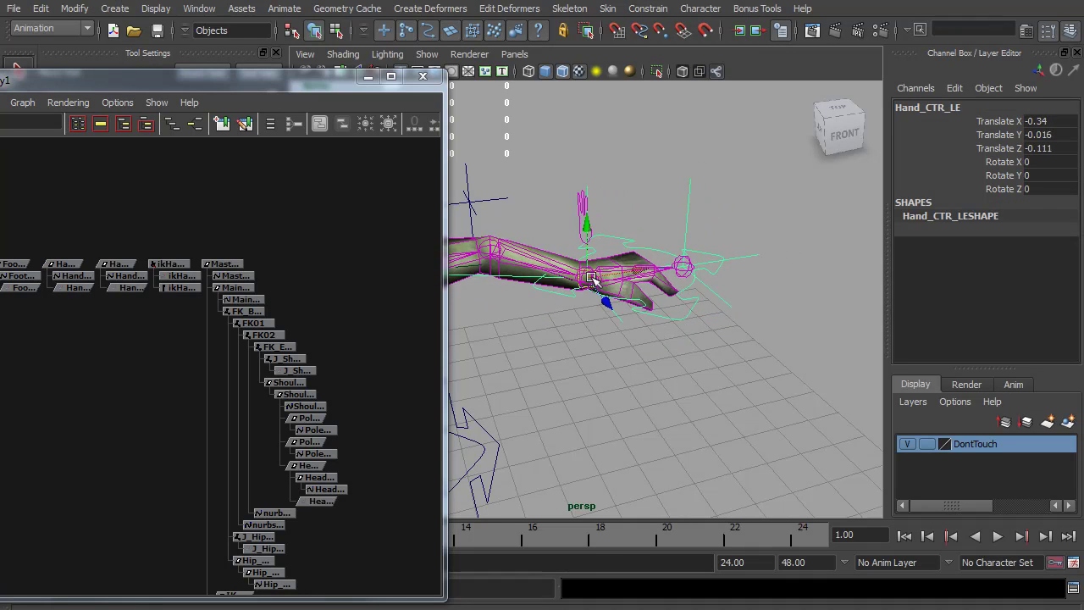
{"action": "key", "text": "ctrl+z"}
{"action": "right_click_drag", "start_coordinate": [727, 329], "coordinate": [525, 305], "text": "alt"}
{"action": "middle_click_drag", "start_coordinate": [525, 305], "coordinate": [721, 235], "text": "alt"}
{"action": "left_click_drag", "start_coordinate": [721, 234], "coordinate": [693, 224], "text": "alt"}
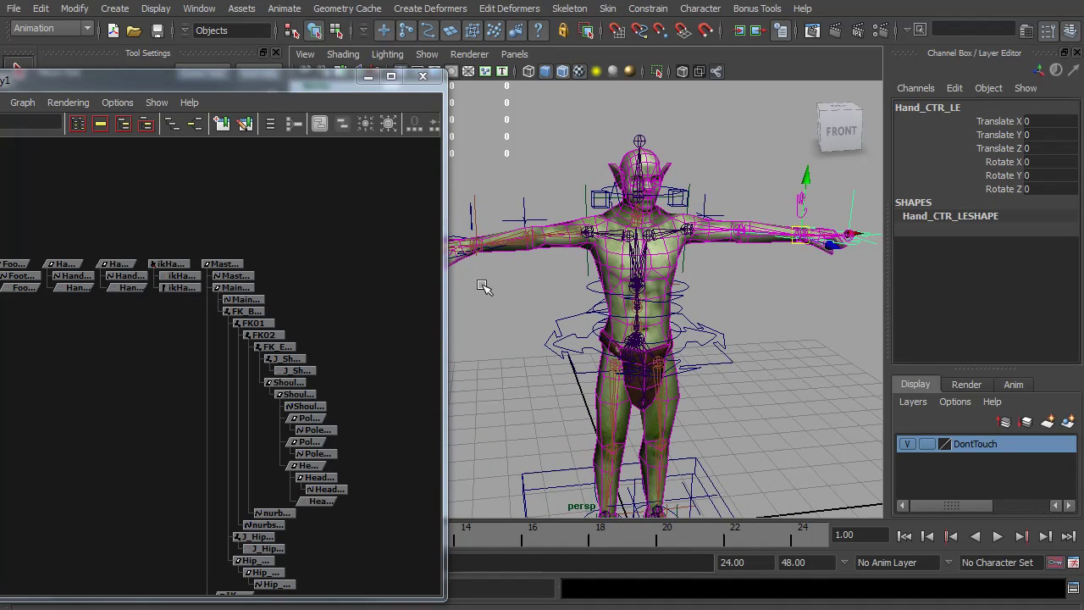
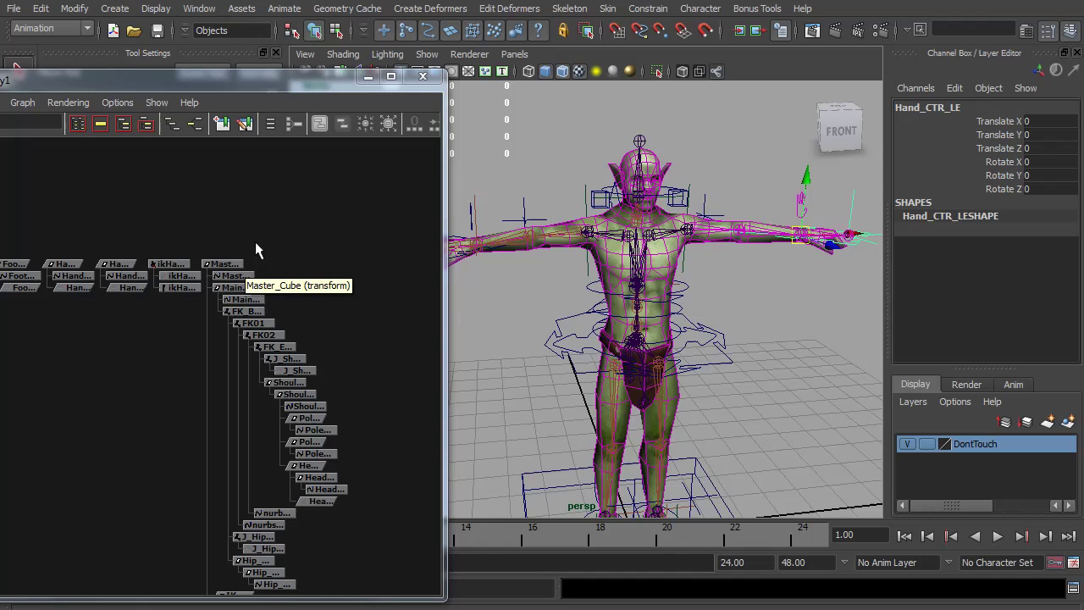
Group all top-level rig nodes in the Hypergraph, from the goblin mesh and J_Main joint hierarchy through Master_Cube, excluding the cameras
{"action": "right_click_drag", "start_coordinate": [283, 303], "coordinate": [80, 322], "text": "alt"}
{"action": "middle_click_drag", "start_coordinate": [80, 322], "coordinate": [280, 317], "text": "alt"}
{"action": "middle_click_drag", "start_coordinate": [138, 319], "coordinate": [223, 305], "text": "alt"}
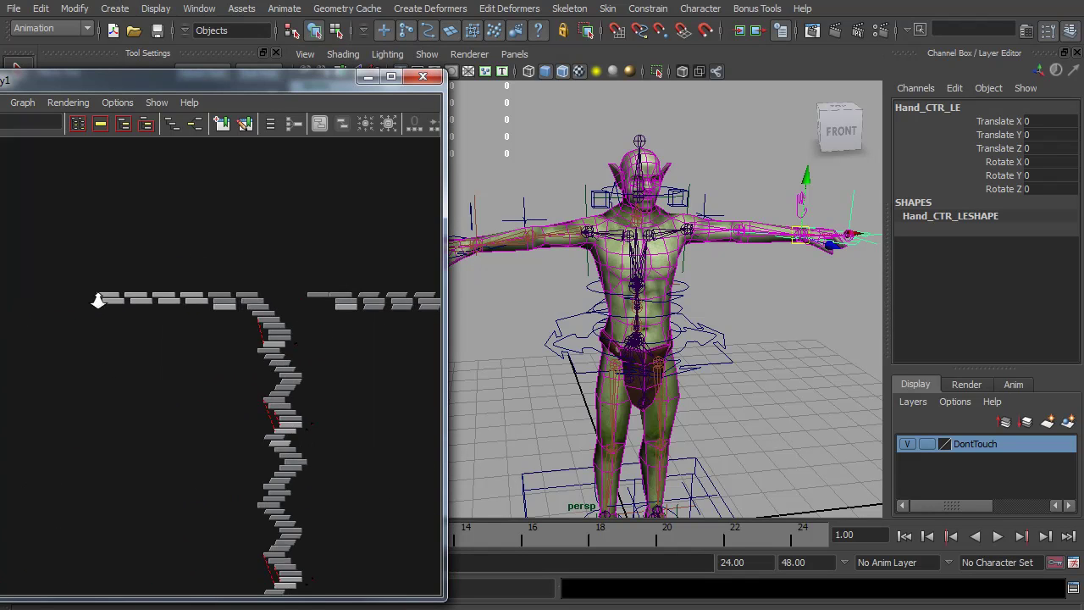
{"action": "right_click_drag", "start_coordinate": [97, 300], "coordinate": [290, 227], "text": "alt"}
{"action": "middle_click_drag", "start_coordinate": [291, 234], "coordinate": [149, 300], "text": "alt"}
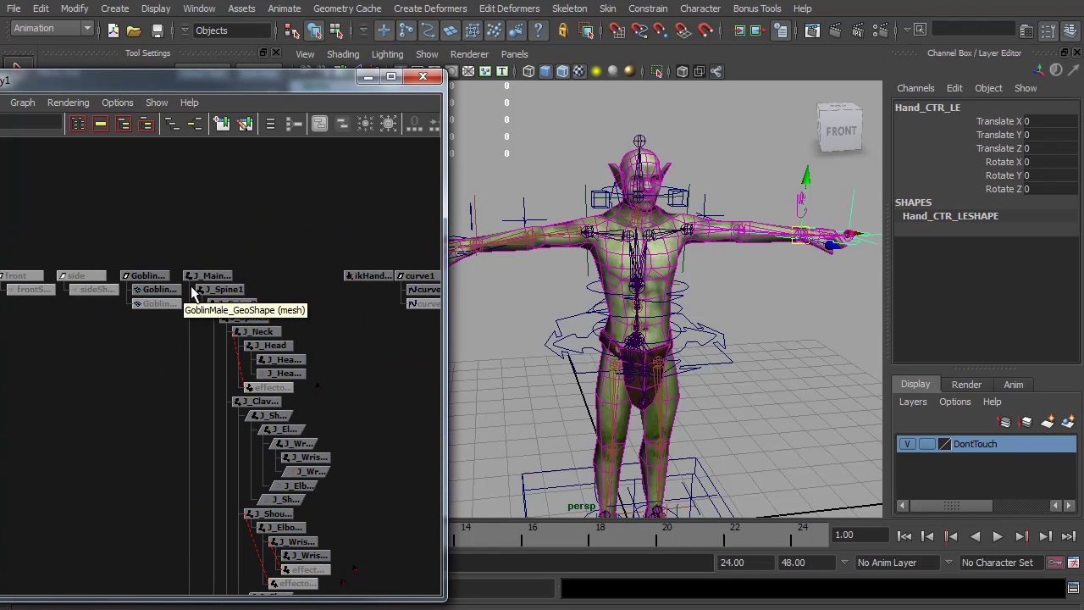
{"action": "middle_click_drag", "start_coordinate": [342, 341], "coordinate": [117, 323], "text": "alt"}
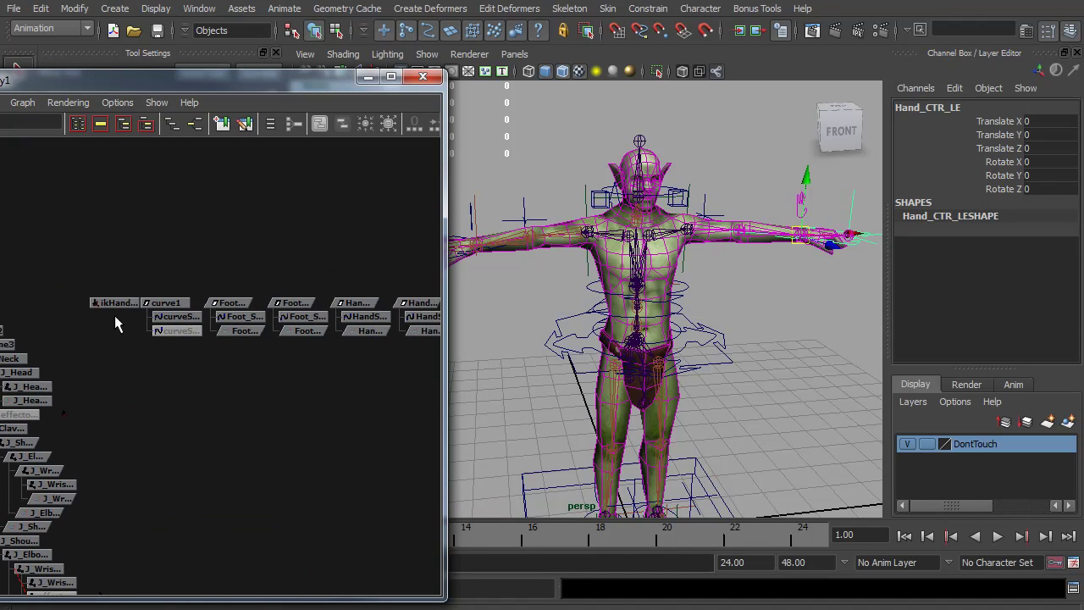
{"action": "middle_click_drag", "start_coordinate": [385, 319], "coordinate": [161, 344], "text": "alt"}
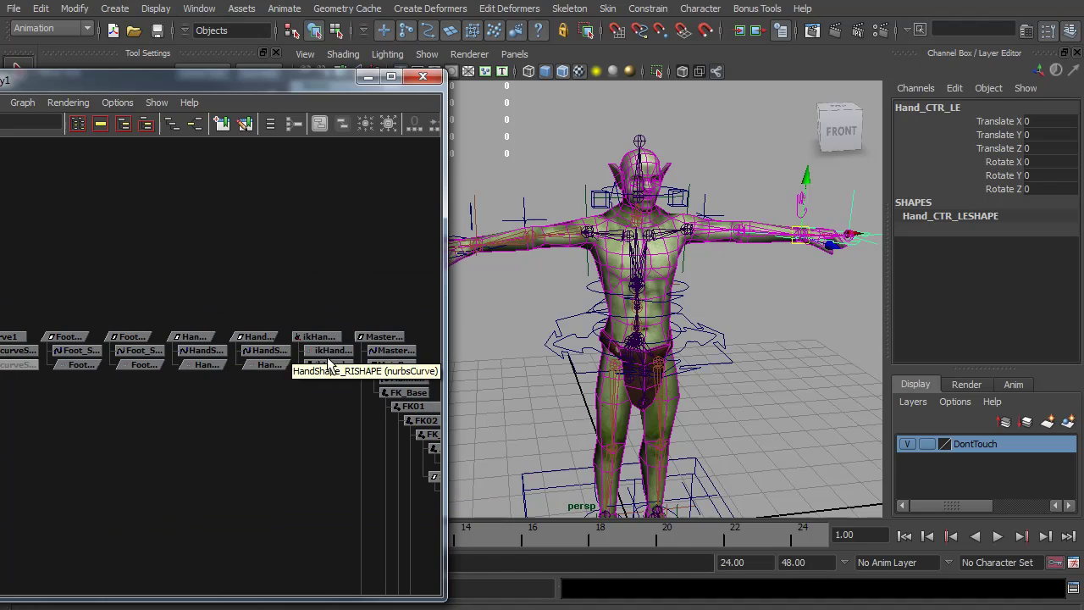
{"action": "right_click_drag", "start_coordinate": [254, 340], "coordinate": [53, 332], "text": "alt"}
{"action": "middle_click_drag", "start_coordinate": [52, 333], "coordinate": [220, 309], "text": "alt"}
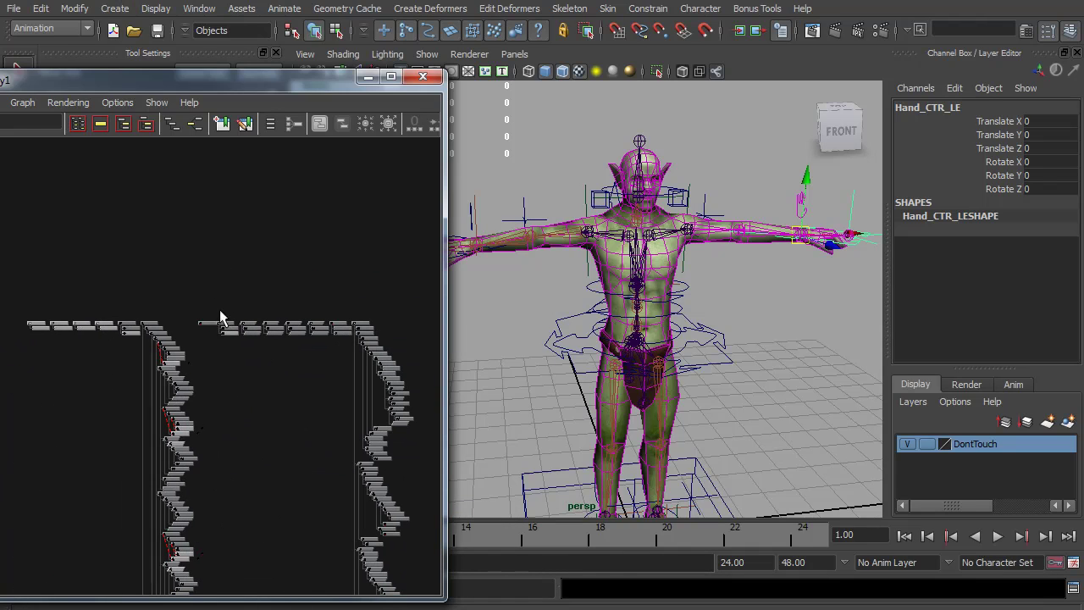
{"action": "left_click_drag", "start_coordinate": [124, 305], "coordinate": [407, 327]}
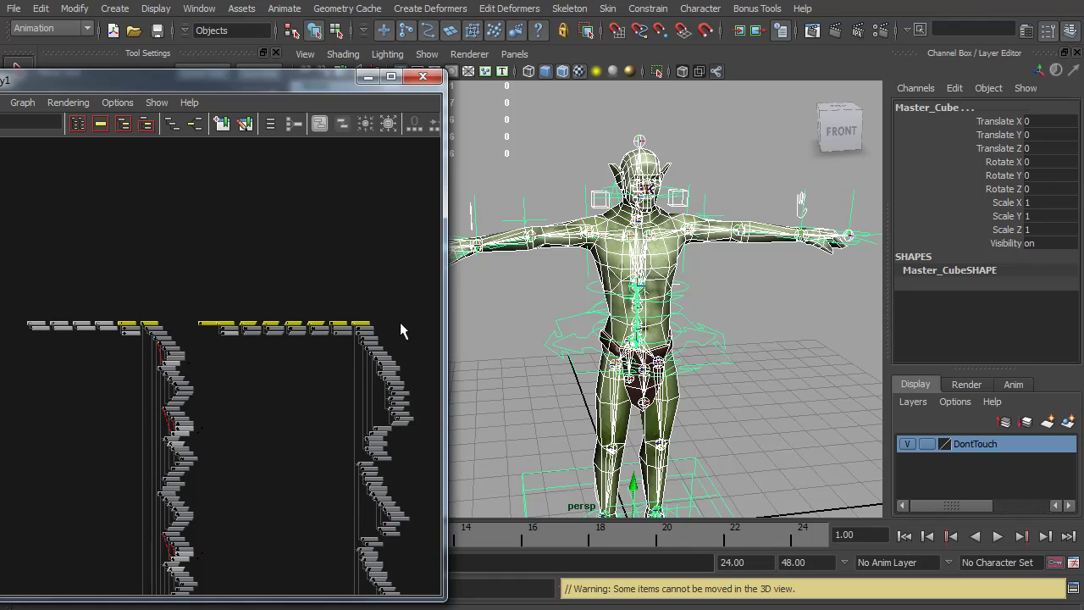
{"action": "key", "text": "ctrl+g"}
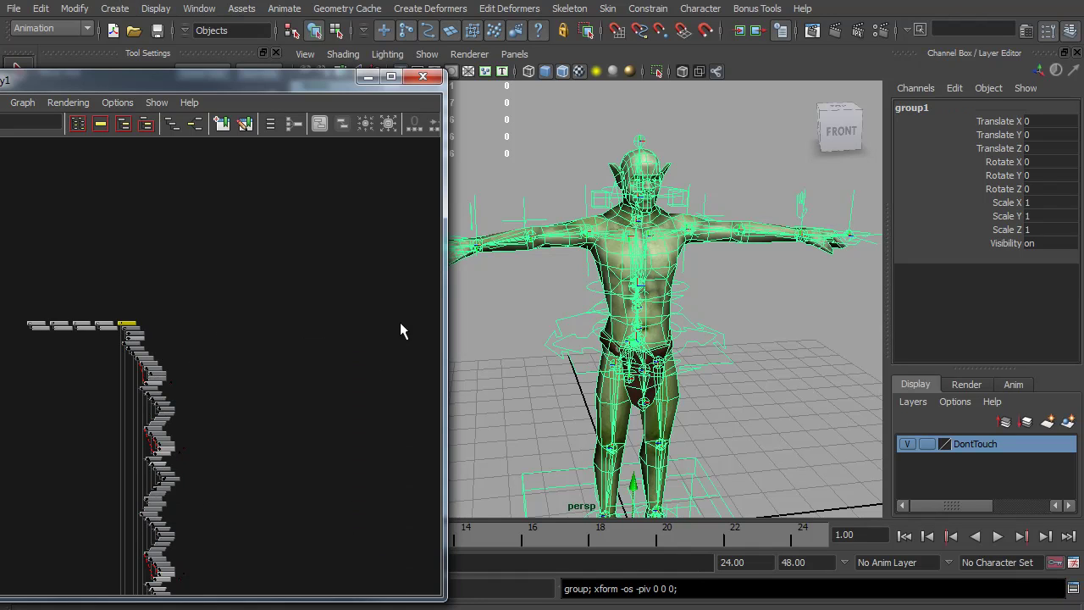
Rename the new top-level group Goblin_Rig and deselect it
{"action": "double_click", "coordinate": [929, 107]}
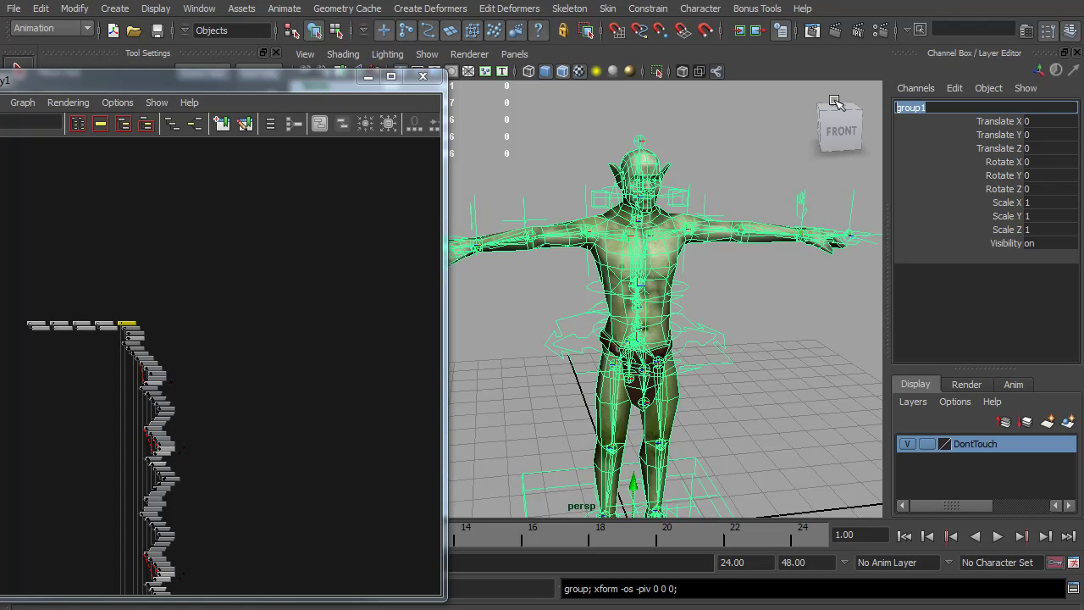
{"action": "type", "text": "Goblin_Rig"}
{"action": "key", "text": "Return"}
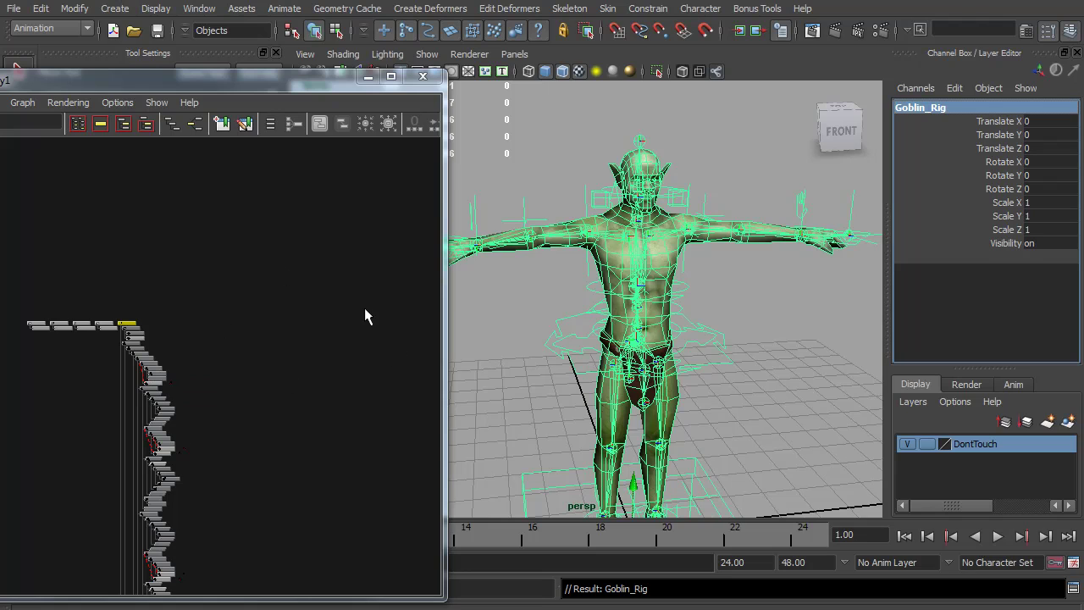
{"action": "left_click", "coordinate": [516, 309]}
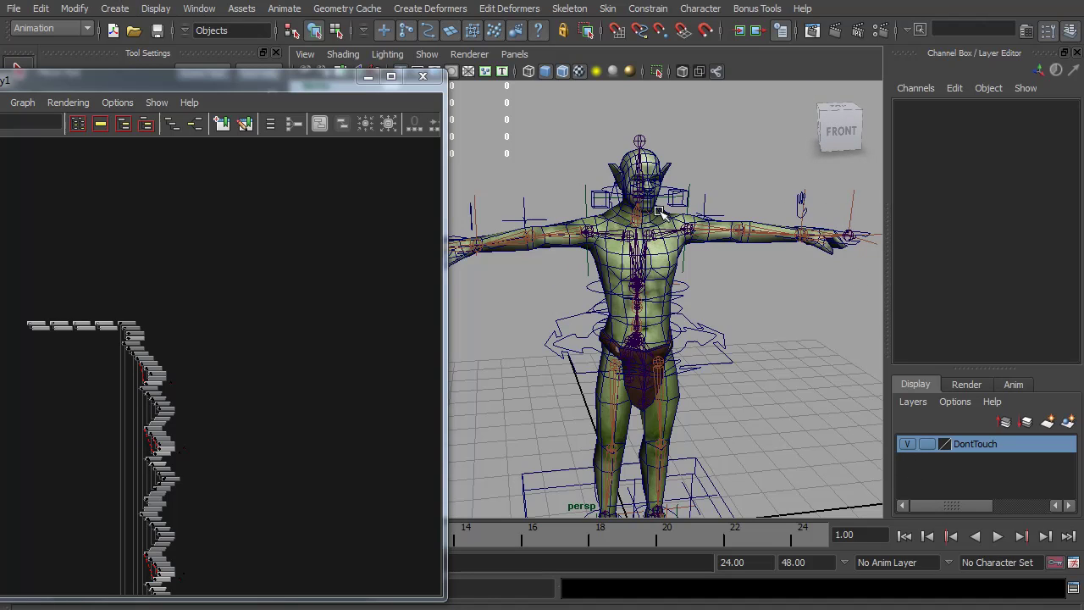
Hide the DontTouch layer, add ikHandleArm_RI and ikHandleHand_RI to it, and close the Hypergraph
{"action": "left_click", "coordinate": [907, 443]}
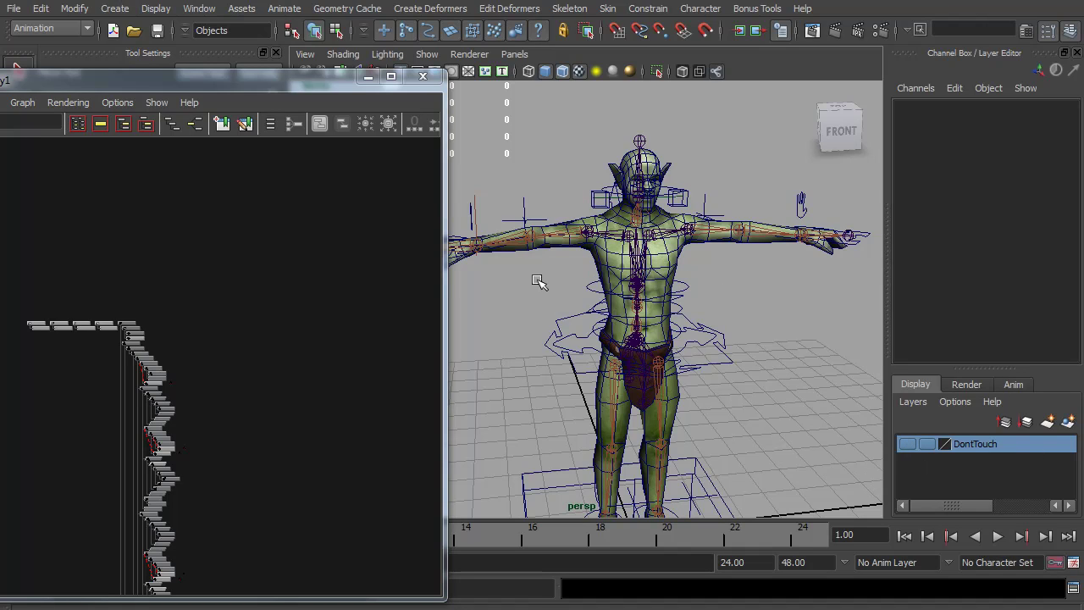
{"action": "left_click", "coordinate": [475, 197]}
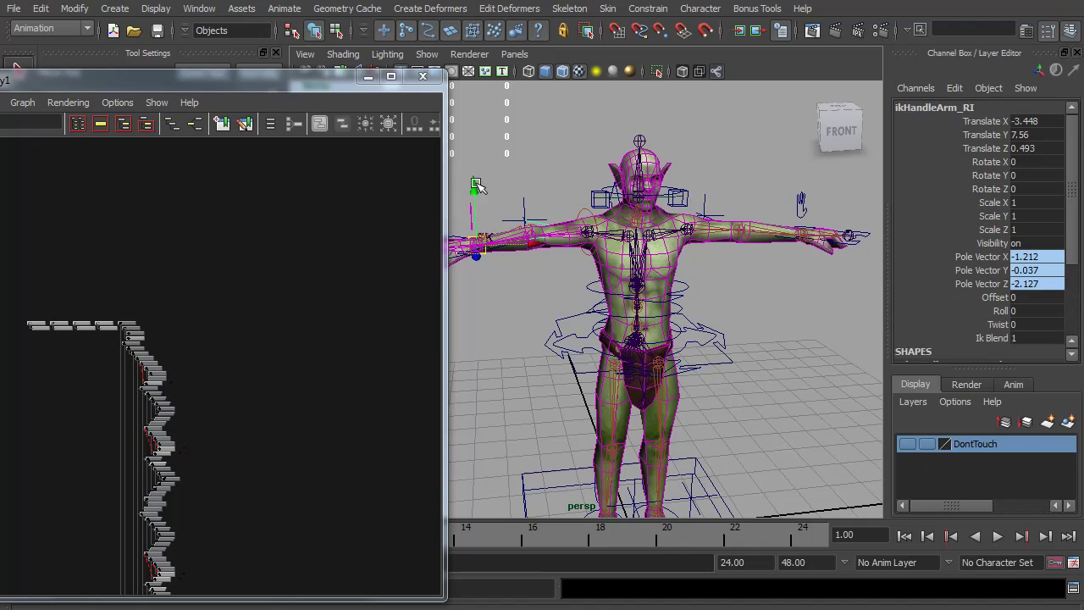
{"action": "right_click", "coordinate": [960, 452]}
{"action": "left_click", "coordinate": [970, 469]}
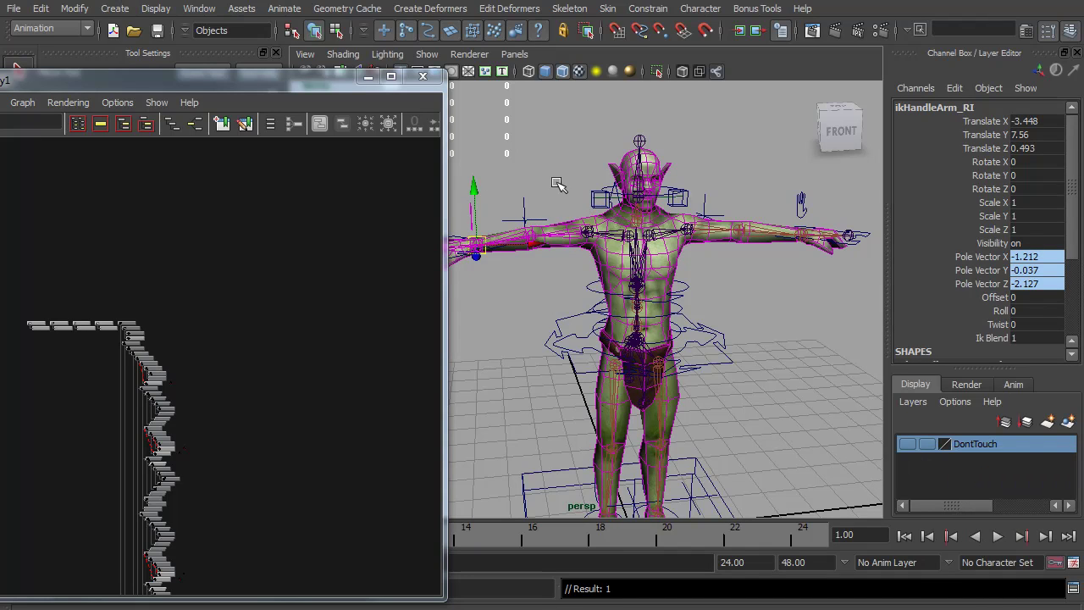
{"action": "left_click", "coordinate": [423, 77]}
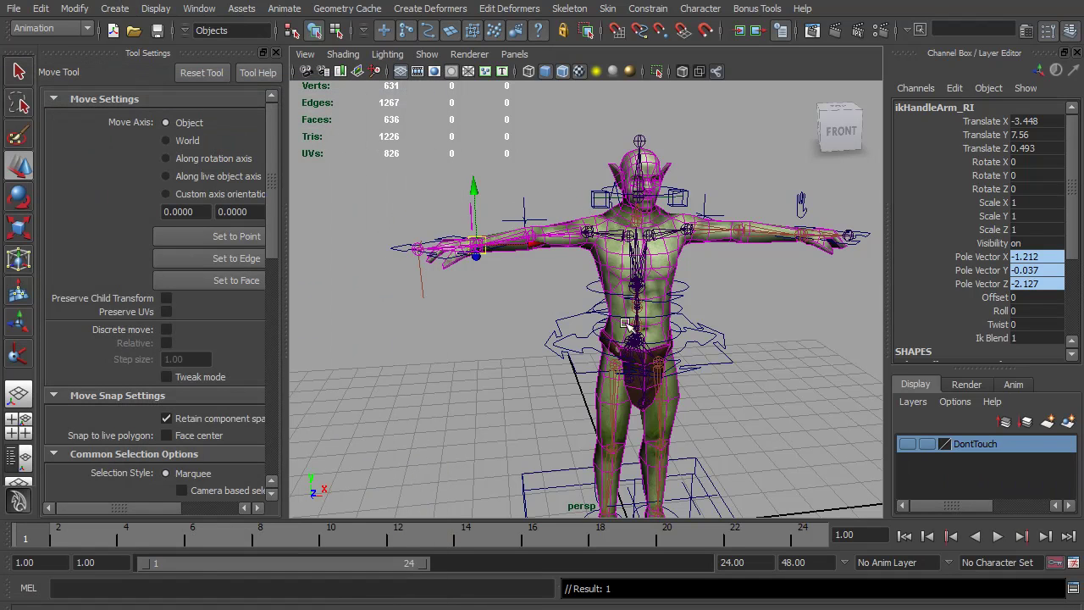
{"action": "left_click", "coordinate": [416, 249]}
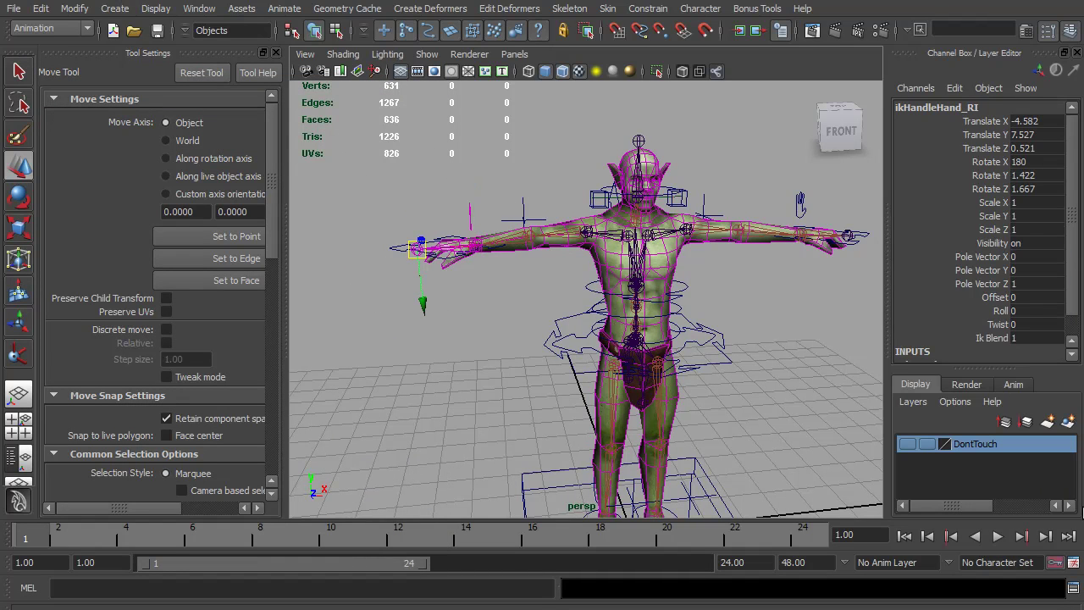
{"action": "right_click", "coordinate": [975, 447]}
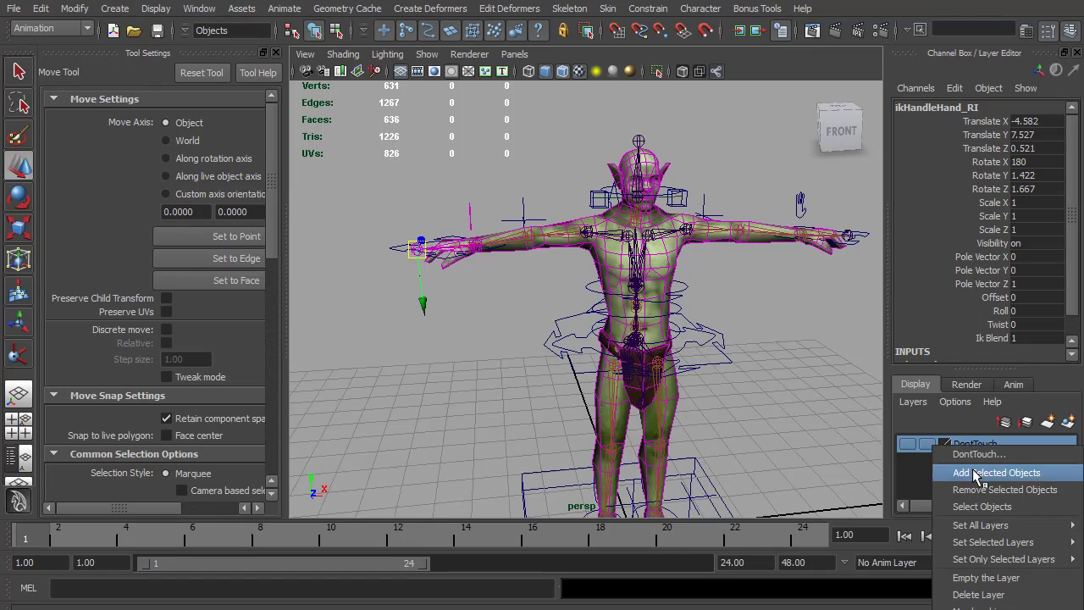
{"action": "left_click", "coordinate": [997, 469]}
Add the neck orient locators, including Loc_Neck_Orient_Global, to the DontTouch layer
{"action": "middle_click_drag", "start_coordinate": [518, 156], "coordinate": [476, 259], "text": "alt"}
{"action": "right_click_drag", "start_coordinate": [476, 259], "coordinate": [513, 259], "text": "alt"}
{"action": "left_click_drag", "start_coordinate": [457, 262], "coordinate": [528, 284], "text": "alt"}
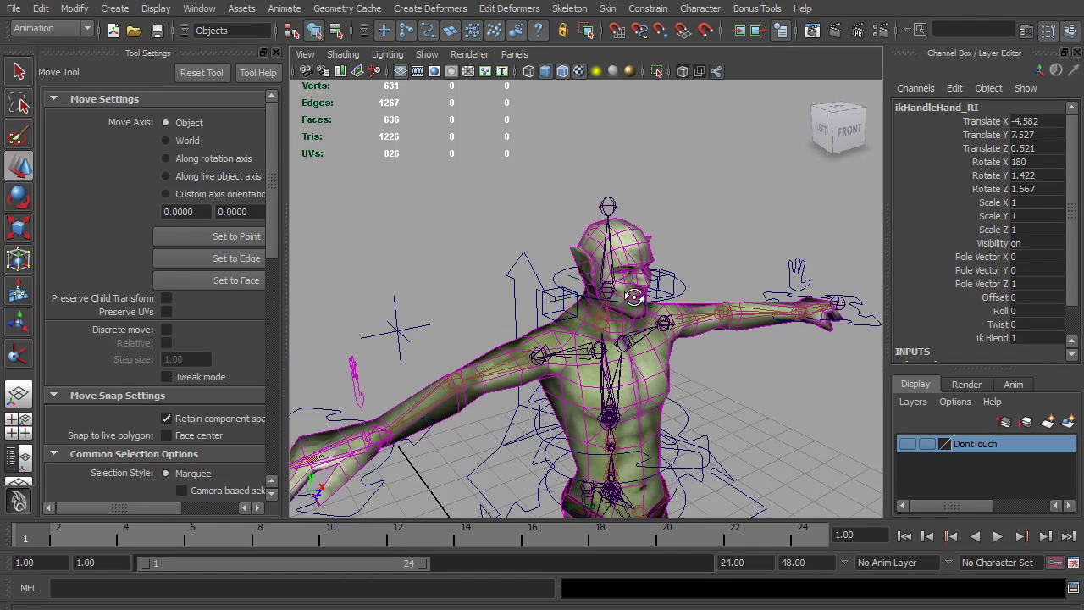
{"action": "middle_click_drag", "start_coordinate": [528, 284], "coordinate": [518, 273], "text": "alt"}
{"action": "right_click_drag", "start_coordinate": [518, 274], "coordinate": [557, 239], "text": "alt"}
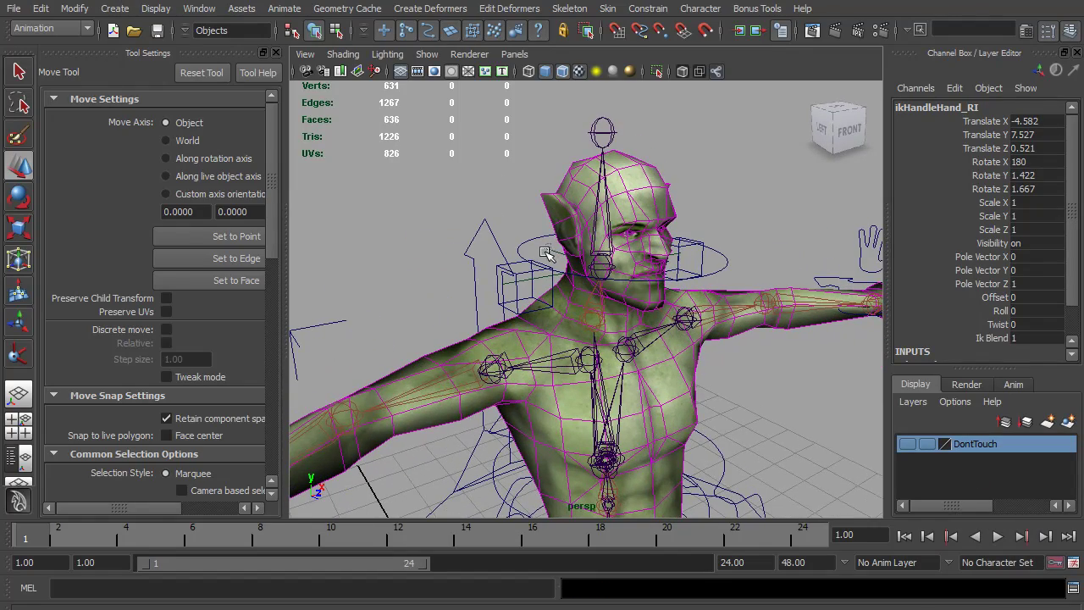
{"action": "left_click", "coordinate": [546, 253]}
{"action": "right_click", "coordinate": [968, 459]}
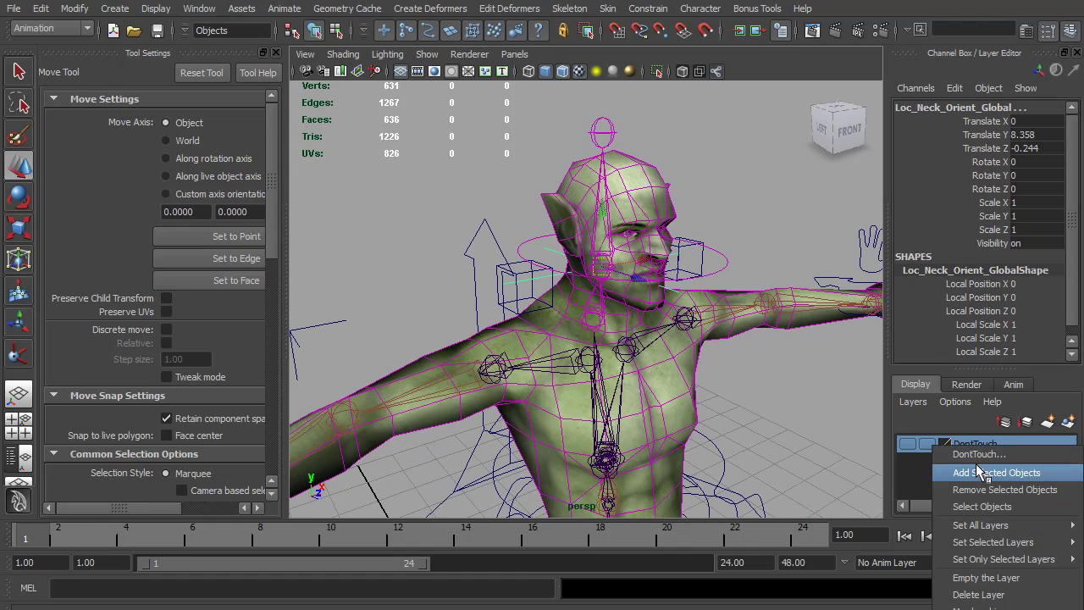
{"action": "left_click", "coordinate": [980, 471]}
Limit the viewport display to IK handles and add the neck handle ikHandle2 to the DontTouch layer
{"action": "right_click_drag", "start_coordinate": [581, 276], "coordinate": [508, 279], "text": "alt"}
{"action": "left_click_drag", "start_coordinate": [677, 359], "coordinate": [624, 339], "text": "alt"}
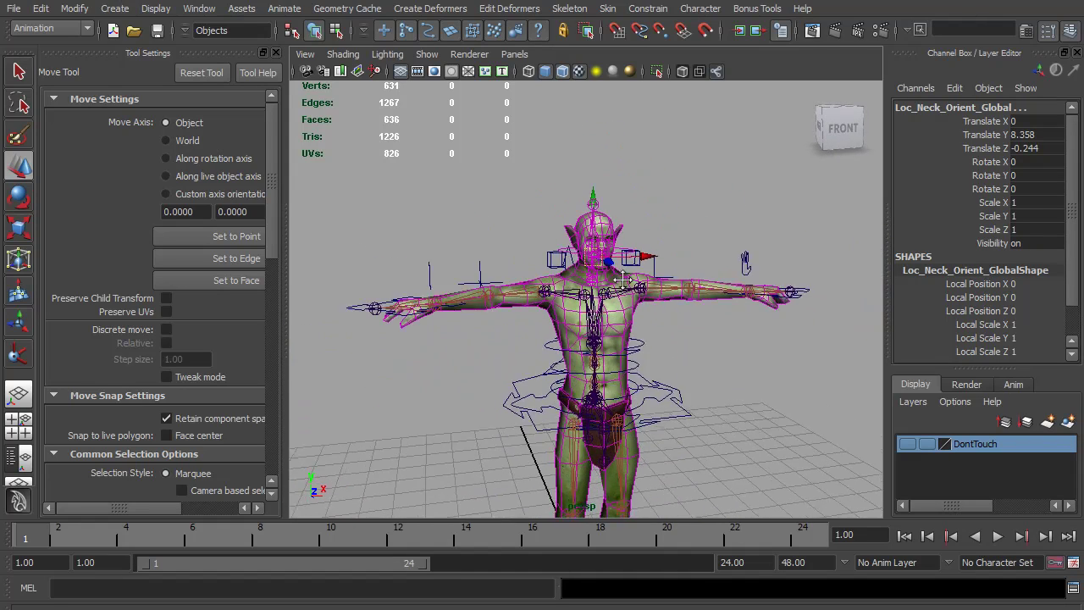
{"action": "middle_click_drag", "start_coordinate": [625, 339], "coordinate": [621, 267], "text": "alt"}
{"action": "left_click", "coordinate": [427, 54]}
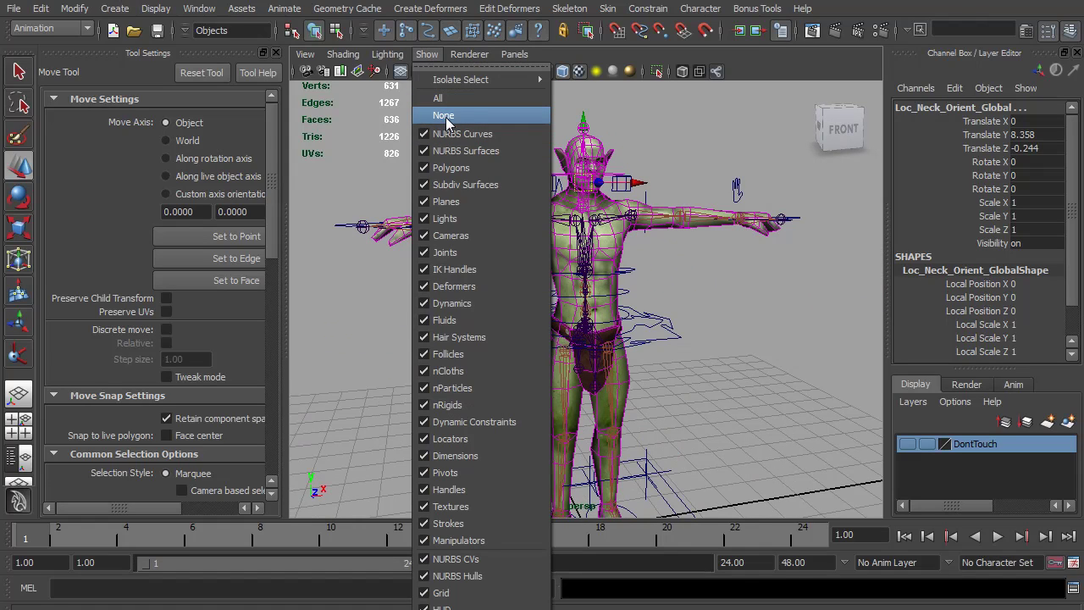
{"action": "left_click", "coordinate": [445, 114]}
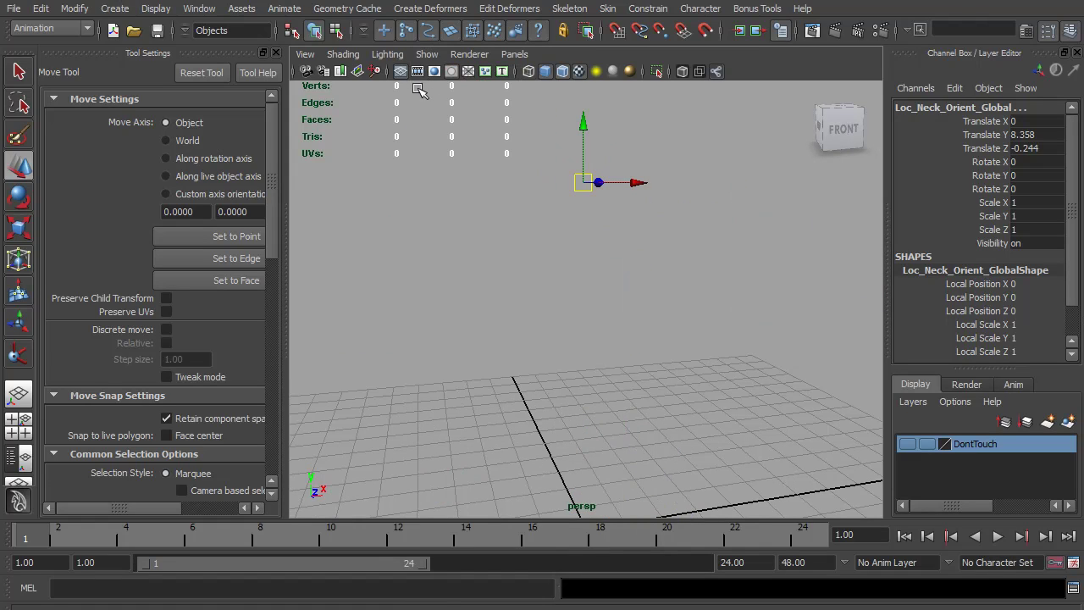
{"action": "left_click", "coordinate": [423, 55]}
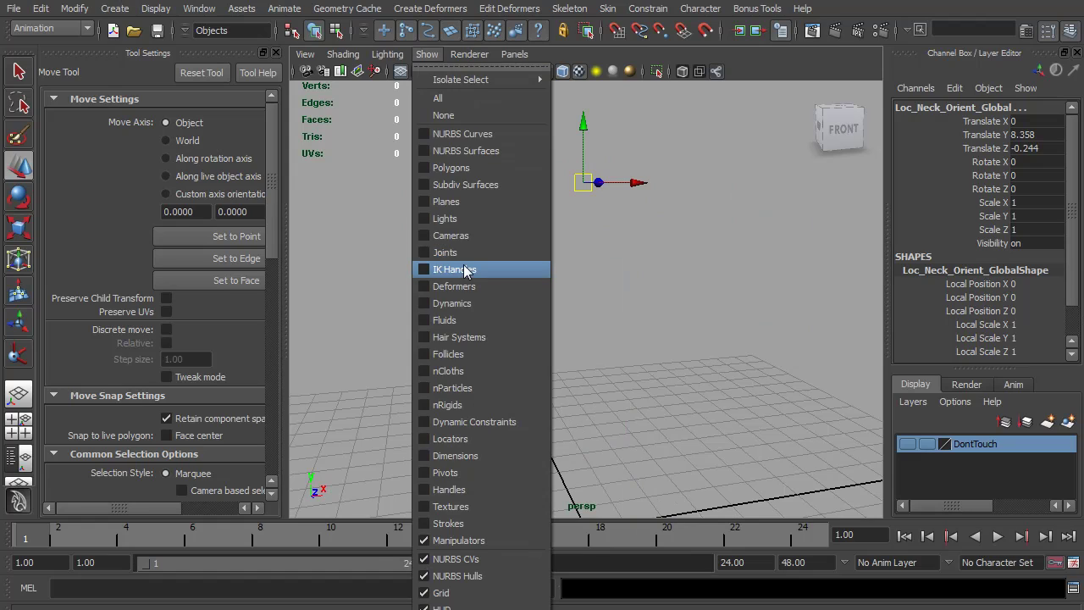
{"action": "left_click", "coordinate": [453, 269]}
{"action": "left_click", "coordinate": [618, 188]}
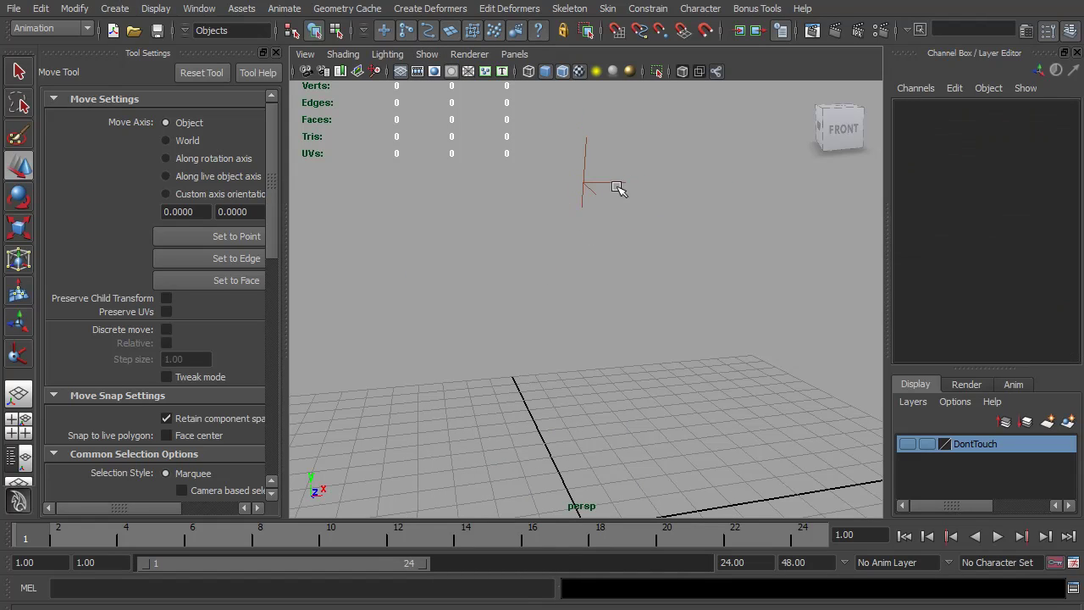
{"action": "left_click", "coordinate": [608, 185]}
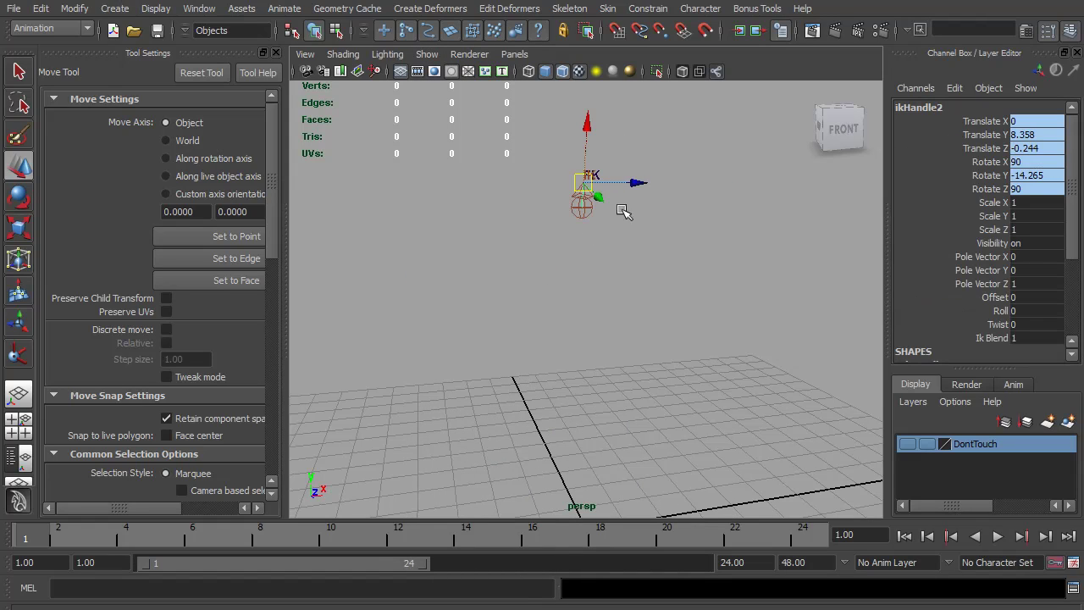
{"action": "right_click", "coordinate": [963, 449]}
{"action": "left_click", "coordinate": [996, 470]}
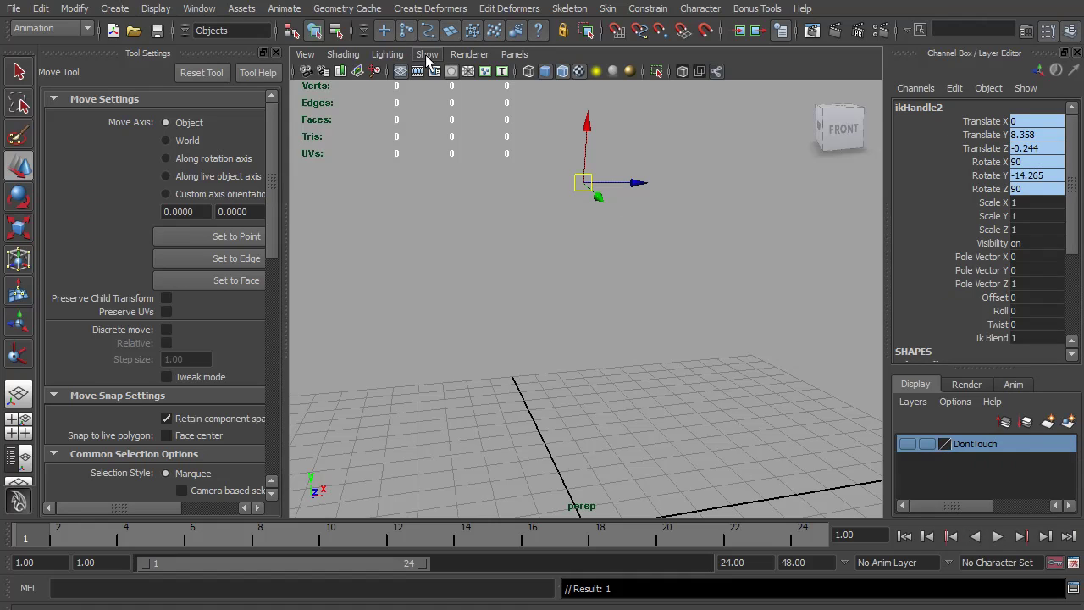
Display locators as well to check for any left outside the DontTouch layer, and restore the display of all object types
{"action": "left_click", "coordinate": [427, 54]}
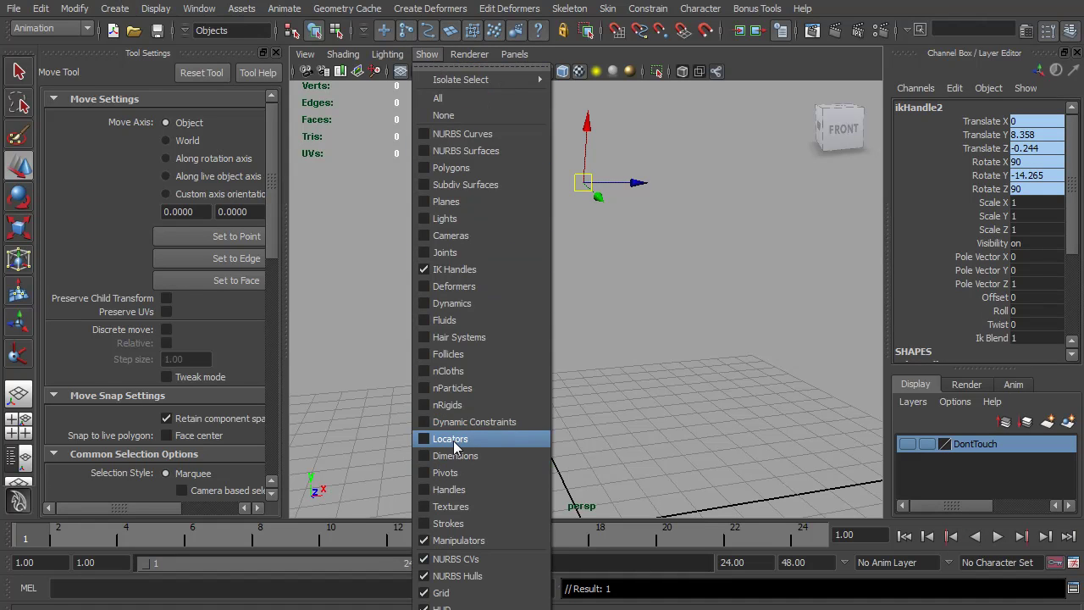
{"action": "left_click", "coordinate": [456, 440]}
{"action": "right_click_drag", "start_coordinate": [607, 273], "coordinate": [583, 261], "text": "alt"}
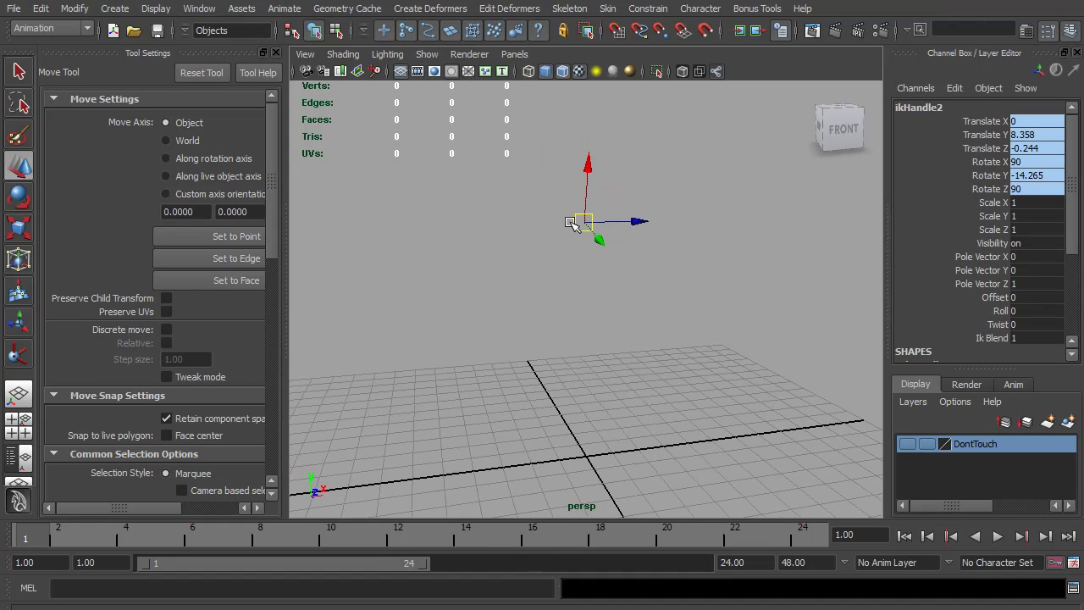
{"action": "right_click_drag", "start_coordinate": [574, 222], "coordinate": [462, 140], "text": "alt"}
{"action": "left_click", "coordinate": [426, 54]}
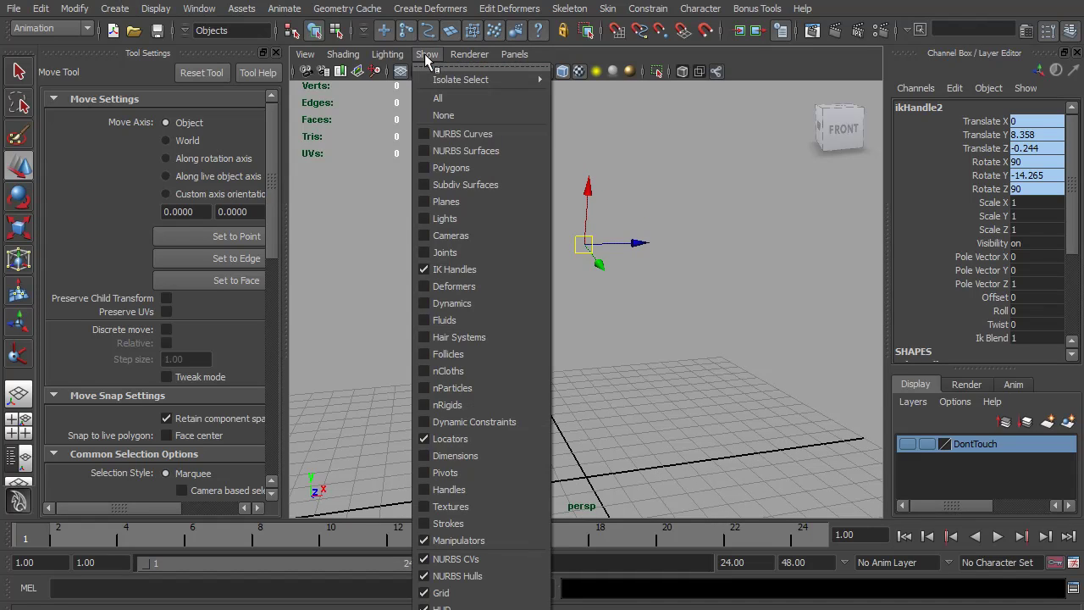
{"action": "left_click", "coordinate": [438, 99]}
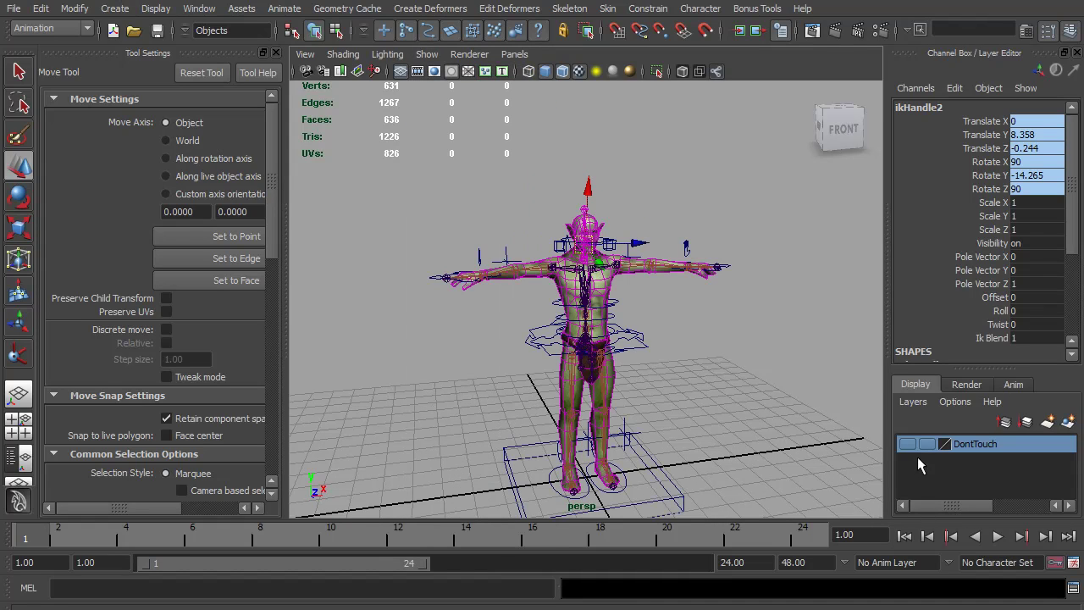
Lock and hide all translate, rotate, scale and visibility channels of HandShape_LE, leaving IK FK Switch available
{"action": "right_click_drag", "start_coordinate": [500, 275], "coordinate": [644, 323], "text": "alt"}
{"action": "middle_click_drag", "start_coordinate": [643, 323], "coordinate": [651, 284], "text": "alt"}
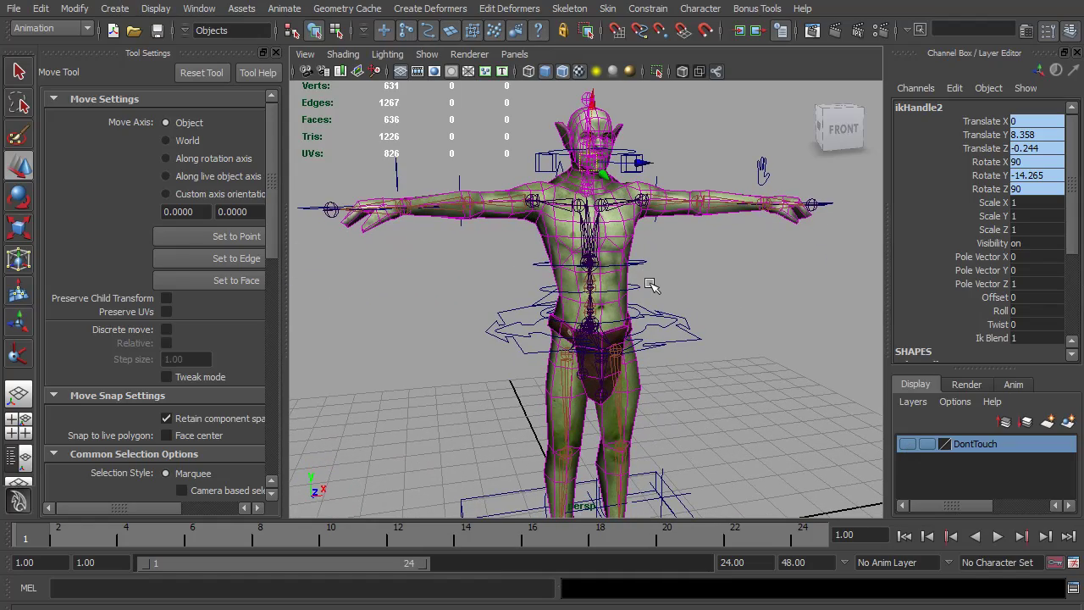
{"action": "left_click_drag", "start_coordinate": [721, 274], "coordinate": [566, 318], "text": "alt"}
{"action": "left_click_drag", "start_coordinate": [635, 269], "coordinate": [608, 240]}
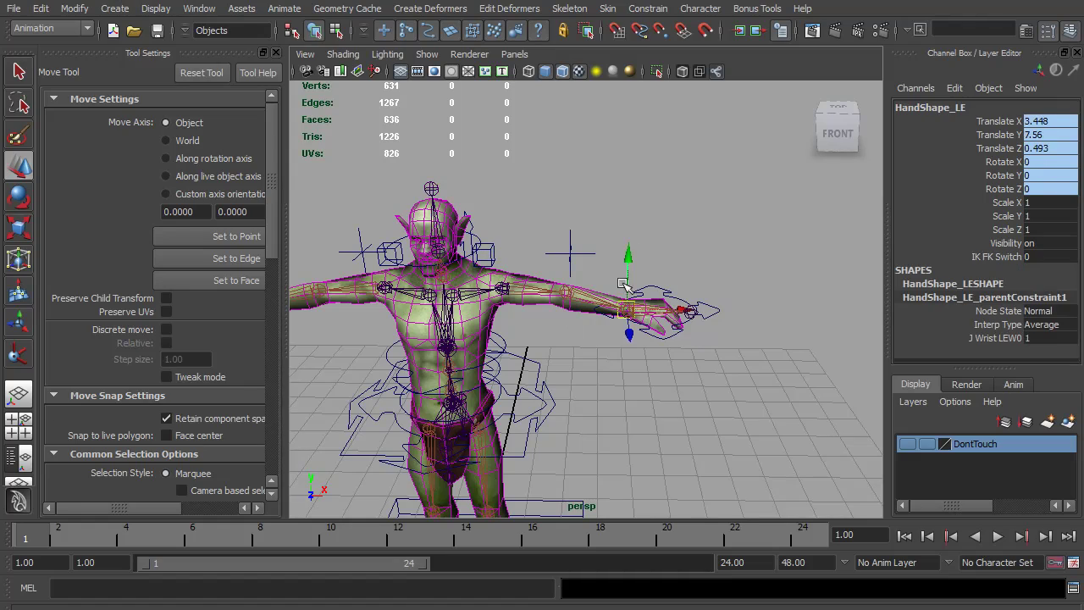
{"action": "middle_click_drag", "start_coordinate": [625, 293], "coordinate": [590, 304], "text": "alt"}
{"action": "right_click_drag", "start_coordinate": [542, 300], "coordinate": [624, 301], "text": "alt"}
{"action": "left_click_drag", "start_coordinate": [624, 303], "coordinate": [642, 283], "text": "alt"}
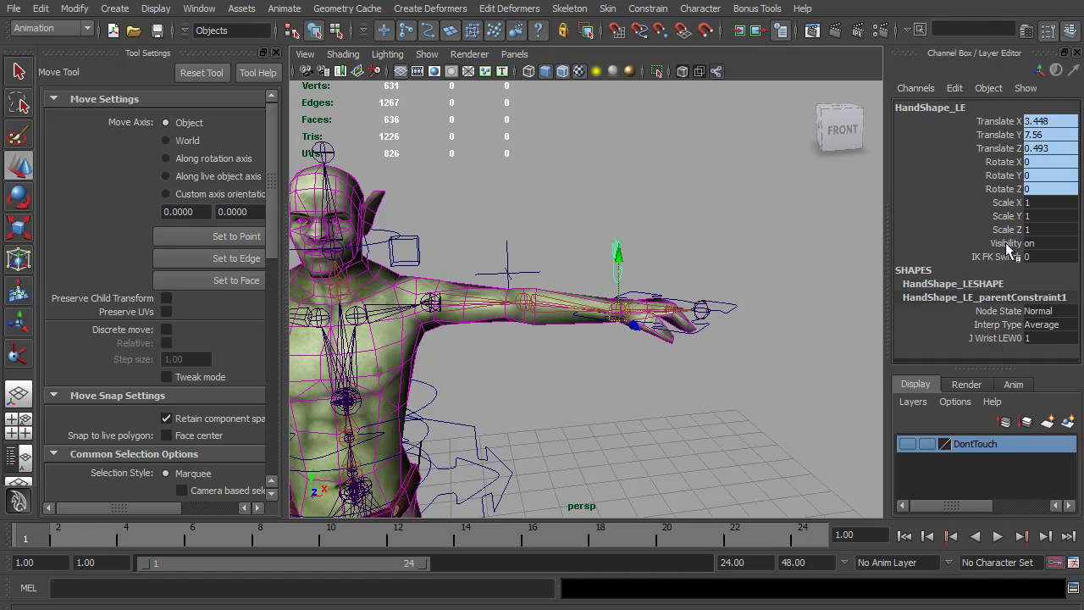
{"action": "left_click_drag", "start_coordinate": [1005, 243], "coordinate": [1003, 125]}
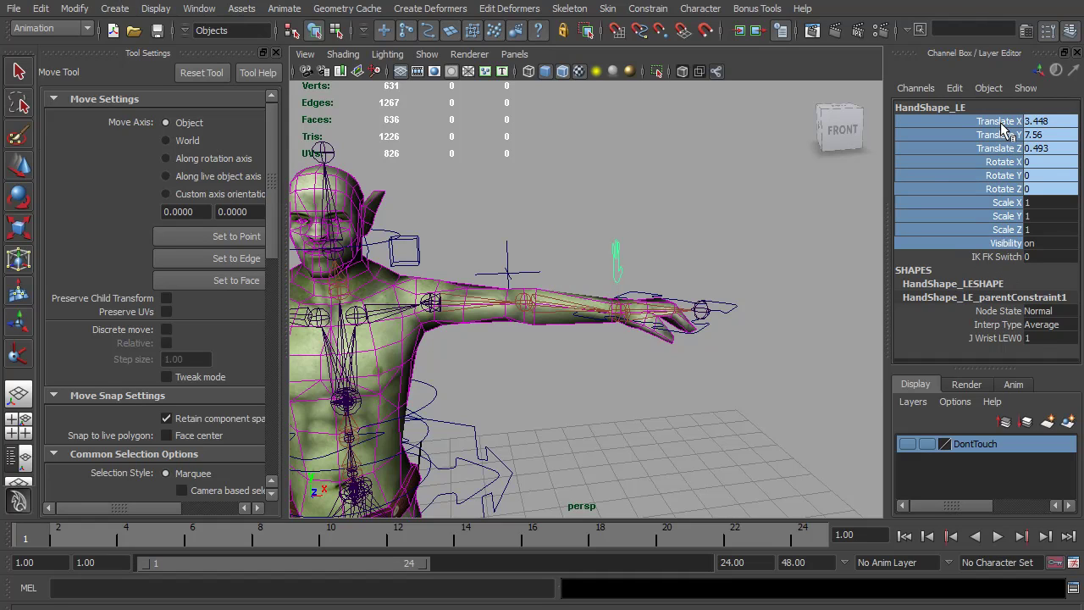
{"action": "right_click", "coordinate": [1003, 126]}
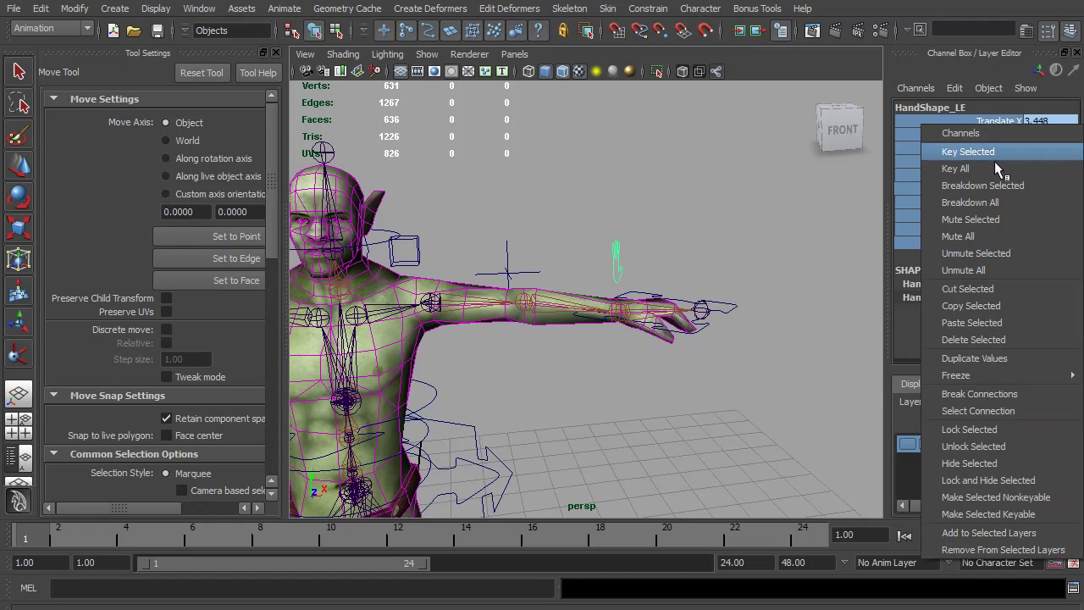
{"action": "left_click", "coordinate": [981, 481]}
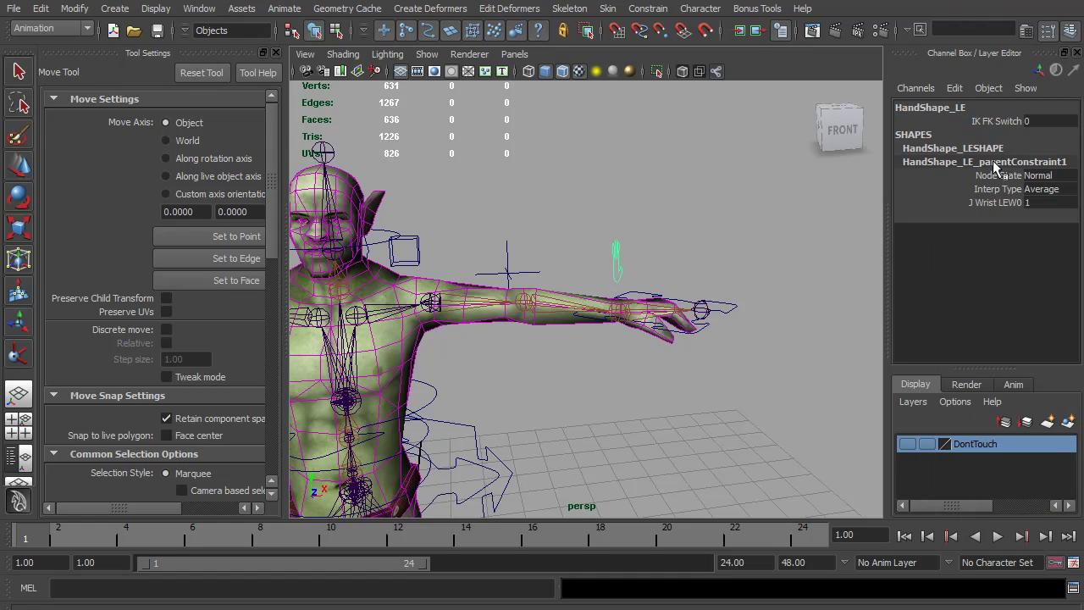
Lock and hide the translate, rotate, scale and visibility channels of HandShape_RI, keeping its IK FK Switch
{"action": "middle_click_drag", "start_coordinate": [442, 308], "coordinate": [877, 281], "text": "alt"}
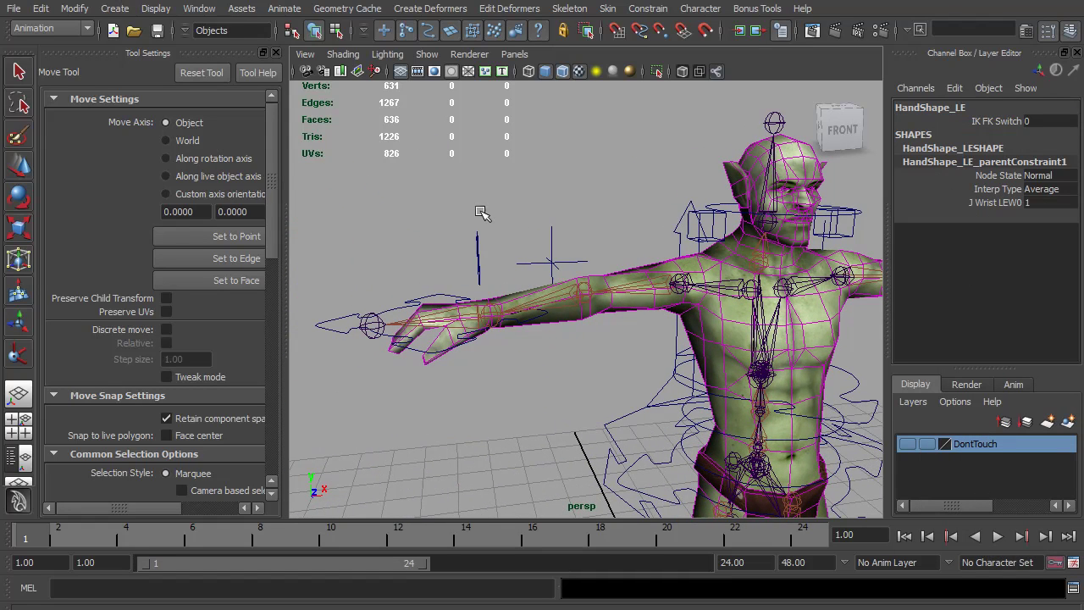
{"action": "left_click_drag", "start_coordinate": [487, 236], "coordinate": [443, 211]}
{"action": "left_click_drag", "start_coordinate": [1008, 123], "coordinate": [1008, 246]}
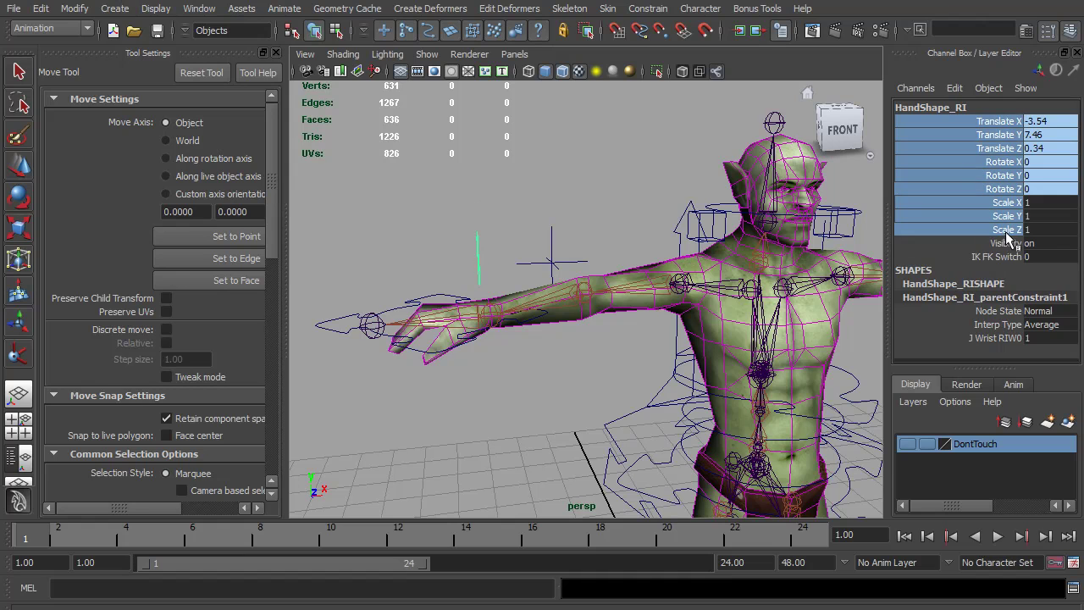
{"action": "right_click_drag", "start_coordinate": [1008, 246], "coordinate": [987, 338]}
Lock and hide the scale and visibility channels of the Head_CTR control
{"action": "left_click_drag", "start_coordinate": [775, 264], "coordinate": [608, 263], "text": "alt"}
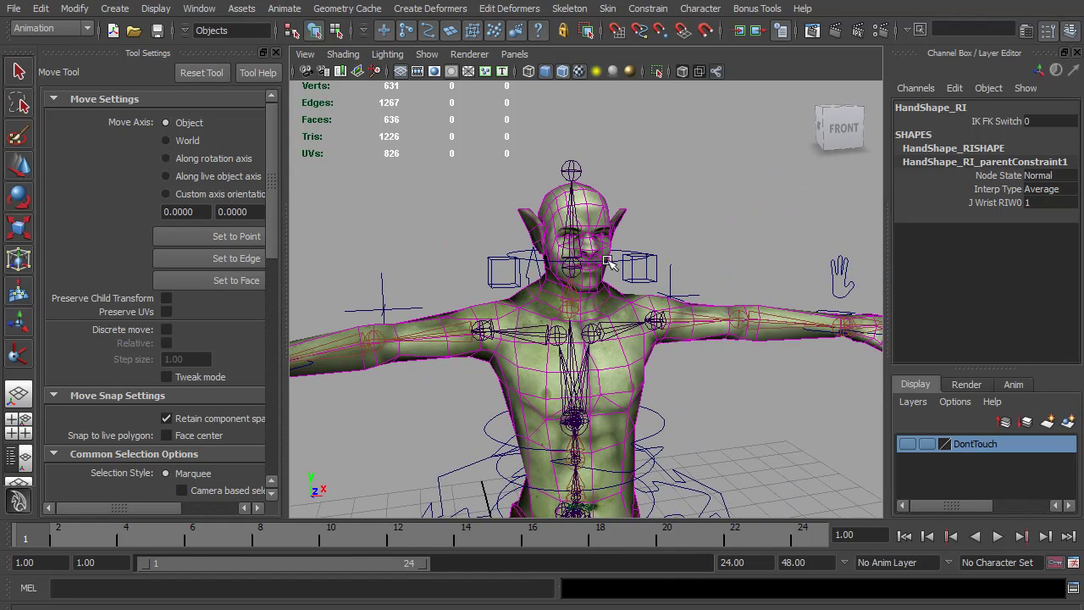
{"action": "left_click", "coordinate": [614, 259]}
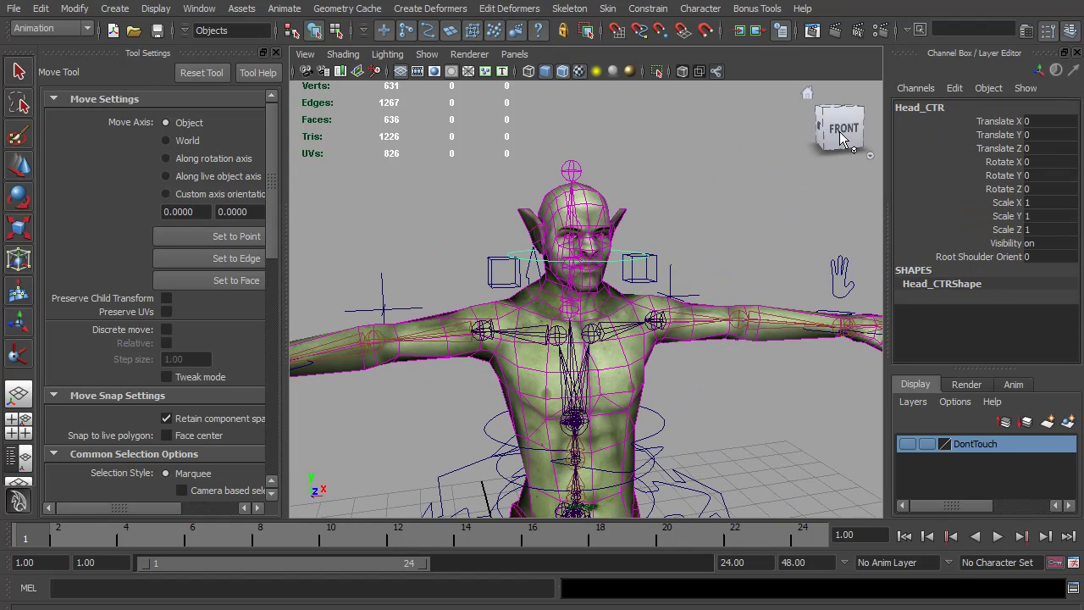
{"action": "left_click_drag", "start_coordinate": [1008, 203], "coordinate": [1008, 245]}
{"action": "right_click", "coordinate": [1007, 242]}
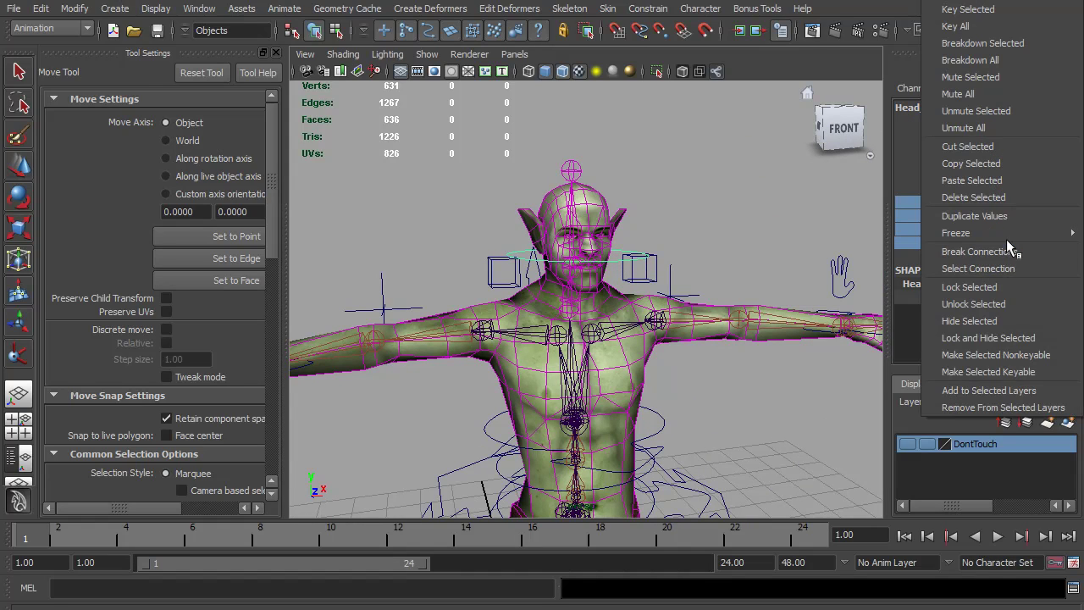
{"action": "left_click", "coordinate": [996, 339]}
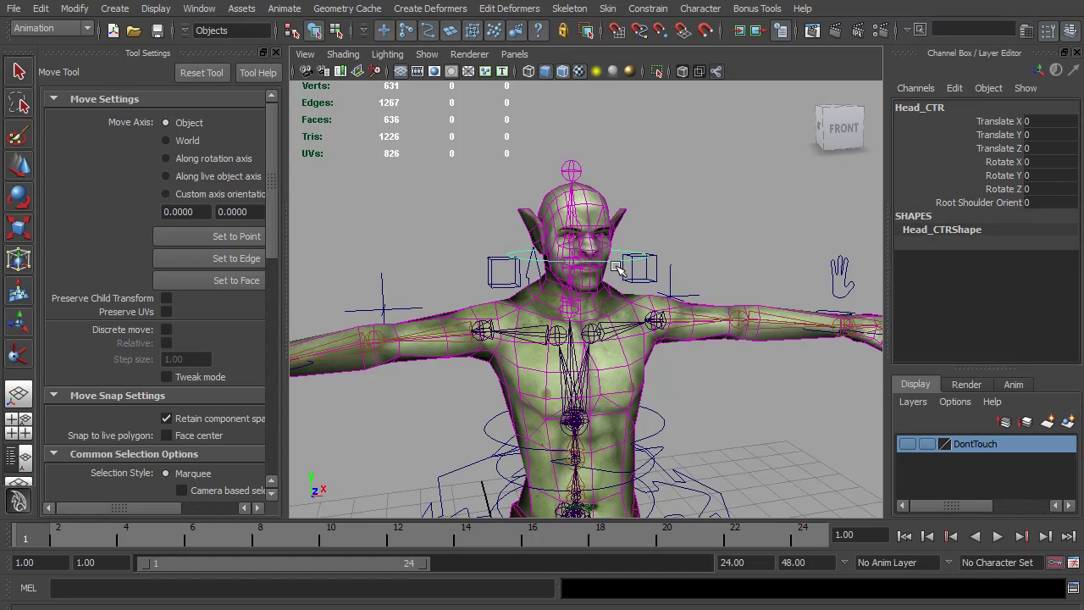
Select Head_GRP, the parent of the head control, and lock and hide its translate, rotate, scale and visibility channels
{"action": "left_click_drag", "start_coordinate": [617, 268], "coordinate": [627, 266], "text": "alt"}
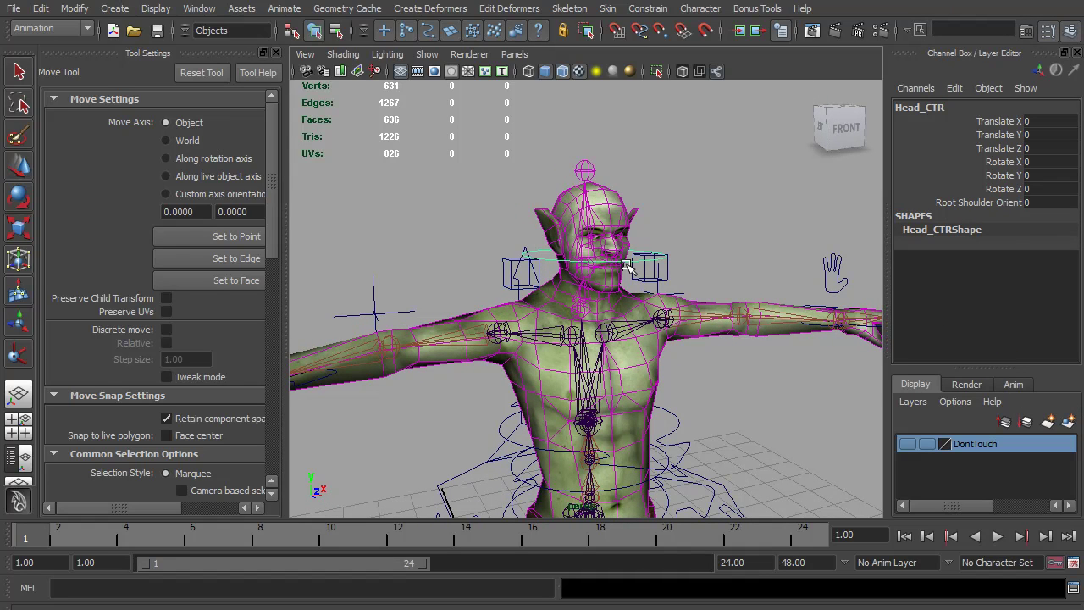
{"action": "key", "text": "Up"}
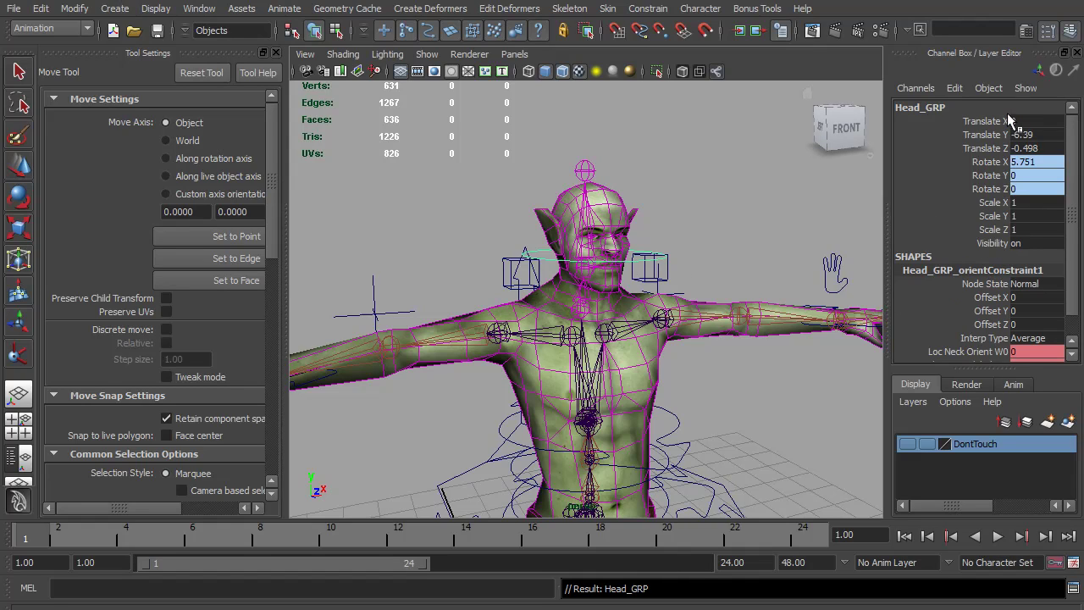
{"action": "left_click_drag", "start_coordinate": [990, 246], "coordinate": [1000, 125]}
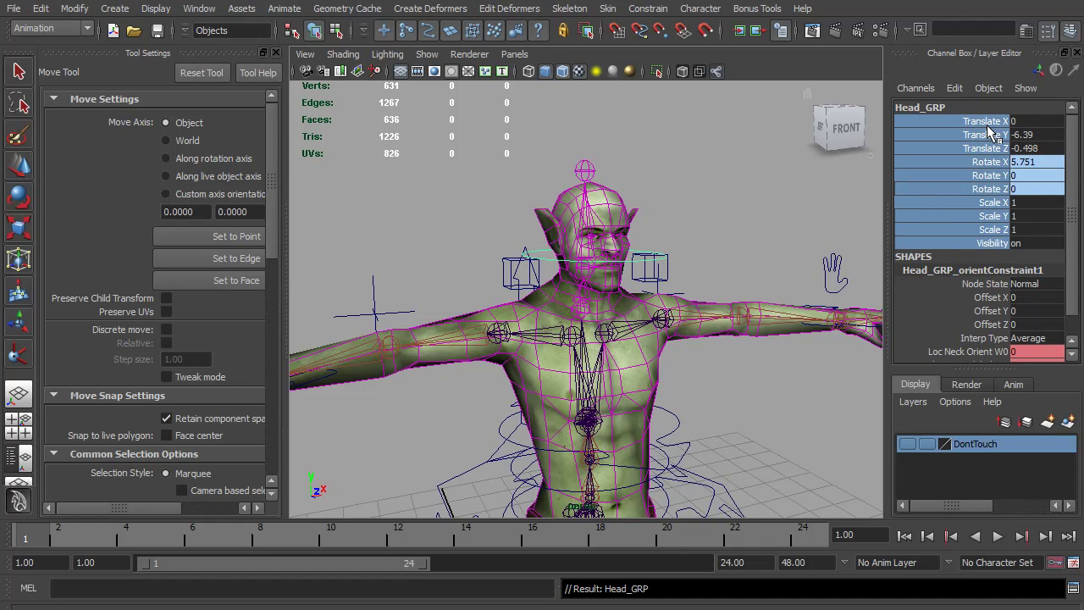
{"action": "right_click", "coordinate": [997, 125]}
{"action": "left_click", "coordinate": [966, 482]}
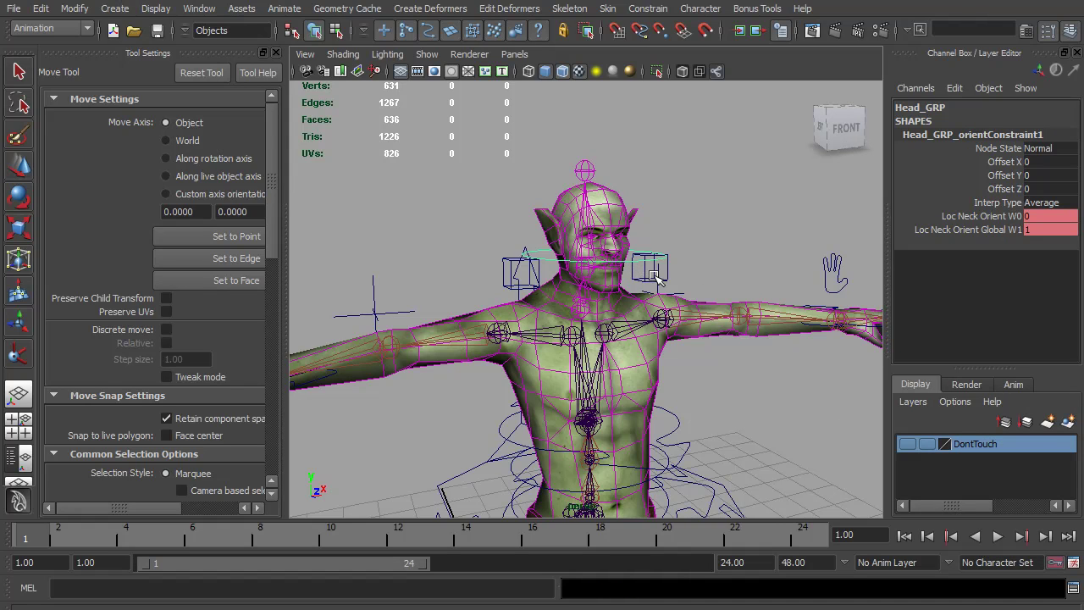
Examine the parents of the left hand control and the PoleV_Arm_LE control for exposed channels
{"action": "middle_click_drag", "start_coordinate": [679, 285], "coordinate": [471, 227], "text": "alt"}
{"action": "left_click_drag", "start_coordinate": [678, 260], "coordinate": [659, 289], "text": "alt"}
{"action": "left_click", "coordinate": [683, 261]}
{"action": "middle_click_drag", "start_coordinate": [703, 276], "coordinate": [738, 288], "text": "alt"}
{"action": "left_click_drag", "start_coordinate": [738, 288], "coordinate": [720, 289], "text": "alt"}
{"action": "key", "text": "Up"}
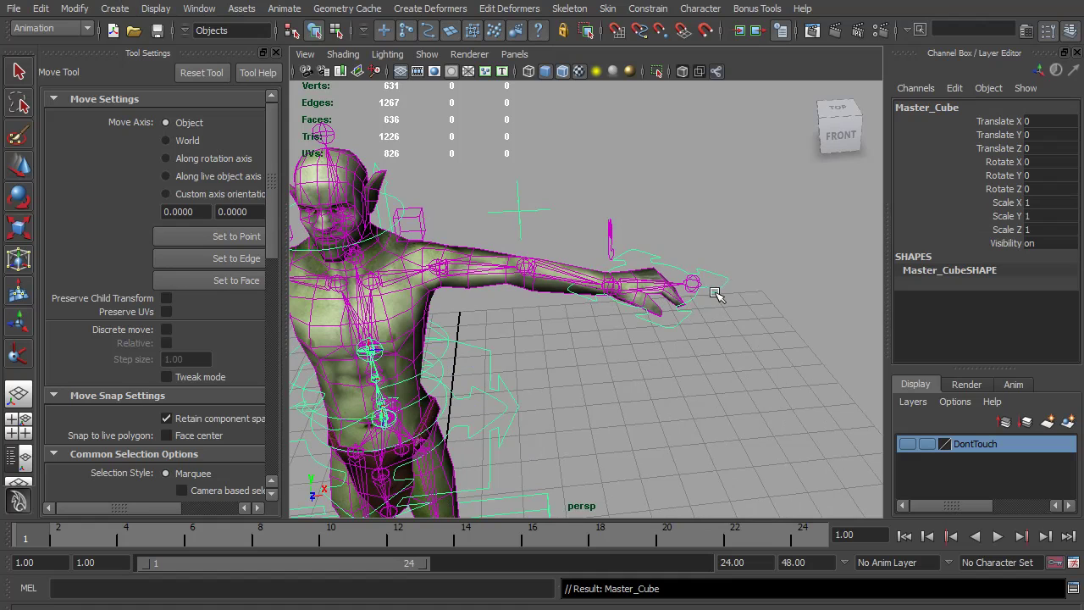
{"action": "key", "text": "f"}
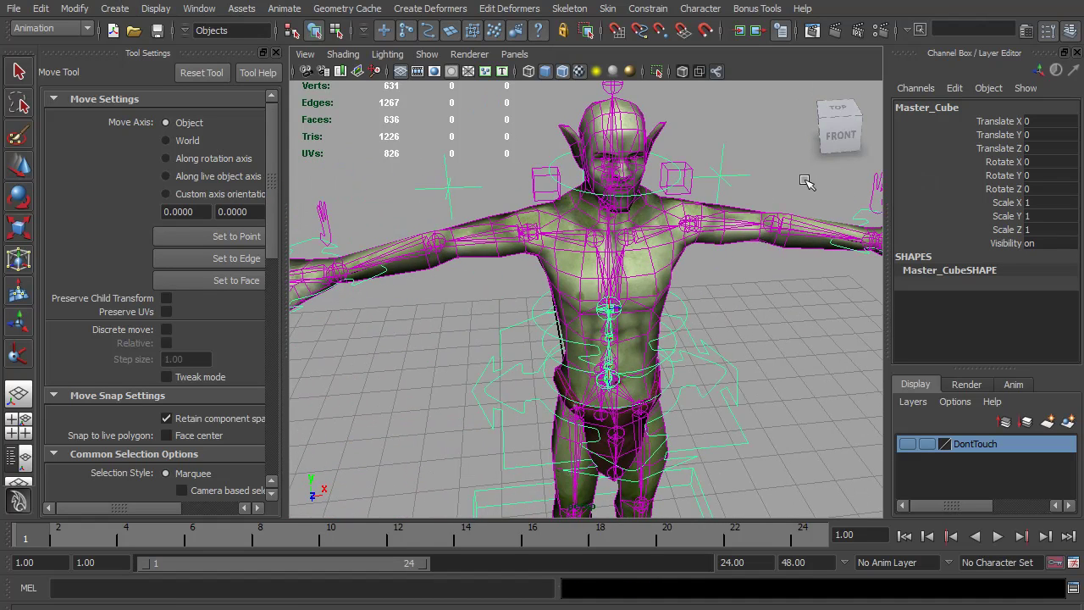
{"action": "left_click_drag", "start_coordinate": [738, 181], "coordinate": [734, 149]}
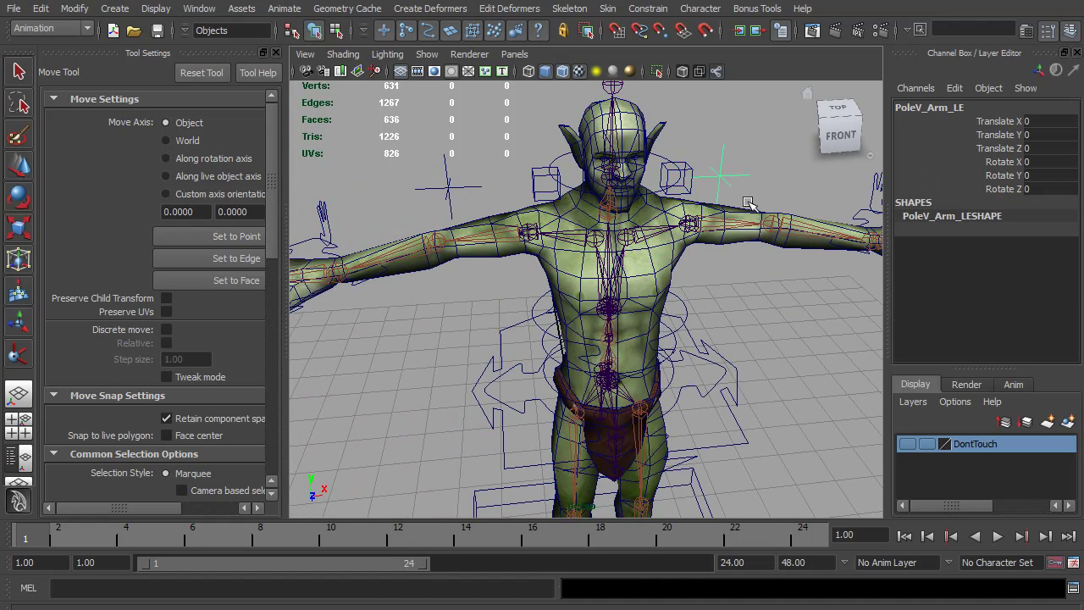
{"action": "key", "text": "Up"}
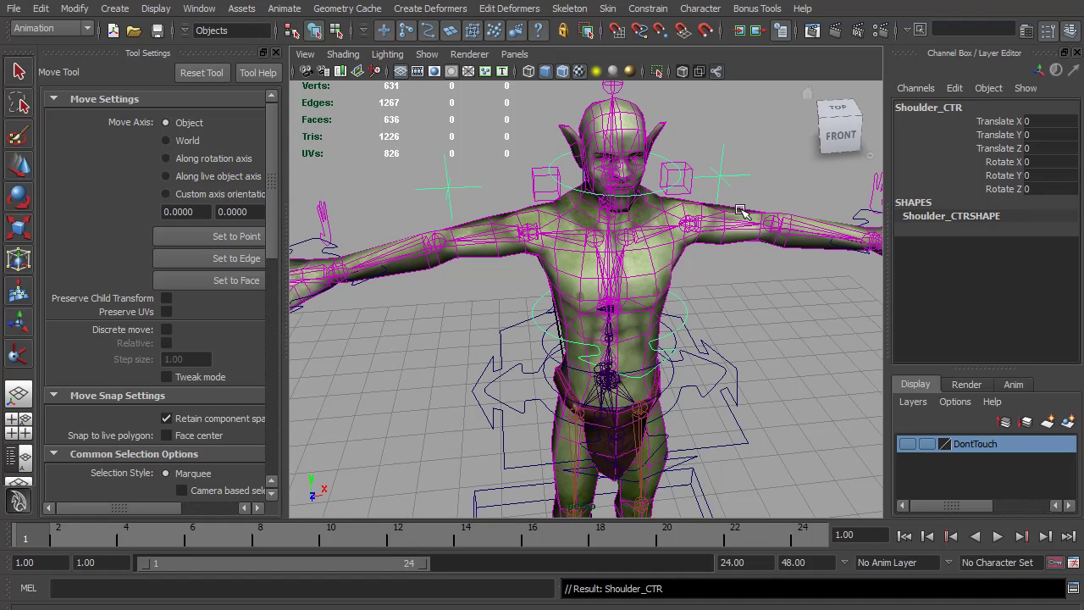
Select J_Spine3, the parent of Clav_CTR_LE, and lock its translate, rotate, scale, visibility and radius channels
{"action": "left_click", "coordinate": [686, 172]}
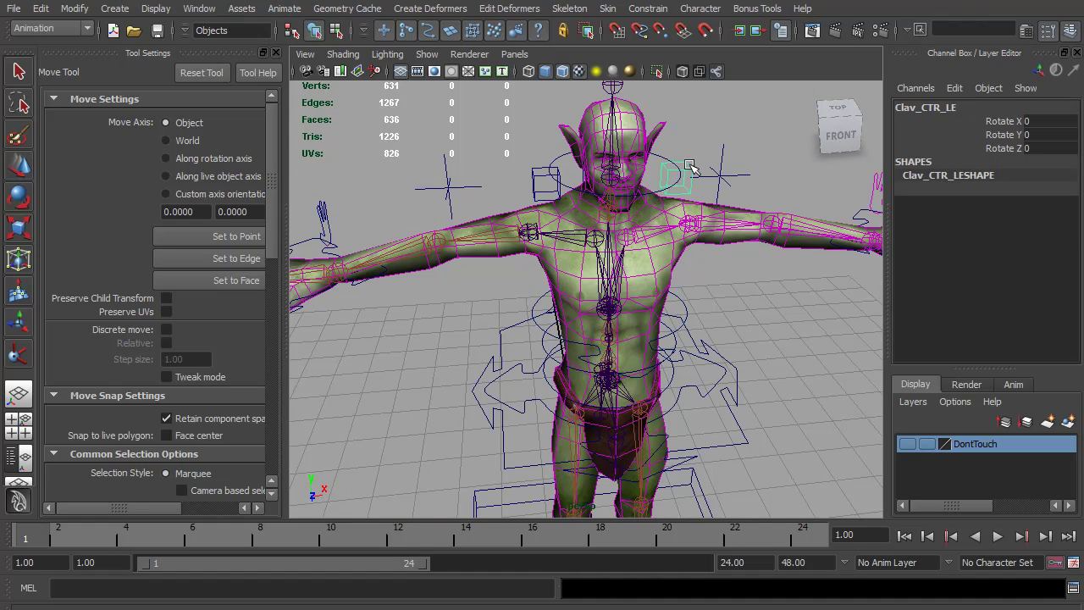
{"action": "key", "text": "Up"}
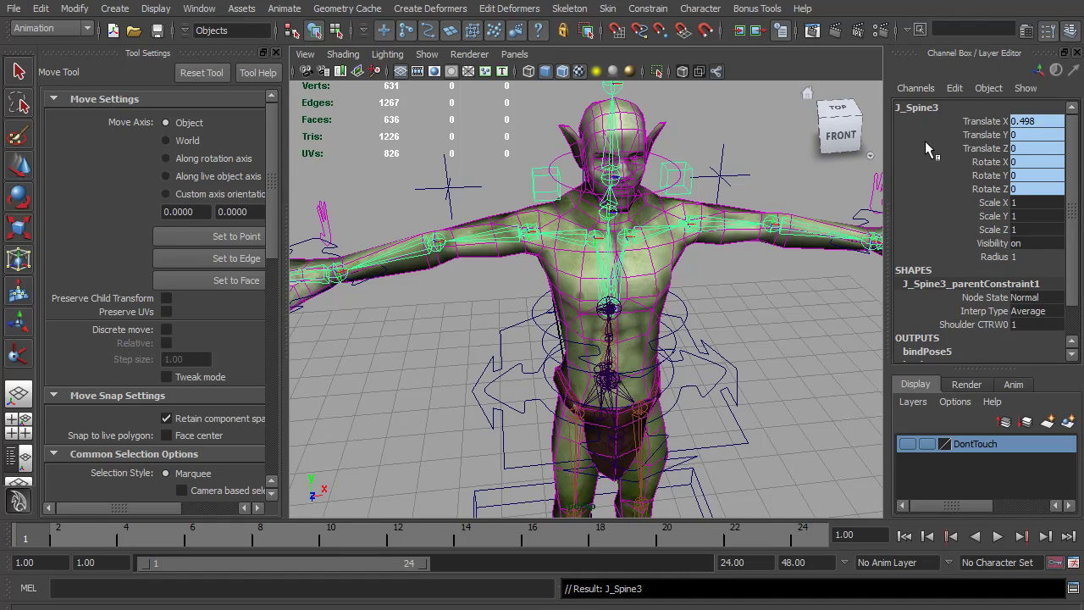
{"action": "left_click_drag", "start_coordinate": [991, 121], "coordinate": [990, 259]}
{"action": "right_click", "coordinate": [990, 259]}
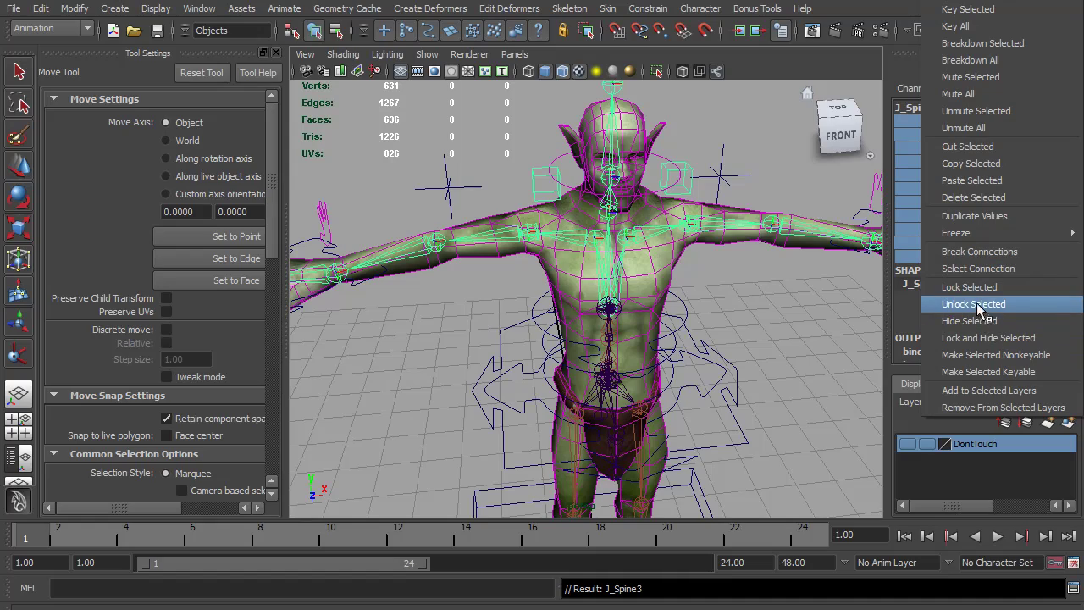
{"action": "left_click", "coordinate": [975, 287]}
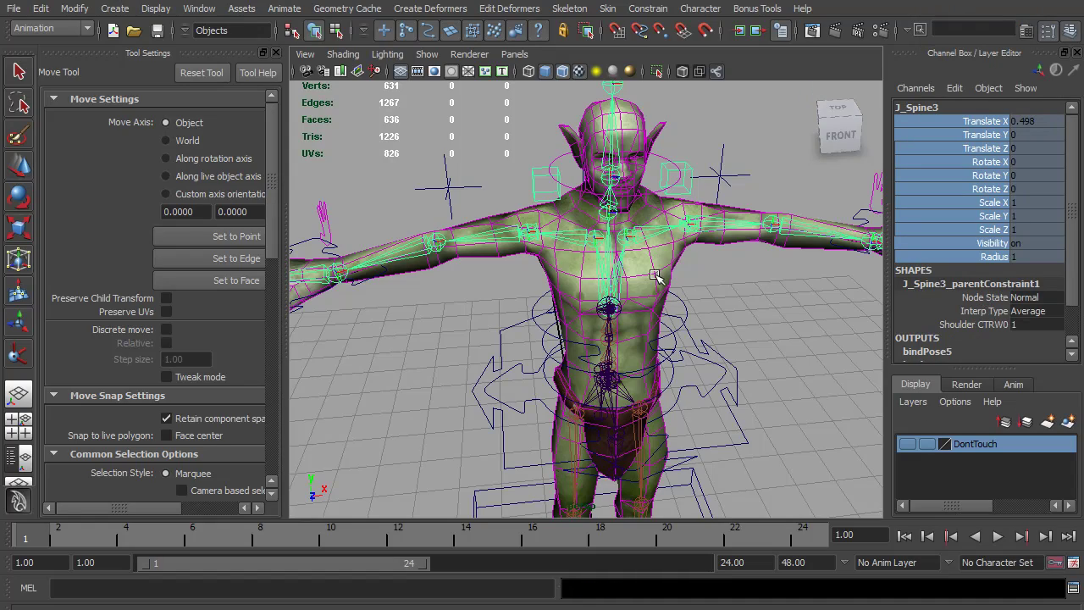
Inspect the channels of the waist controls, including Hip_CTR and its parent group Hip_CTR_GRP
{"action": "left_click_drag", "start_coordinate": [658, 279], "coordinate": [649, 244], "text": "alt"}
{"action": "middle_click_drag", "start_coordinate": [693, 337], "coordinate": [674, 225], "text": "alt"}
{"action": "left_click_drag", "start_coordinate": [674, 226], "coordinate": [681, 254], "text": "alt"}
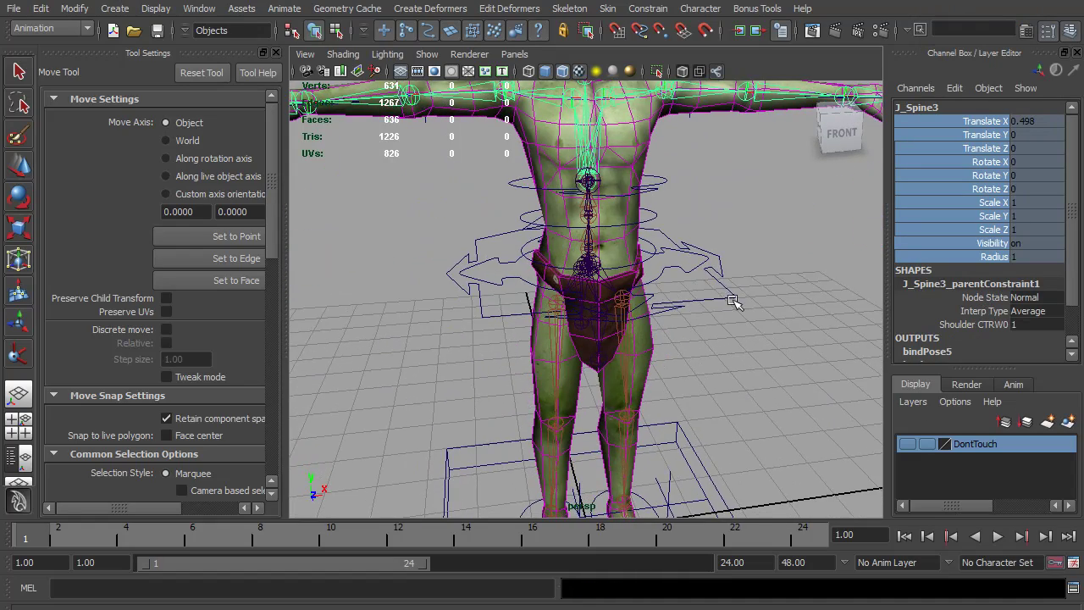
{"action": "left_click", "coordinate": [730, 295]}
{"action": "left_click", "coordinate": [737, 330]}
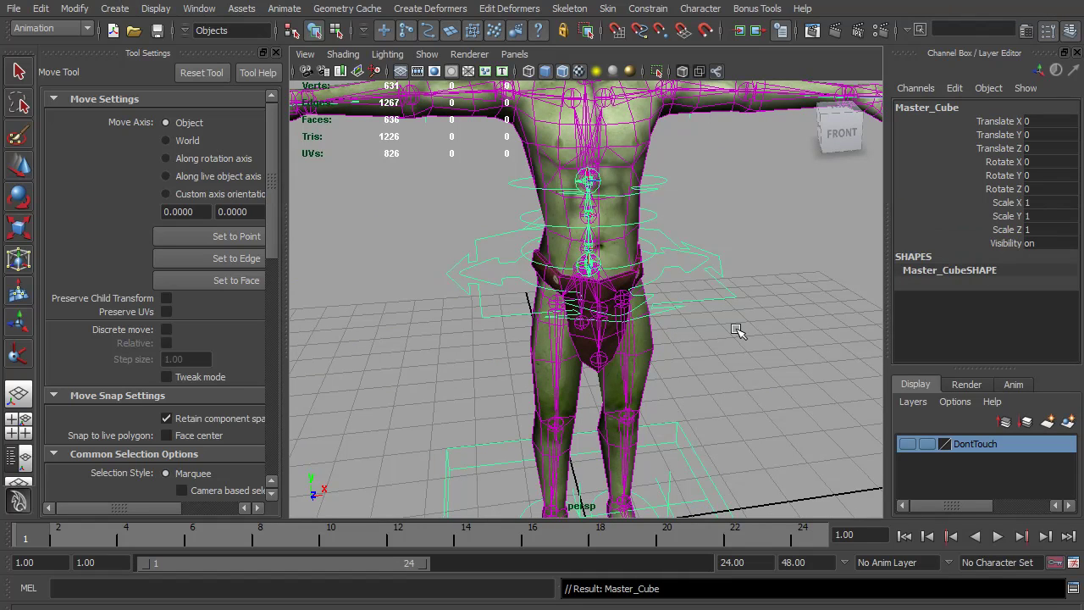
{"action": "left_click", "coordinate": [687, 274]}
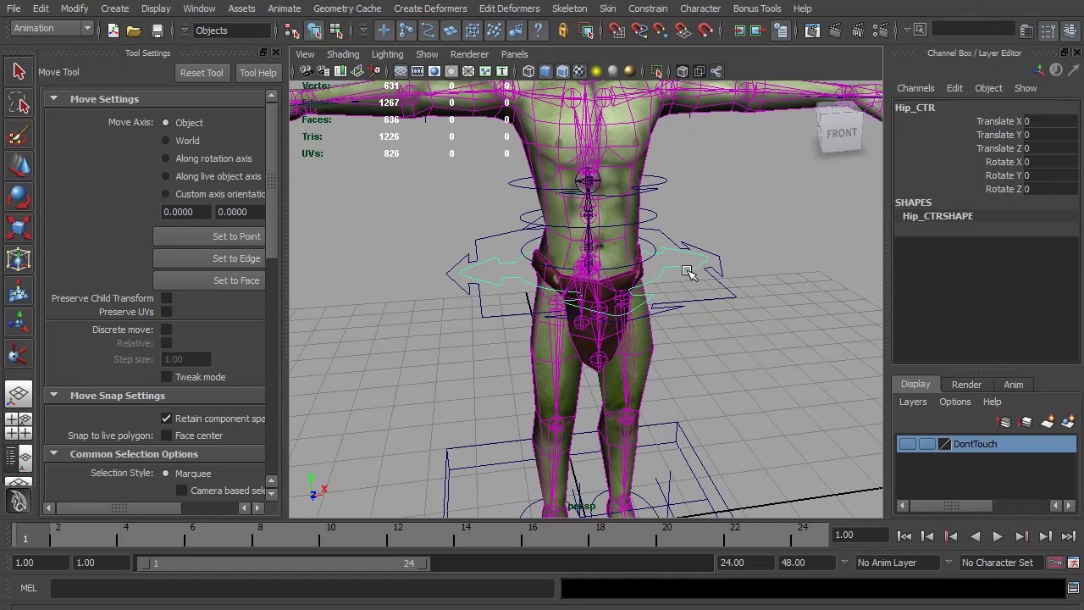
{"action": "key", "text": "Up"}
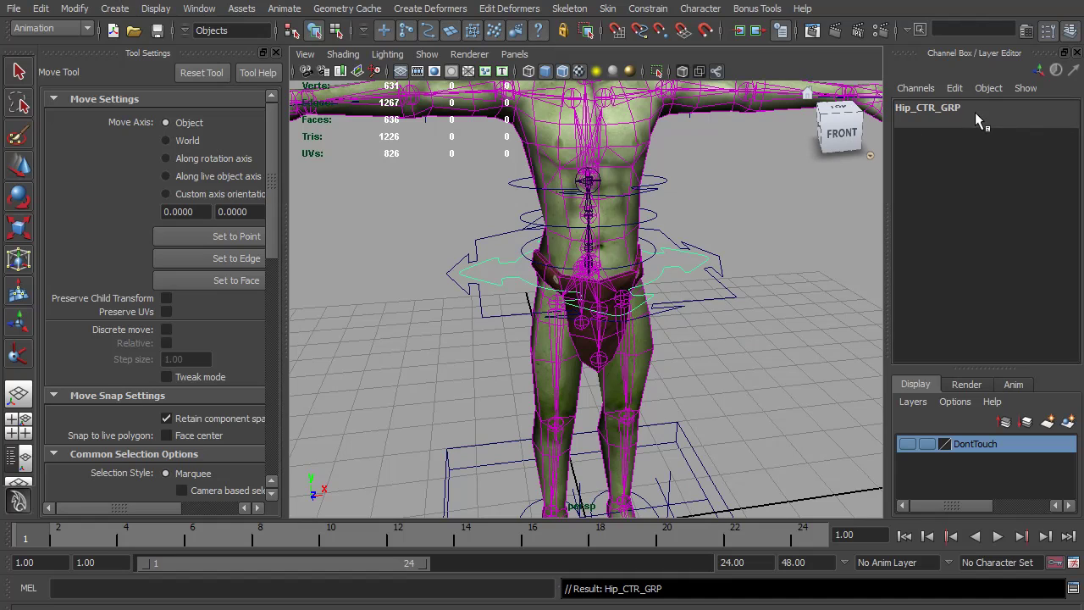
Check the channels of IK_Foot_CTR_LE and its parent, and review the whole rig
{"action": "right_click_drag", "start_coordinate": [639, 343], "coordinate": [599, 335], "text": "alt"}
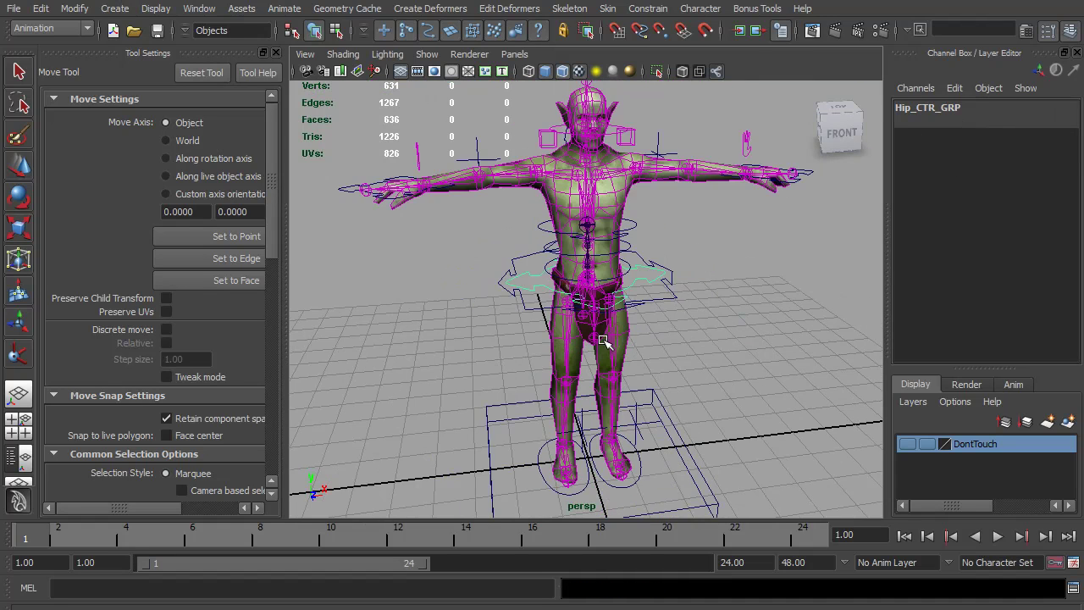
{"action": "middle_click_drag", "start_coordinate": [611, 368], "coordinate": [605, 288], "text": "alt"}
{"action": "scroll", "coordinate": [604, 288], "scroll_direction": "up", "scroll_amount": 3}
{"action": "left_click", "coordinate": [651, 396]}
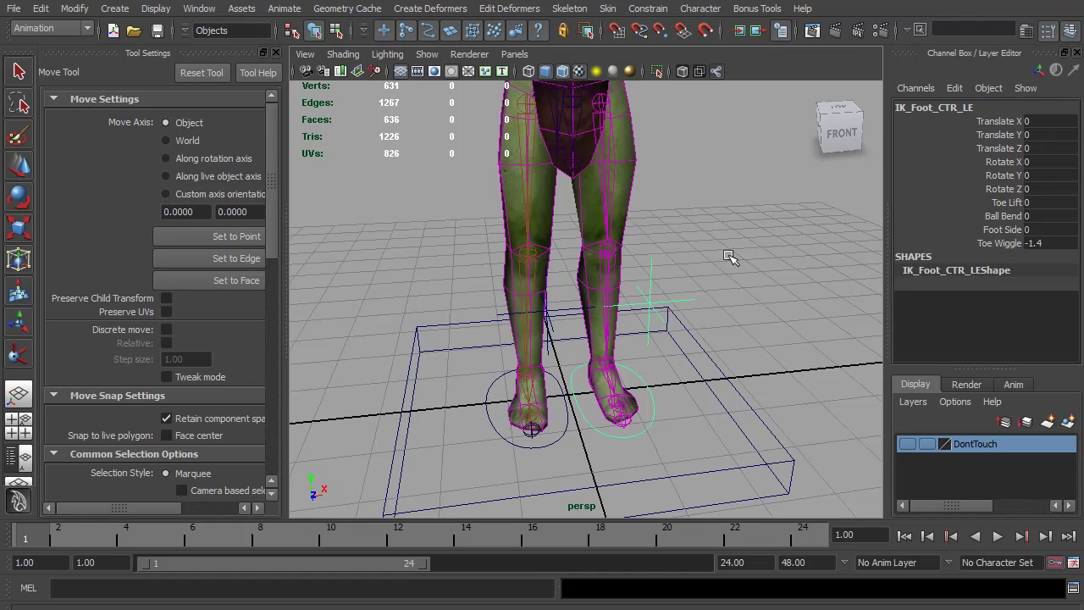
{"action": "key", "text": "Up"}
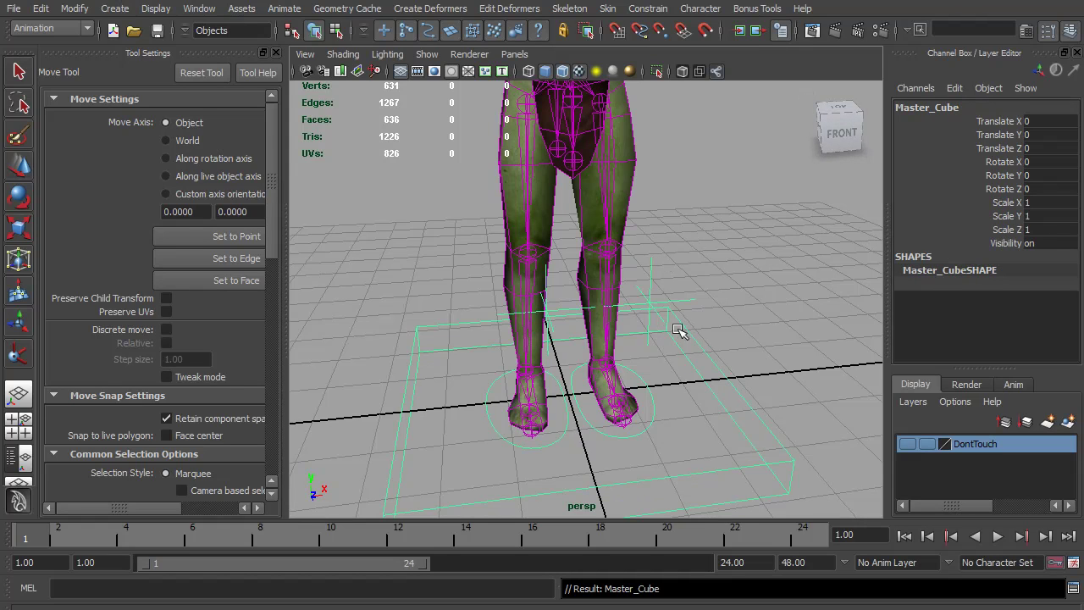
{"action": "left_click_drag", "start_coordinate": [693, 286], "coordinate": [688, 268]}
{"action": "key", "text": "Right"}
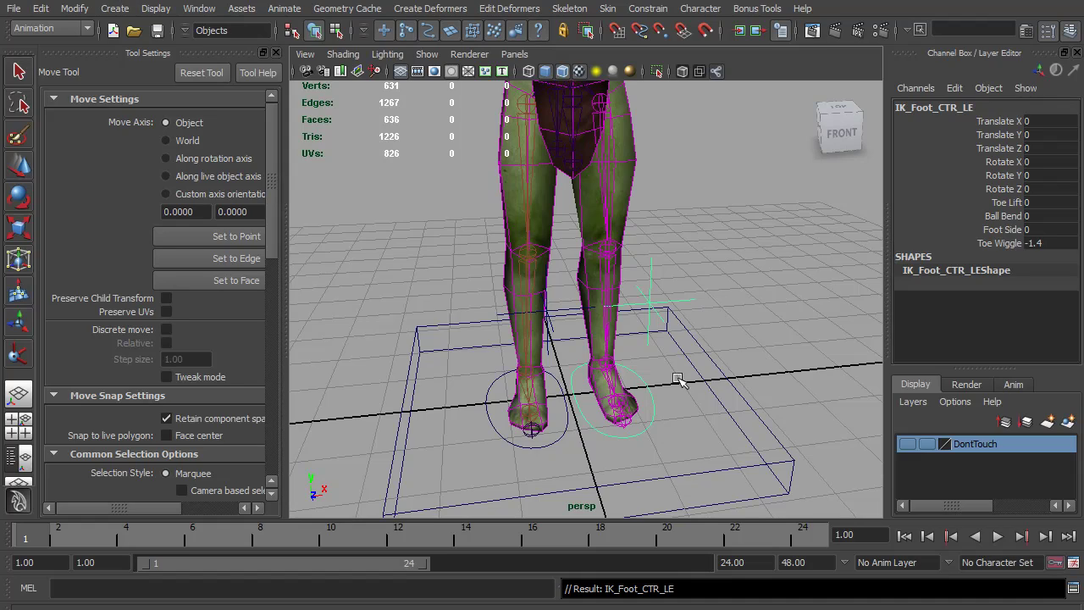
{"action": "key", "text": "a"}
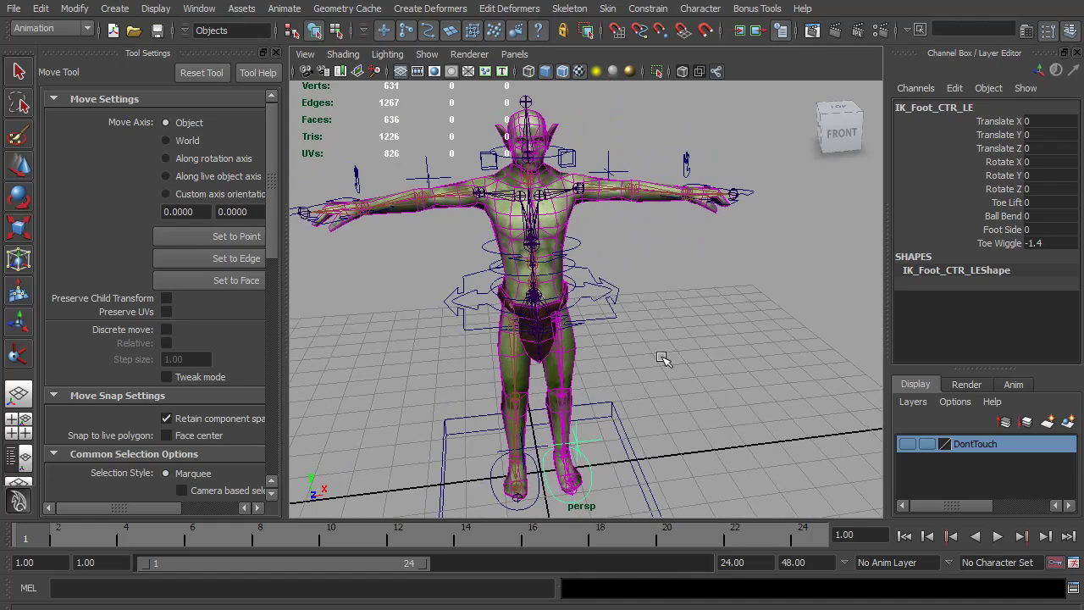
{"action": "left_click_drag", "start_coordinate": [663, 358], "coordinate": [615, 324], "text": "alt"}
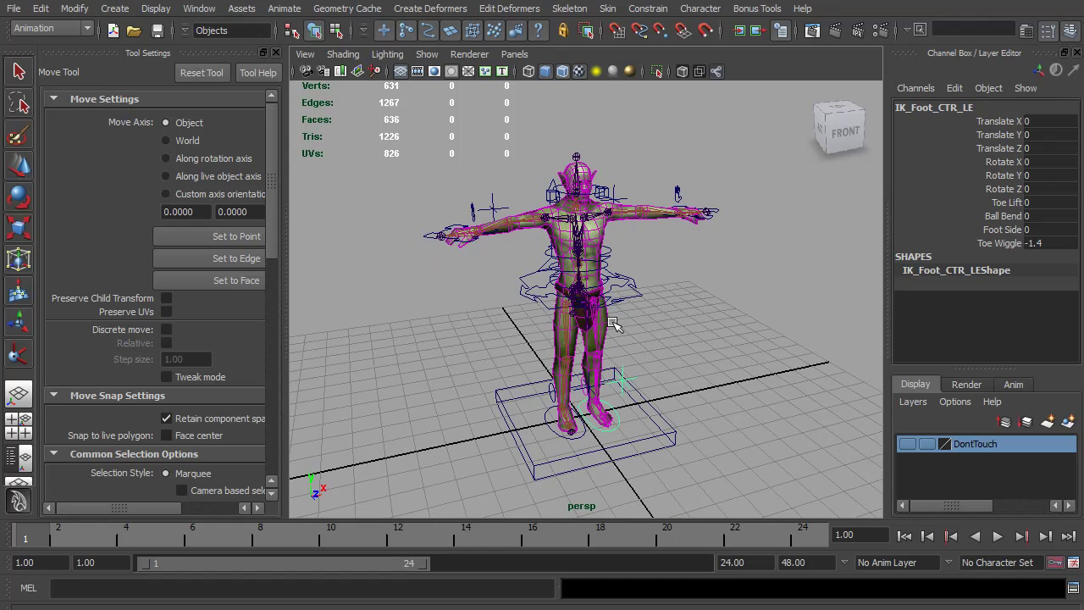